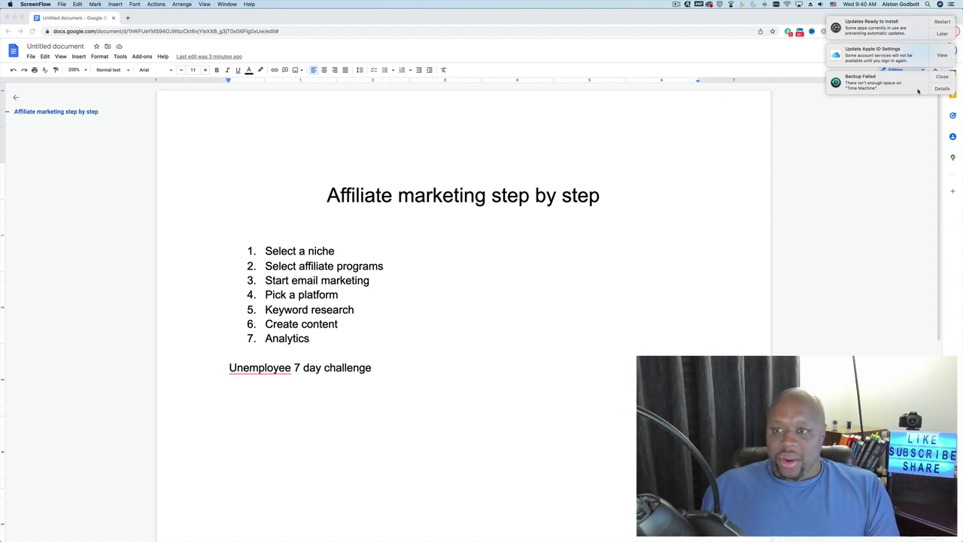
- Close the failed backup notification and look through the product recommendation sections on the Amazon homepage for niche ideas
click(937, 78)
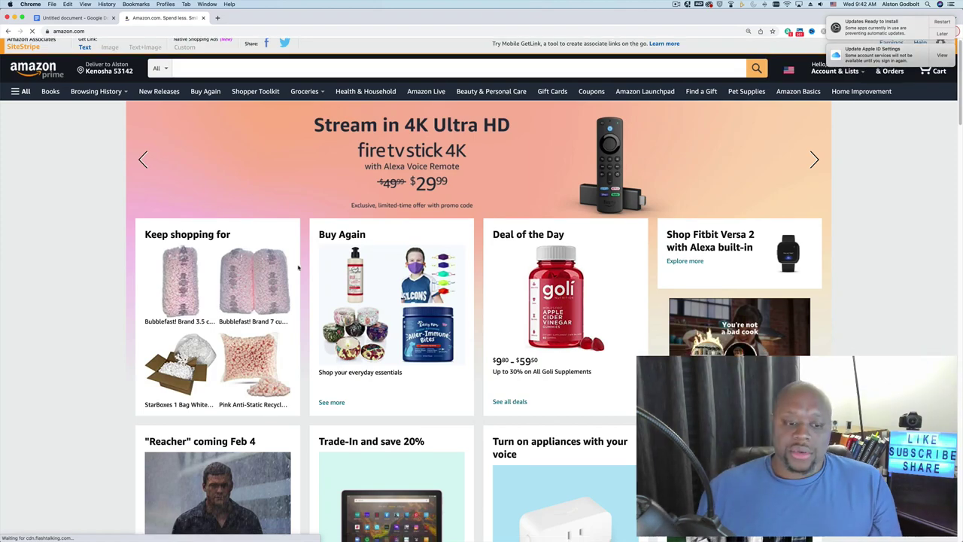
scroll(292, 263, down, 5)
scroll(175, 296, down, 6)
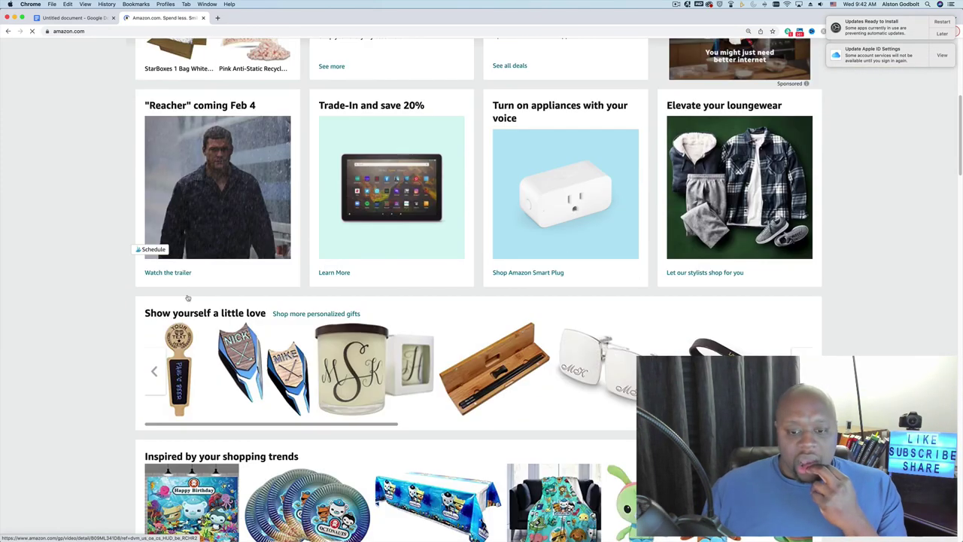
scroll(193, 293, down, 4)
scroll(193, 293, down, 4)
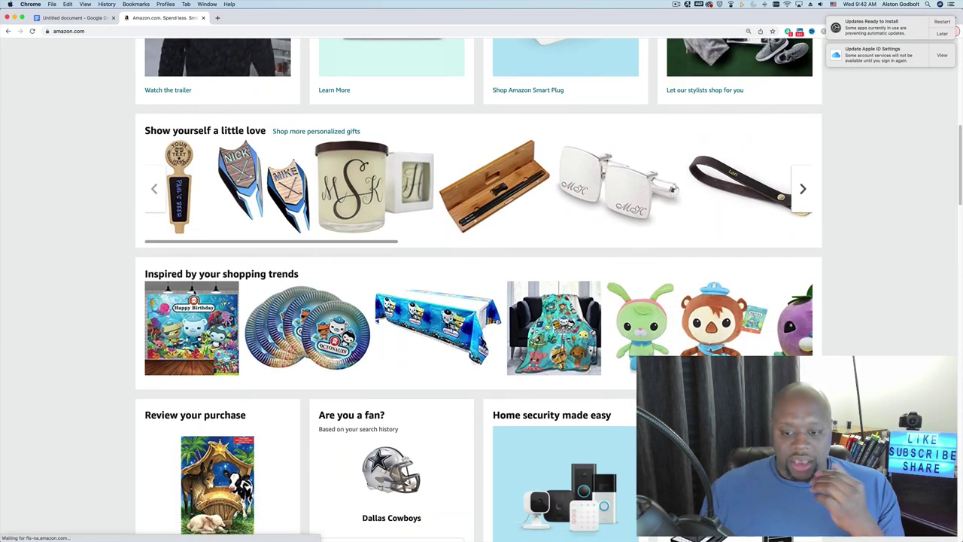
scroll(193, 293, down, 4)
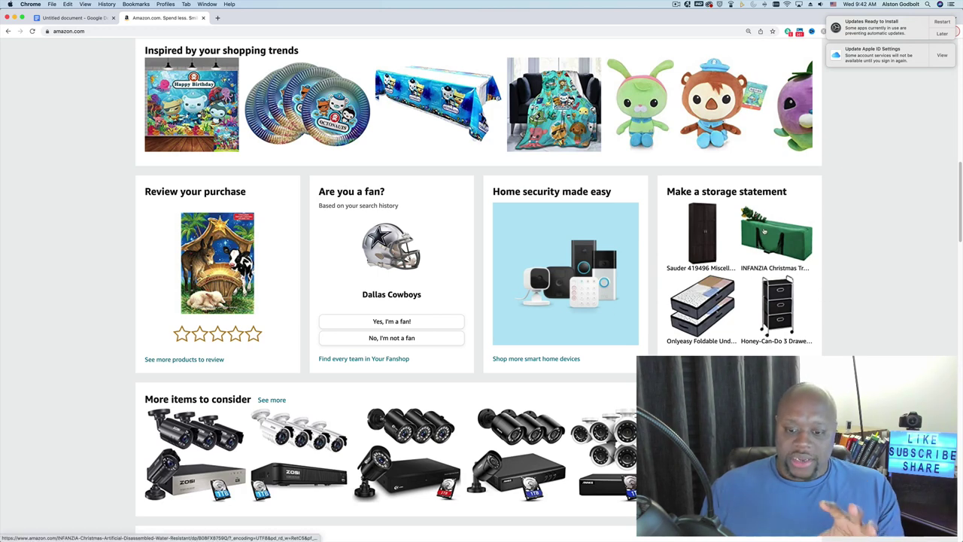
scroll(774, 349, down, 1)
scroll(775, 350, down, 8)
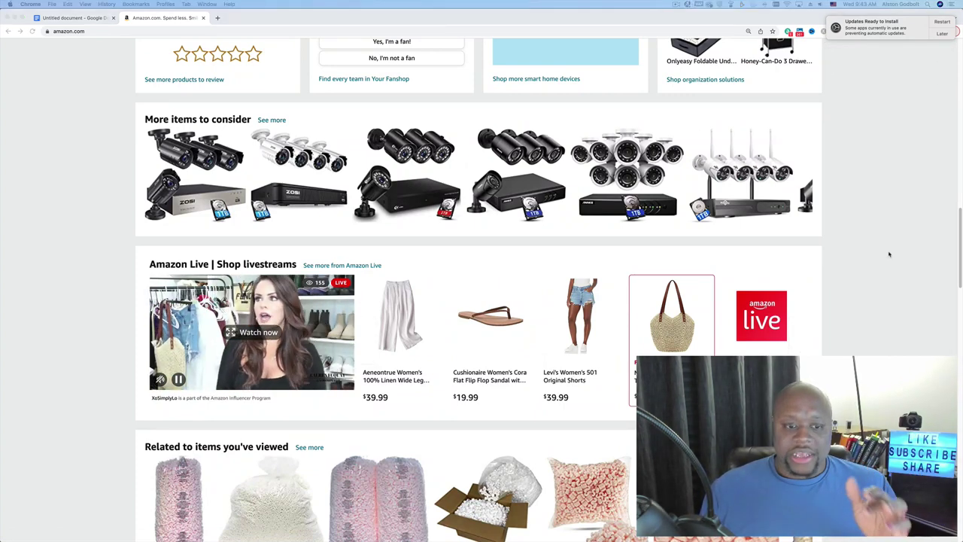
scroll(889, 255, down, 1)
scroll(888, 254, down, 4)
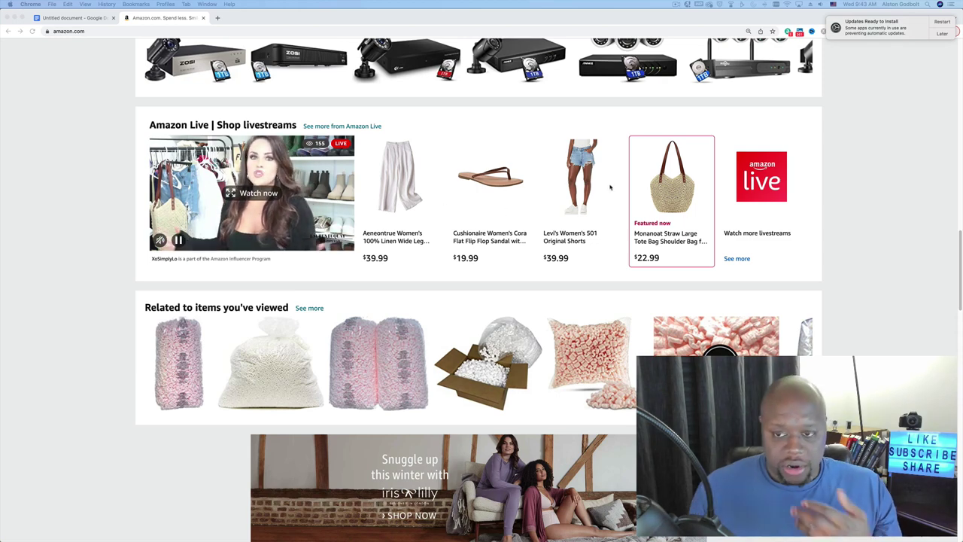
scroll(121, 280, down, 5)
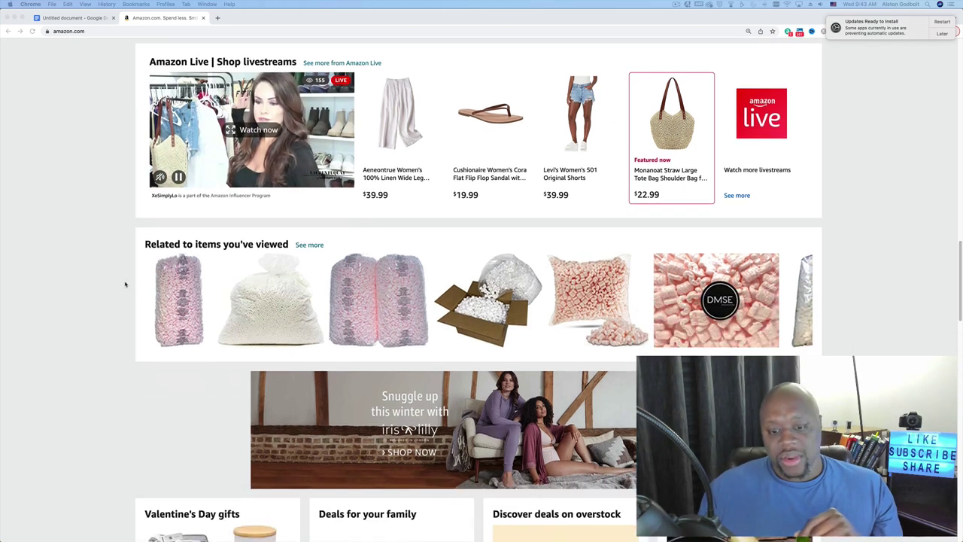
scroll(125, 284, down, 5)
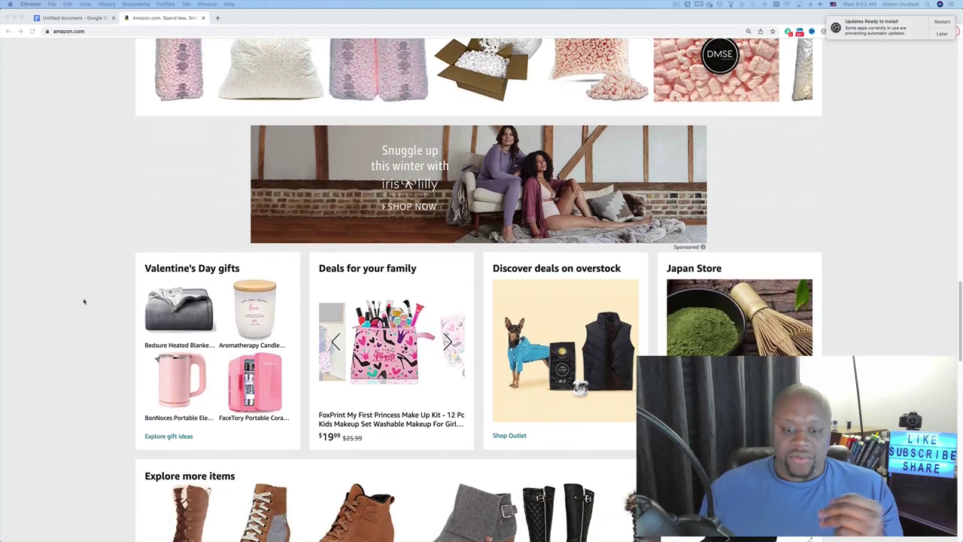
scroll(94, 303, down, 1)
scroll(104, 305, down, 10)
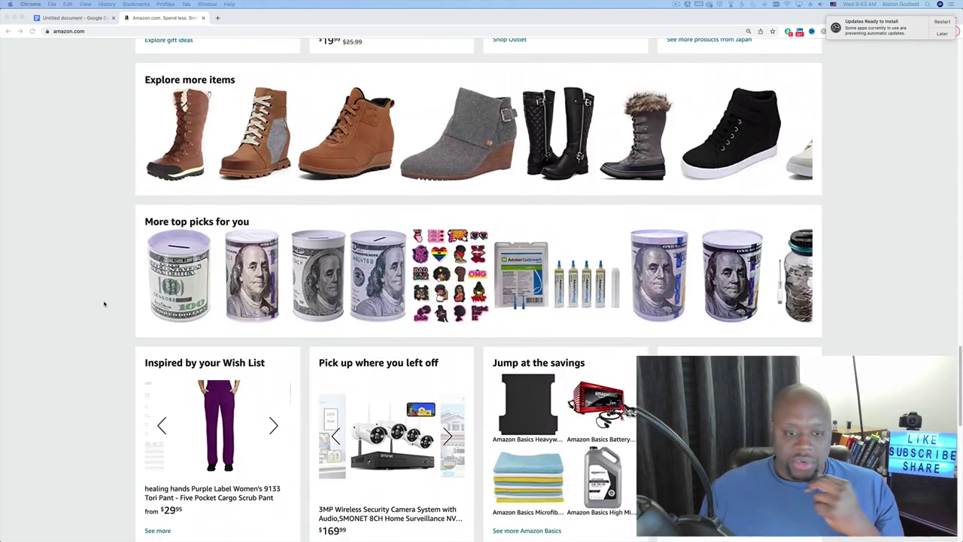
- Open the first dollar-bill coin bank under "More top picks for you" and highlight its product title
click(104, 303)
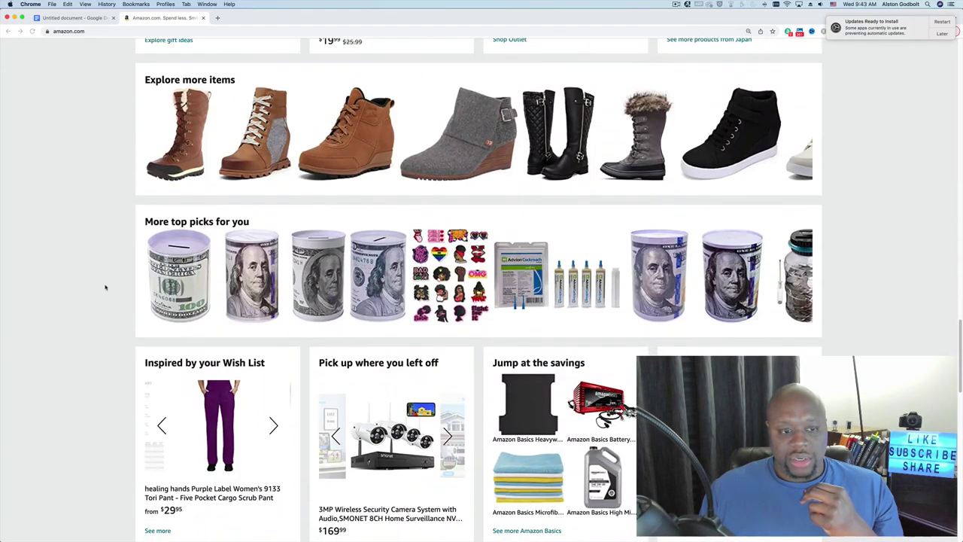
right_click(183, 274)
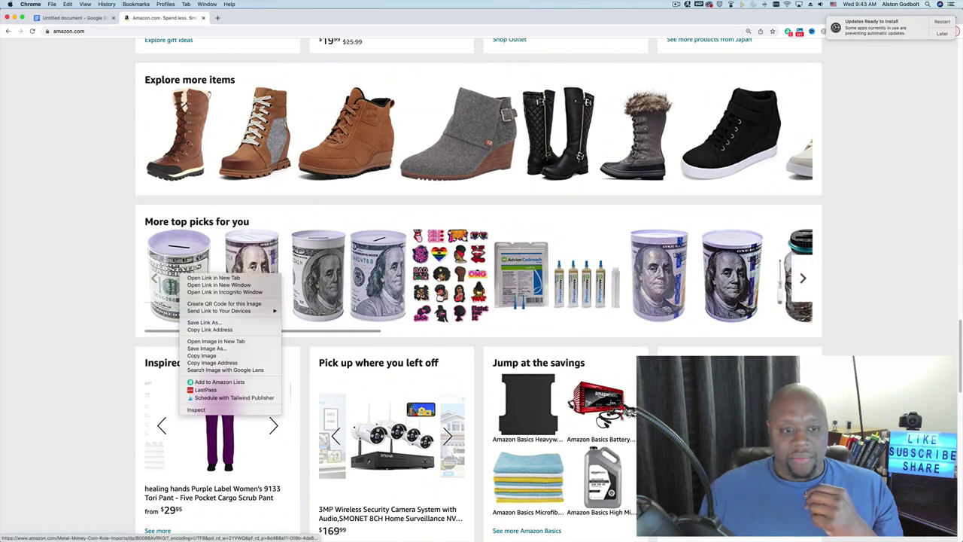
click(96, 241)
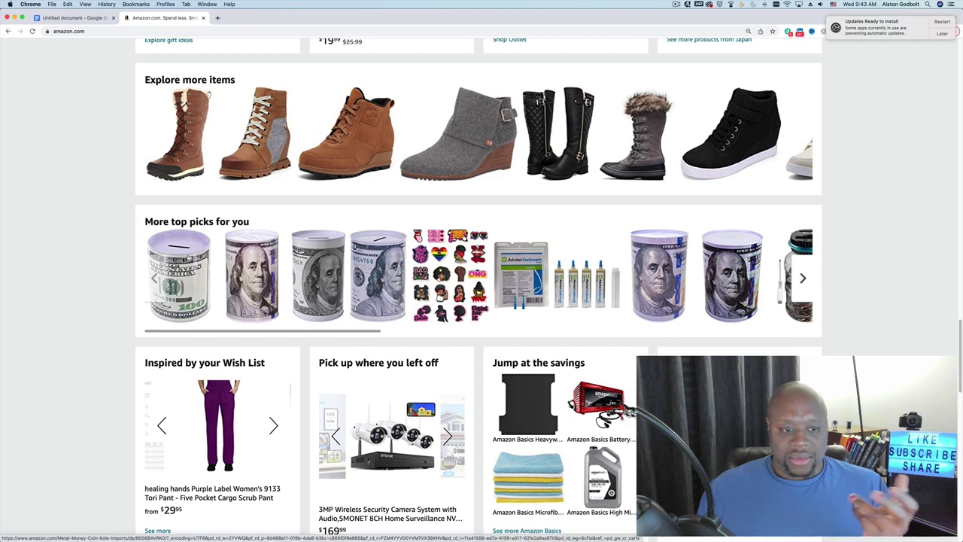
click(189, 258)
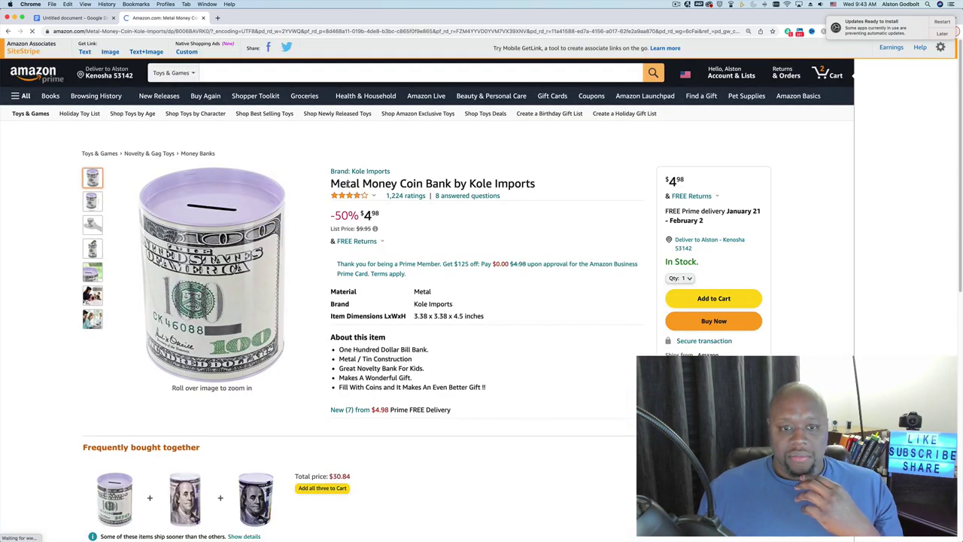
drag(341, 183, 542, 200)
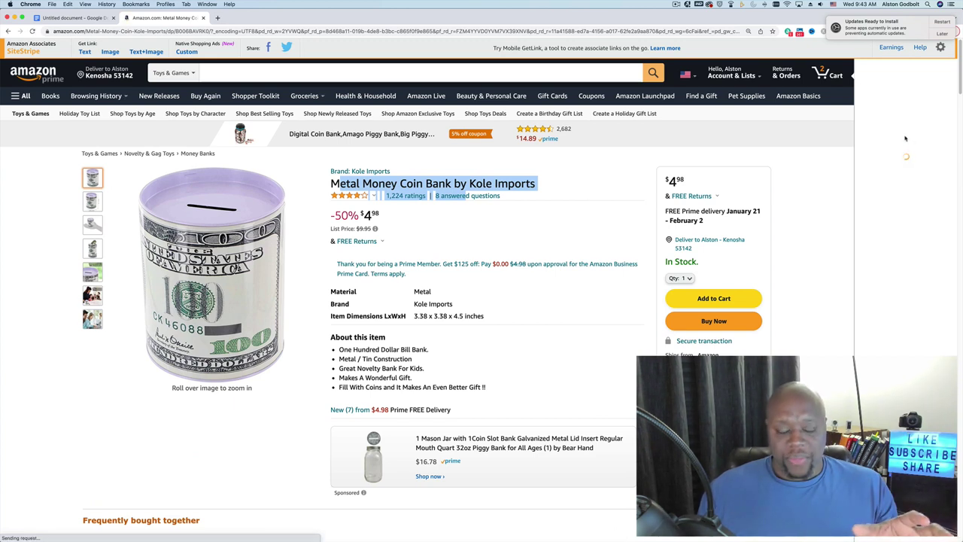
- Expand Amazon's full department list and open the Pet category under Smart Home
click(21, 95)
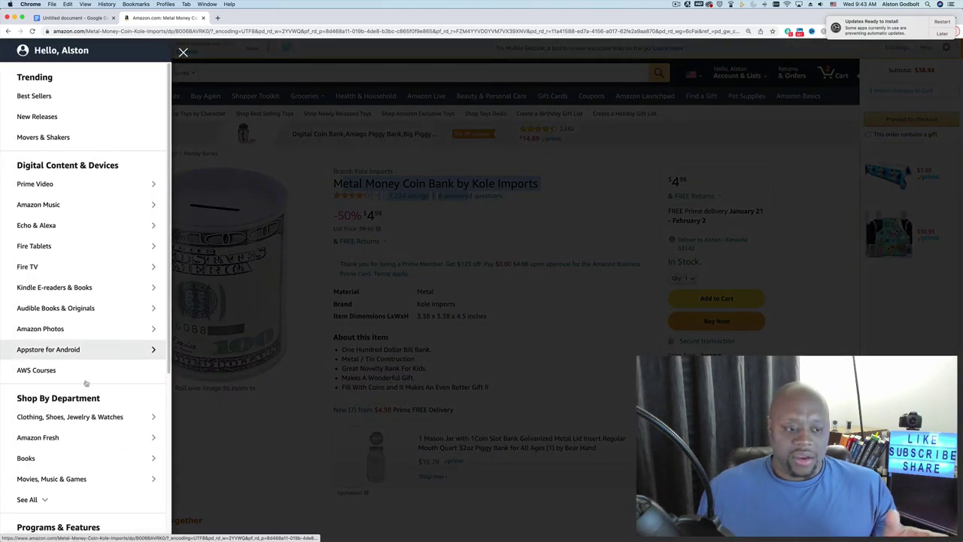
scroll(88, 477, down, 1)
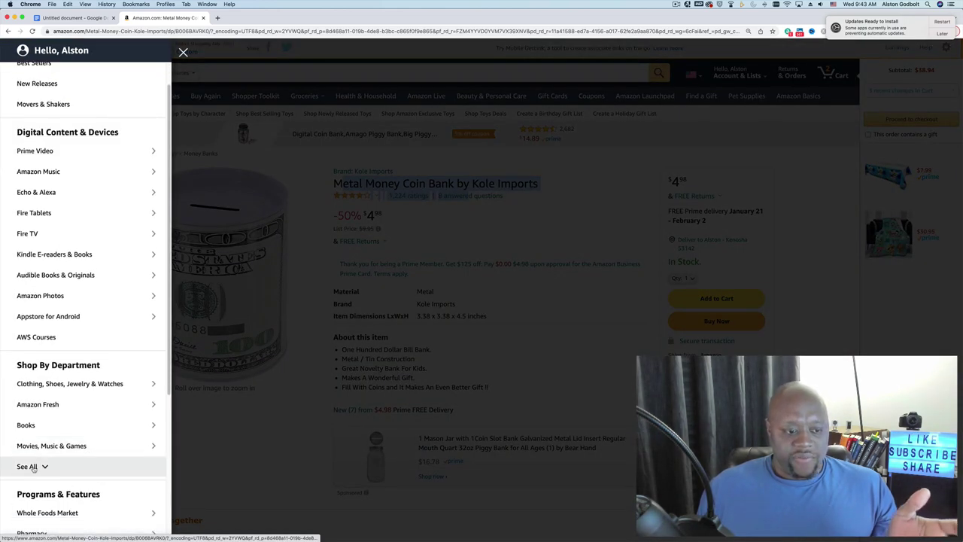
click(74, 467)
scroll(74, 463, down, 3)
scroll(73, 463, down, 4)
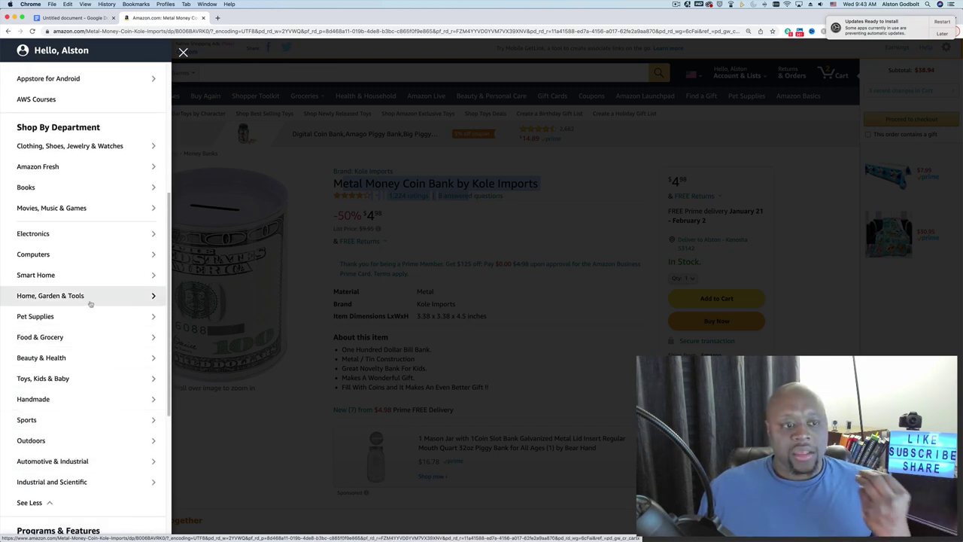
click(153, 275)
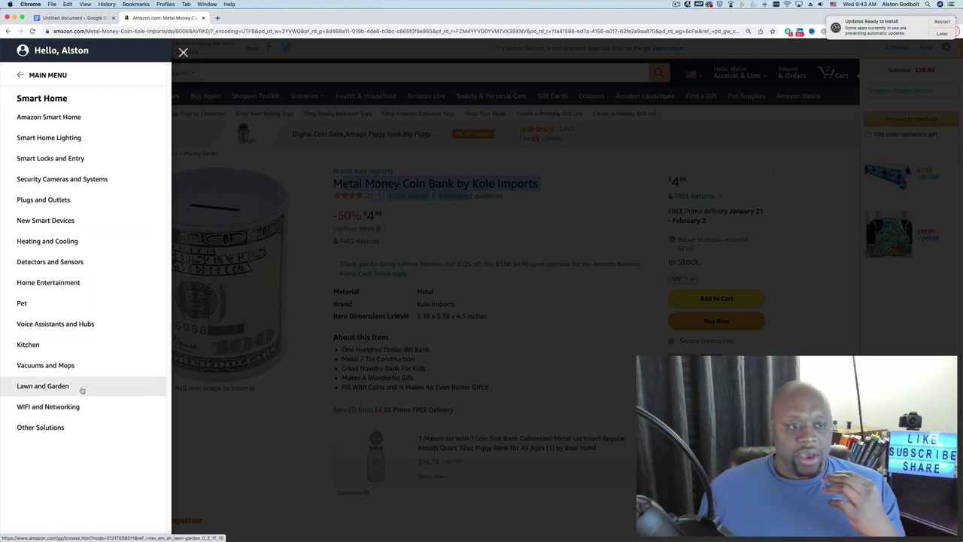
click(33, 313)
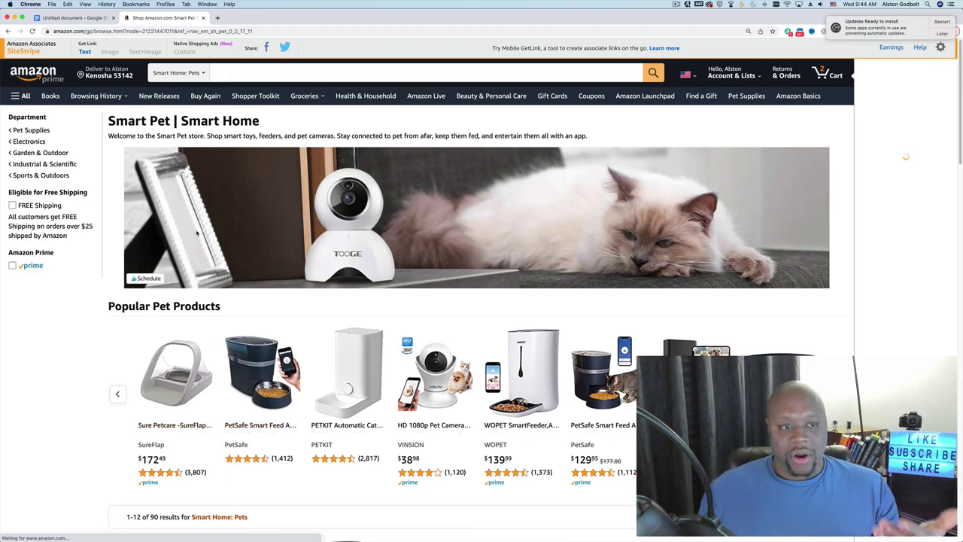
- Highlight "Smart Pet" in the page heading and postpone the pending system updates notification
drag(108, 121, 170, 121)
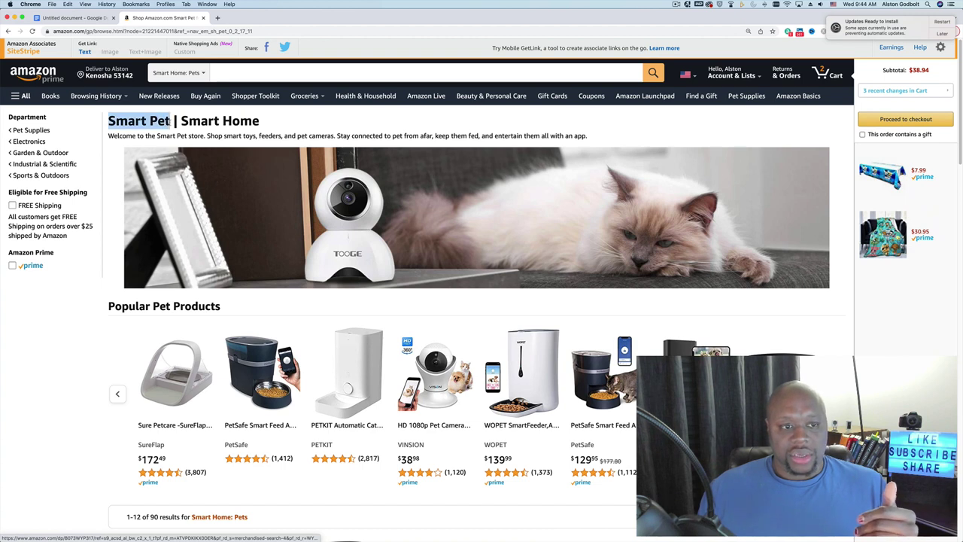
right_click(158, 121)
click(188, 138)
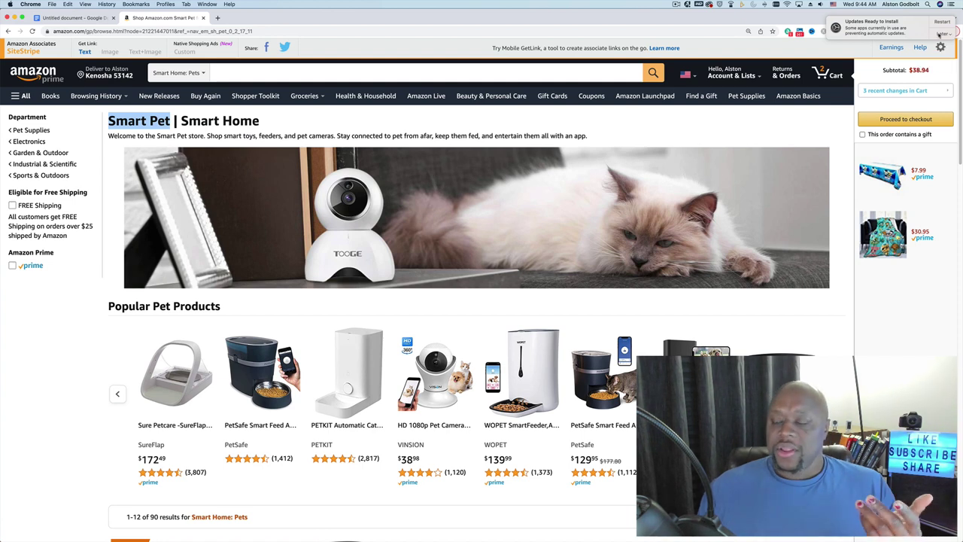
click(940, 34)
click(925, 67)
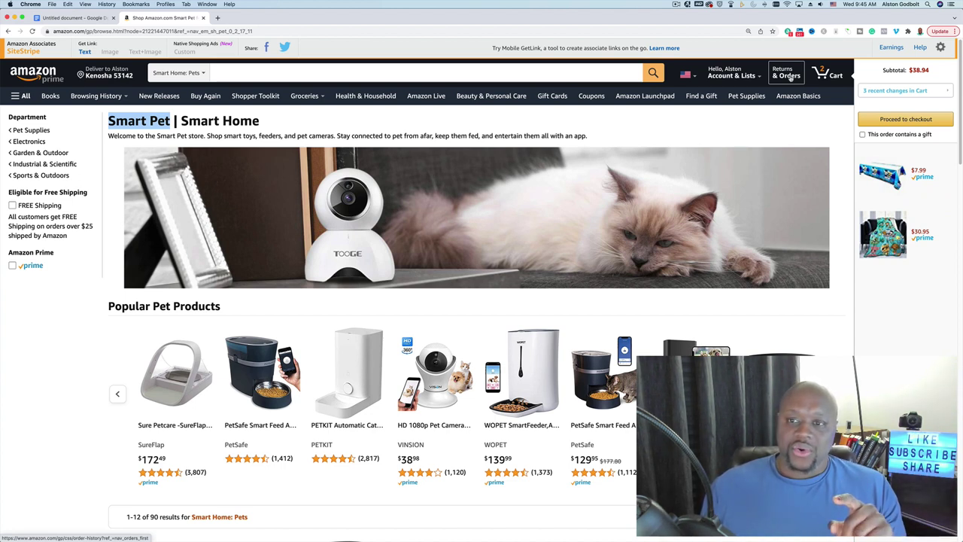
- Go to the account's order history and sign in with the account password
click(789, 75)
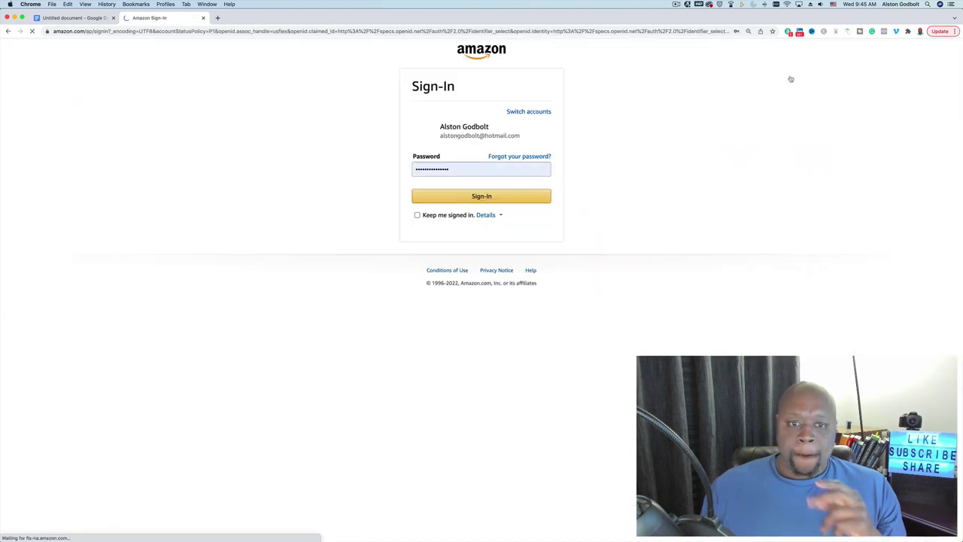
click(486, 172)
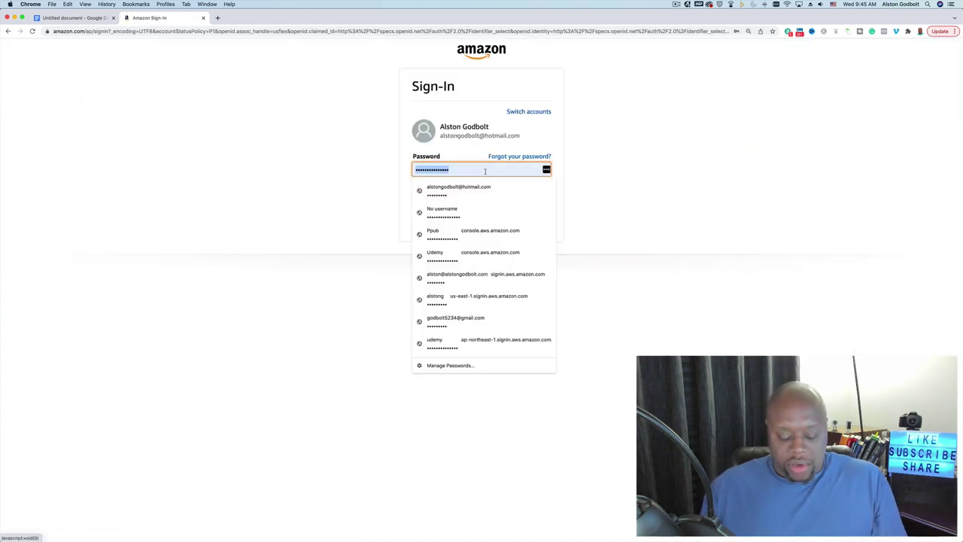
text(*********)
key(Return)
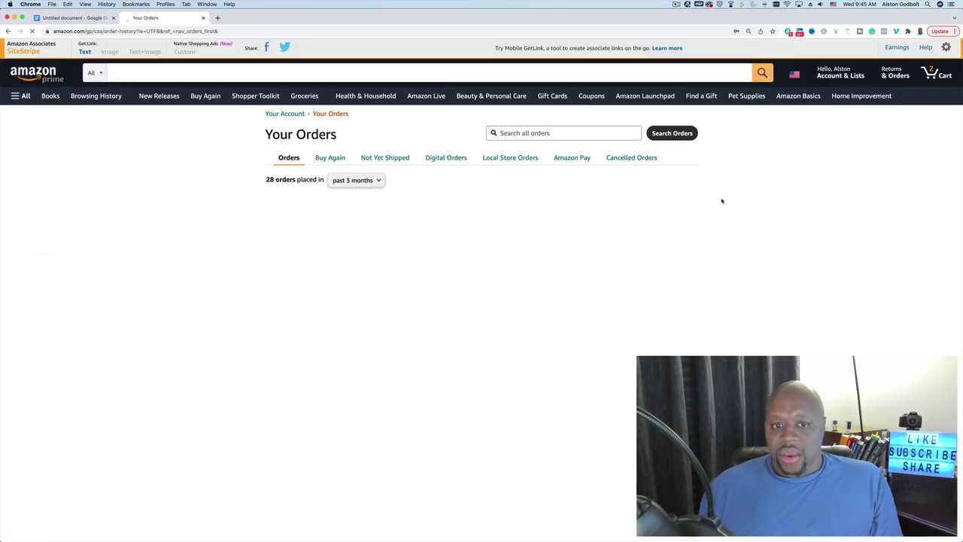
- Dismiss the offer to update the saved password and review the products purchased over the past 3 months
scroll(228, 275, down, 2)
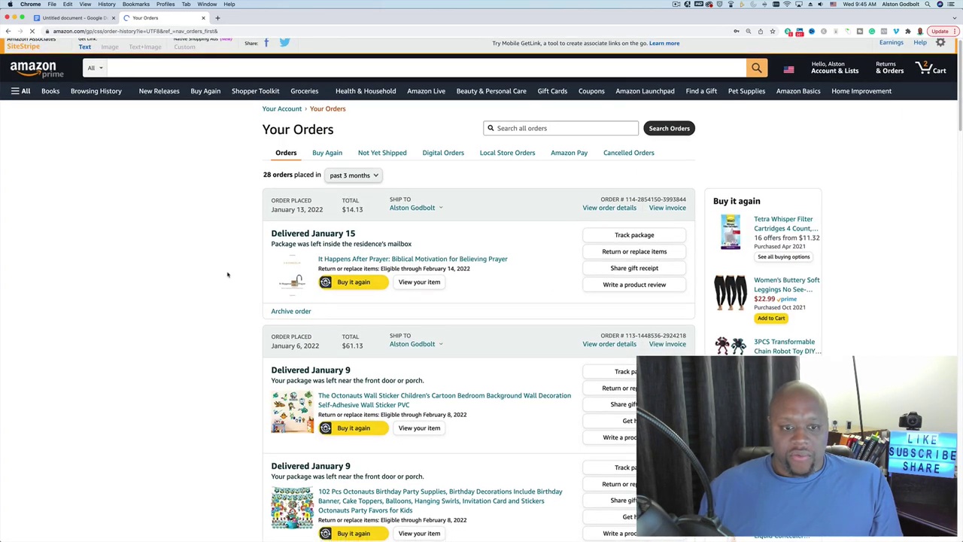
scroll(228, 275, down, 3)
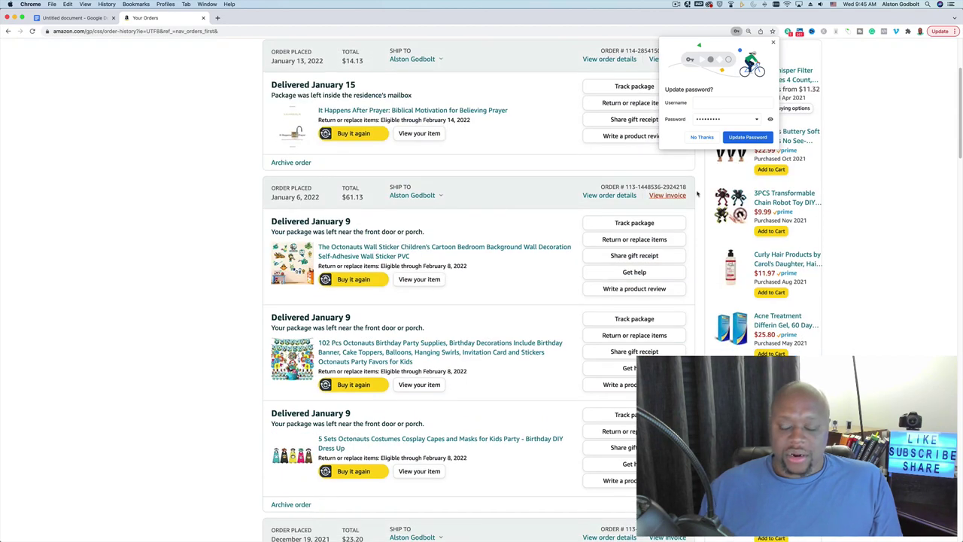
click(774, 44)
scroll(201, 316, down, 3)
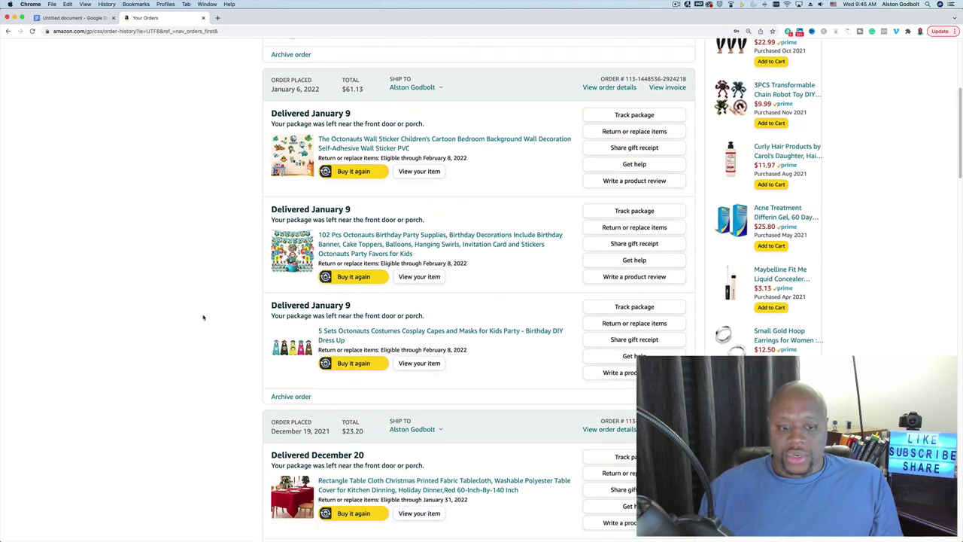
scroll(203, 317, down, 4)
scroll(205, 320, down, 2)
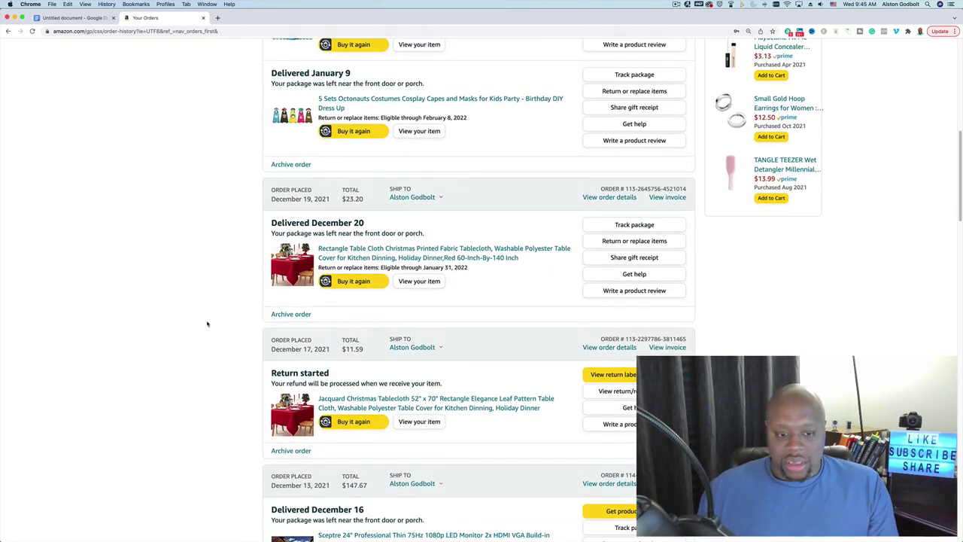
scroll(207, 324, down, 2)
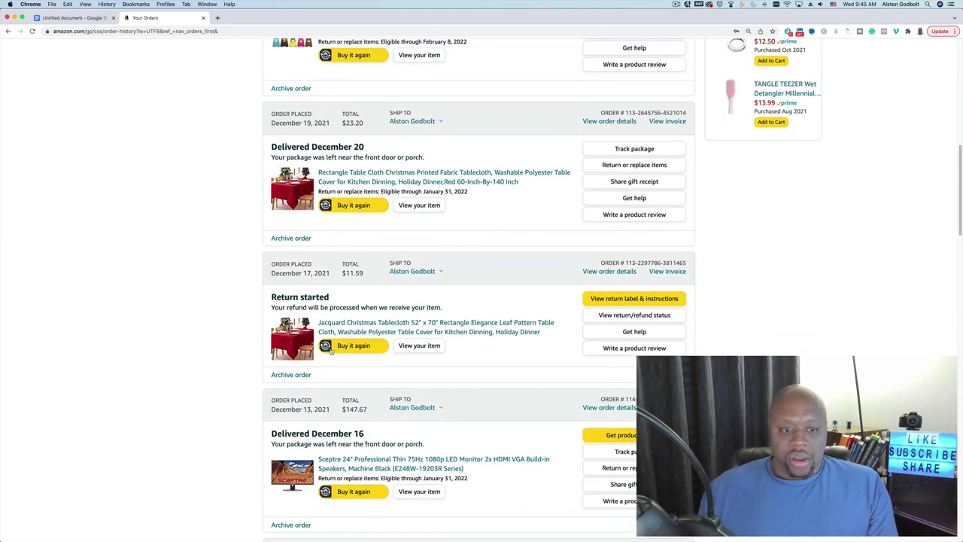
scroll(194, 346, down, 5)
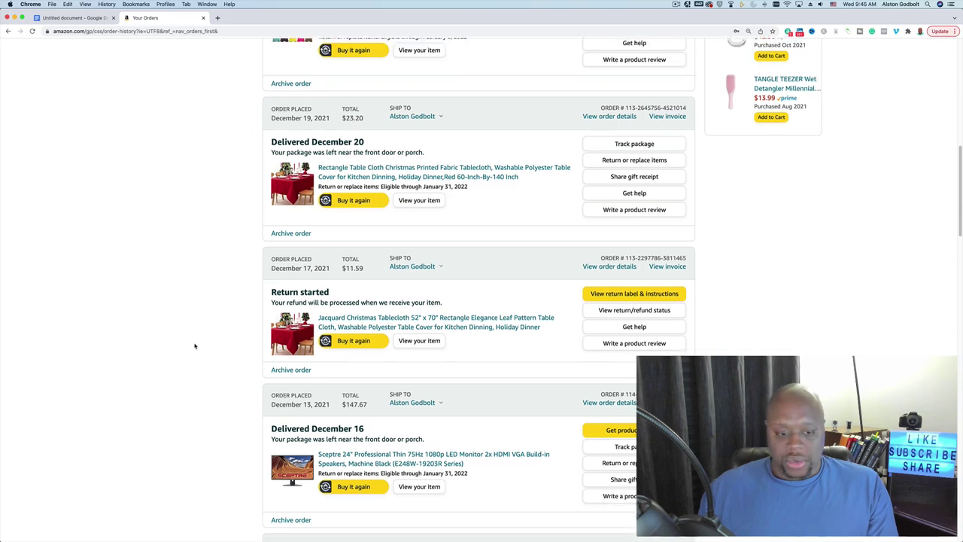
scroll(195, 347, down, 10)
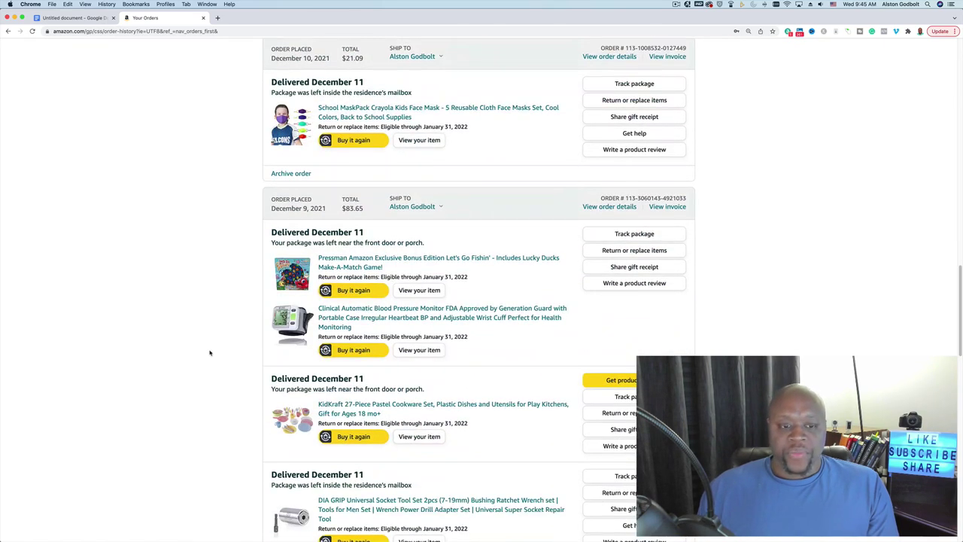
scroll(232, 368, down, 1)
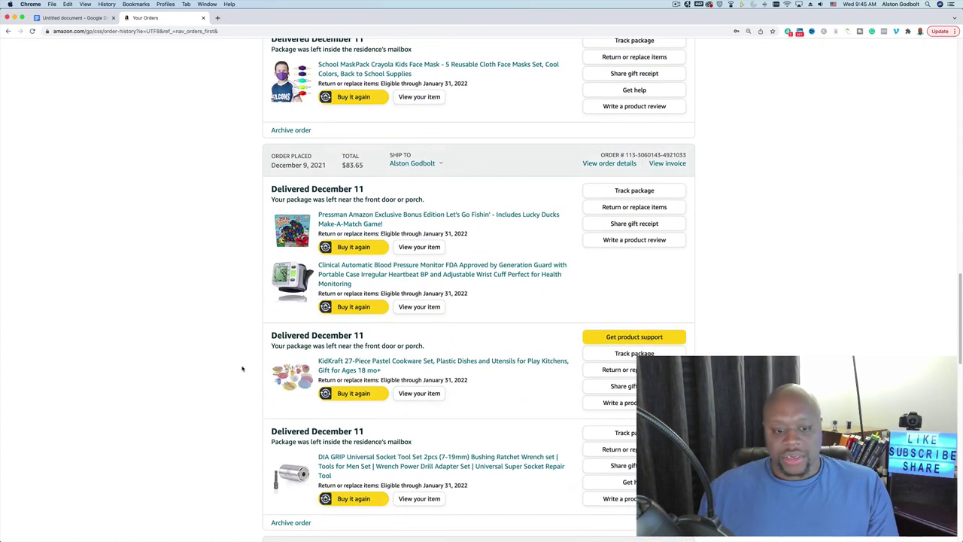
scroll(248, 367, up, 20)
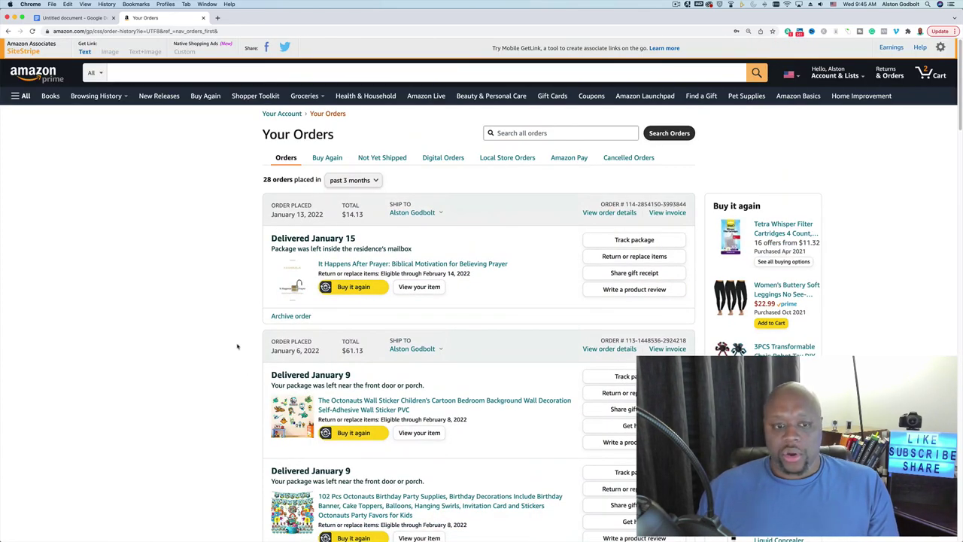
- Open youtube.com in a new browser tab
click(217, 18)
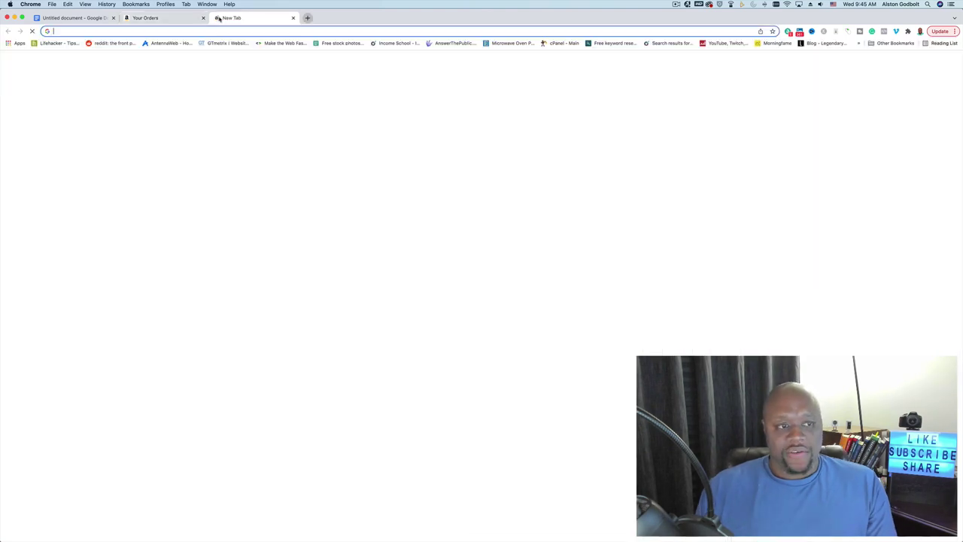
text(yu)
key(Return)
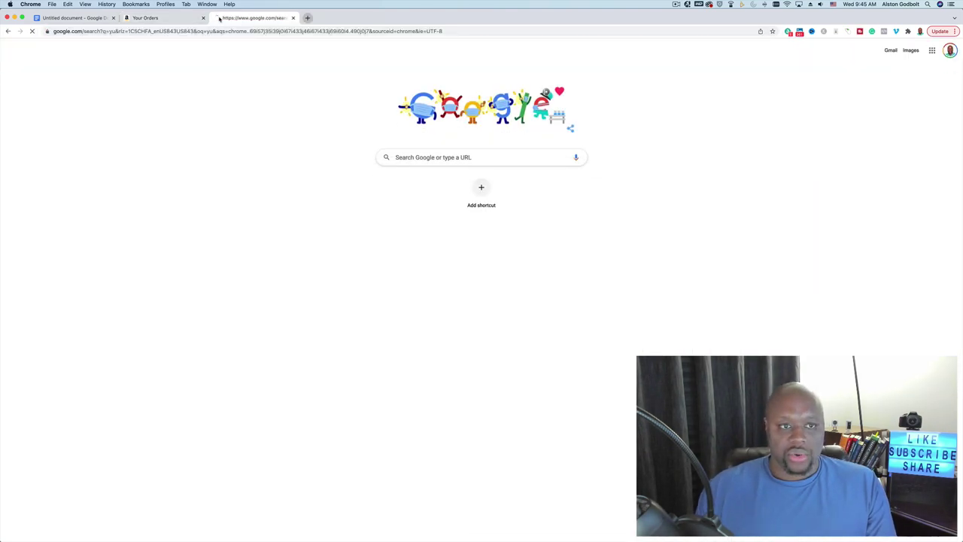
click(219, 31)
text(youtube.com)
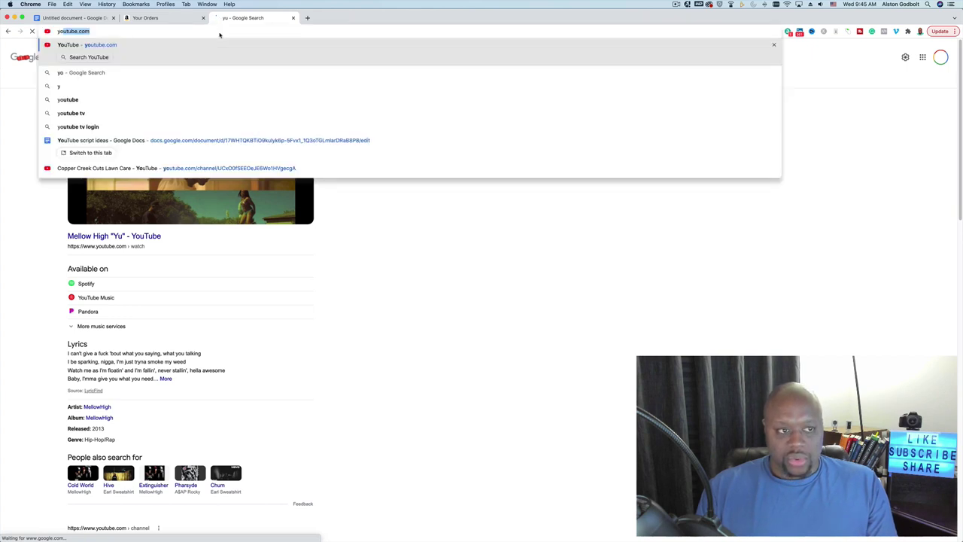
key(Return)
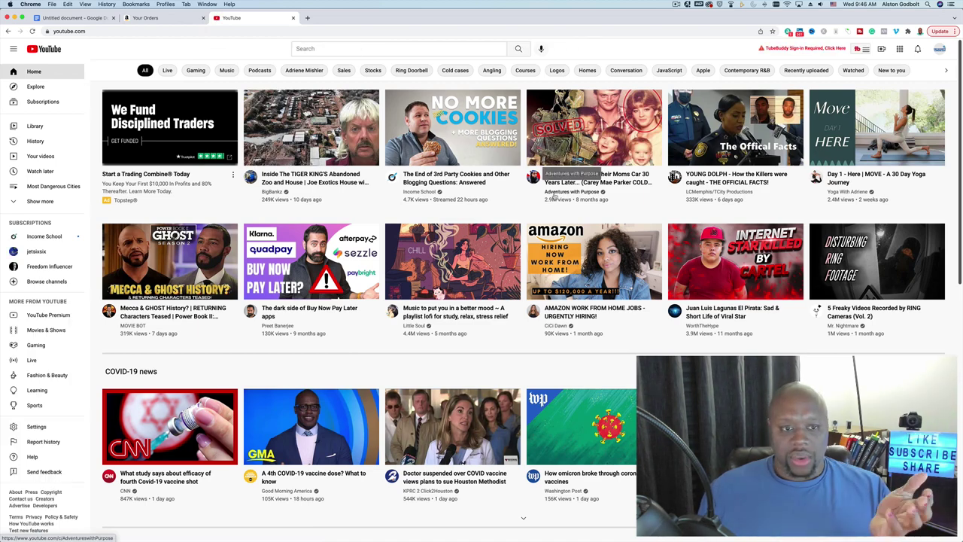
- Browse the recommended videos on the YouTube home page for niche ideas
scroll(527, 210, down, 4)
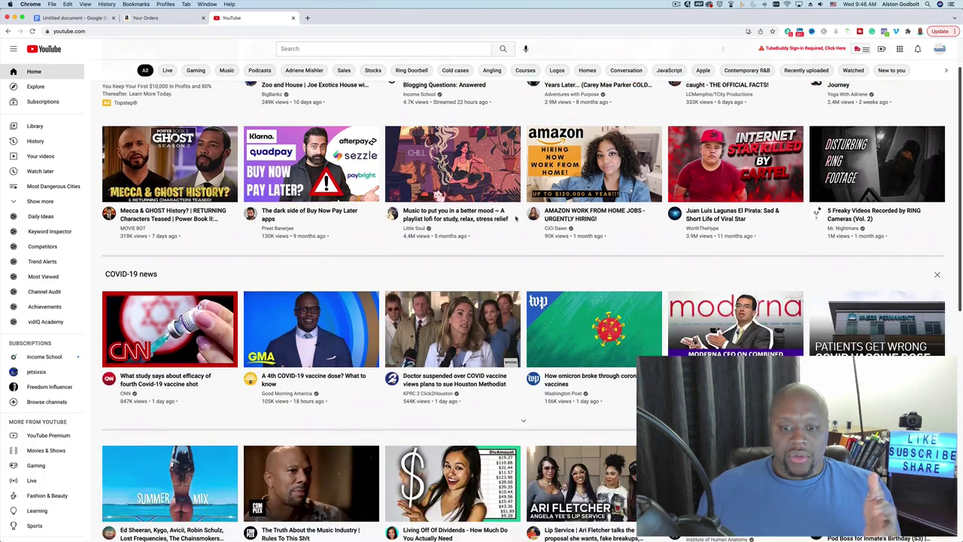
scroll(516, 218, down, 2)
scroll(516, 218, down, 3)
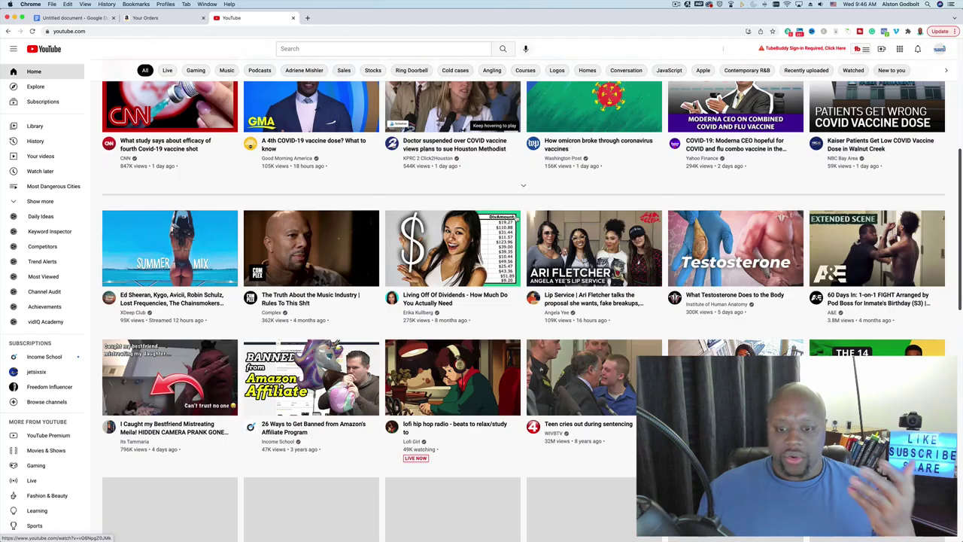
mouse_move(517, 215)
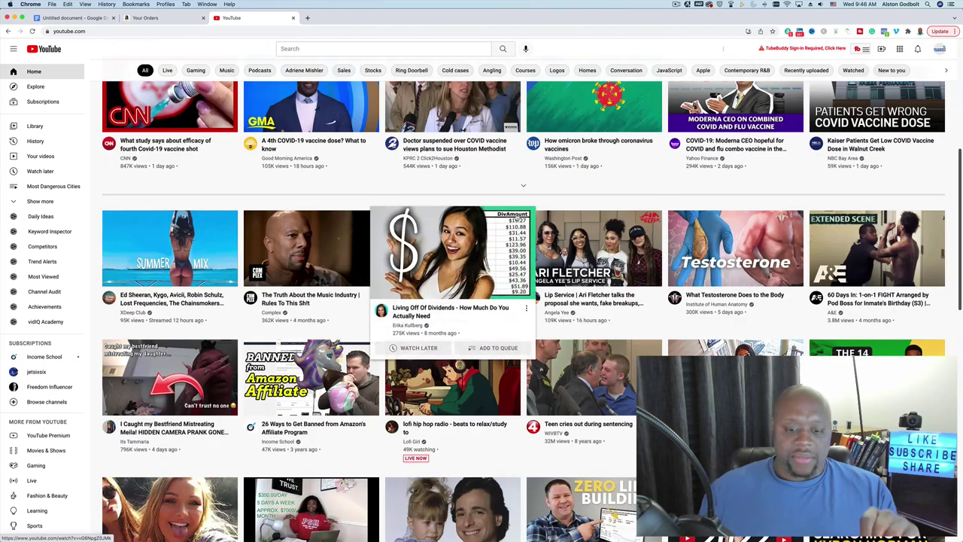
scroll(671, 258, down, 2)
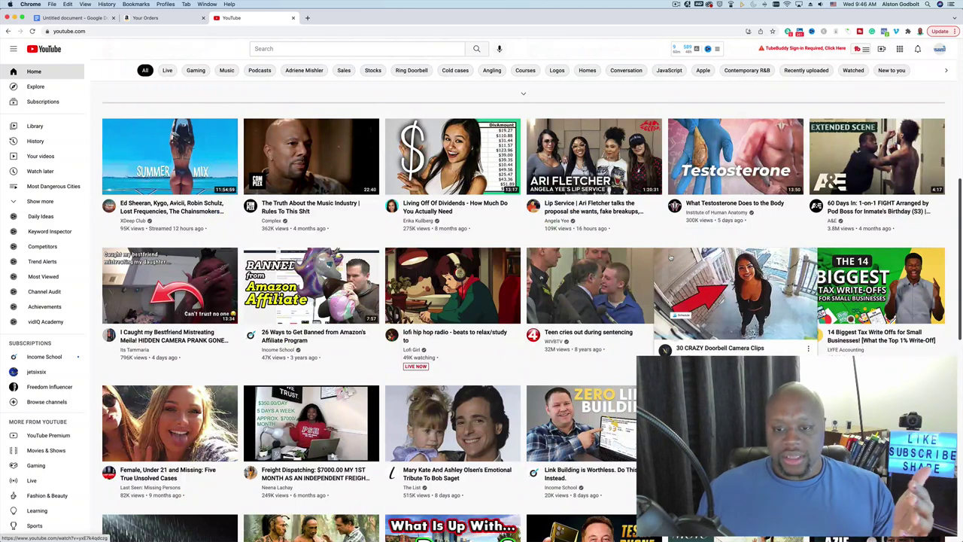
- Search the web for "random niche generator" in a new tab and open the eMentorTools Niche Idea Generator
click(308, 18)
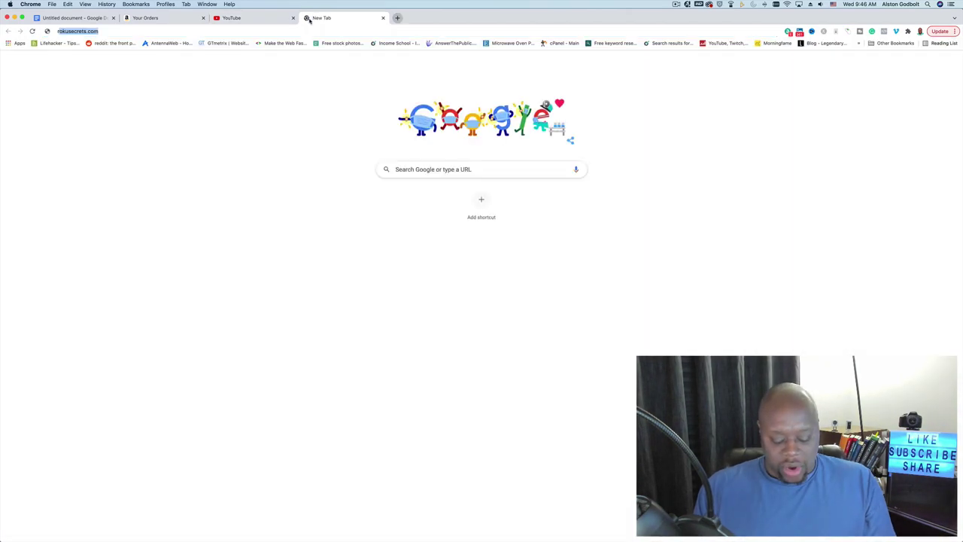
text(rand)
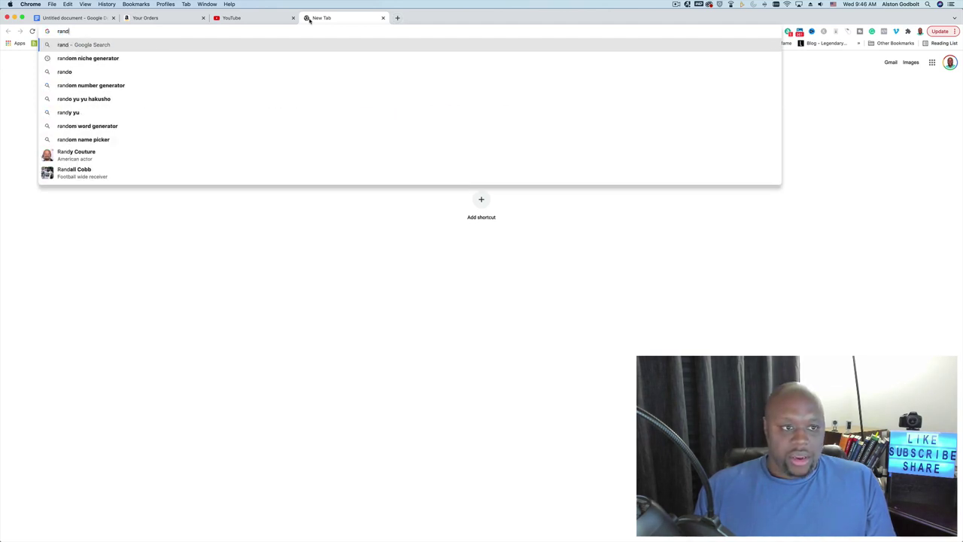
key(Down)
key(Return)
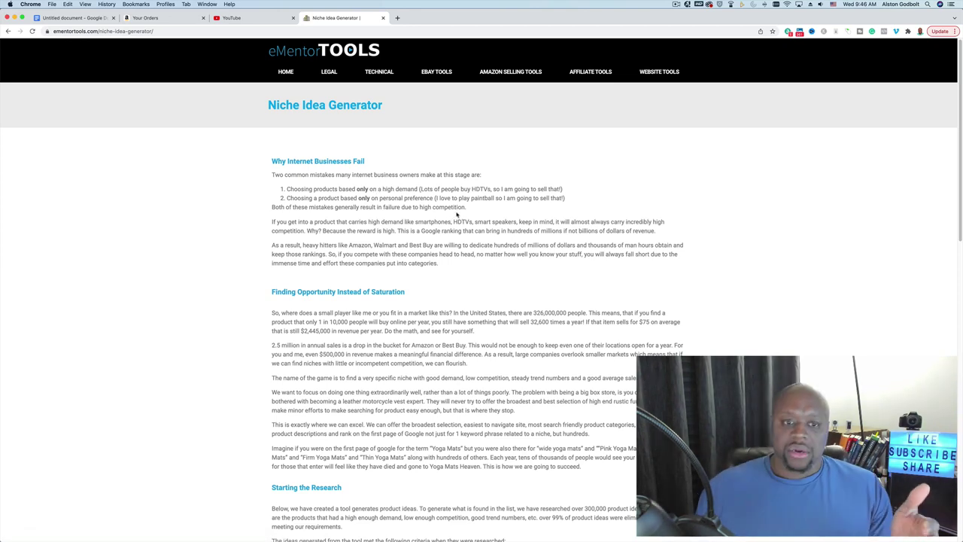
- Review the Niche Idea Generator page and The Niche Generator page on Product Hunt from the search results
scroll(455, 217, down, 1)
scroll(458, 215, down, 5)
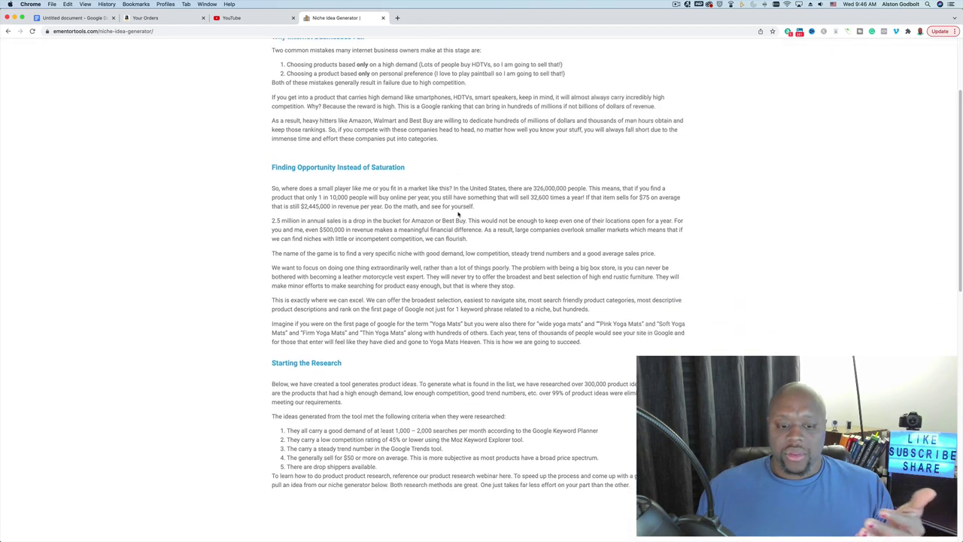
scroll(457, 213, down, 15)
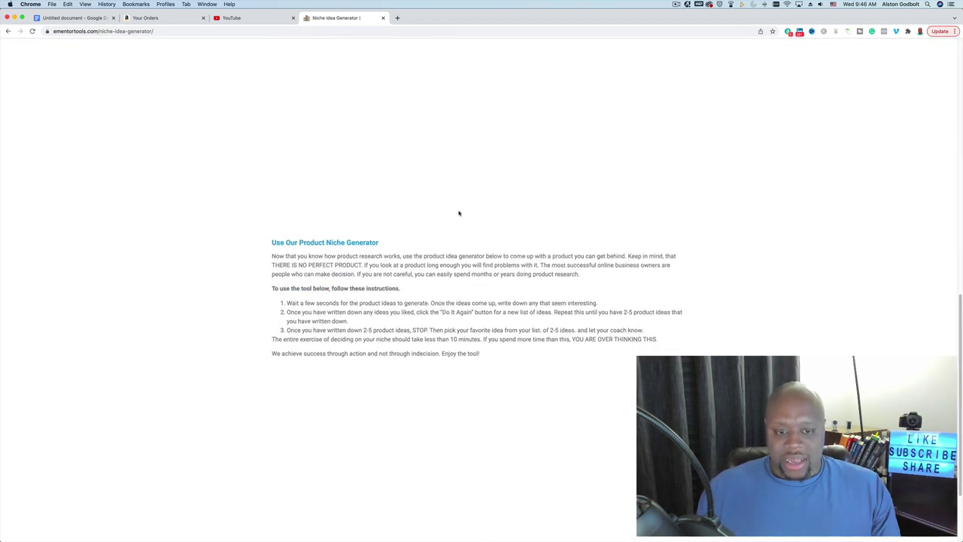
scroll(459, 214, down, 4)
scroll(460, 215, up, 20)
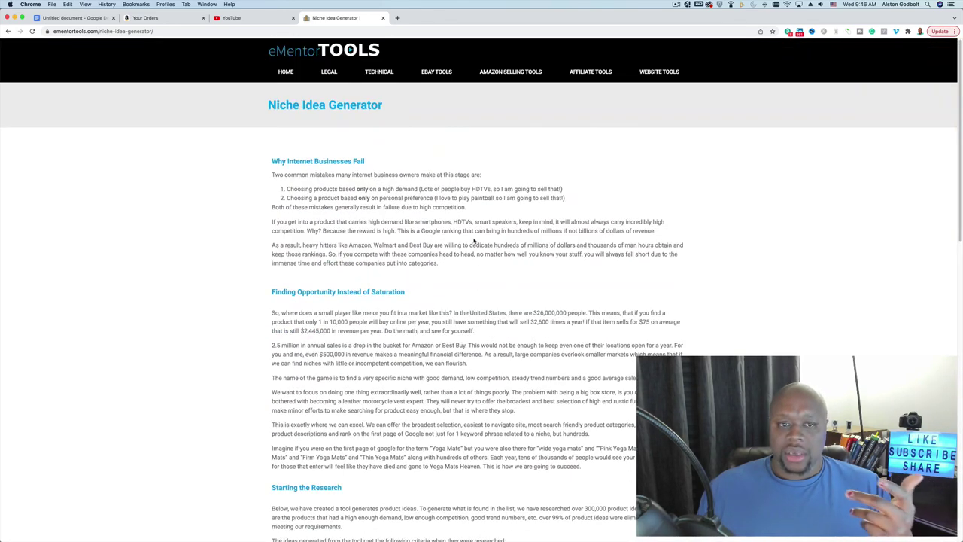
click(6, 32)
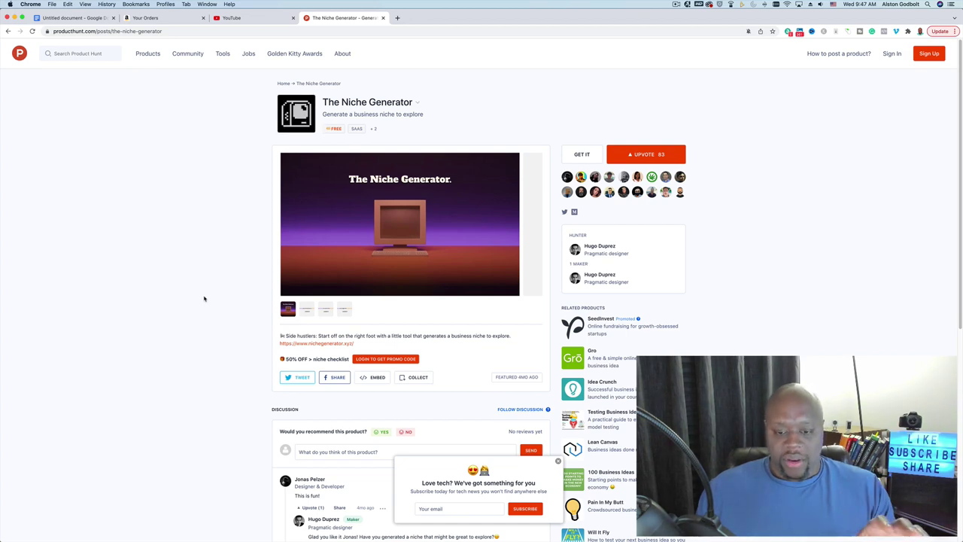
scroll(204, 299, down, 10)
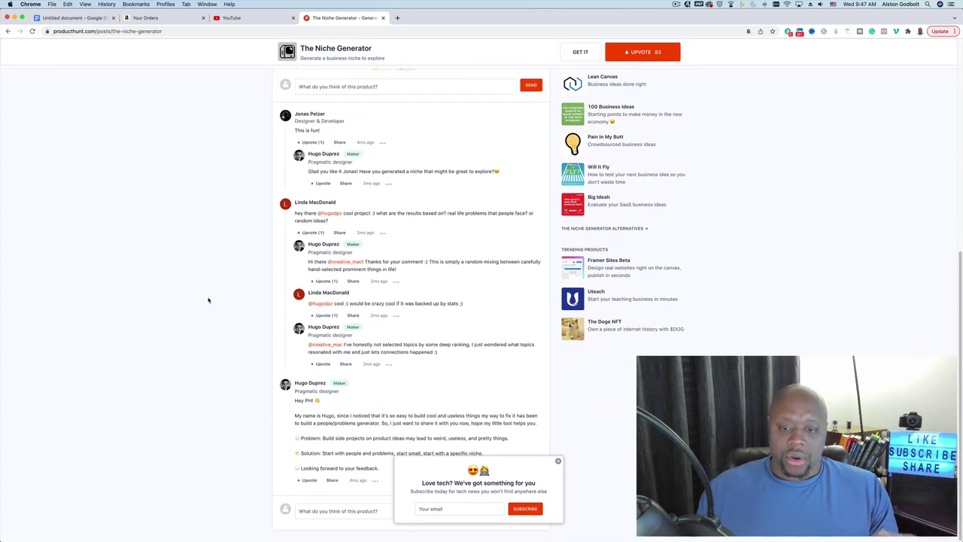
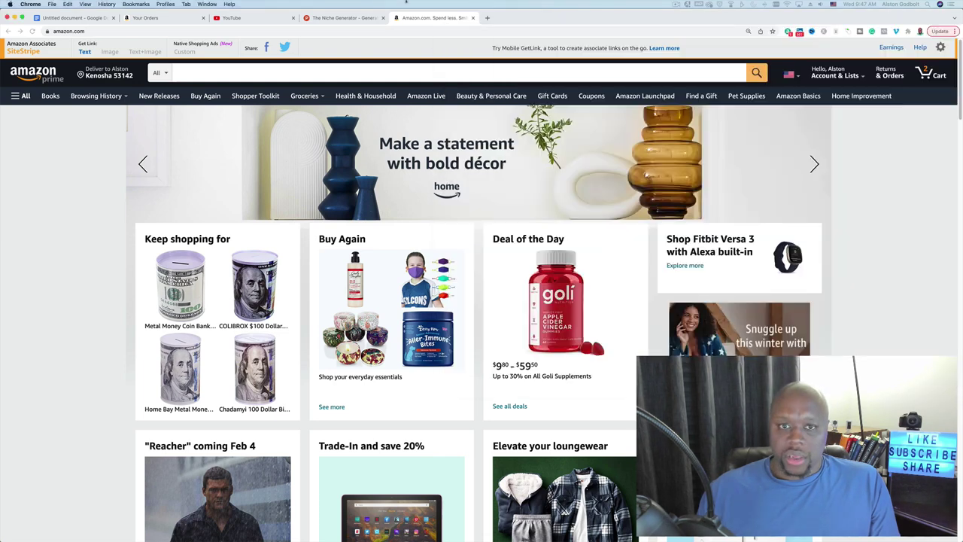
- Open Ahrefs Keywords Explorer in a new tab and analyze the keyword "pet" for Google in the United States
click(487, 17)
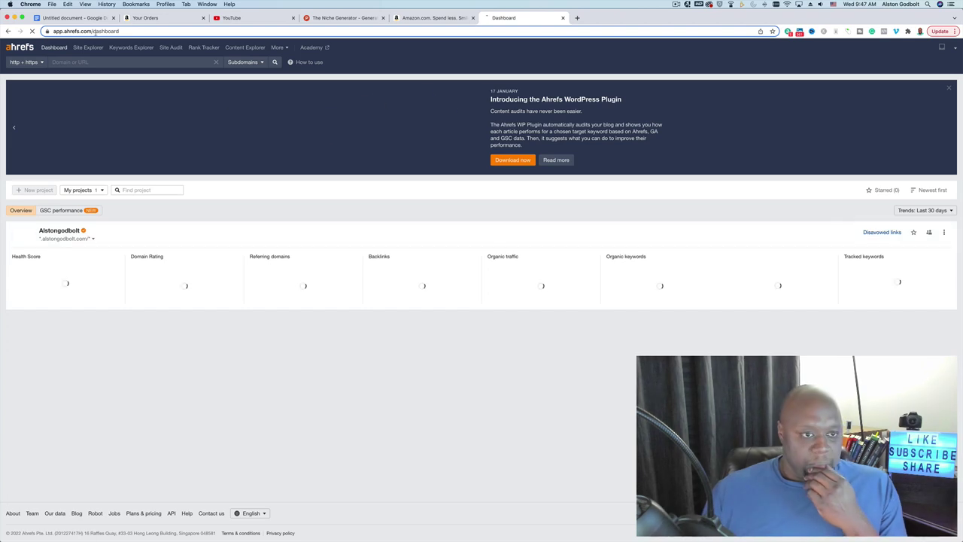
click(128, 48)
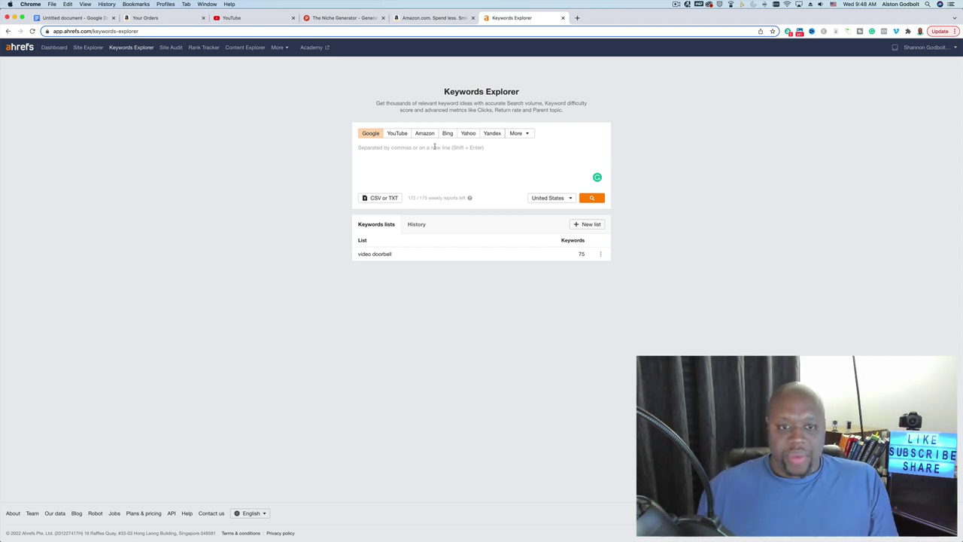
text(pet)
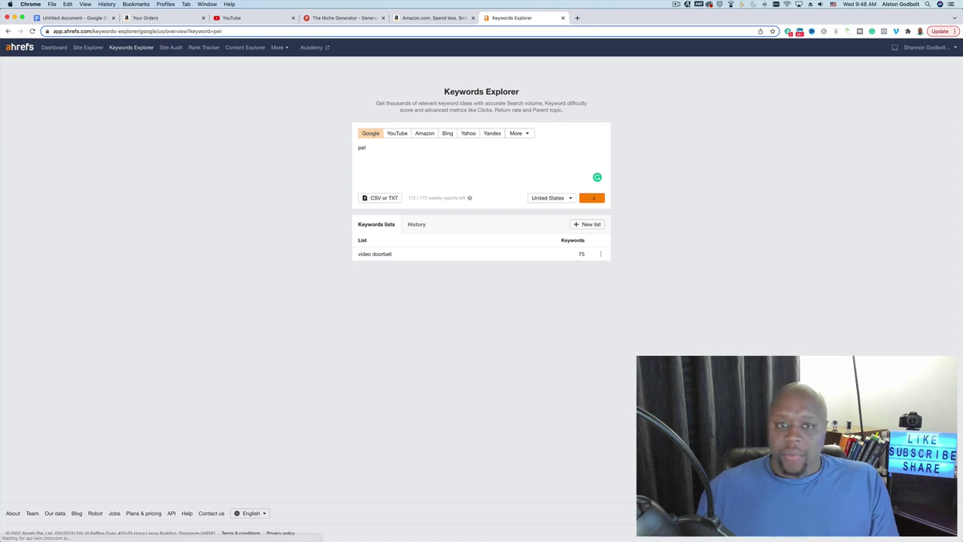
key(Return)
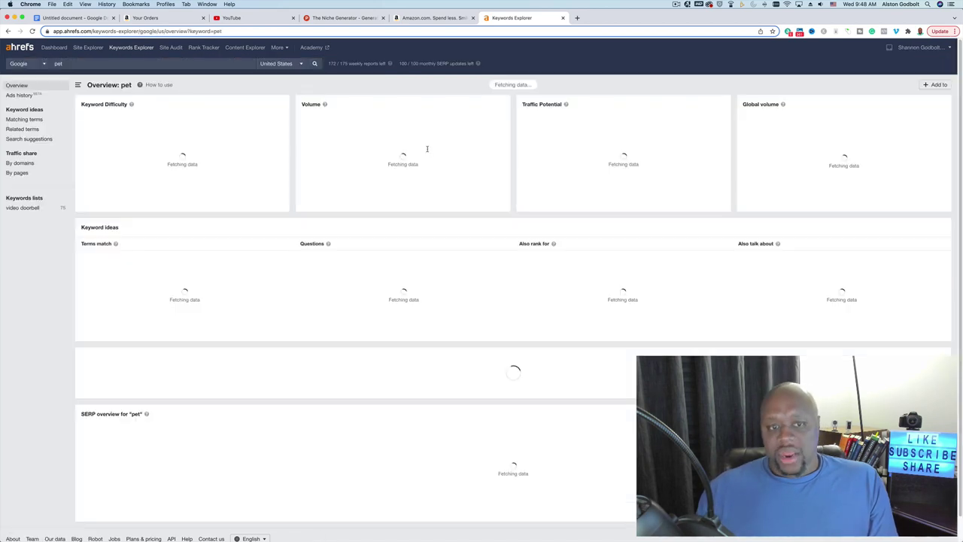
- Review the matching terms for "pet" and return to the keyword's overview
click(25, 120)
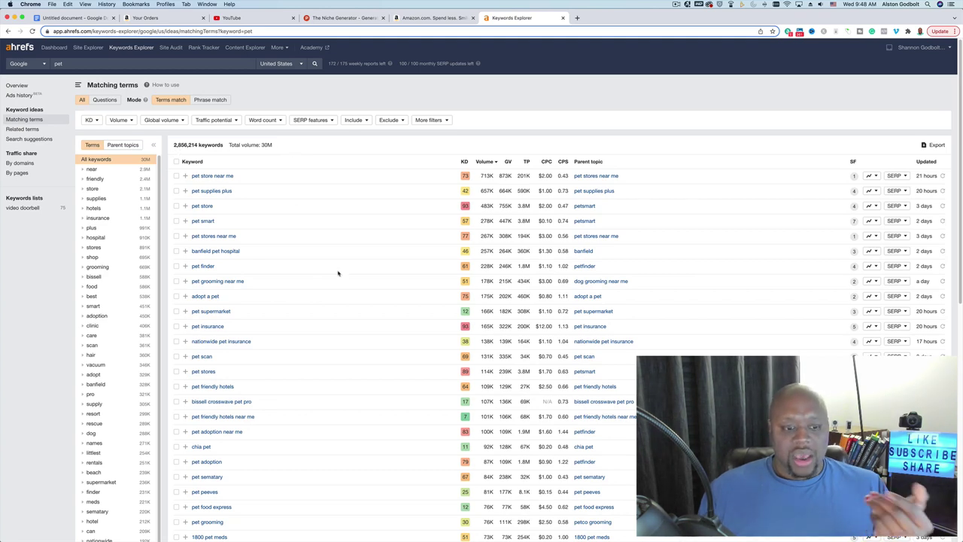
scroll(340, 271, down, 3)
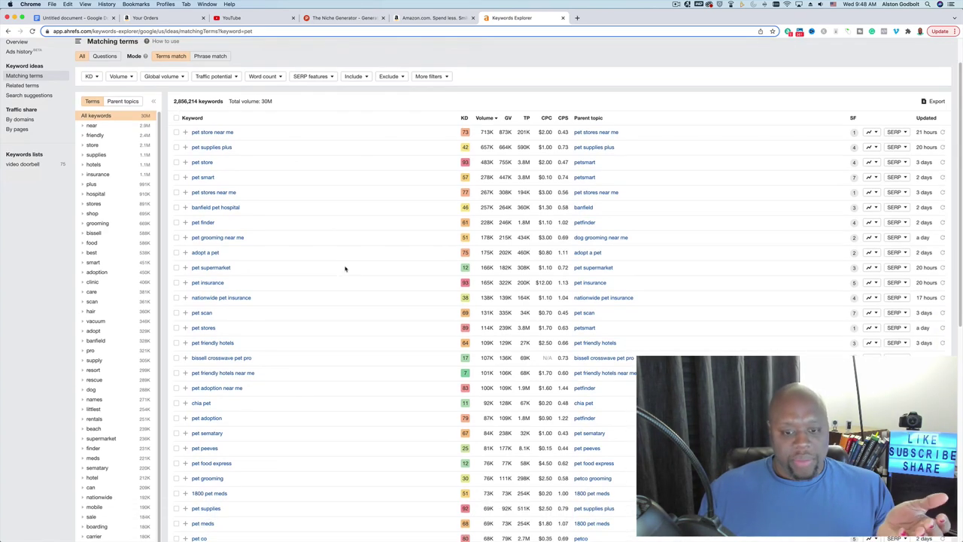
scroll(346, 268, up, 1)
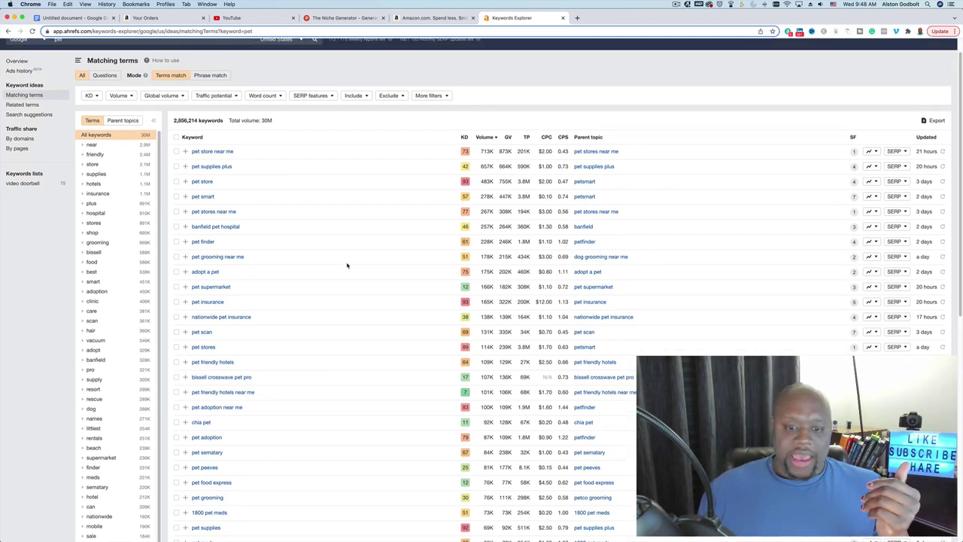
scroll(347, 265, up, 2)
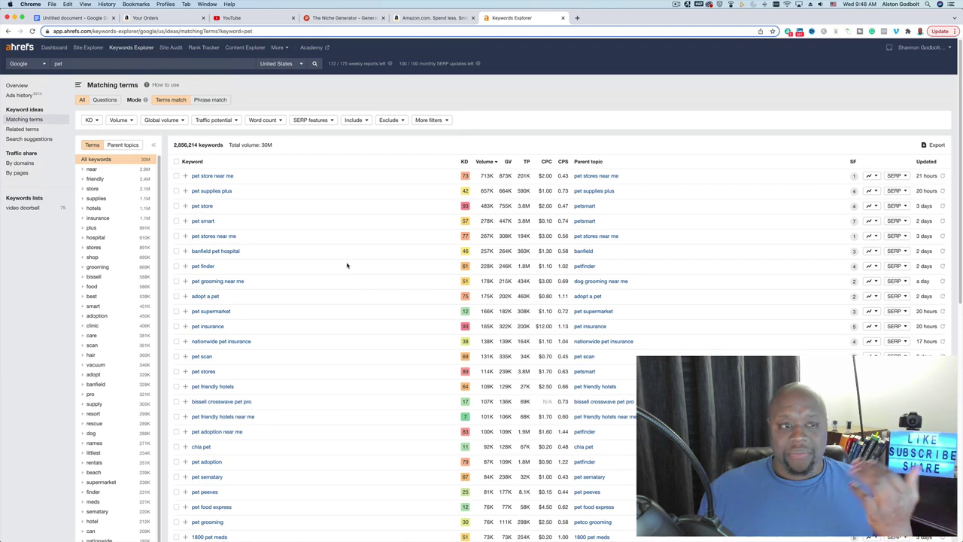
click(24, 85)
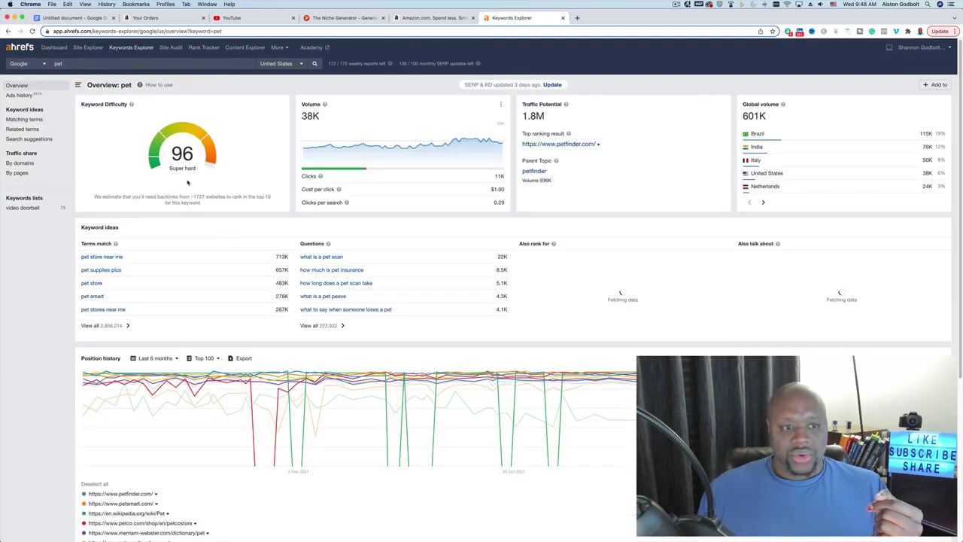
- Look up the keyword "dog" in Keywords Explorer and review its matching terms
click(76, 65)
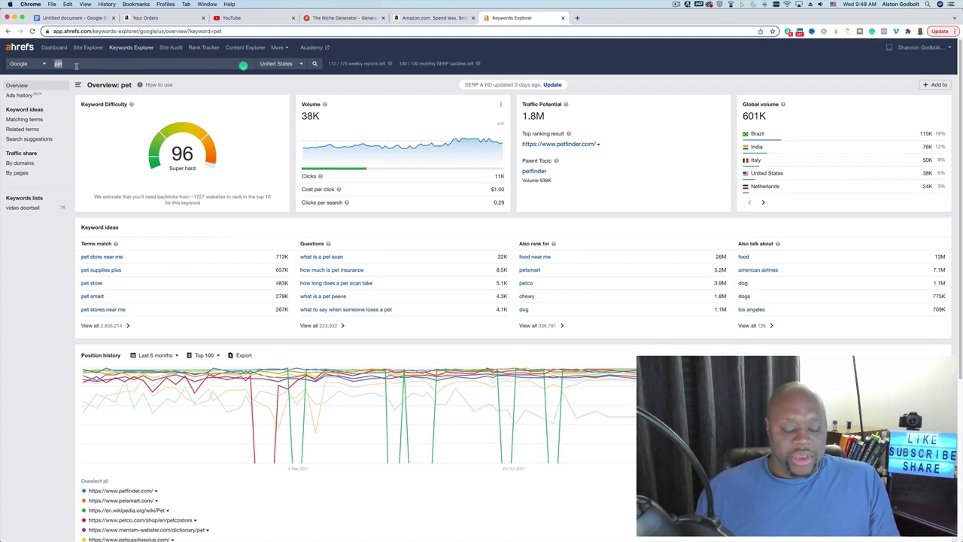
text(dog)
key(Return)
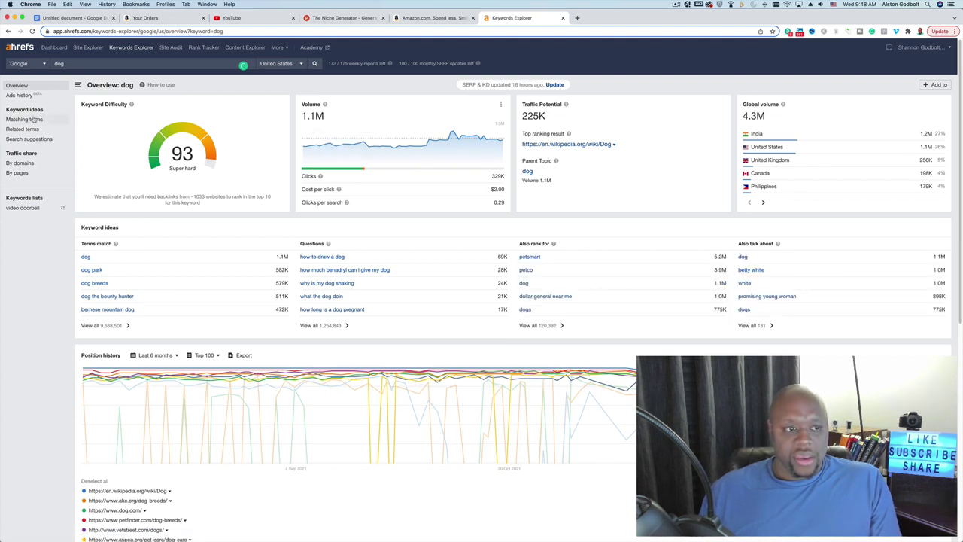
click(30, 119)
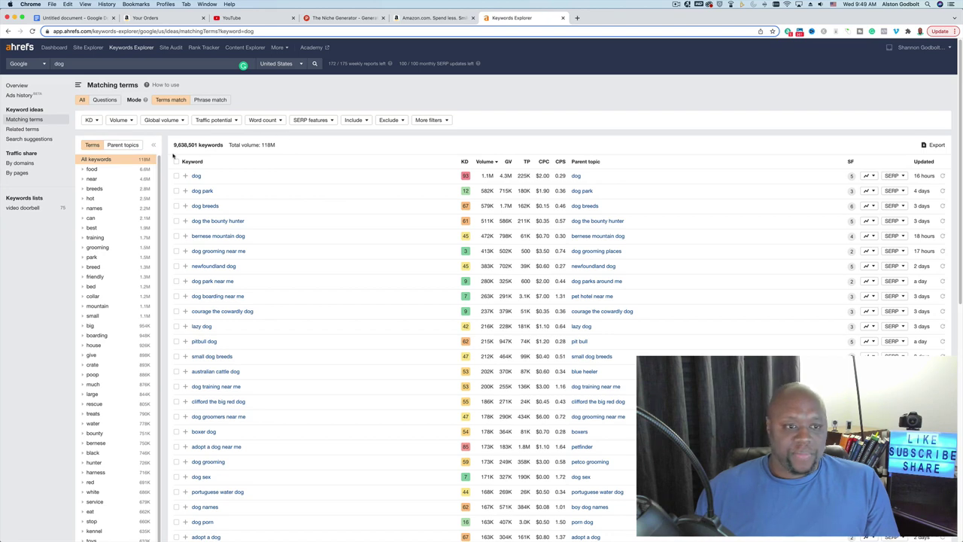
scroll(351, 358, down, 2)
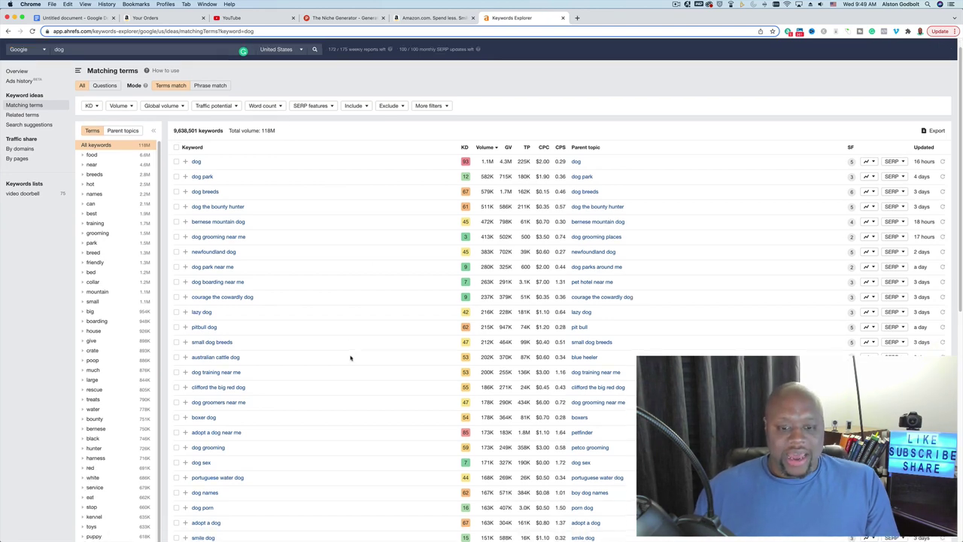
scroll(351, 358, down, 5)
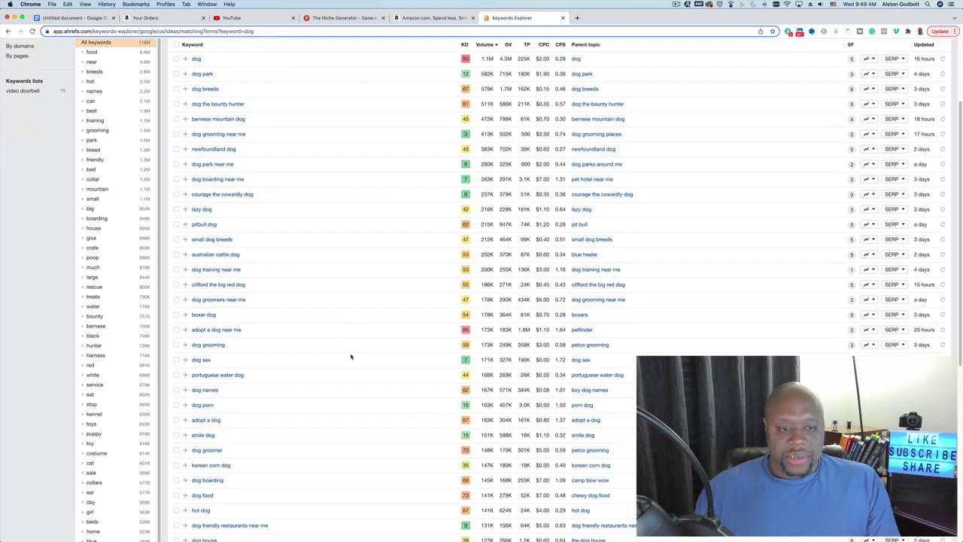
scroll(351, 356, up, 7)
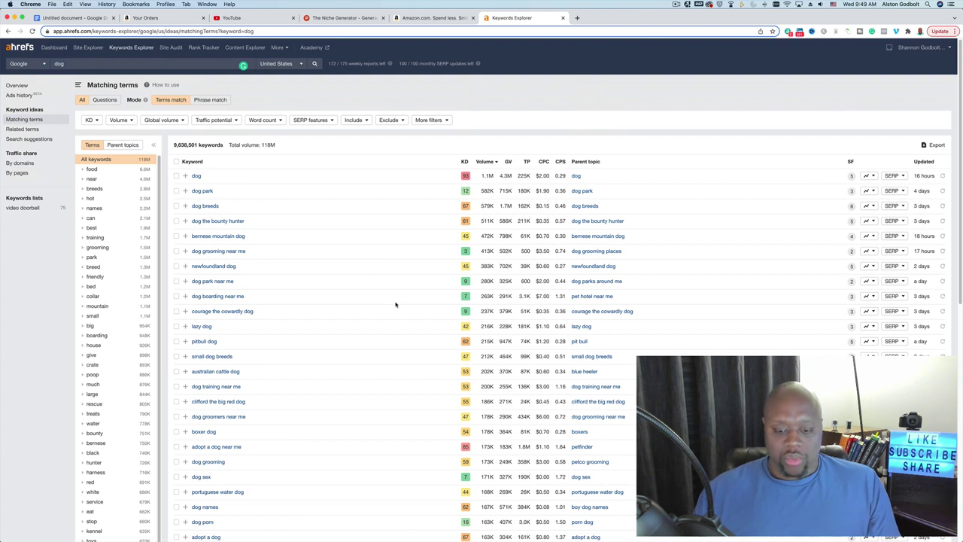
- Enter "german shepherd" in a new tab to bring up Google's search suggestions and copy the phrase
click(580, 22)
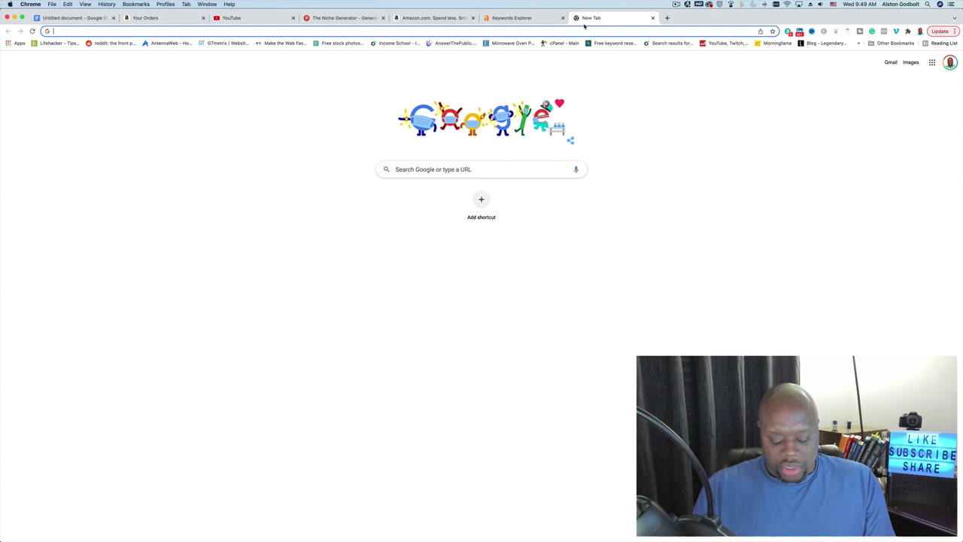
text(germ)
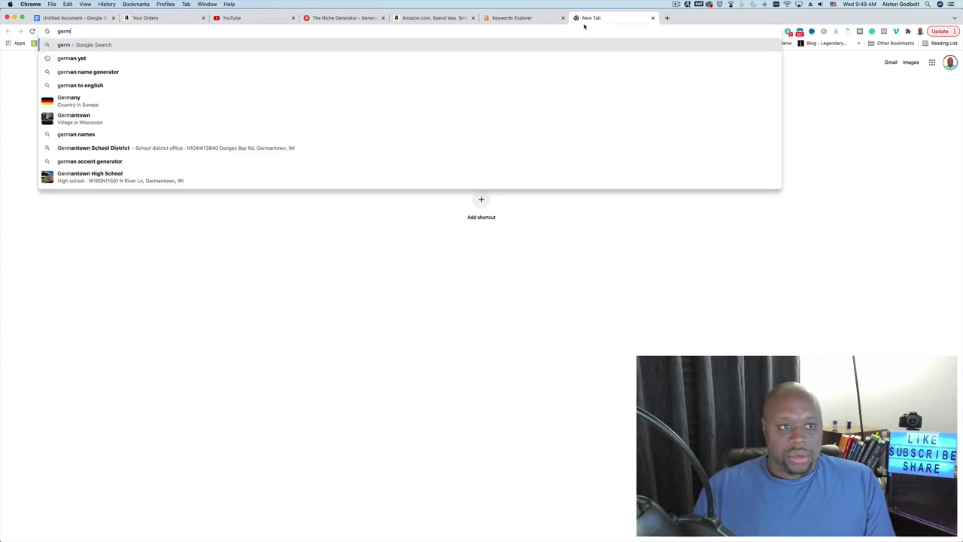
text(an shepherd)
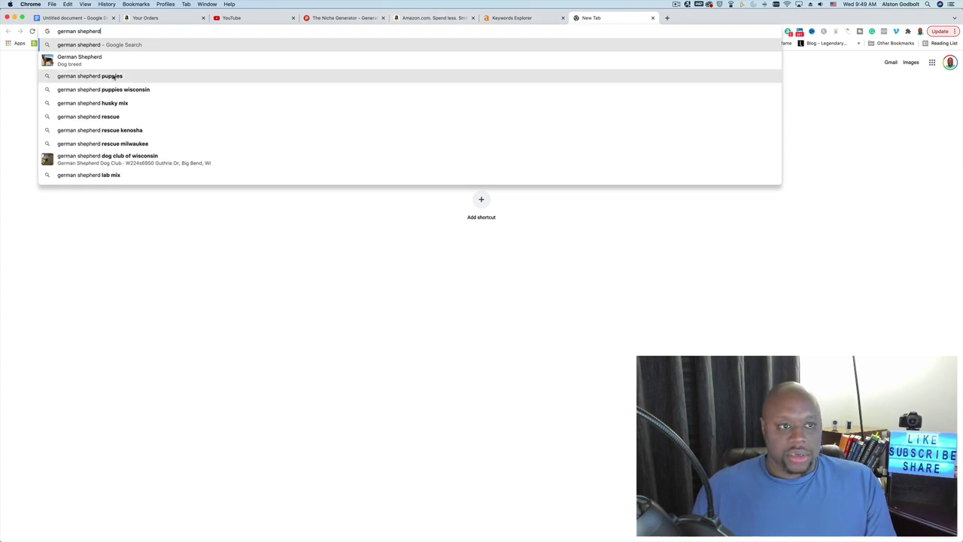
drag(101, 30, 58, 31)
key(ctrl+c)
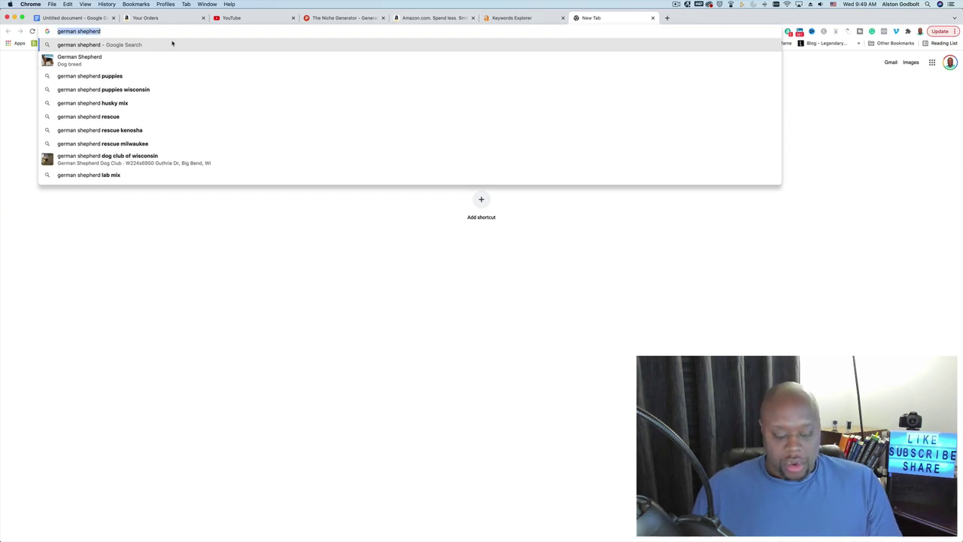
- Look up the copied keyword "german shepherd" in Ahrefs Keywords Explorer and review its matching terms
click(397, 18)
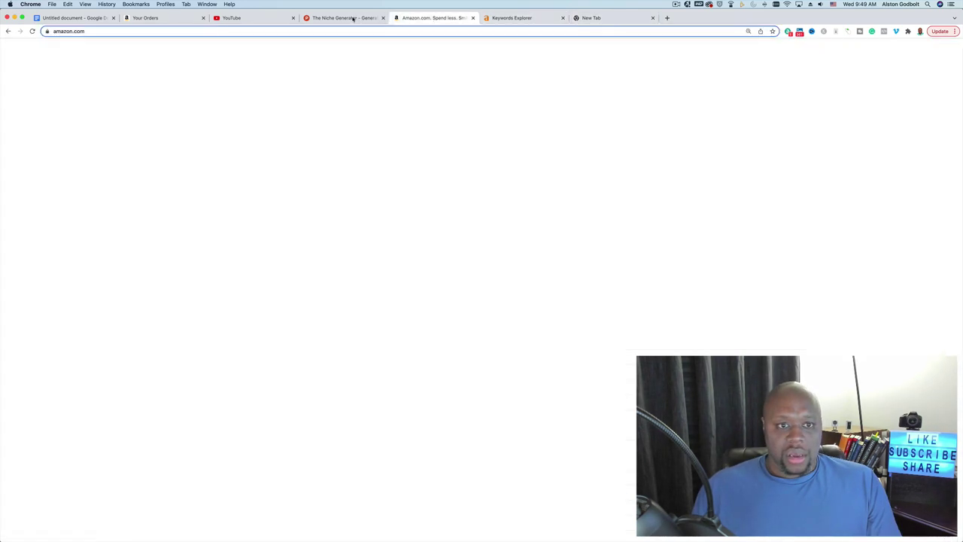
key(ctrl+Tab)
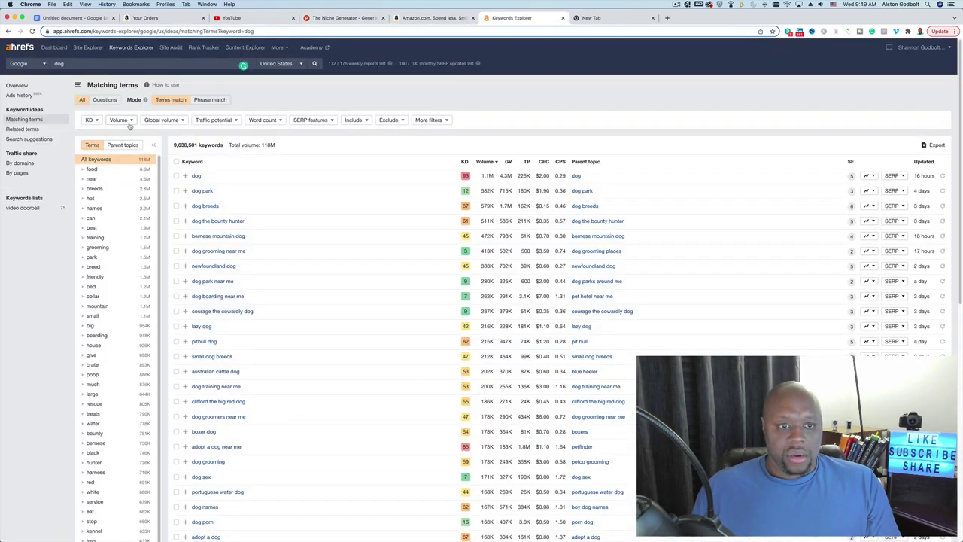
click(152, 63)
key(ctrl+a)
key(BackSpace)
key(ctrl+v)
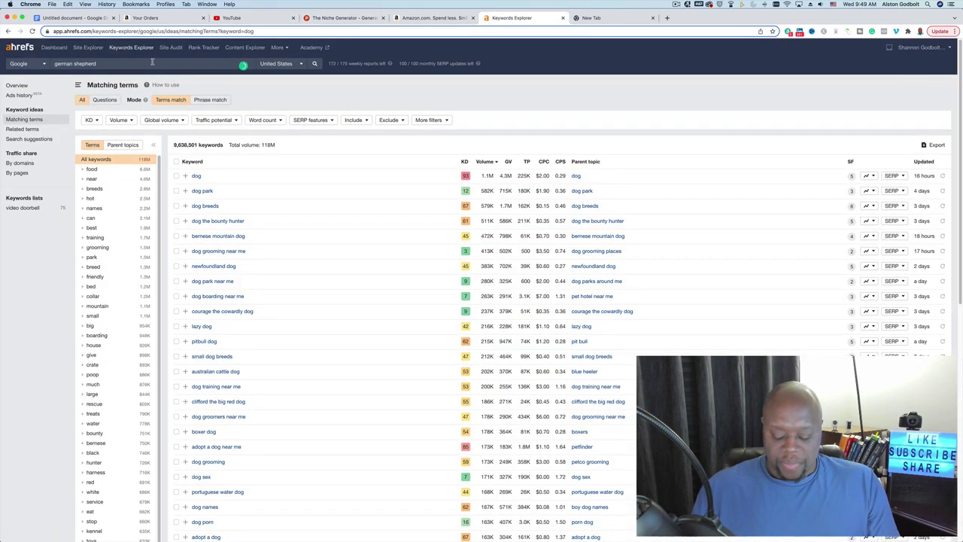
key(Return)
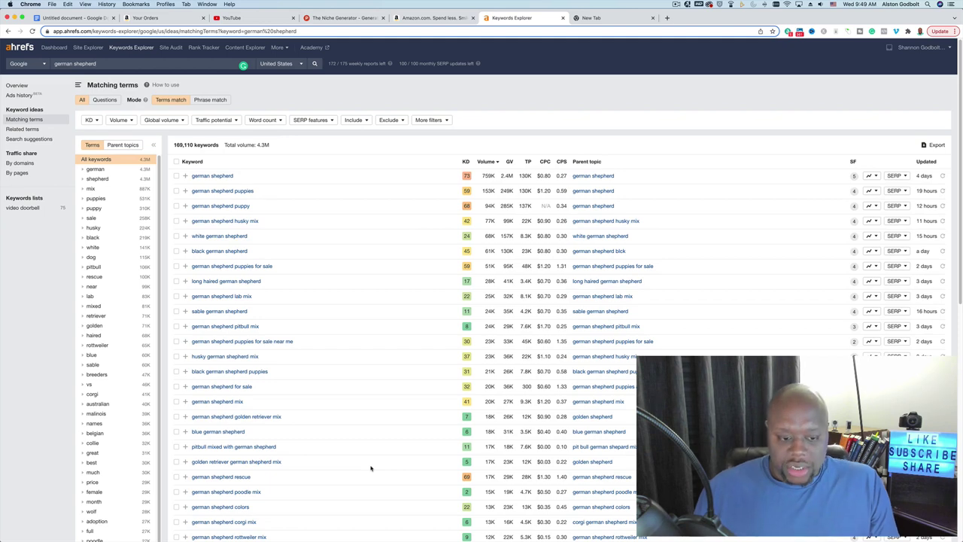
scroll(372, 469, down, 5)
scroll(373, 472, up, 5)
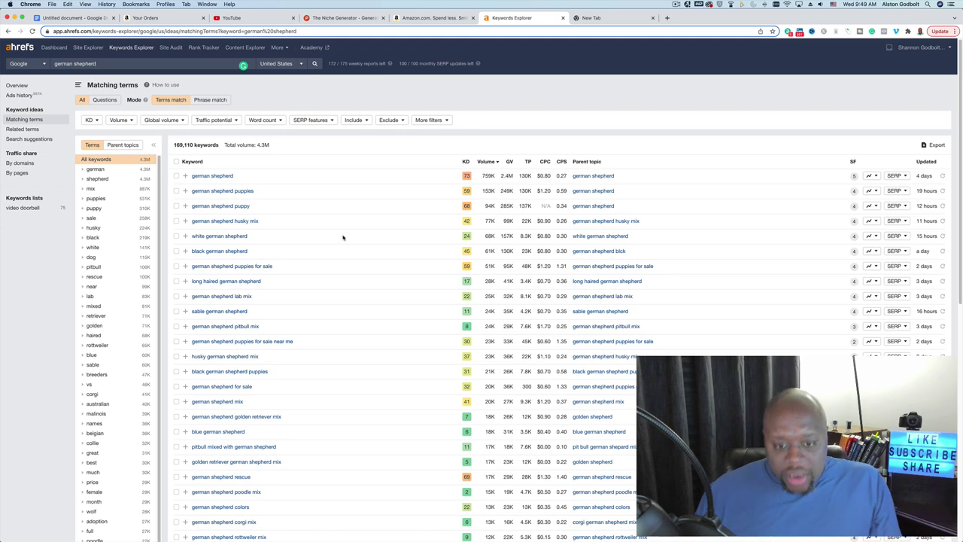
scroll(330, 253, down, 1)
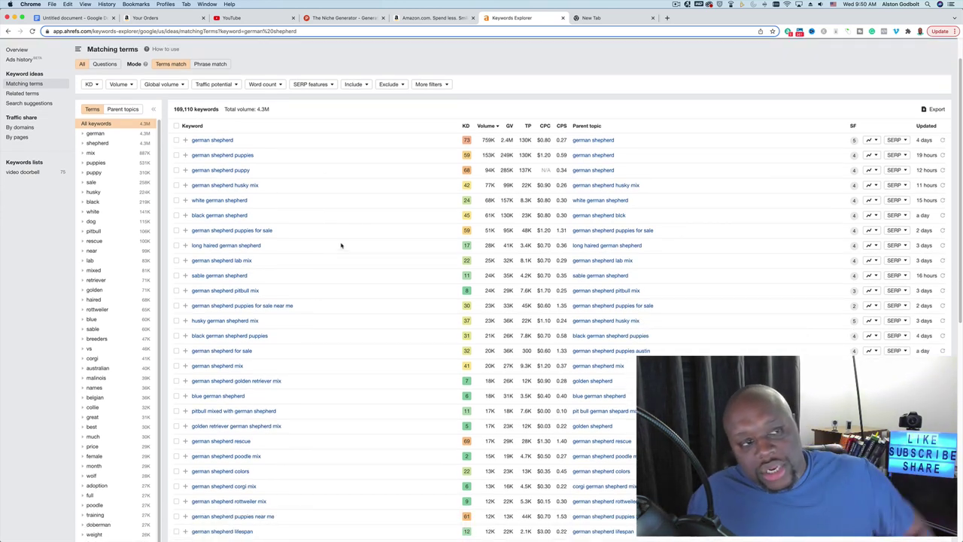
- Browse Amazon's full department list to Electronics, open Headphones and review its shopping categories
click(430, 17)
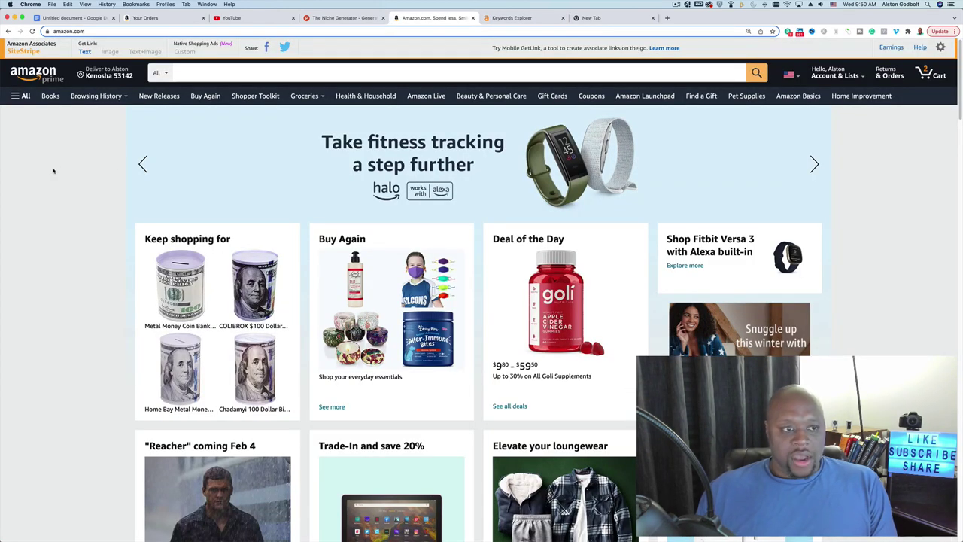
click(22, 95)
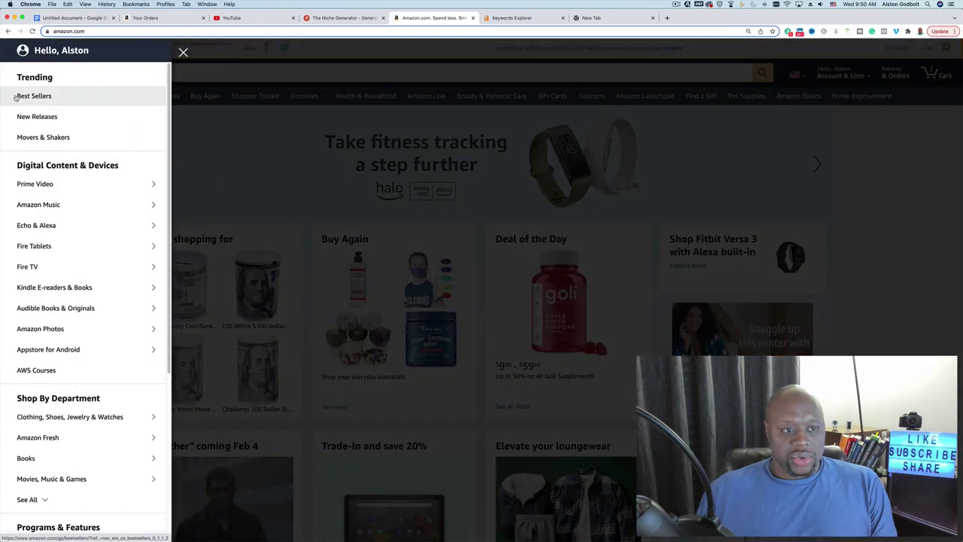
scroll(54, 311, down, 3)
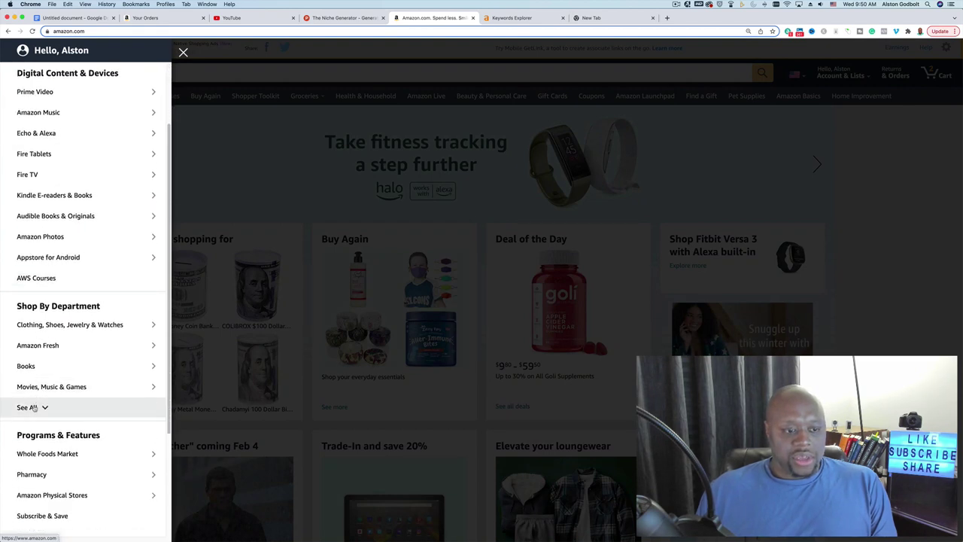
click(34, 407)
scroll(58, 497, down, 3)
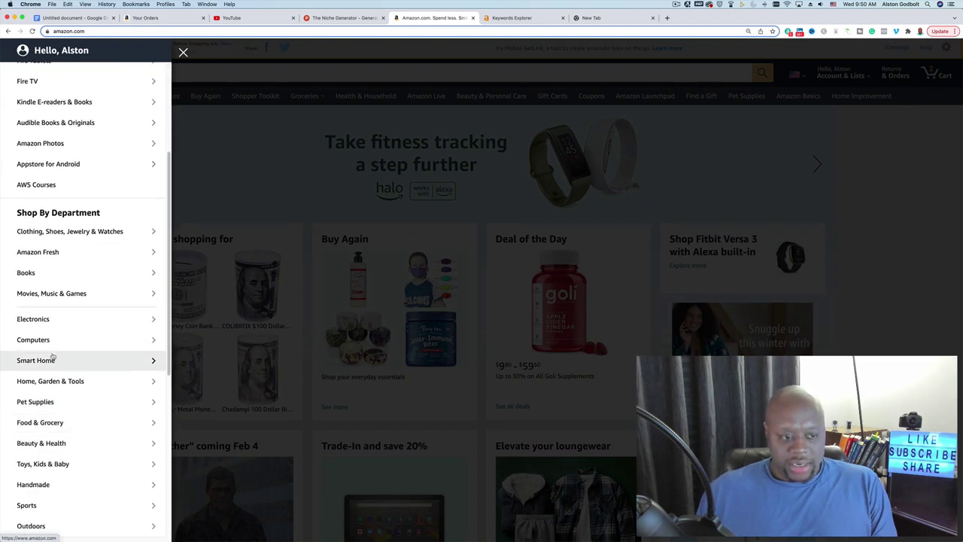
click(154, 319)
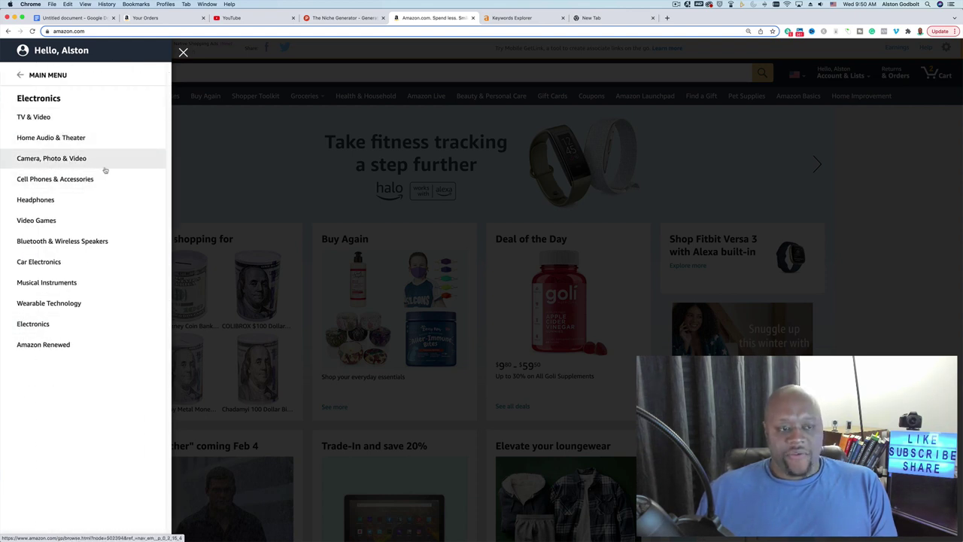
click(47, 207)
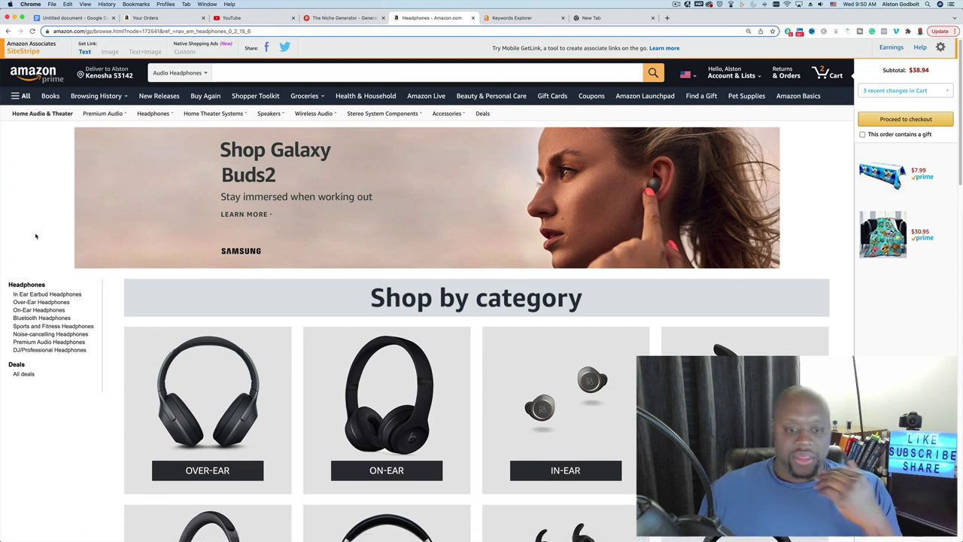
scroll(63, 275, down, 5)
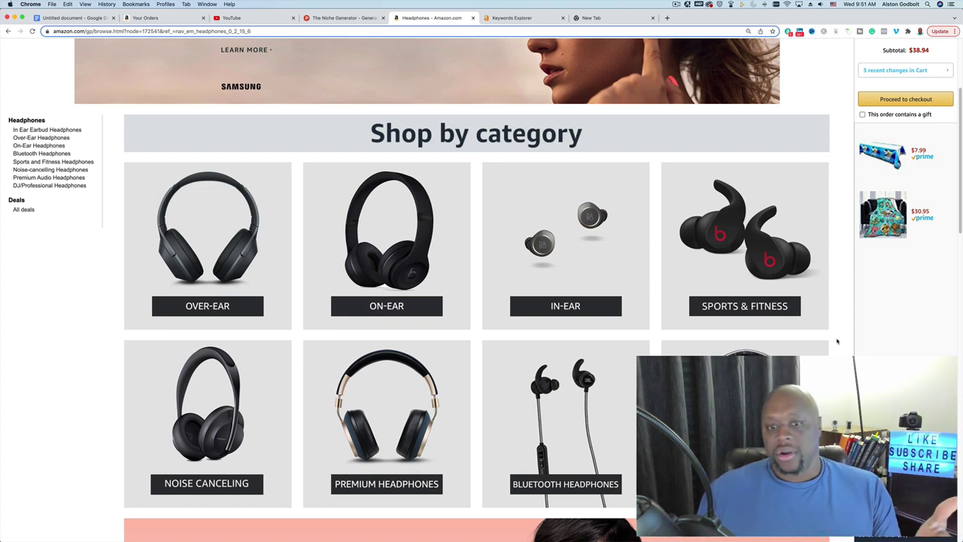
- Search Google for Google Trends in the empty tab and open the Google Trends site
click(595, 17)
text(google )
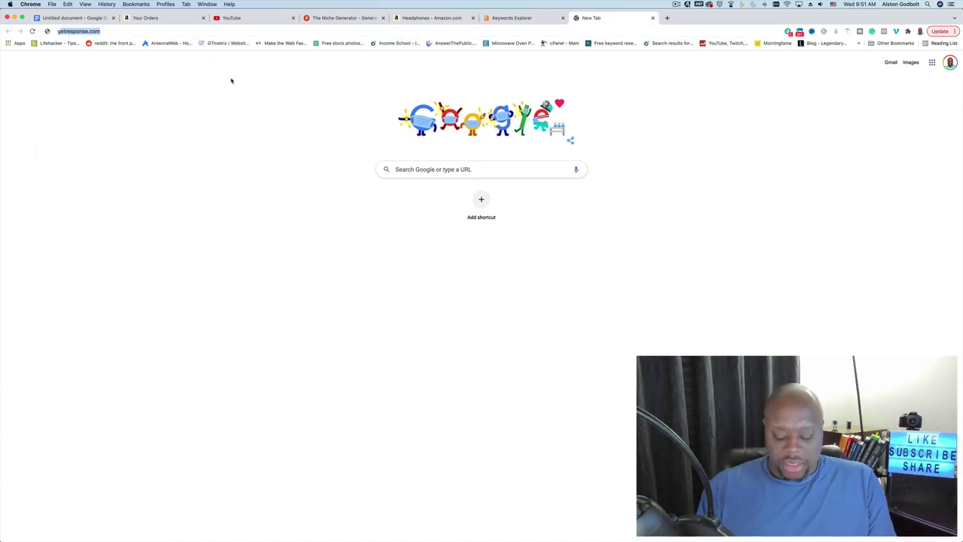
text(trends)
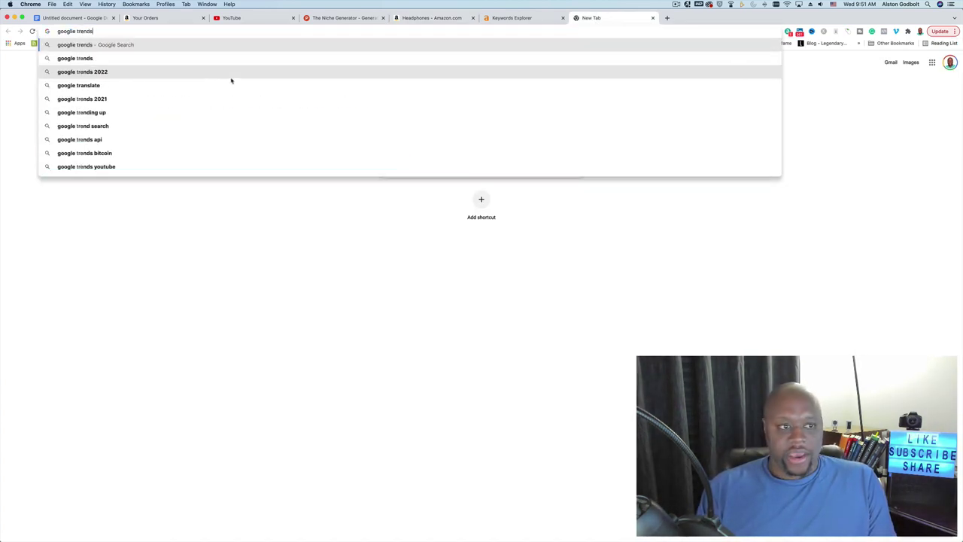
key(Return)
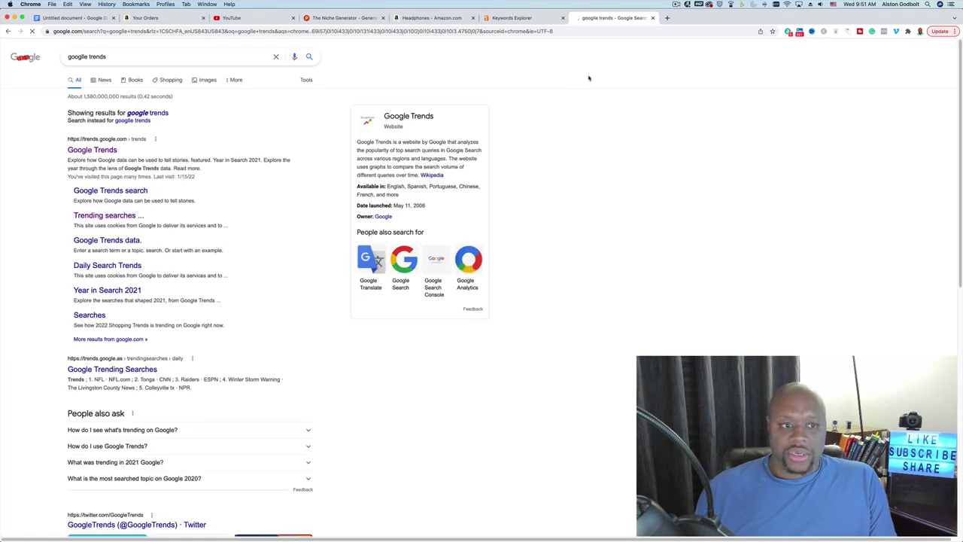
click(72, 153)
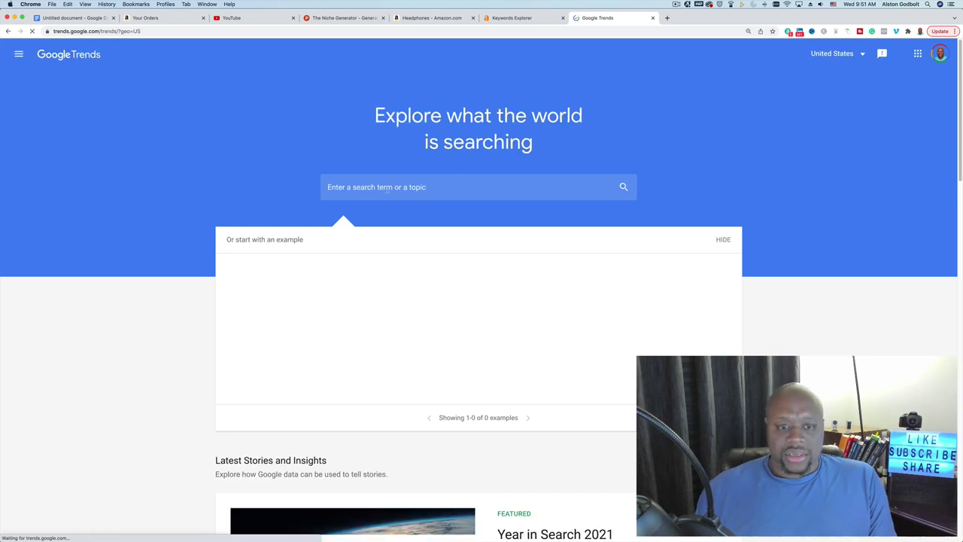
- Explore the cryptocurrency topic "Shiba Inu coin" in Google Trends and examine its interest over time
click(388, 188)
text(shiba)
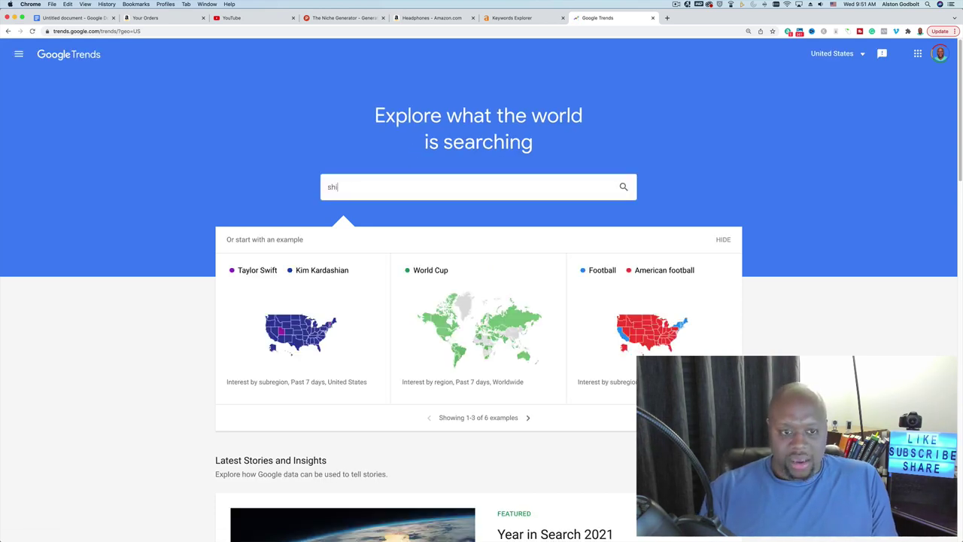
key(Down)
key(Down)
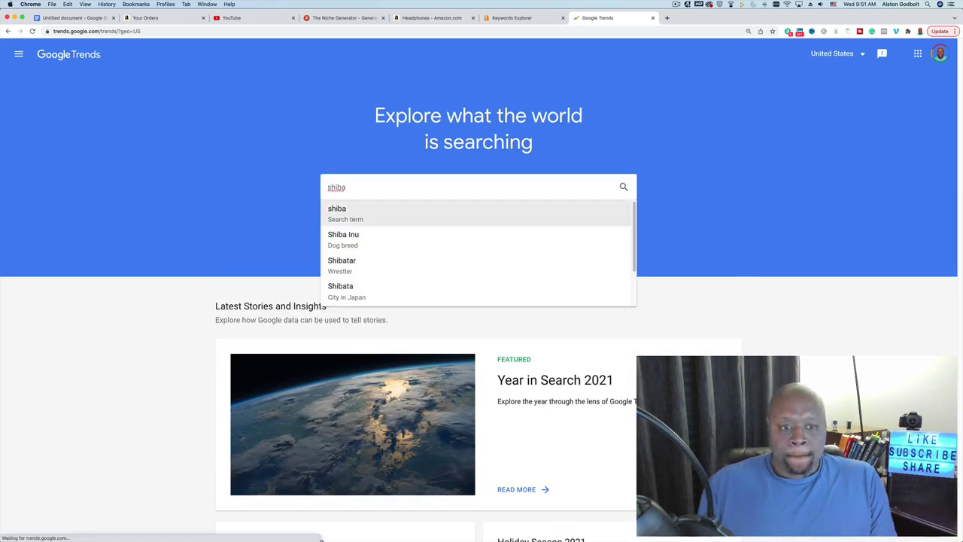
text(inu)
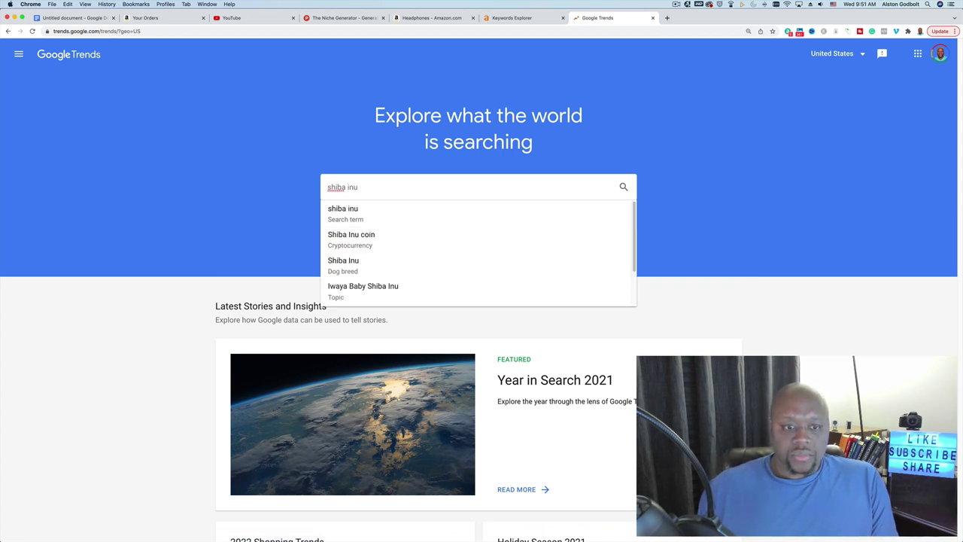
click(385, 240)
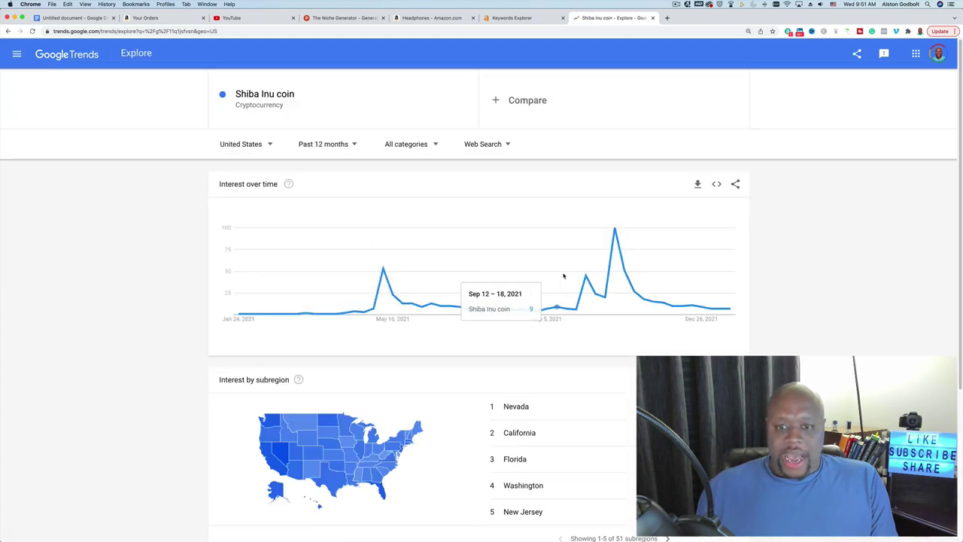
mouse_move(615, 249)
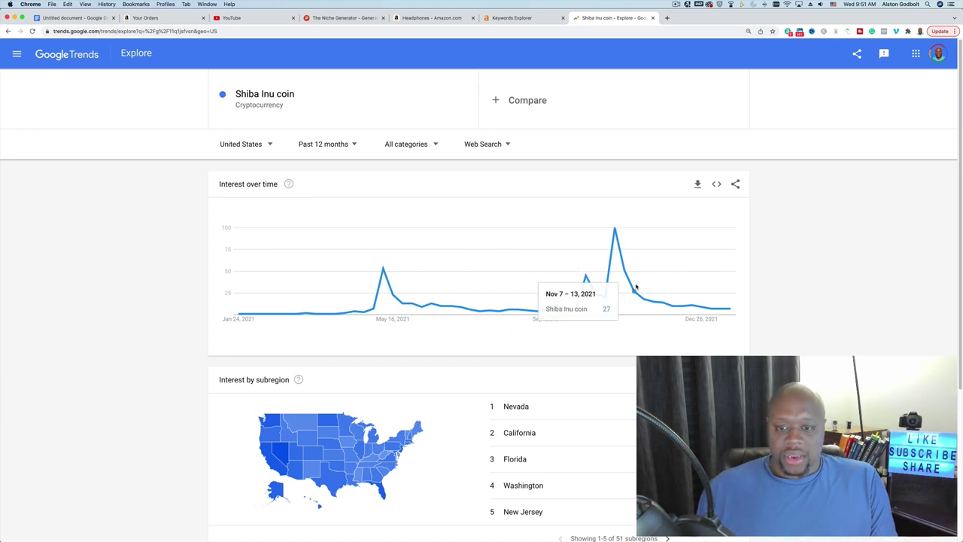
- Set the trend's time range to 2004 - present and review the interest graph, subregions and related topics
click(346, 148)
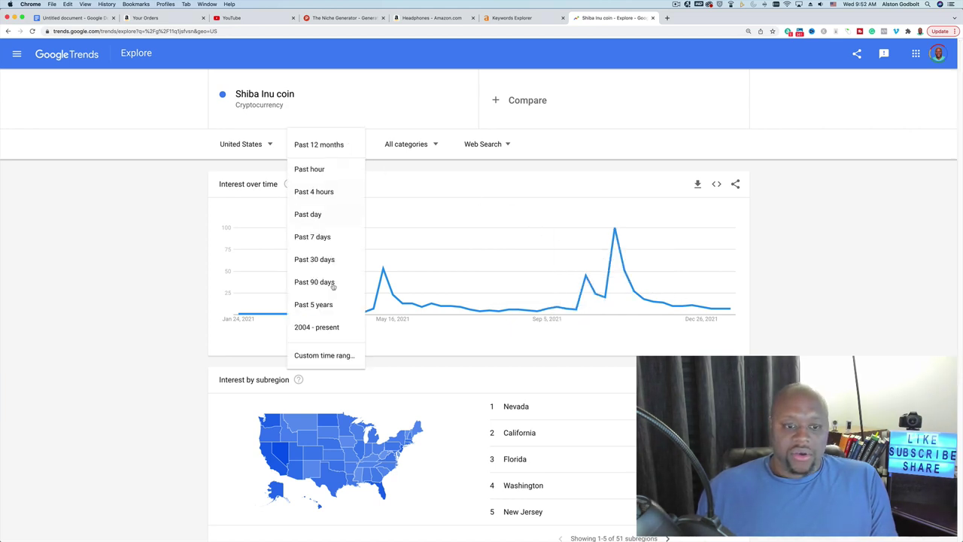
click(328, 329)
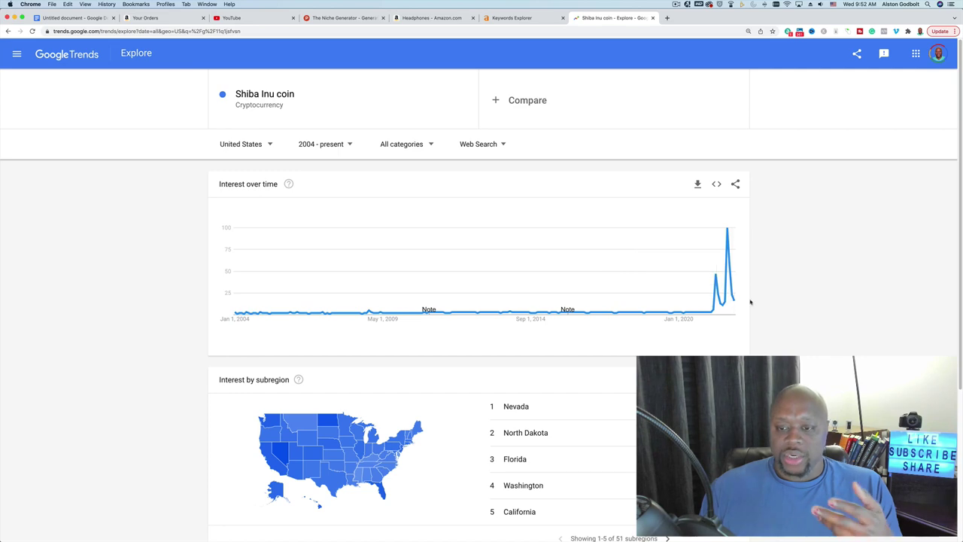
scroll(796, 320, down, 2)
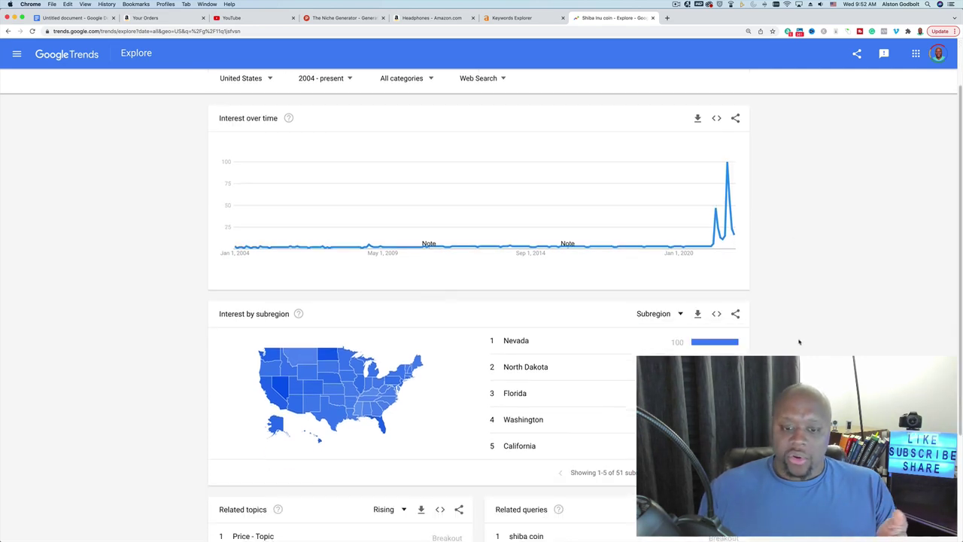
scroll(799, 342, down, 1)
scroll(806, 339, up, 3)
scroll(811, 338, down, 5)
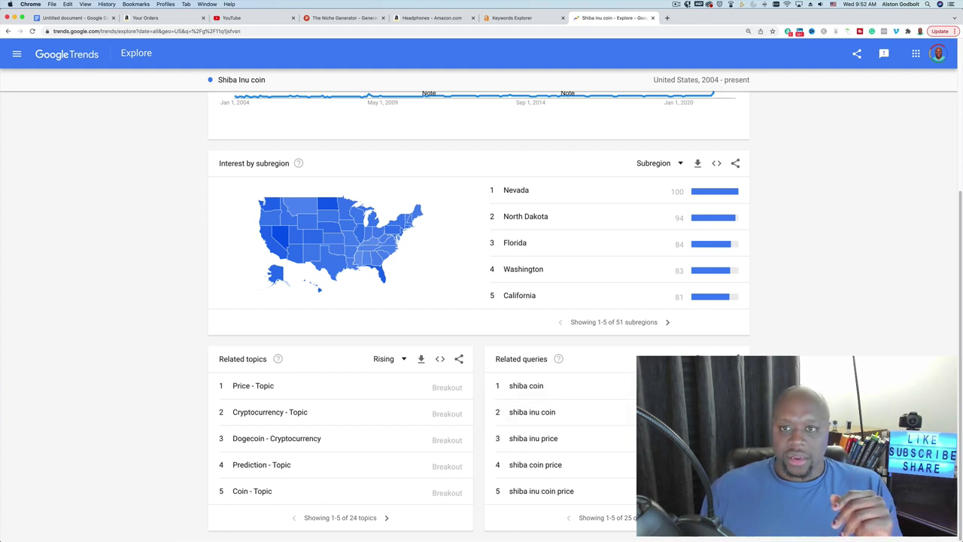
click(676, 4)
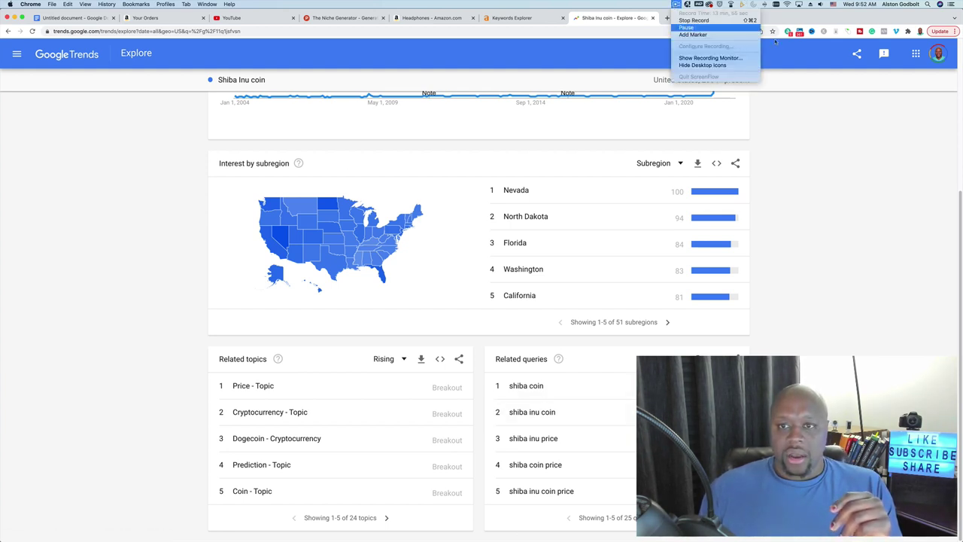
click(856, 156)
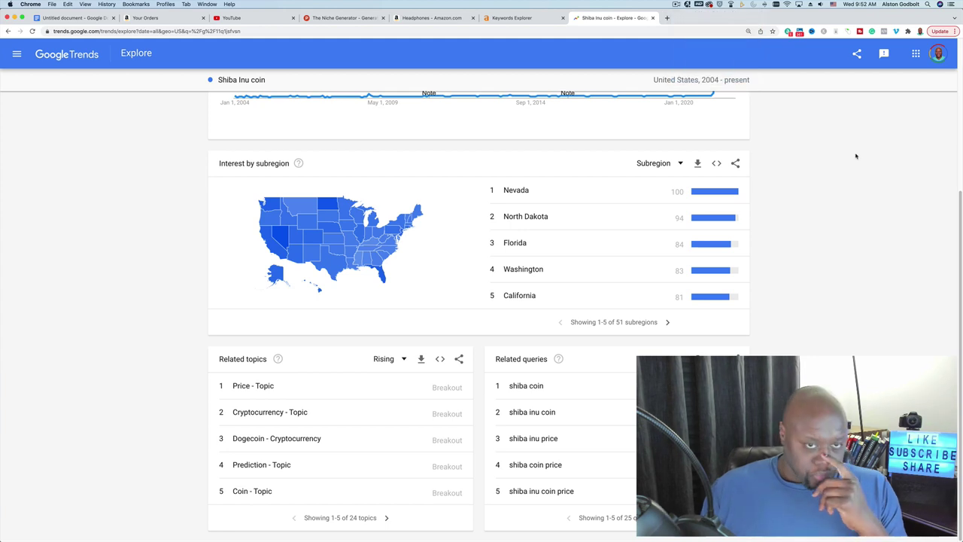
- Return to the outline document and start a lettered sublist under "Select affiliate programs" with the items Keyword and Lighting
click(88, 19)
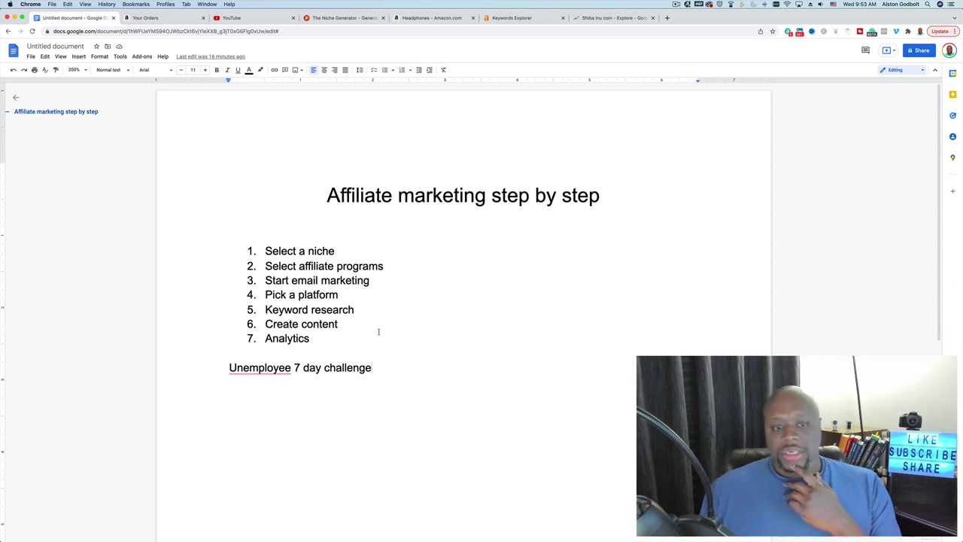
drag(263, 268, 419, 293)
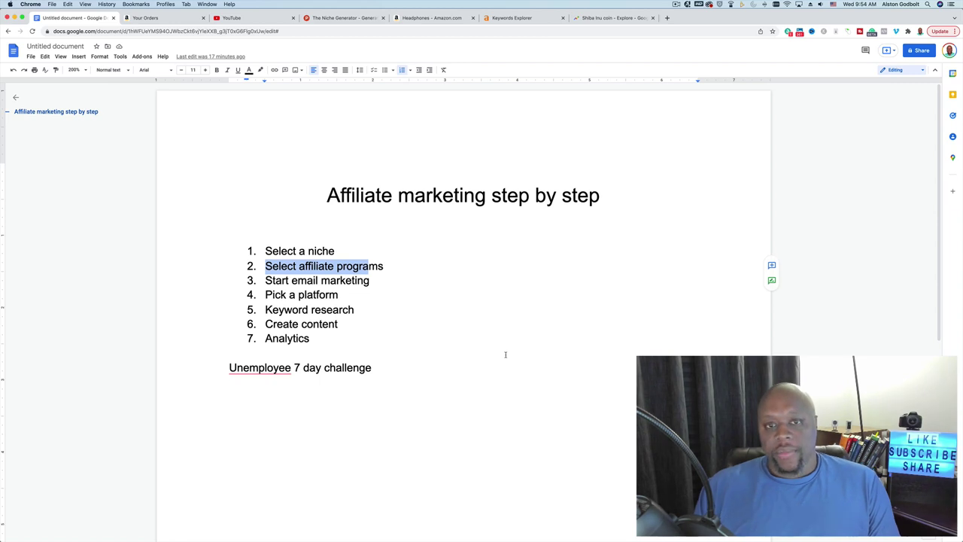
click(420, 265)
key(Return)
key(Tab)
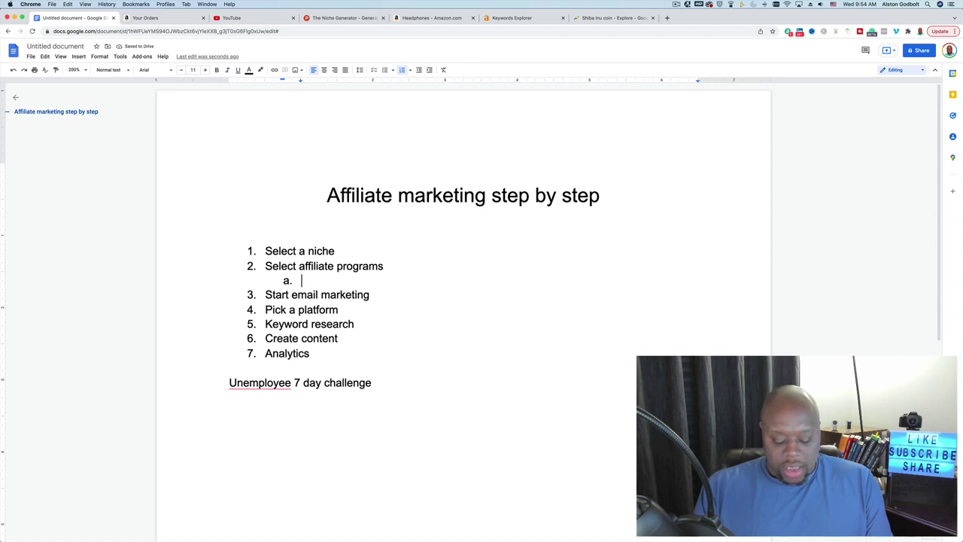
text(keywor)
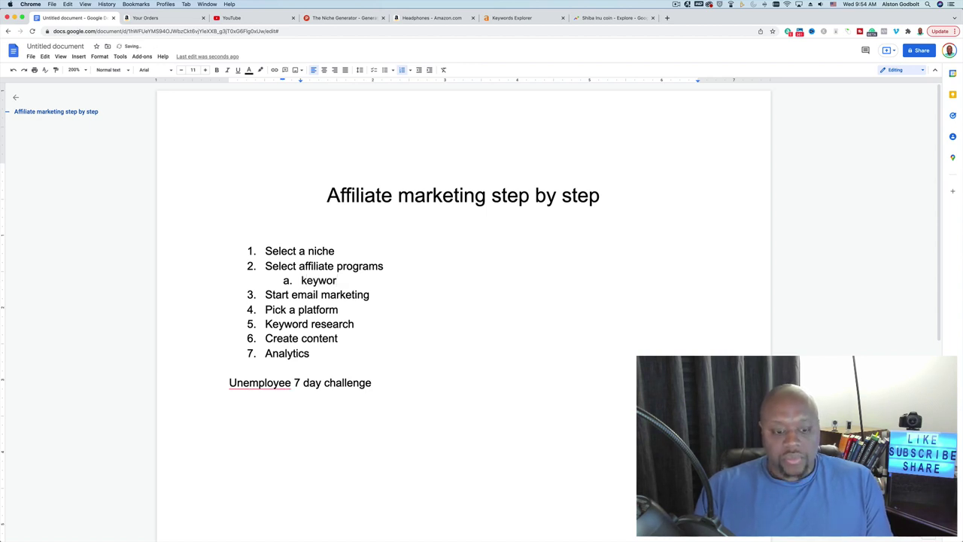
text(d)
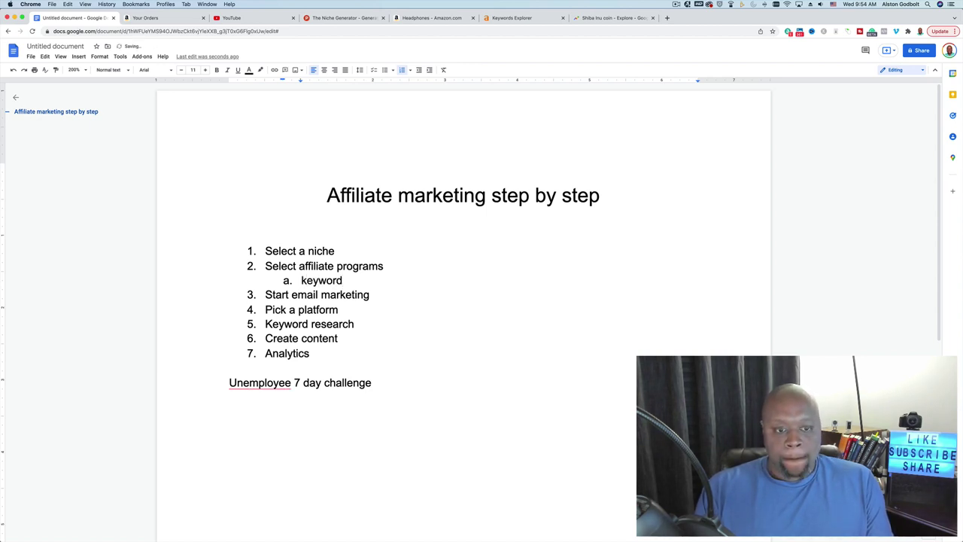
key(Return)
text(lighting)
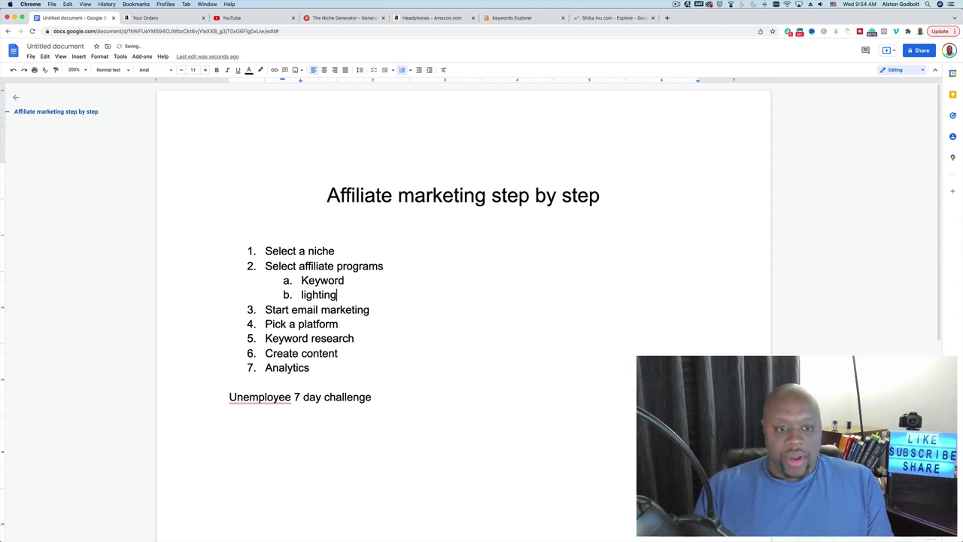
- Add Video camera, Microphone and Website as further sub-items after Lighting in the affiliate programs sublist
key(Return)
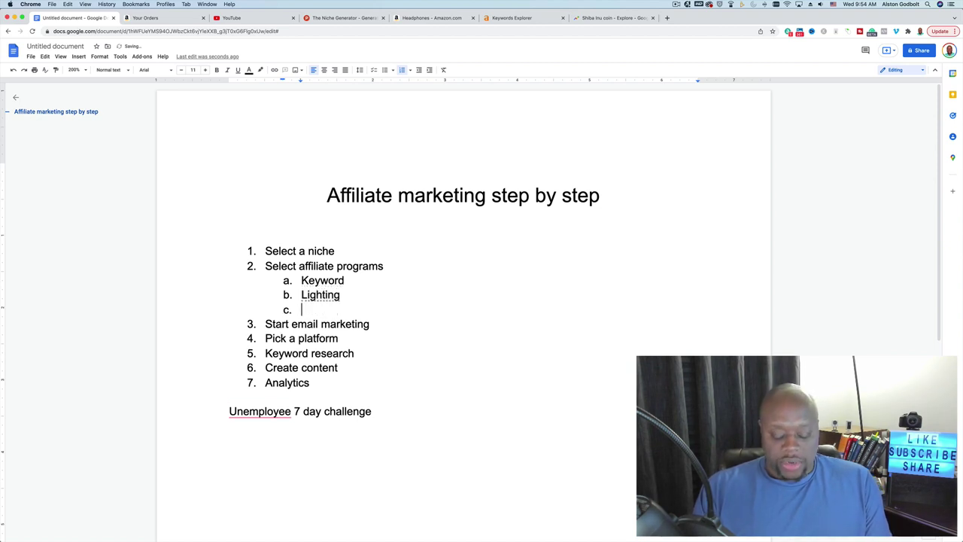
text(video camera)
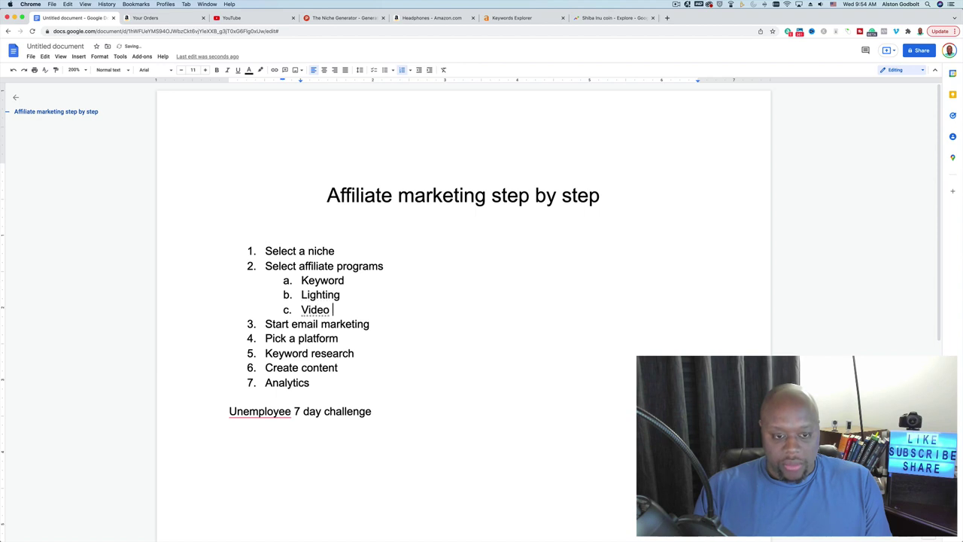
key(Return)
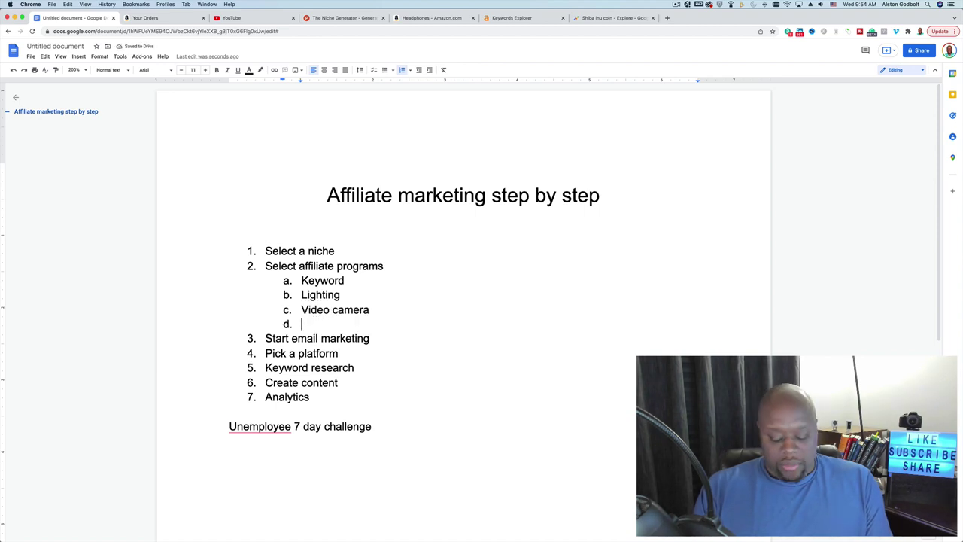
text(micropone)
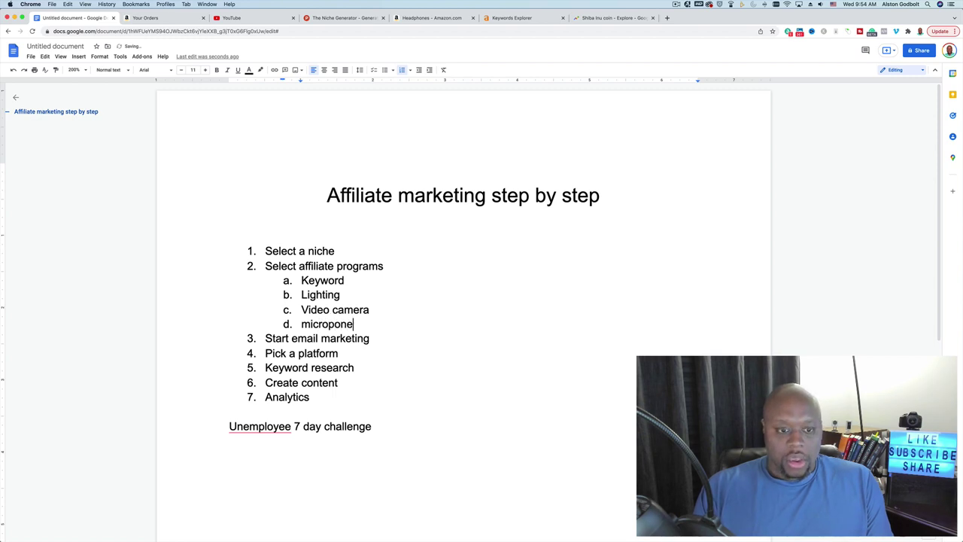
key(Return)
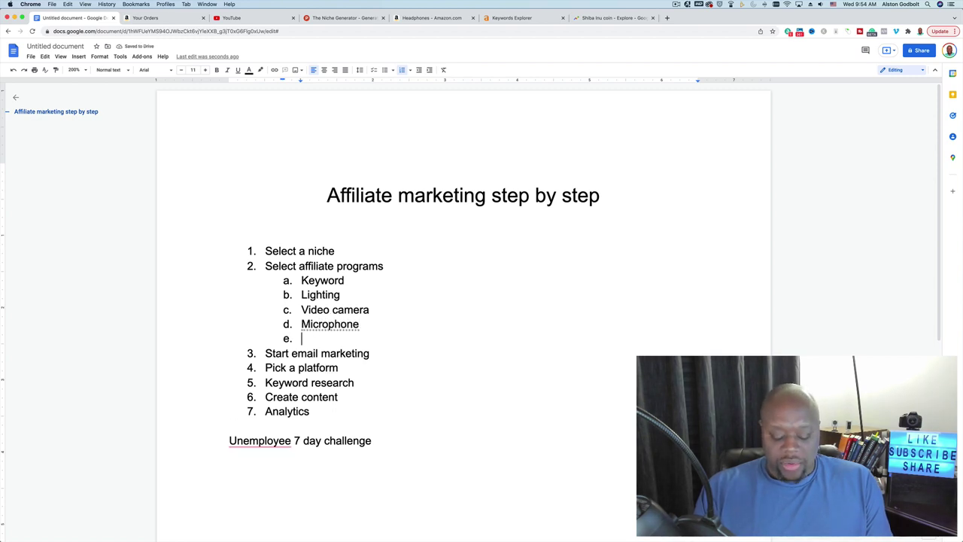
text(webs)
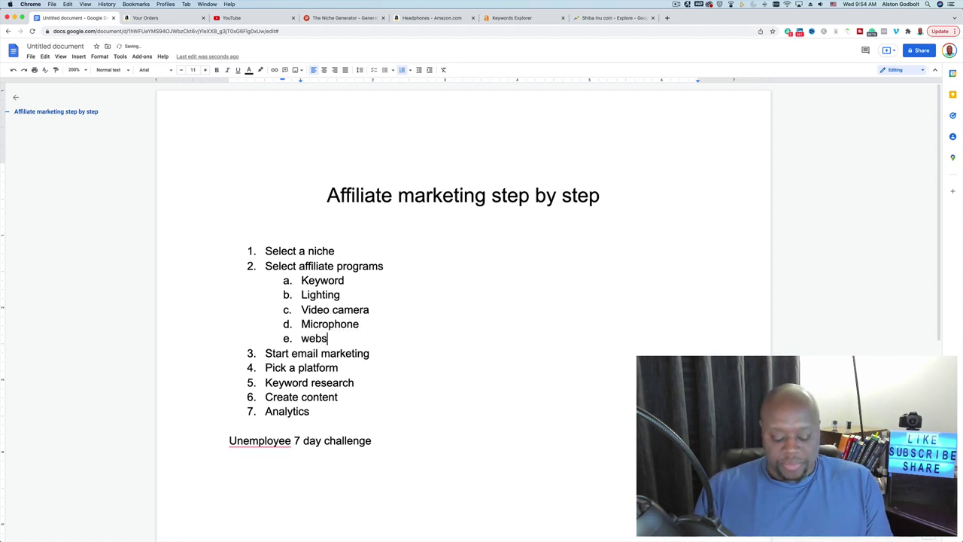
text(ite)
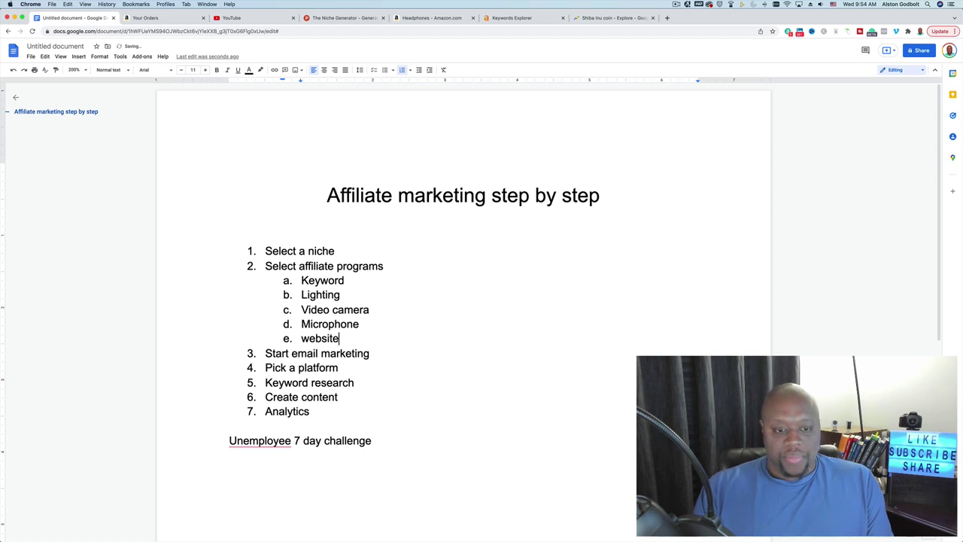
- Extend the affiliate programs sublist with the items Video editing software and MMO course
key(Return)
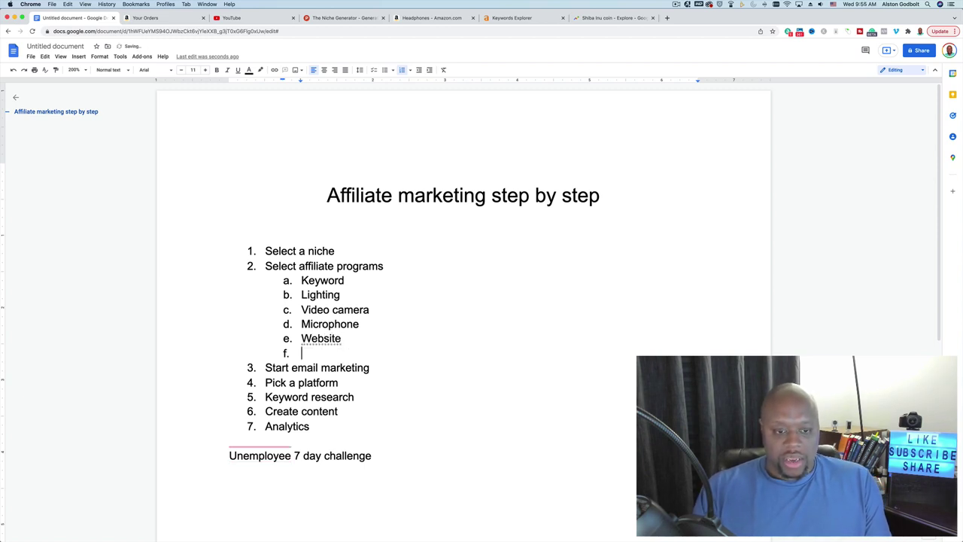
text(video e)
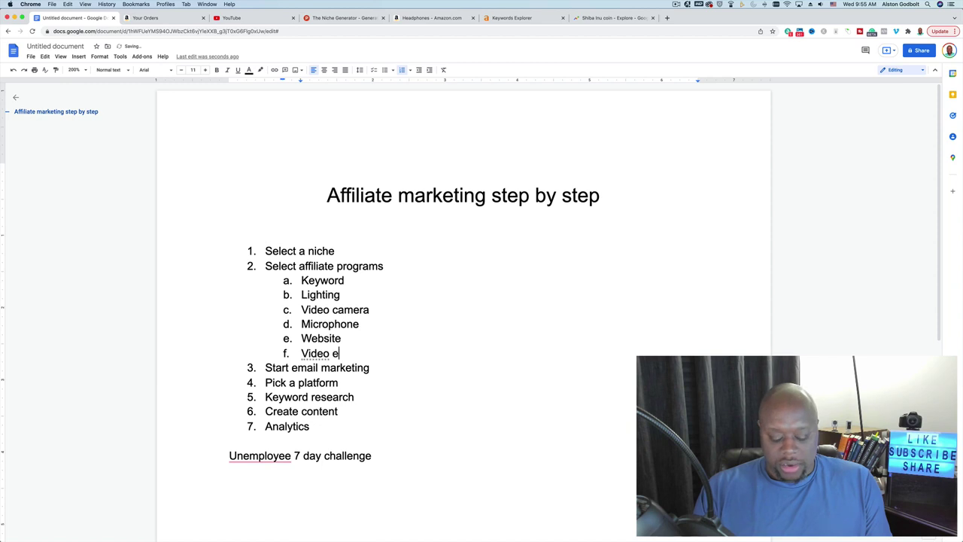
text(diting )
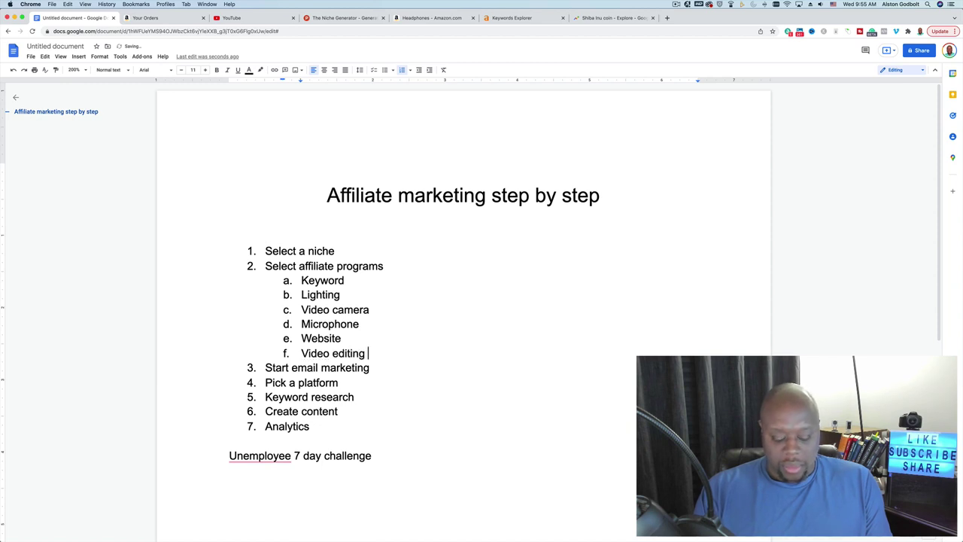
text(software)
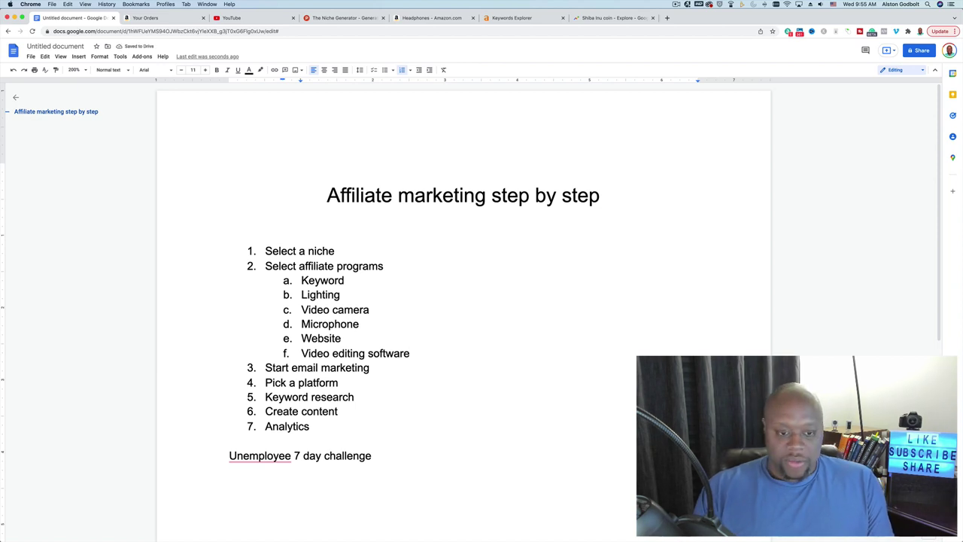
key(Return)
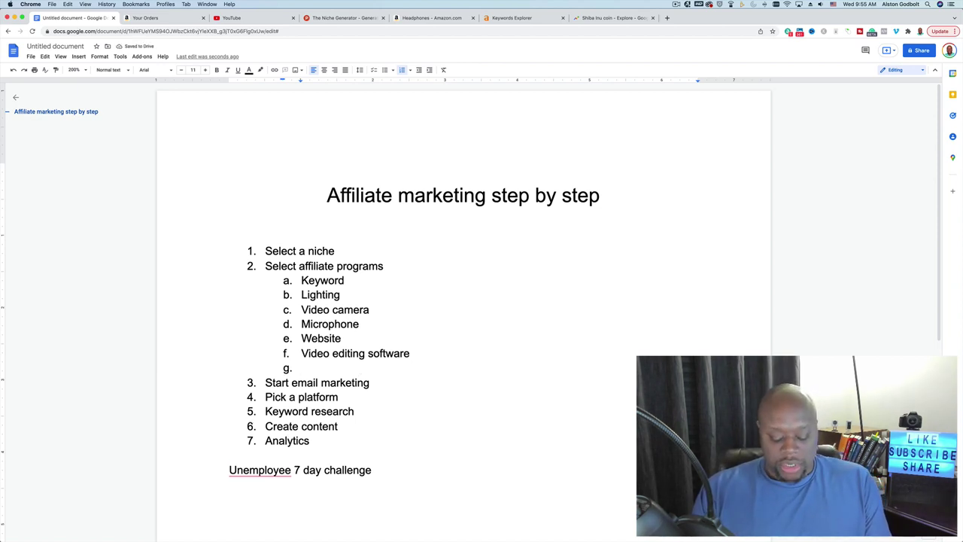
text(MMO course)
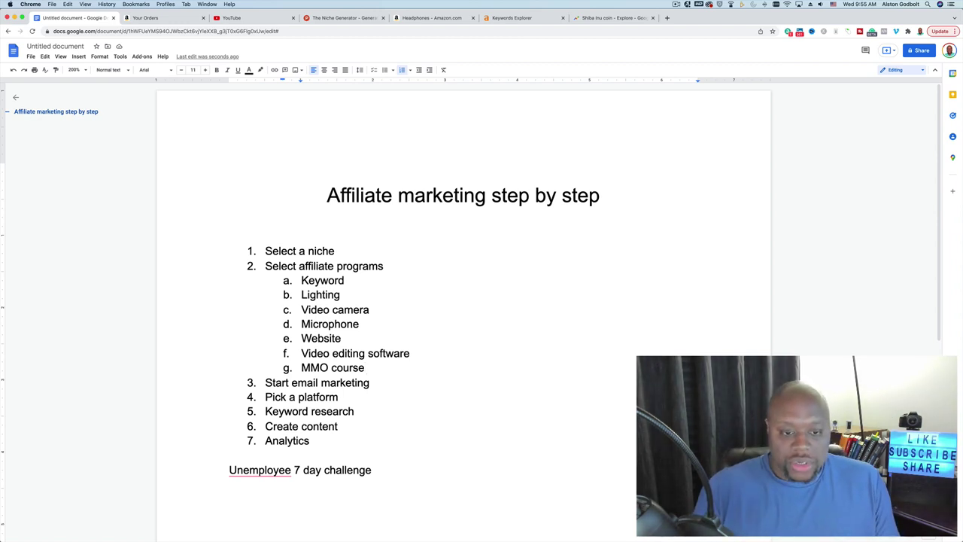
- Complete the affiliate programs sublist with the items Email marketing and Photo editing or freelancer
key(Return)
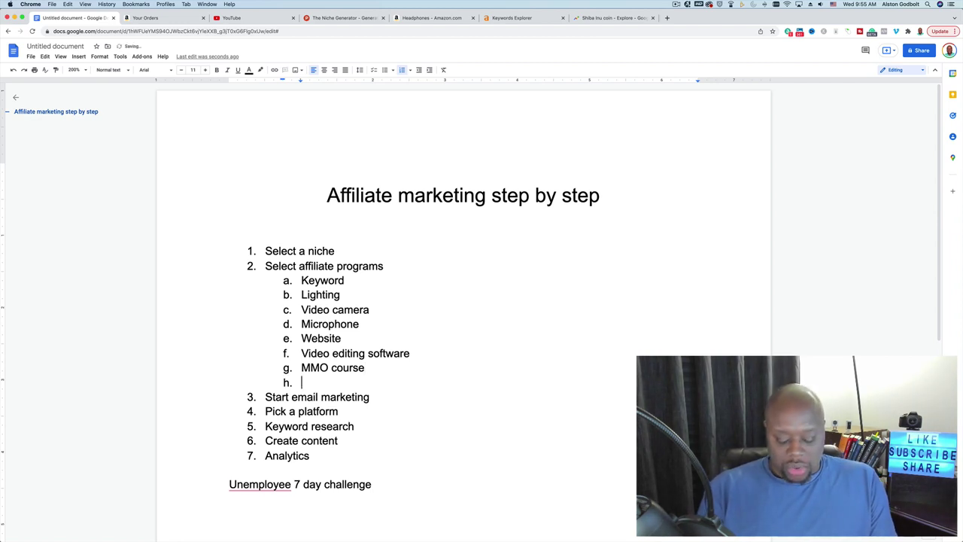
text(Email marketing)
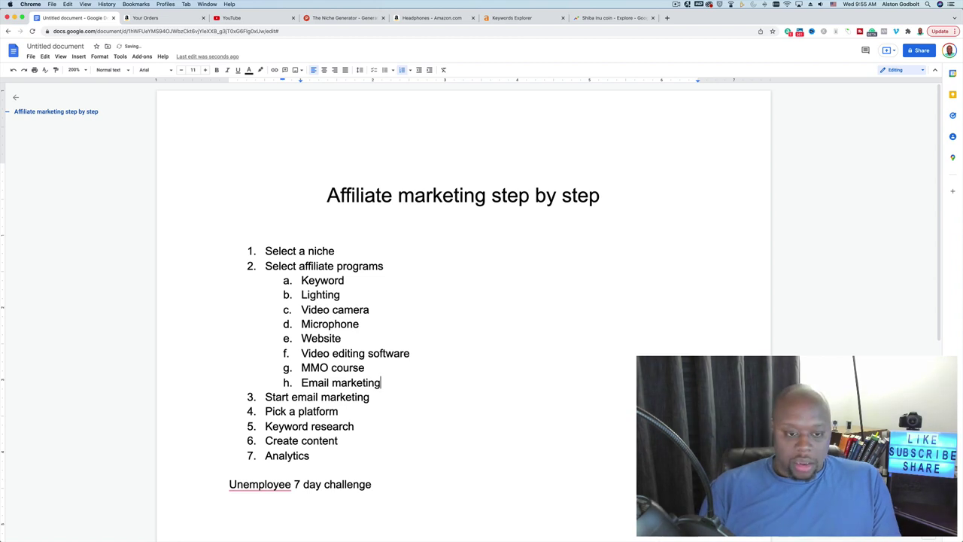
key(Return)
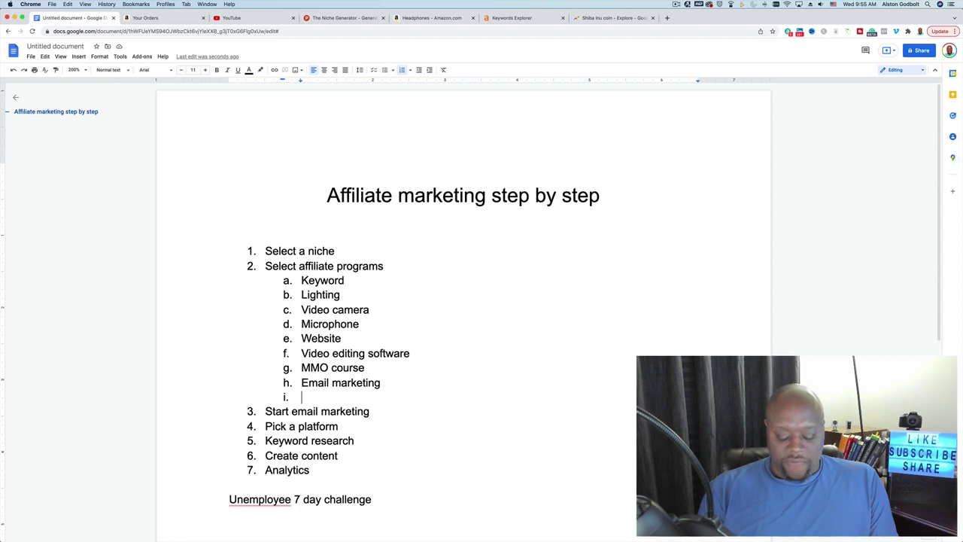
text(Photo editi)
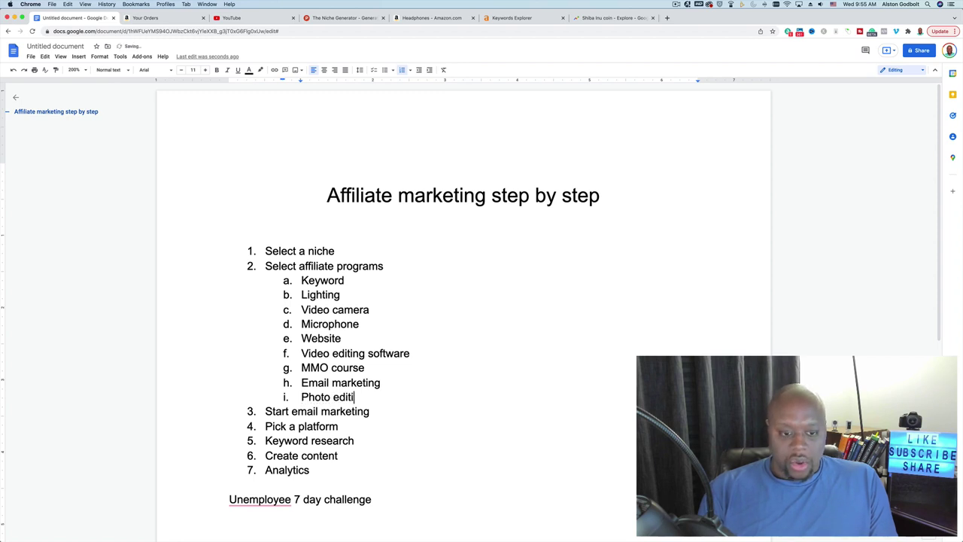
text(ng or fre)
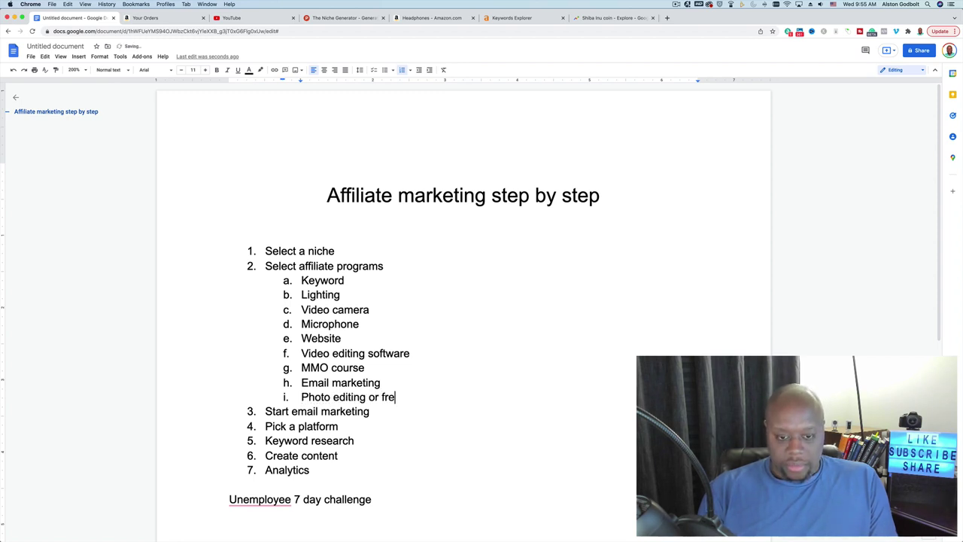
text(elancer)
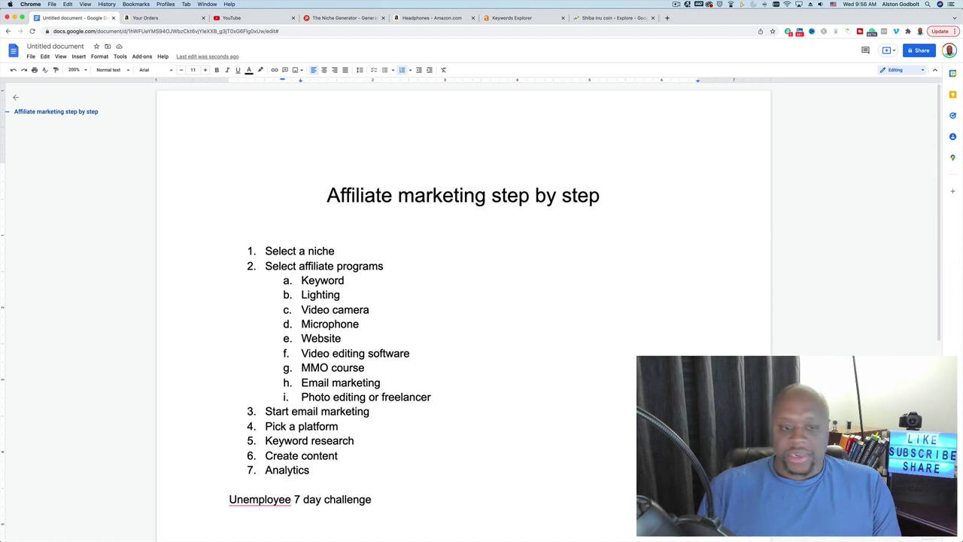
- Review the affiliate programs sub-items by highlighting individual groups of them, finishing with the whole list from Keyword to Photo editing or freelancer
click(386, 313)
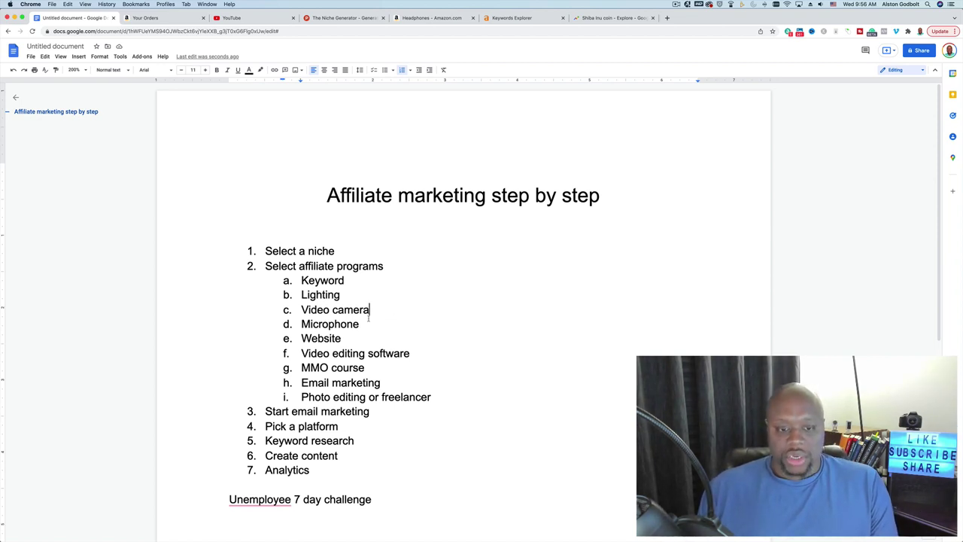
drag(309, 295, 360, 325)
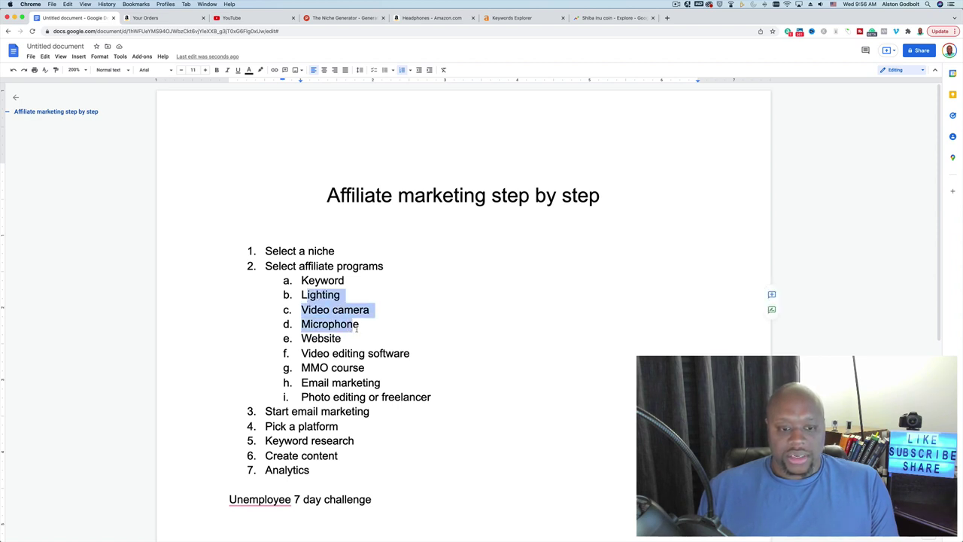
double_click(329, 340)
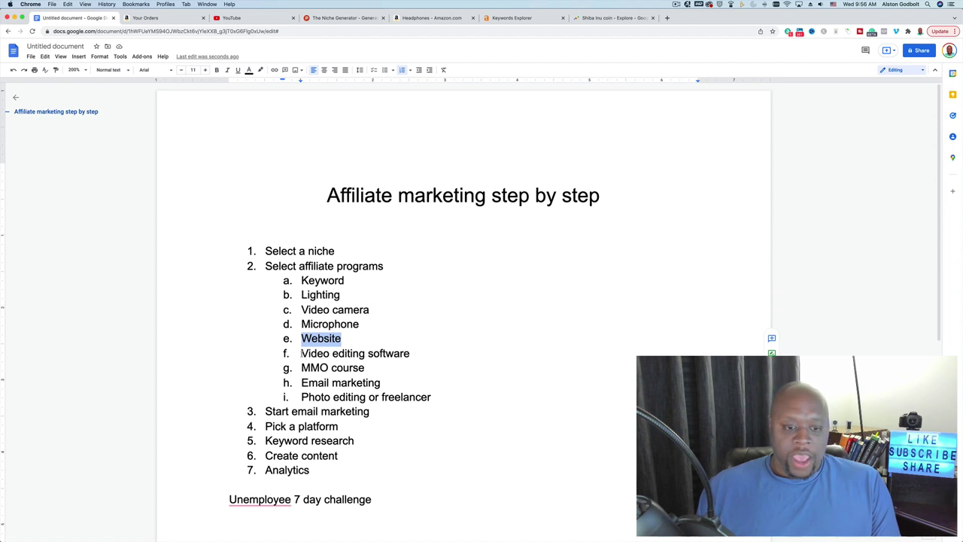
drag(318, 353, 439, 381)
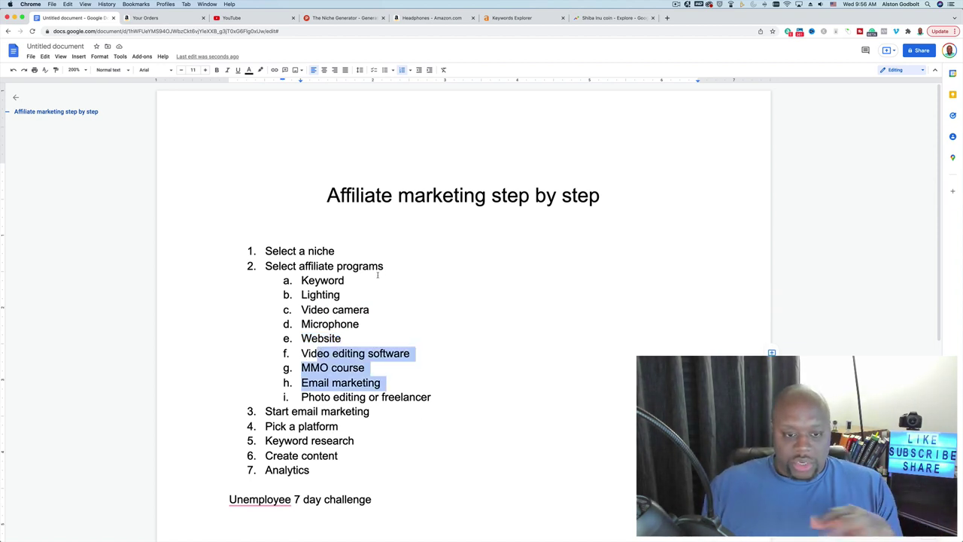
drag(300, 280, 435, 399)
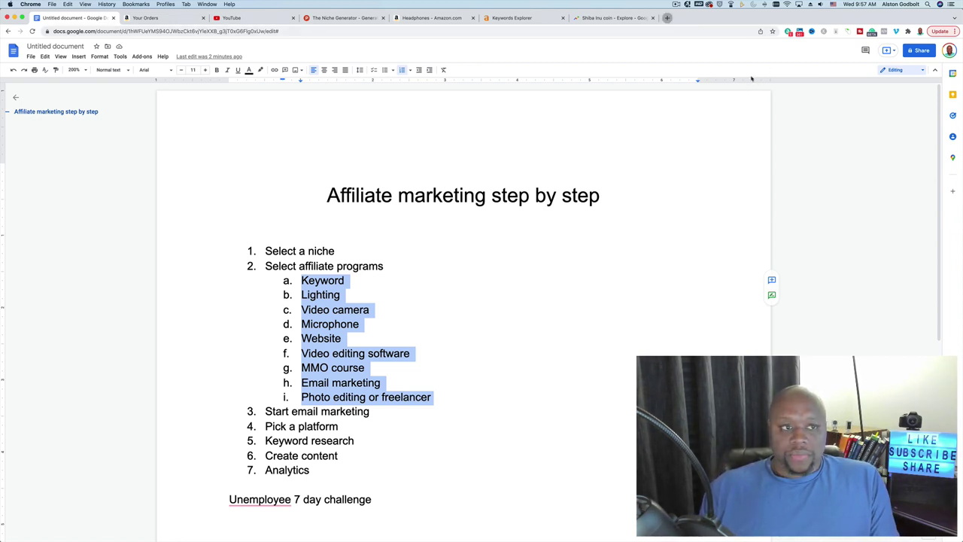
- Search Google in a new browser tab for the exact phrase "dog training affiliate programs"
click(667, 18)
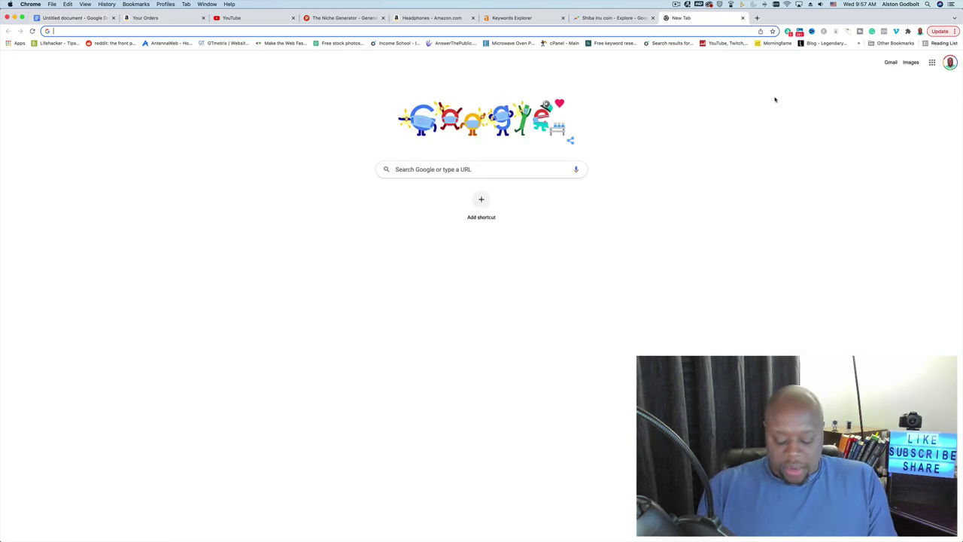
text(tdog)
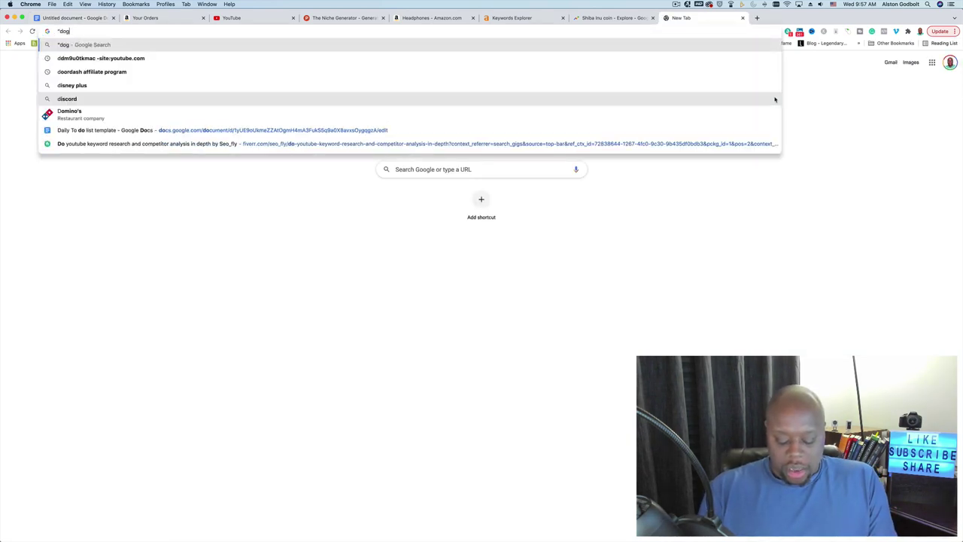
text( training aff*)
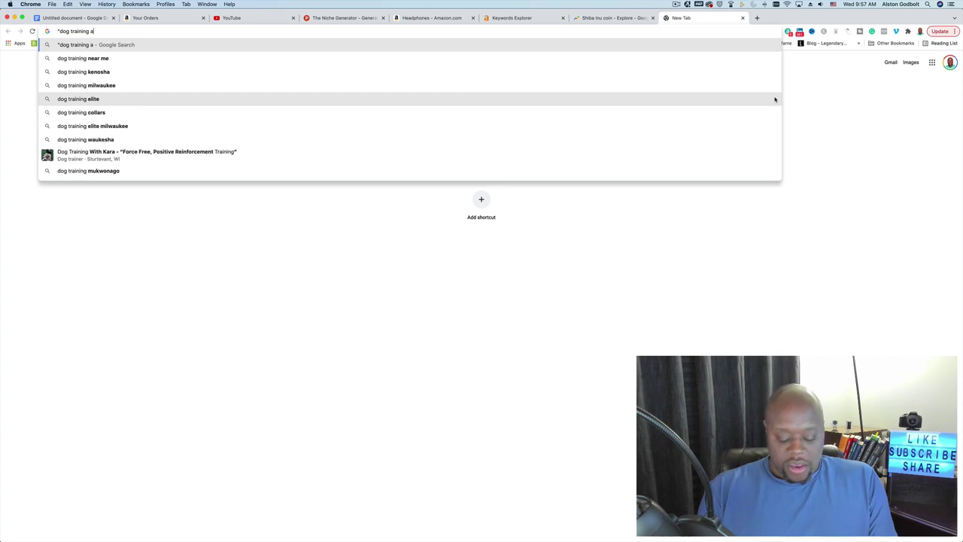
key(BackSpace)
key(BackSpace)
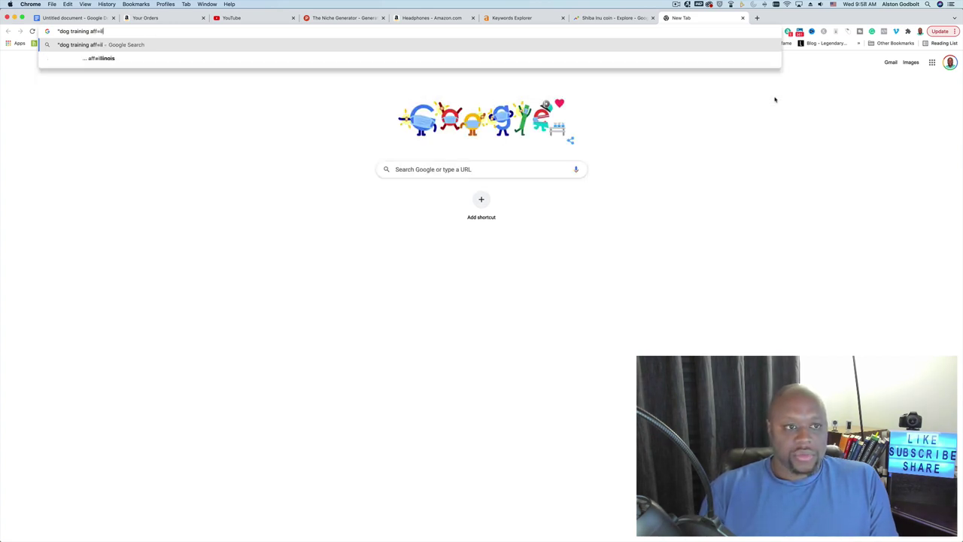
text(fili)
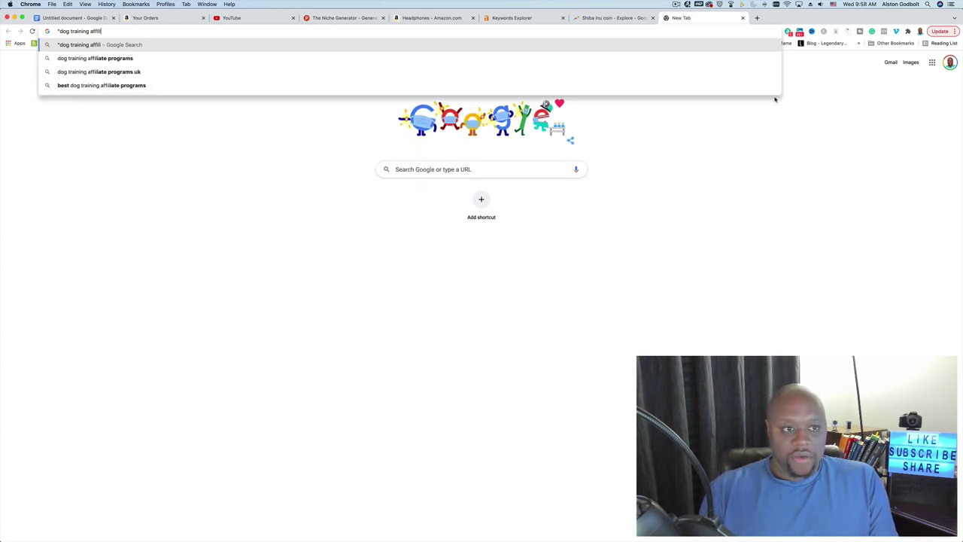
text(ate programs")
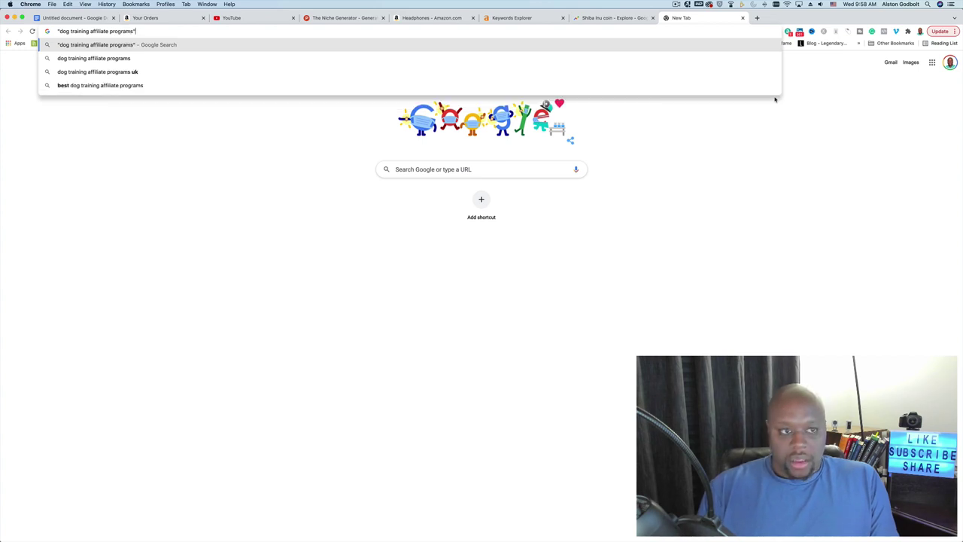
key(Return)
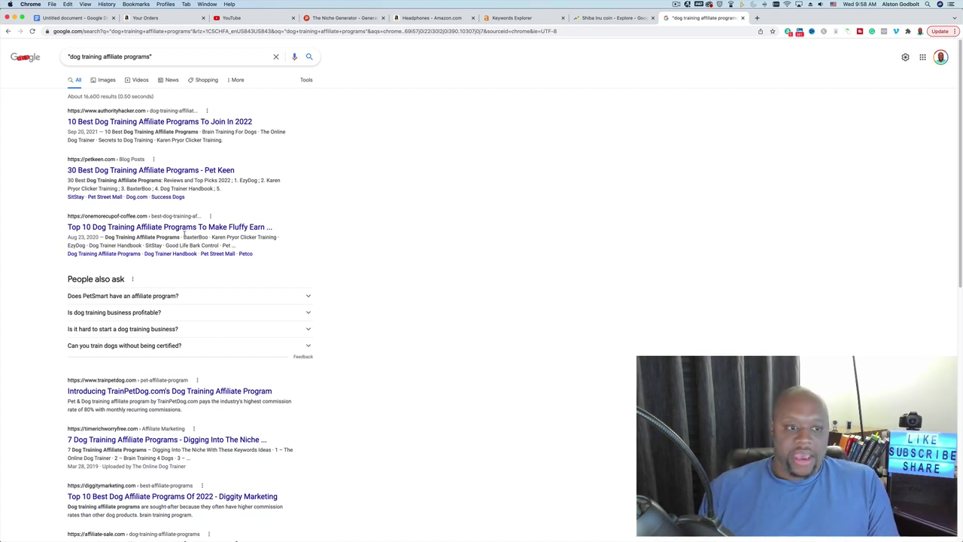
- Open bestbuy.com in a new browser tab
click(757, 17)
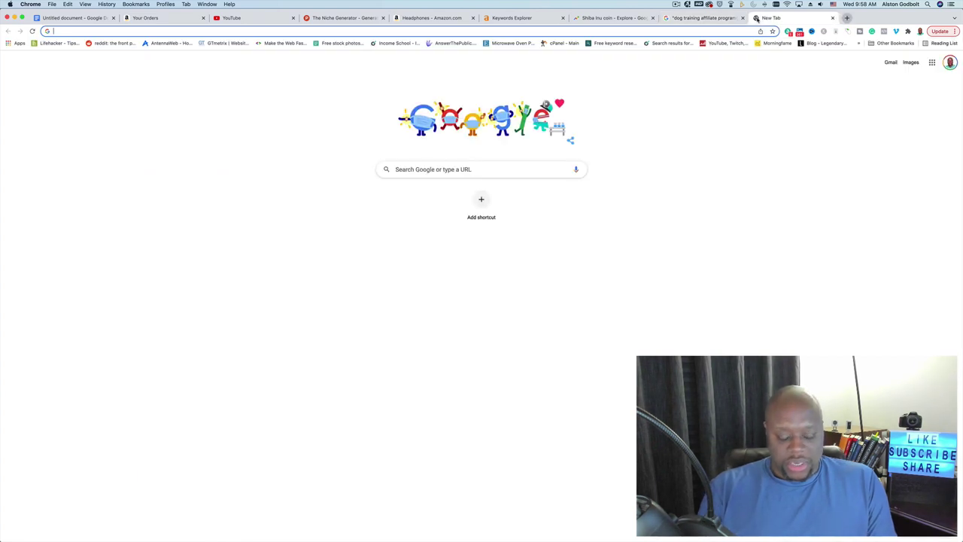
text(best)
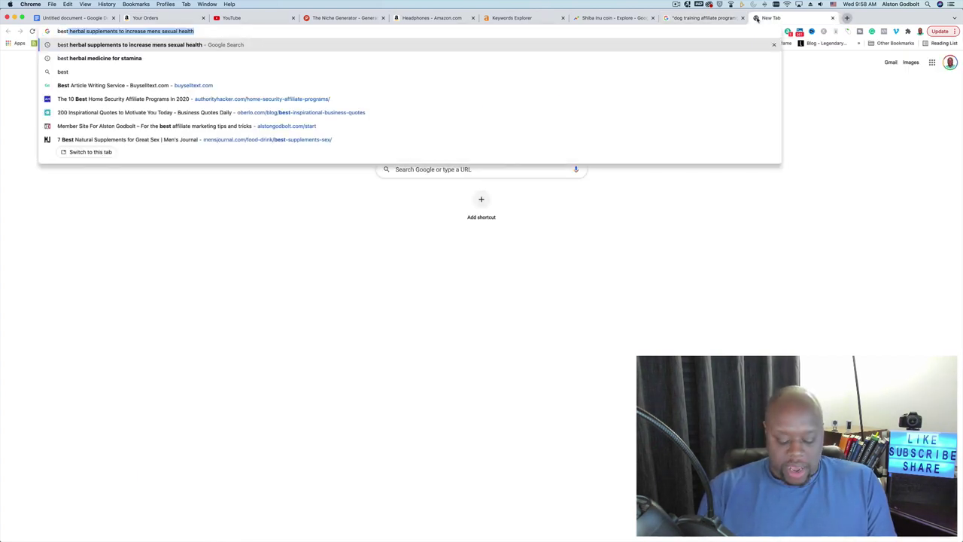
text(buy.com)
key(Return)
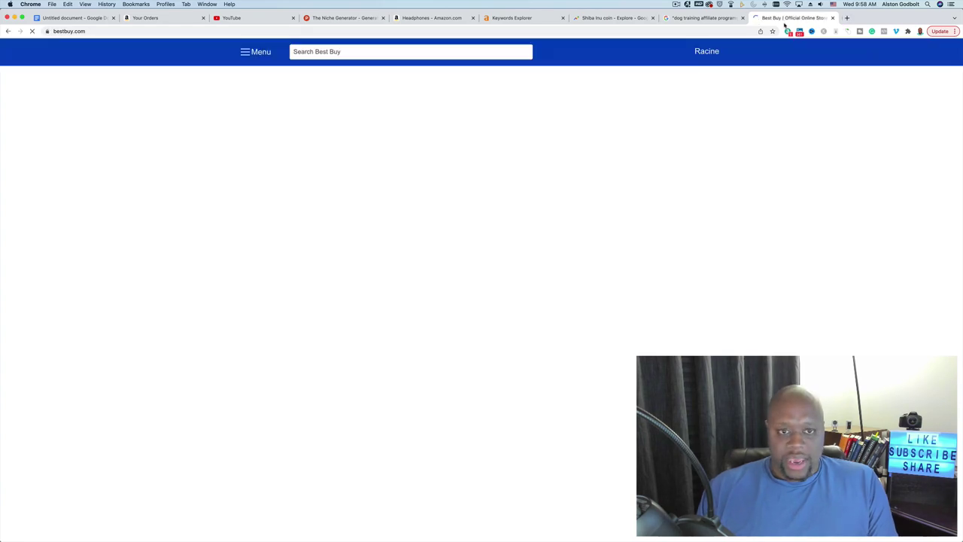
- Locate the Affiliate Program link in the Best Buy homepage footer by searching the page for "affiliate"
scroll(697, 294, down, 2)
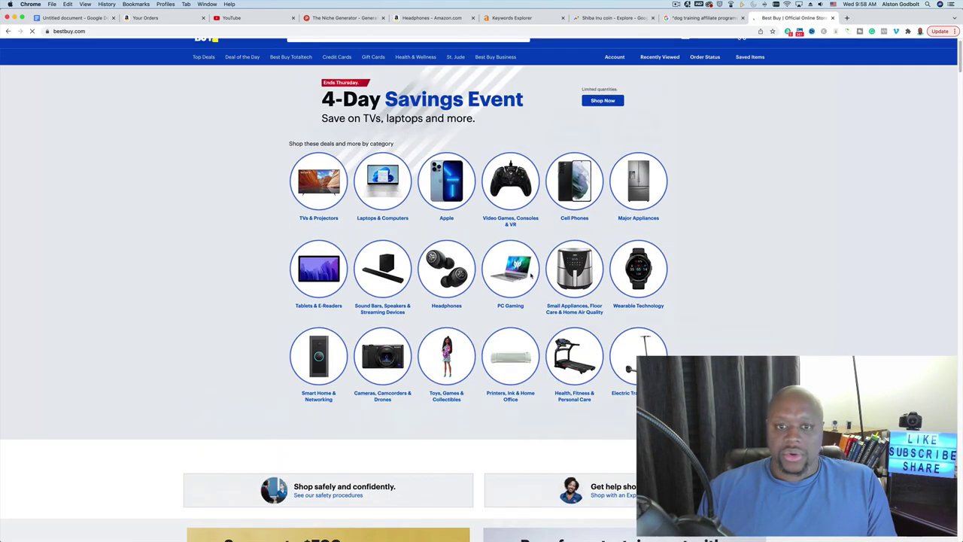
scroll(170, 238, down, 8)
scroll(171, 237, down, 15)
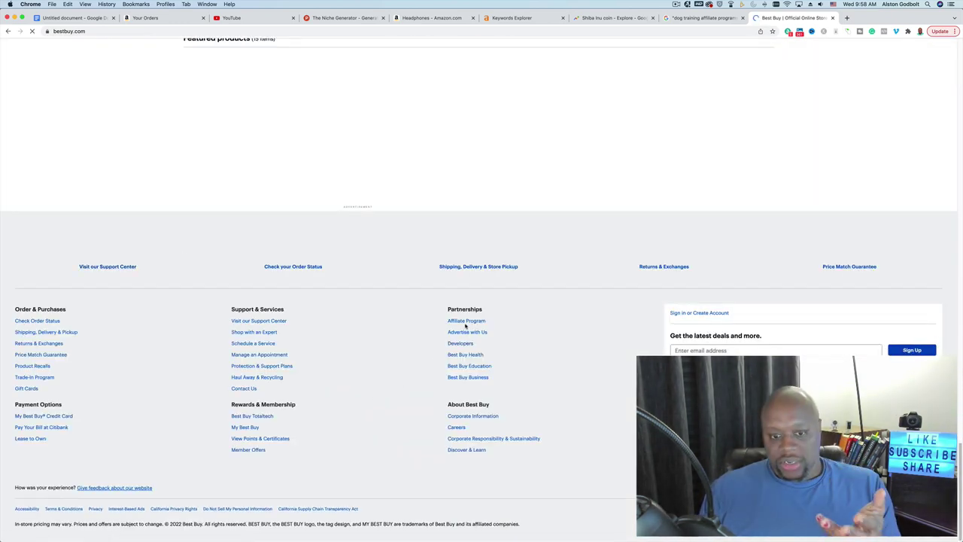
scroll(511, 340, up, 20)
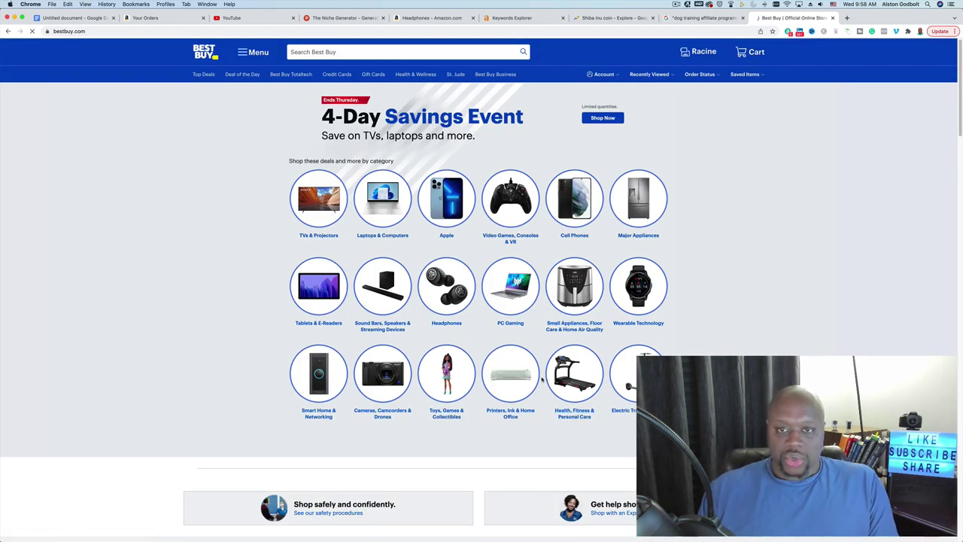
key(super+f)
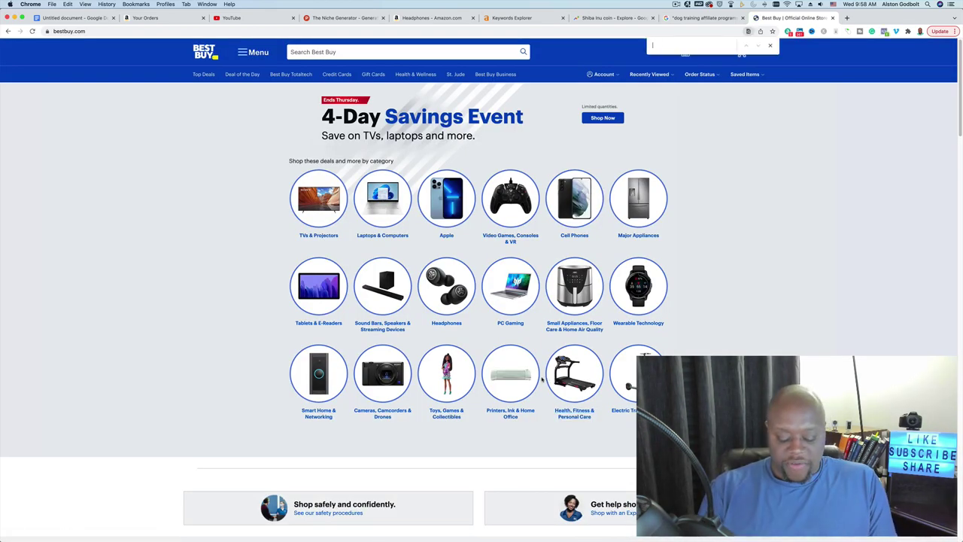
text(affiliate)
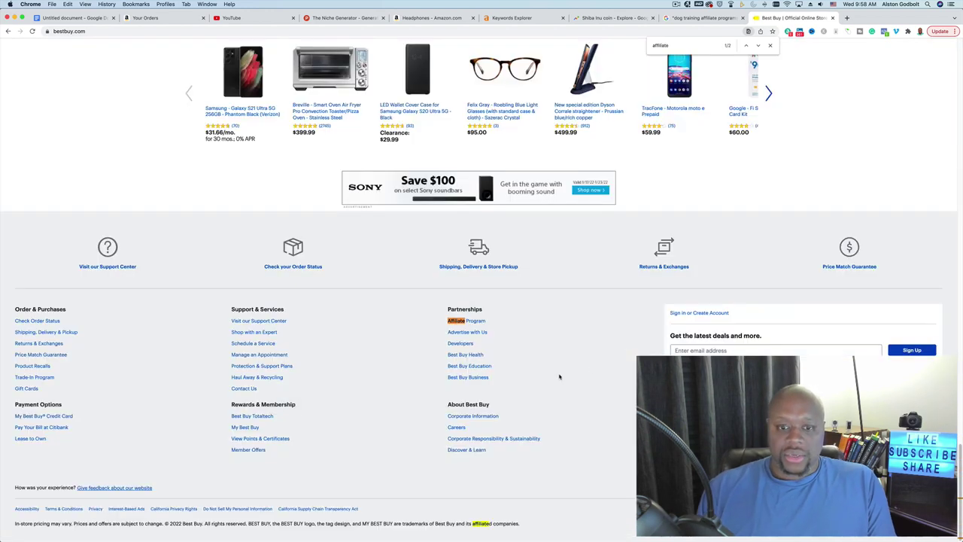
- Switch to the Amazon headphones page and find the word "affiliate" in it
click(410, 20)
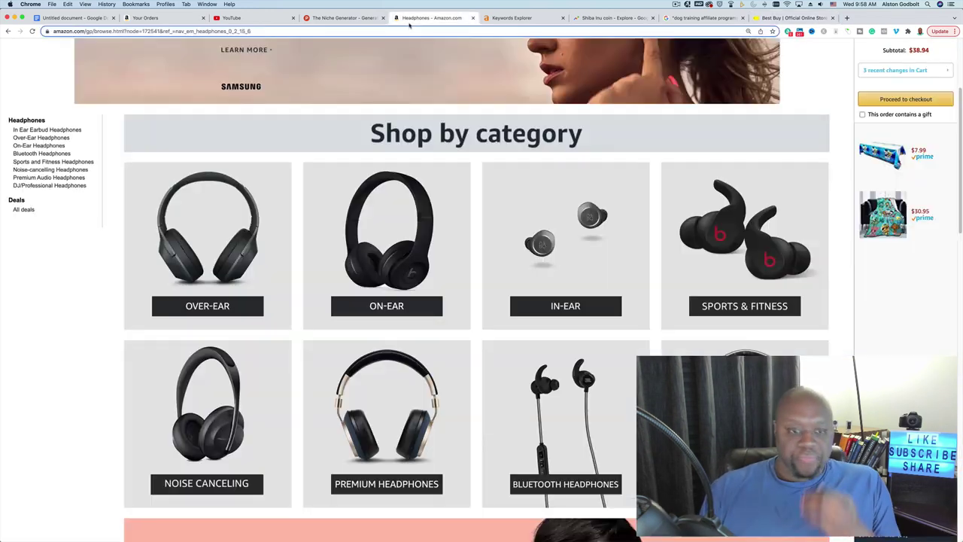
scroll(493, 286, up, 5)
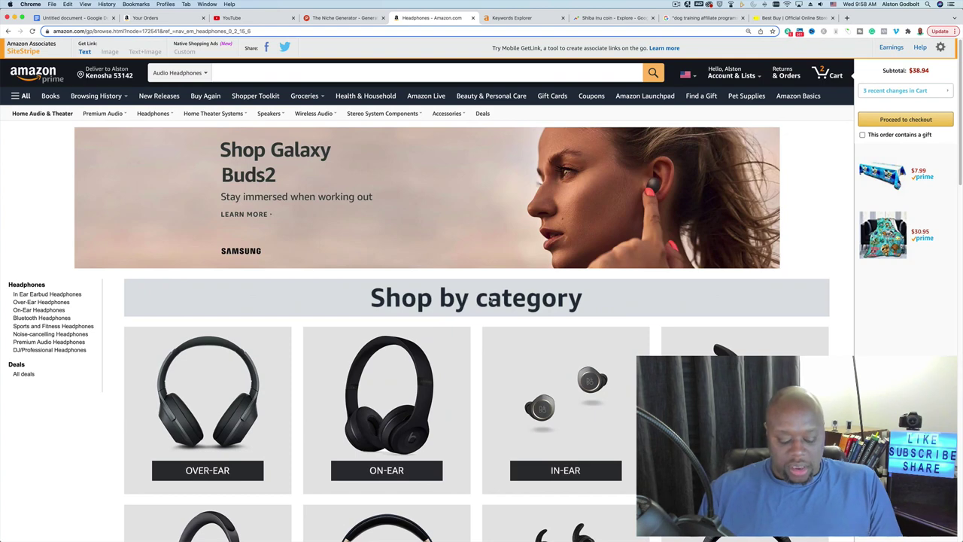
key(super+f)
text(affi)
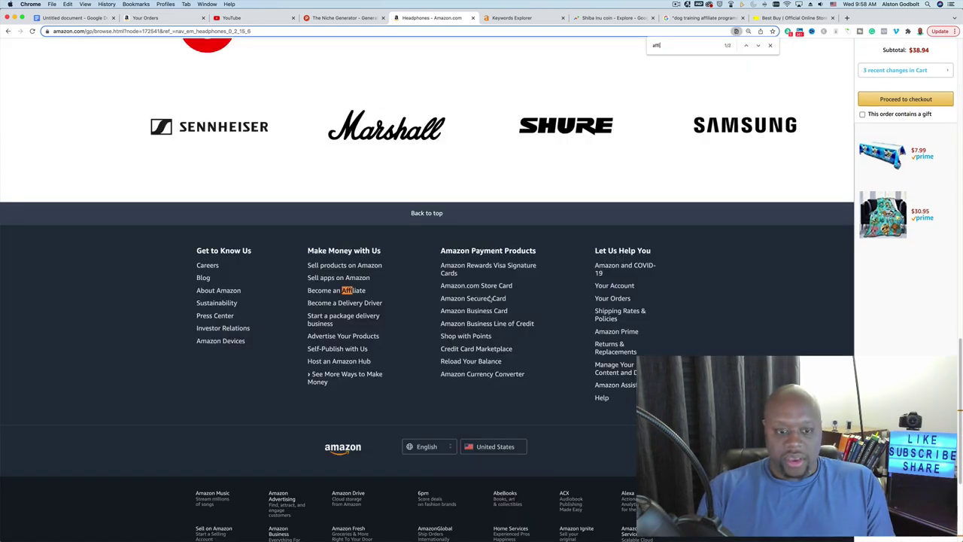
text(liate)
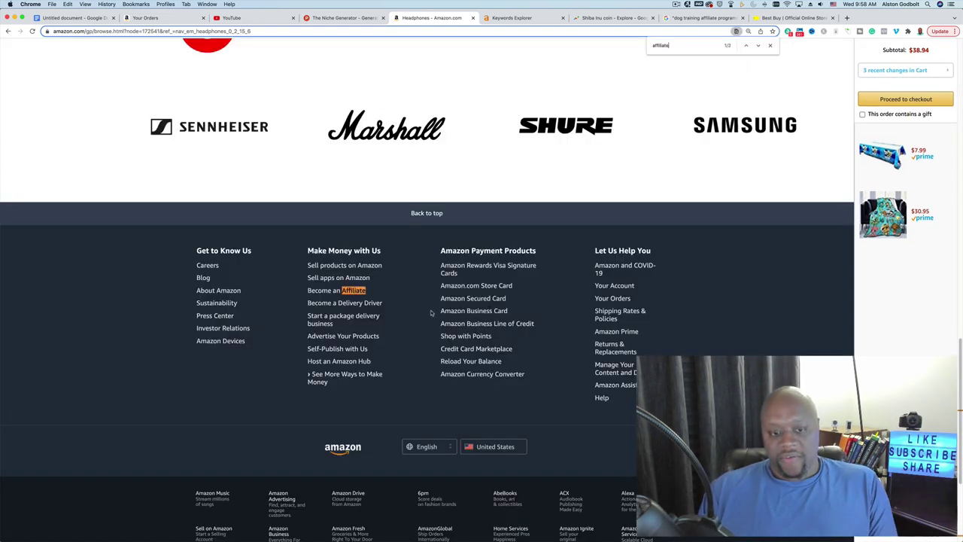
- Open Amazon's Become an Affiliate page and sign out of the Amazon Associates account
click(332, 293)
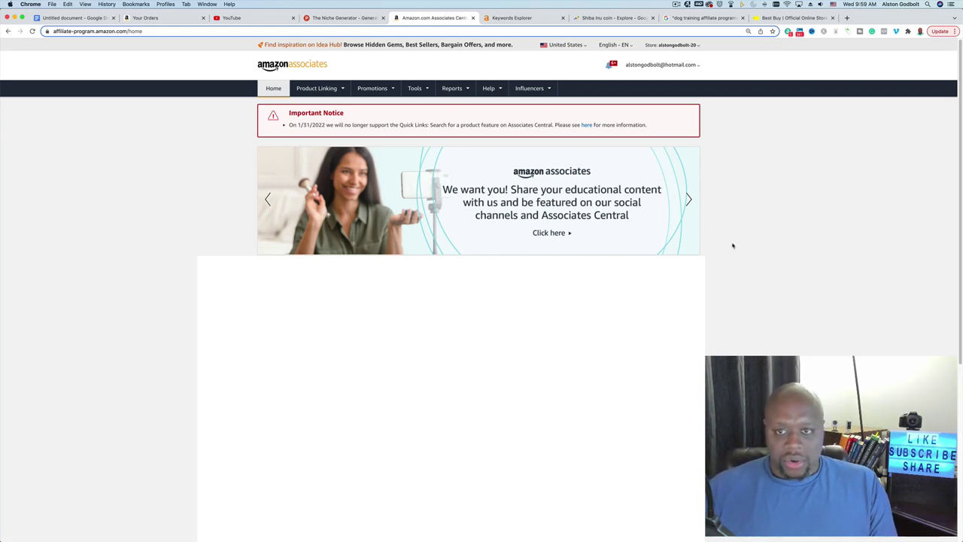
mouse_move(670, 67)
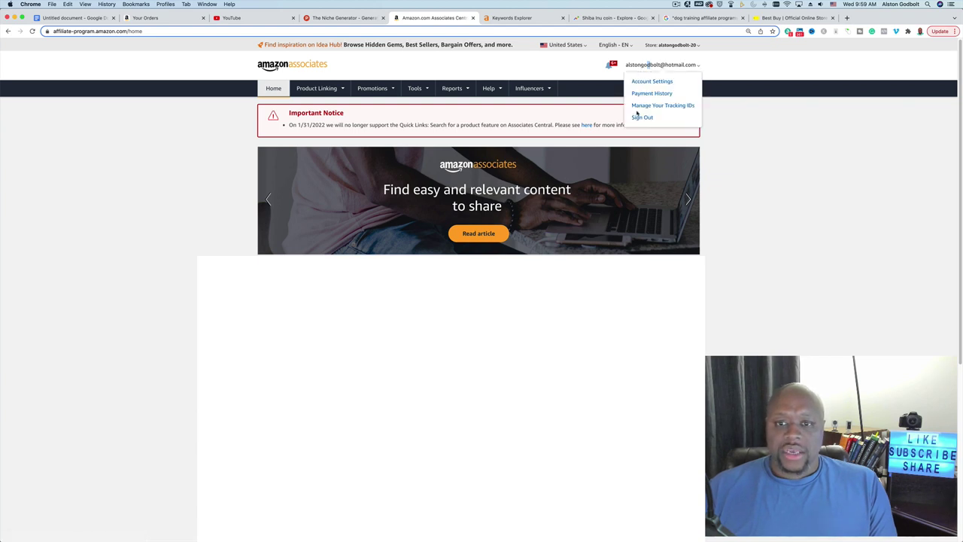
click(637, 118)
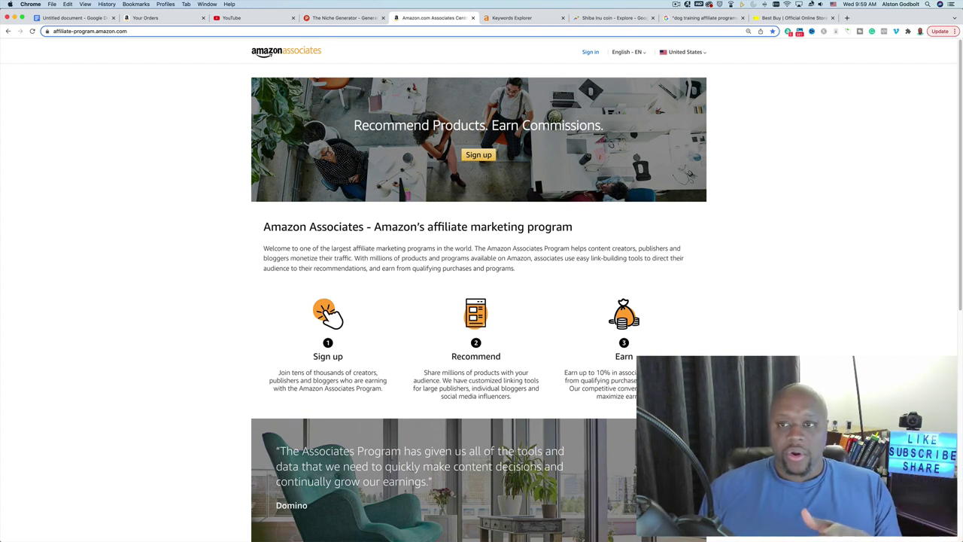
- Open cj.com in a new browser tab and log in to the CJ Affiliate account with the prefilled credentials
click(847, 18)
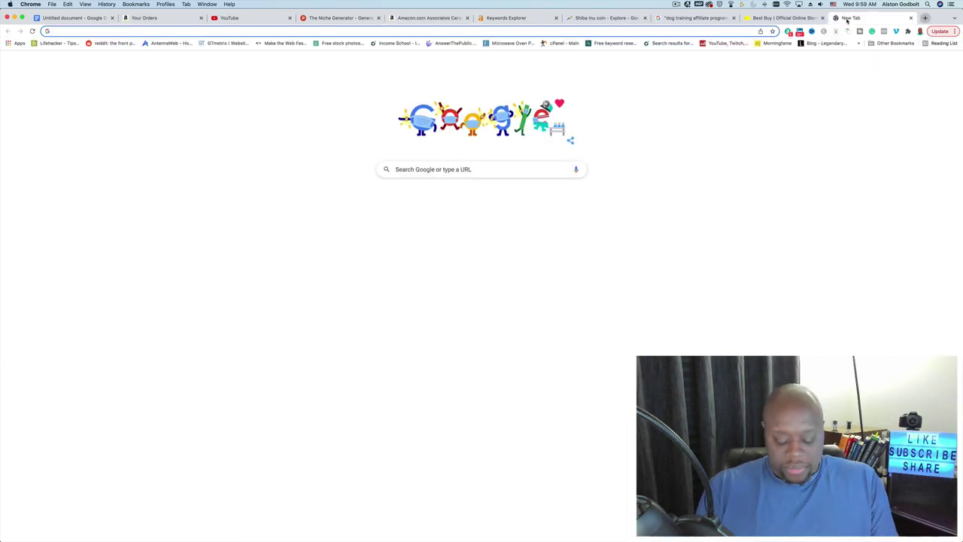
text(cj.com)
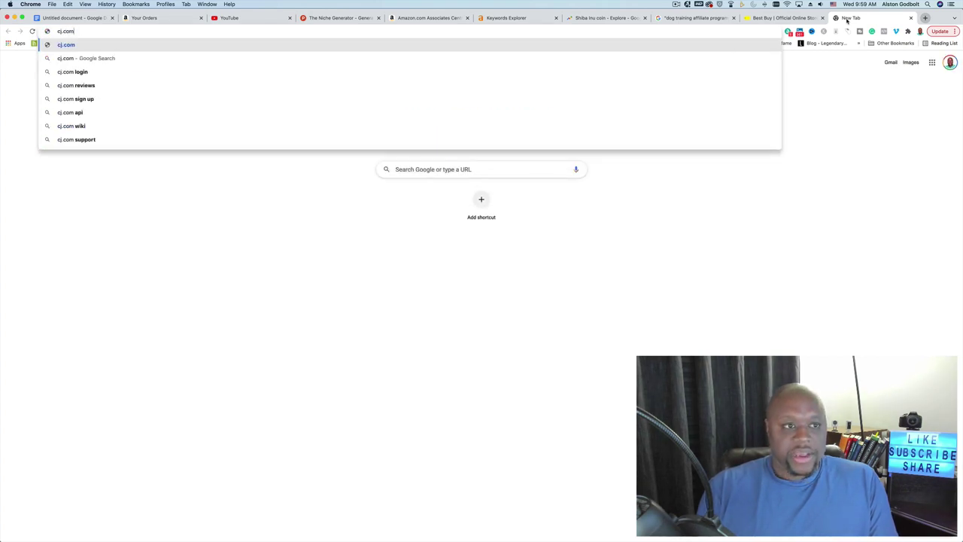
key(Return)
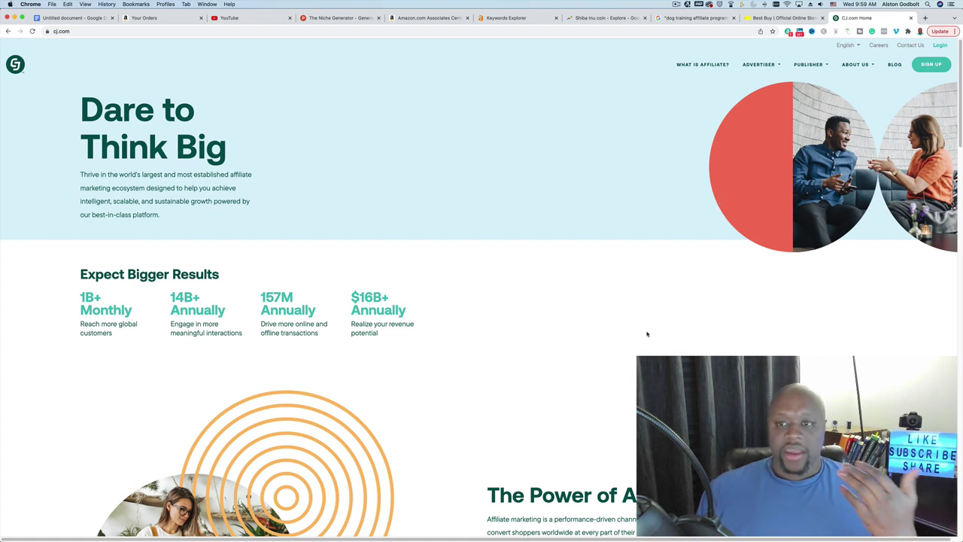
click(941, 45)
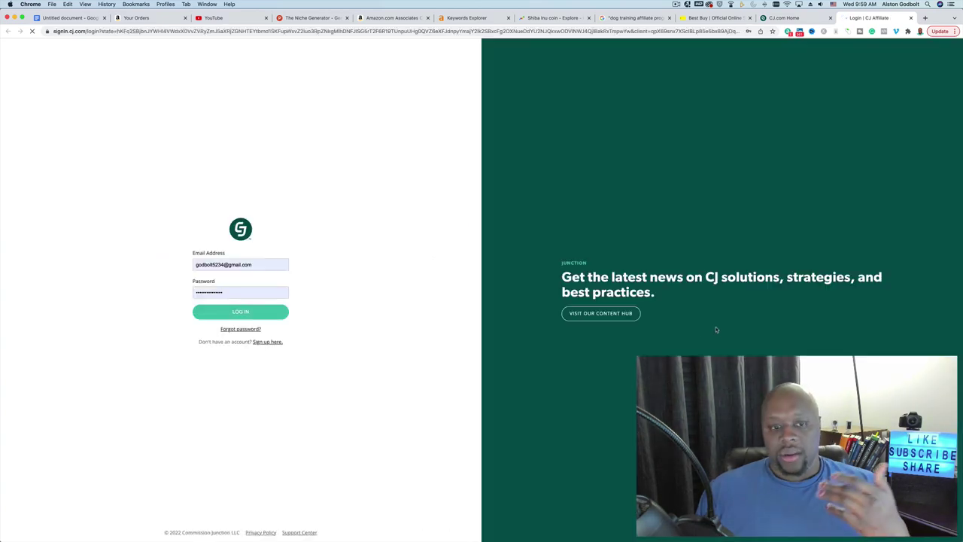
click(271, 315)
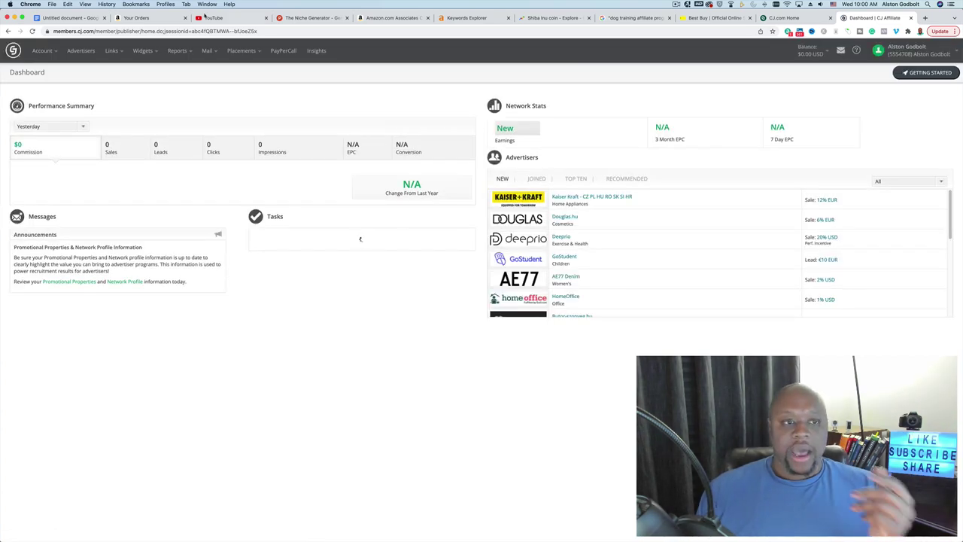
- Open CJ's advertisers list and search it for the keyword "pet"
click(85, 53)
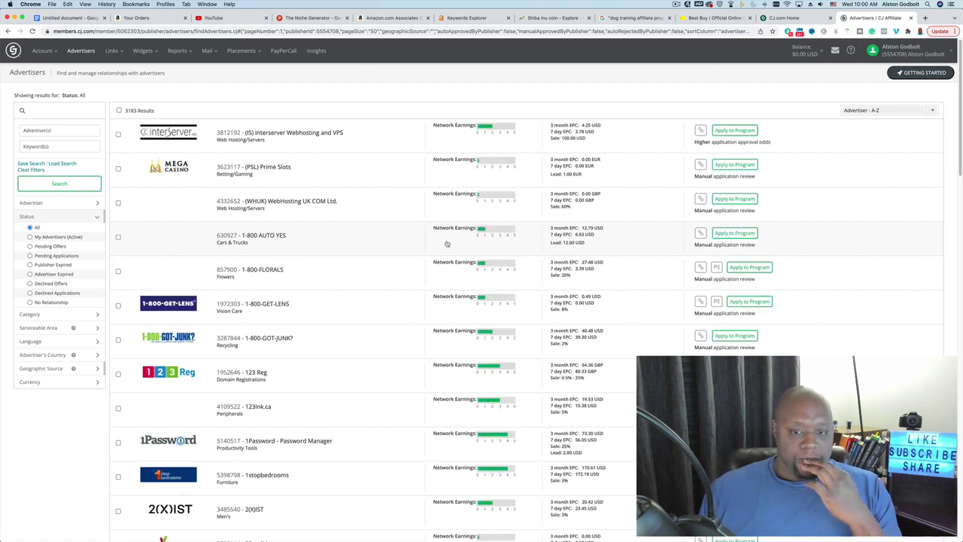
scroll(338, 297, down, 1)
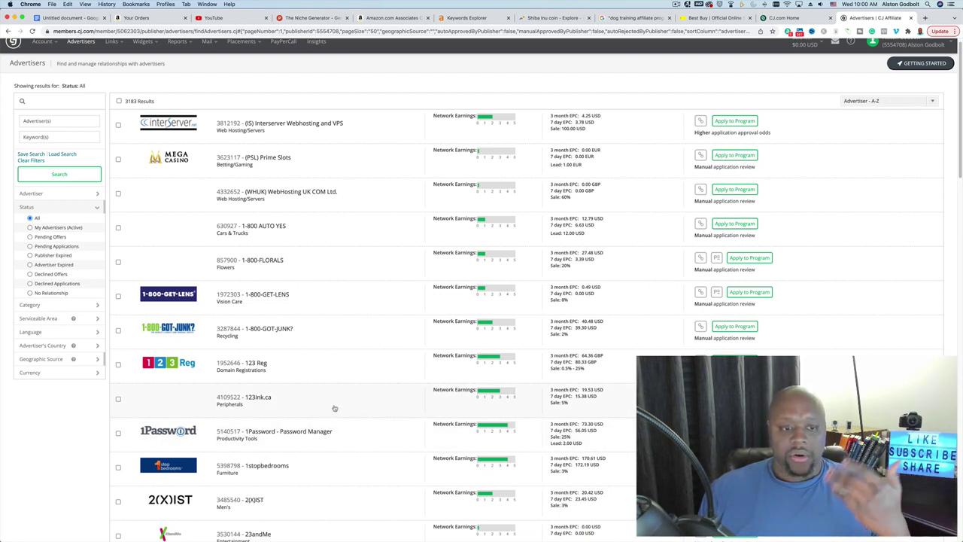
scroll(335, 408, up, 1)
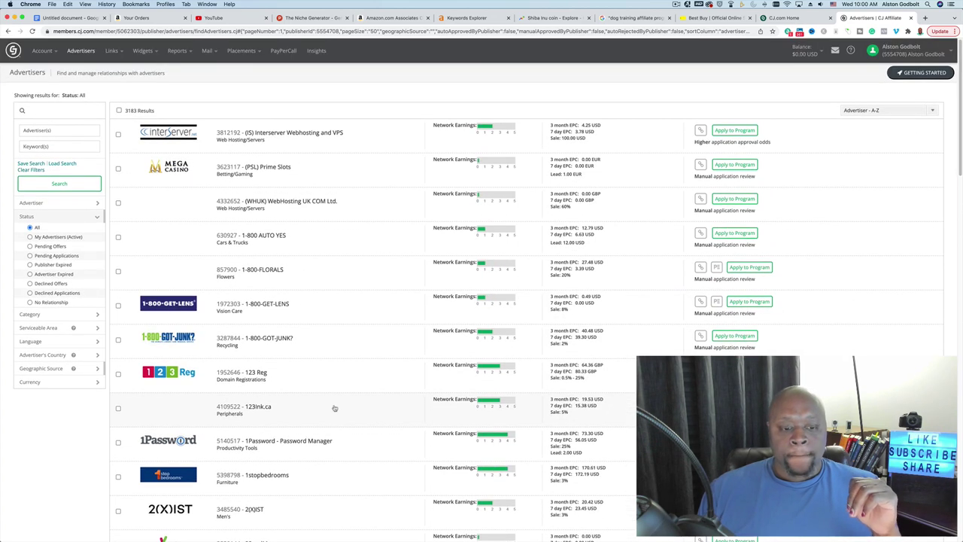
click(46, 146)
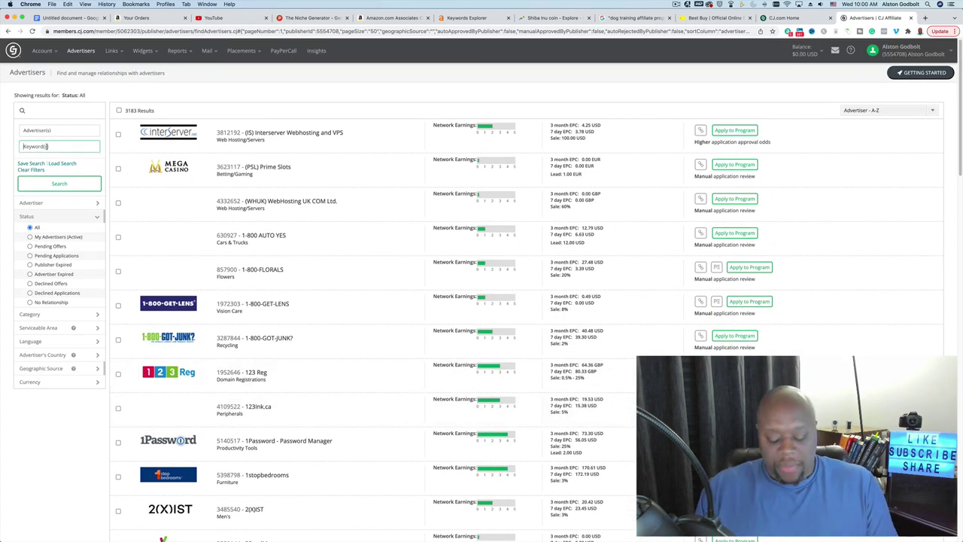
text(pe)
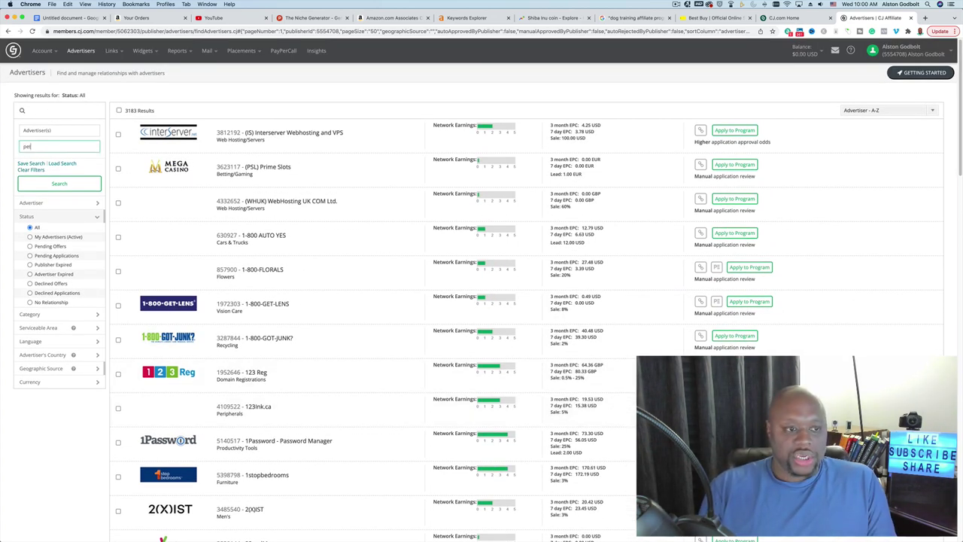
text(t)
key(Return)
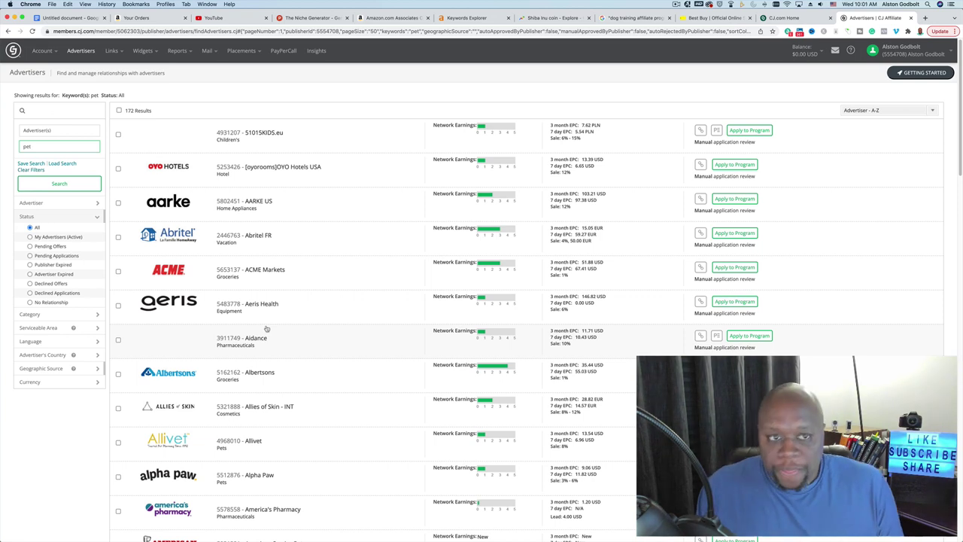
- Search Google for "affiliate networks" in a new browser tab and look over the results
click(926, 17)
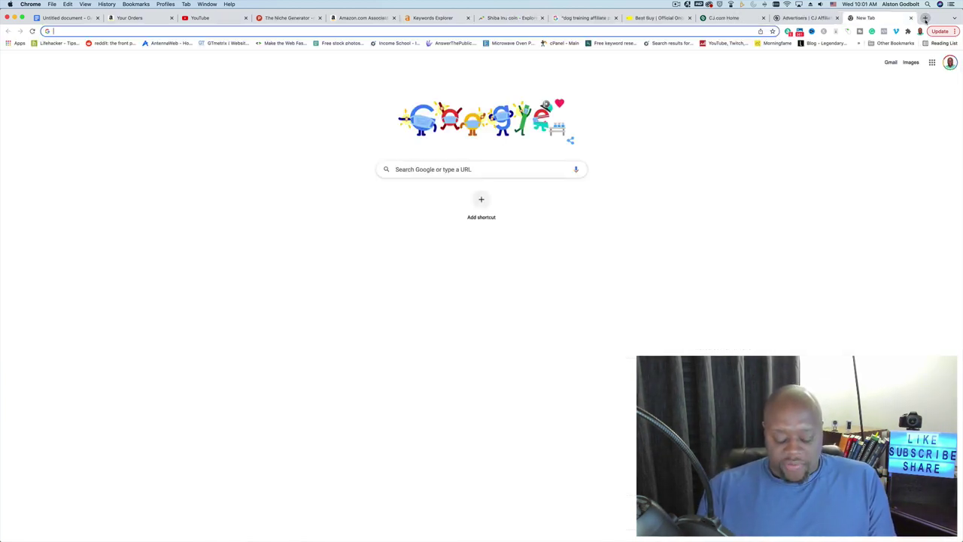
text(affilia)
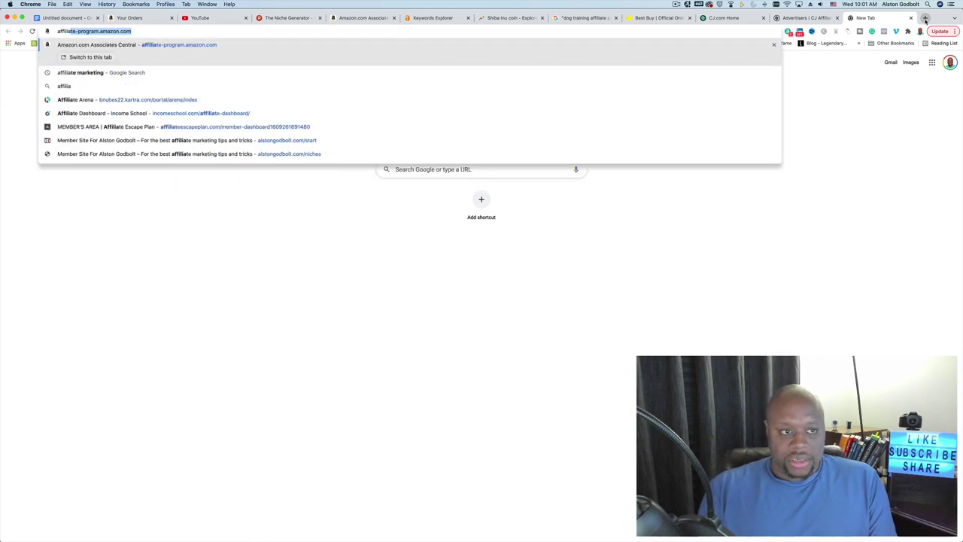
text(te network)
key(Return)
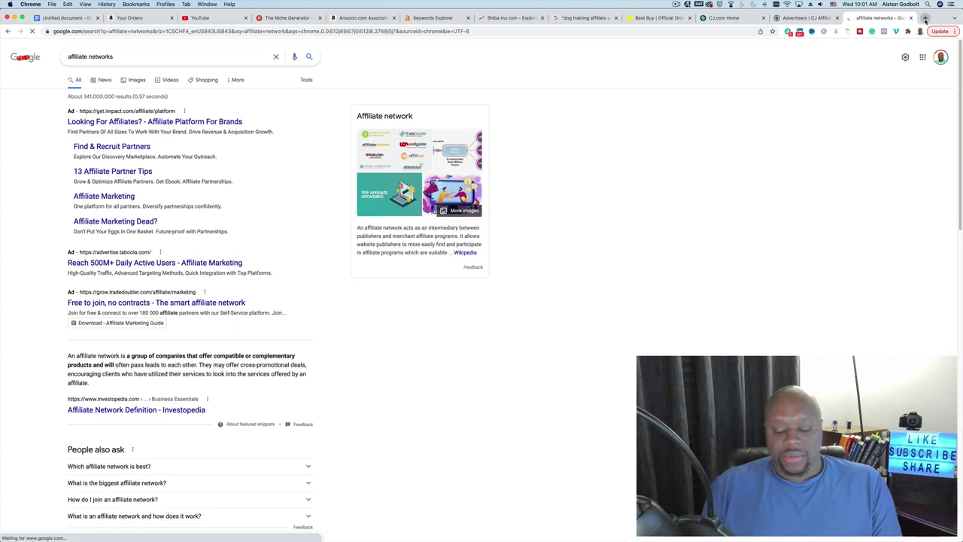
scroll(419, 271, down, 4)
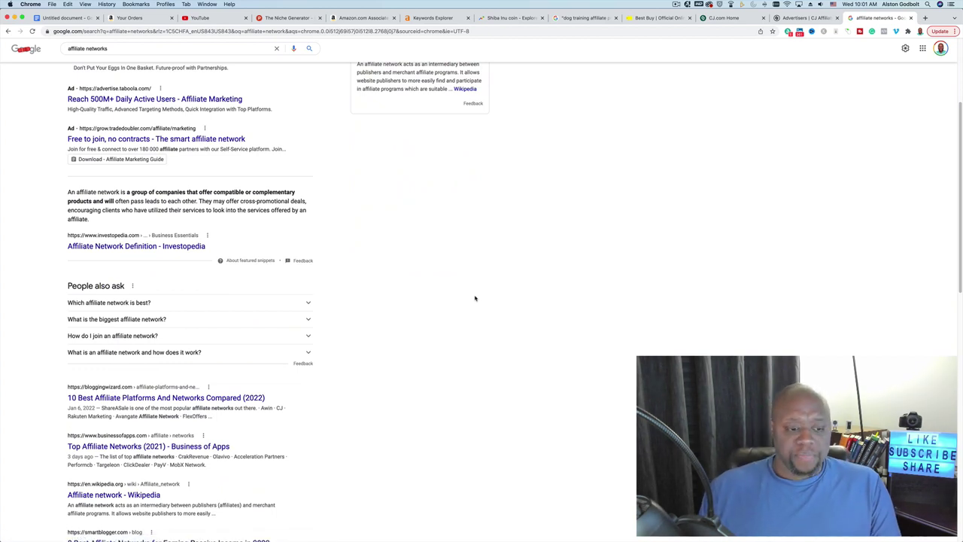
- Return to CJ's advertiser results for "pet" and look through the listed programs and their commission rates
click(792, 18)
scroll(496, 358, down, 2)
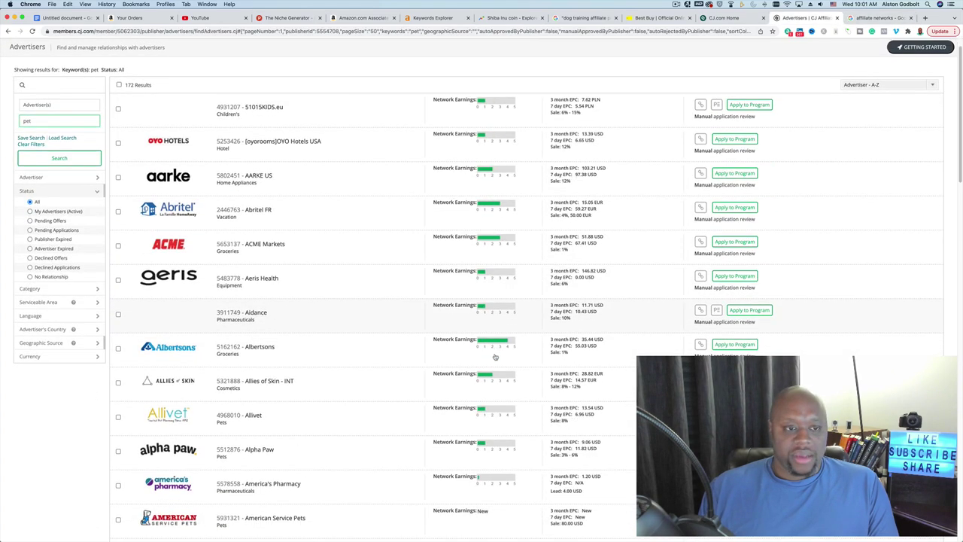
scroll(292, 384, down, 6)
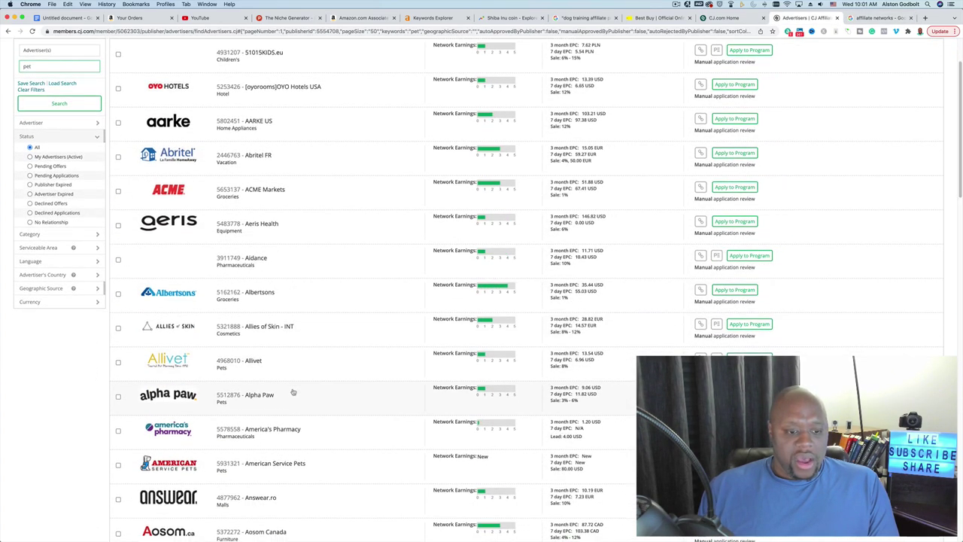
scroll(293, 391, down, 11)
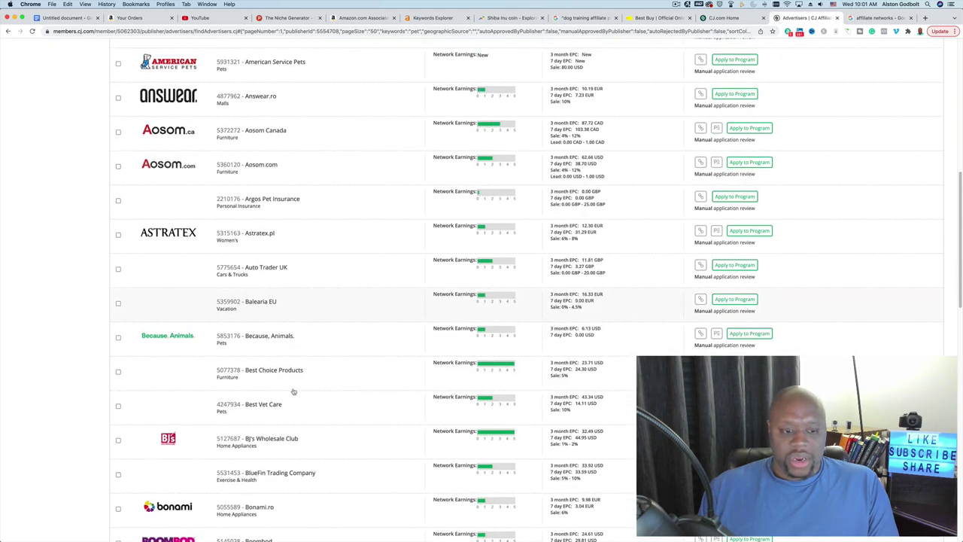
scroll(346, 359, down, 6)
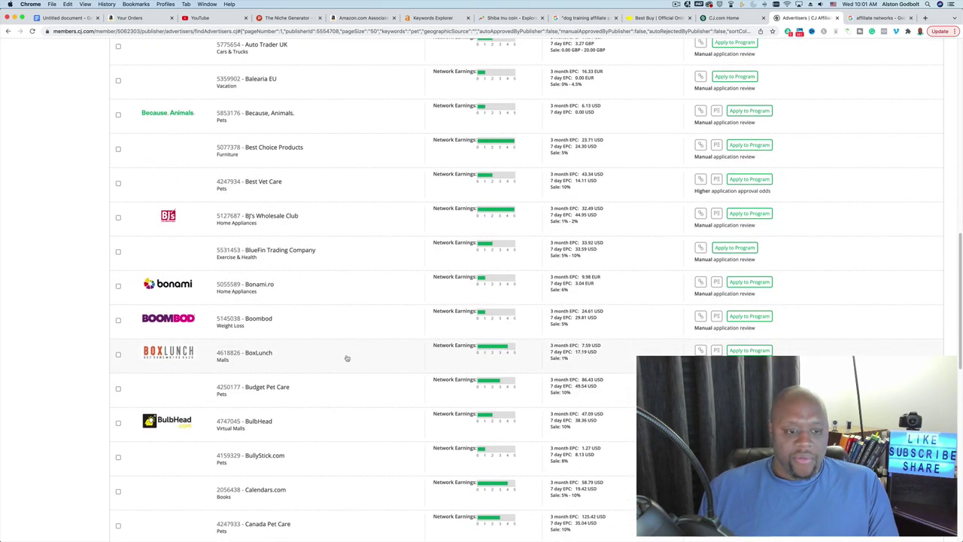
scroll(346, 359, down, 7)
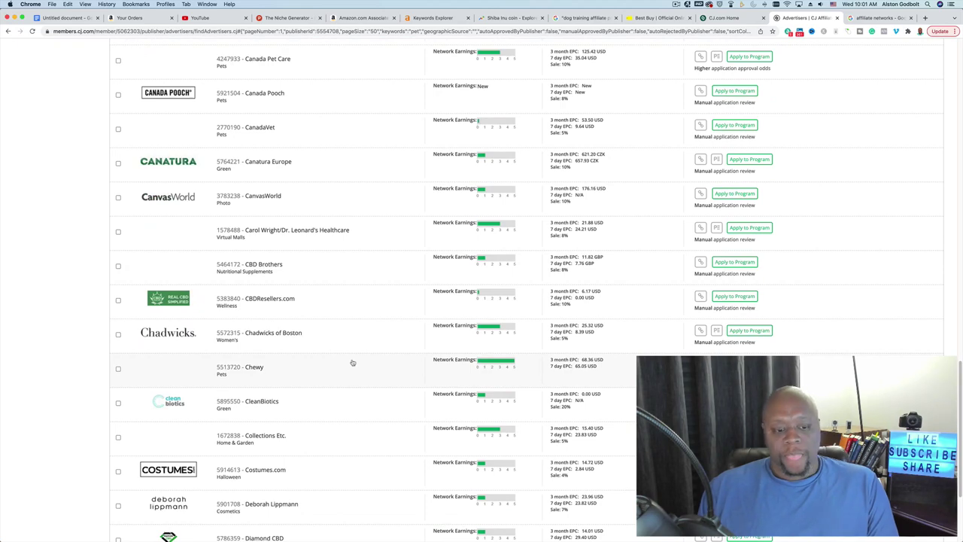
scroll(351, 361, up, 20)
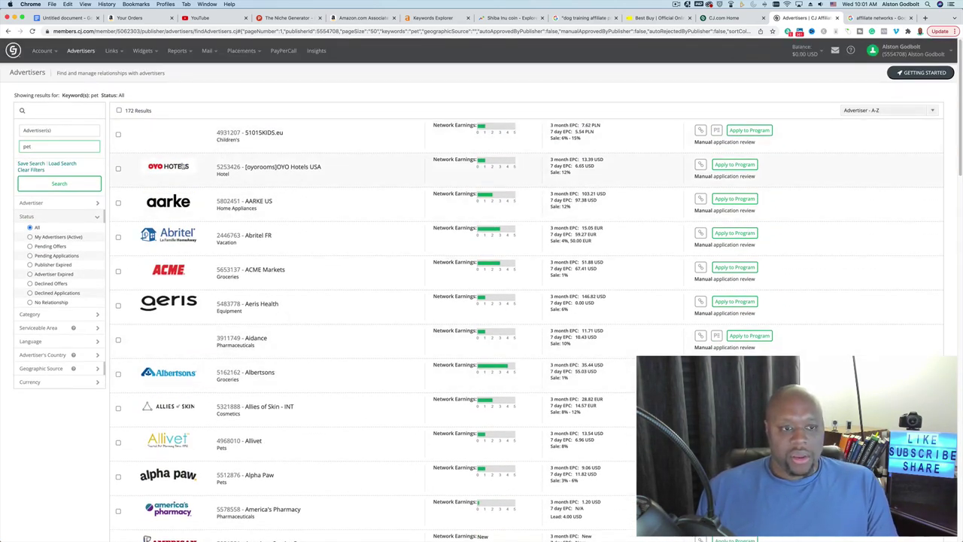
- Open the program terms of the OYO Hotels USA advertiser and highlight its referral period and realized-sale commission
click(181, 169)
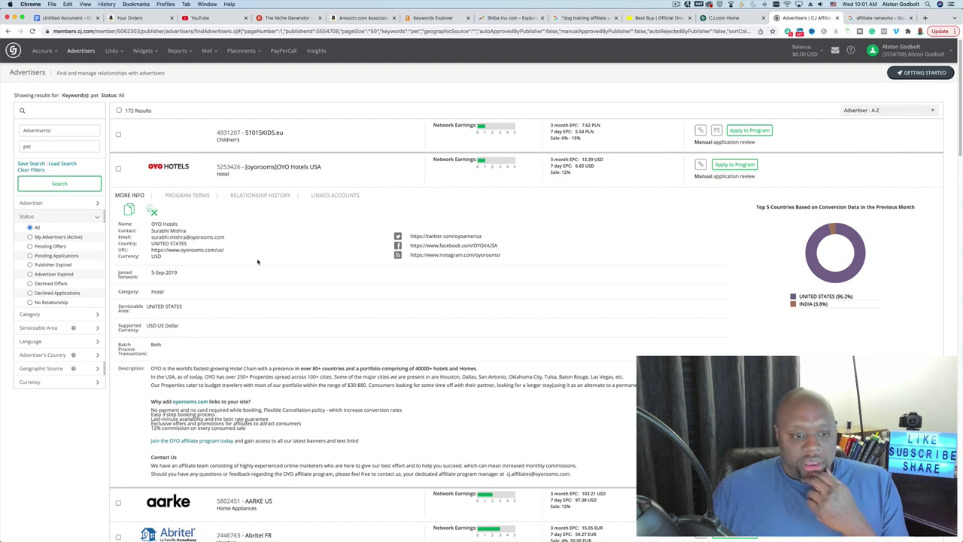
click(187, 194)
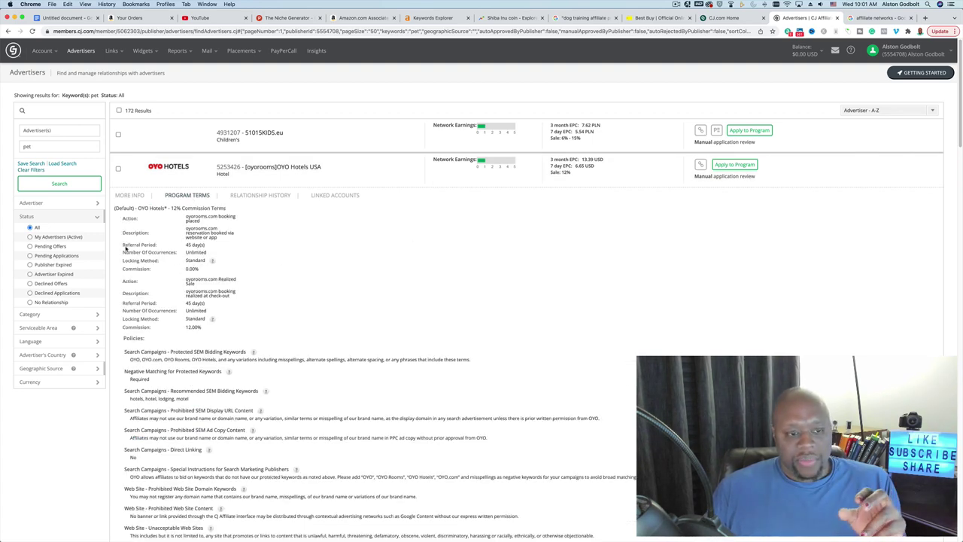
drag(122, 244, 207, 249)
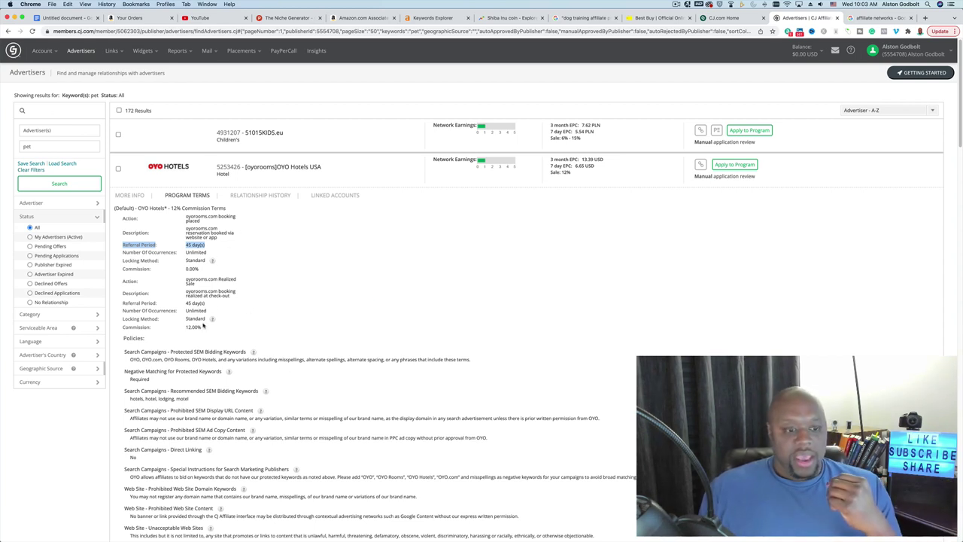
click(142, 328)
drag(120, 329, 258, 335)
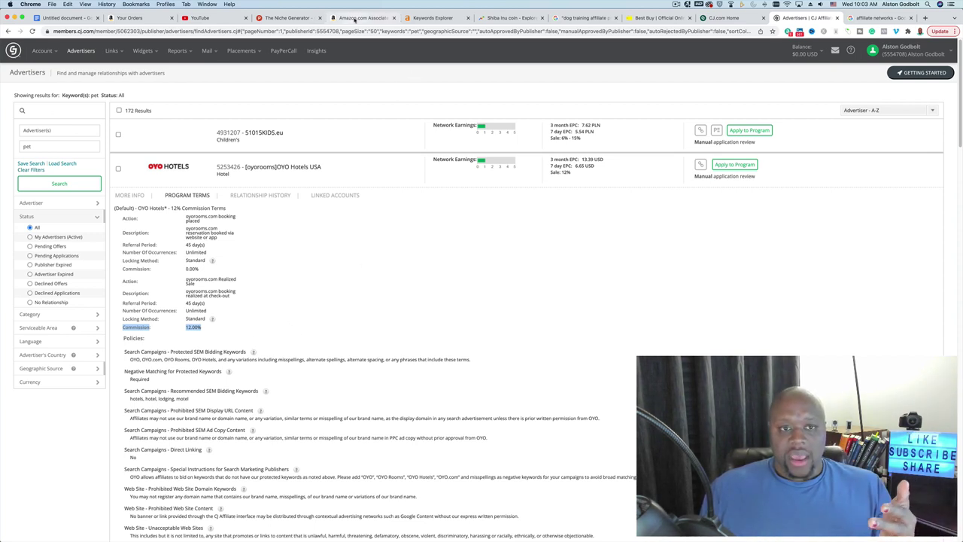
- Revisit the open Amazon Associates, affiliate networks, CJ, Best Buy and dog training affiliate programs pages
click(354, 19)
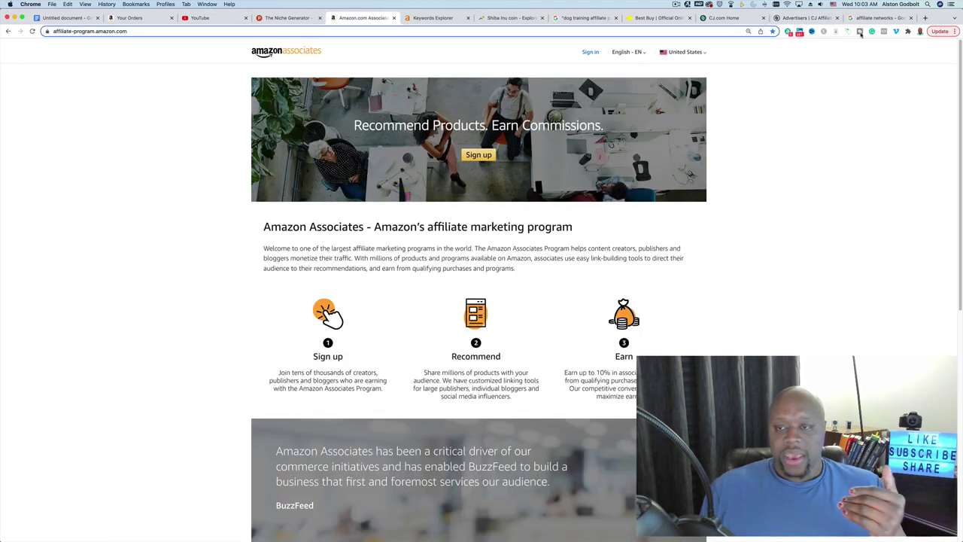
click(879, 17)
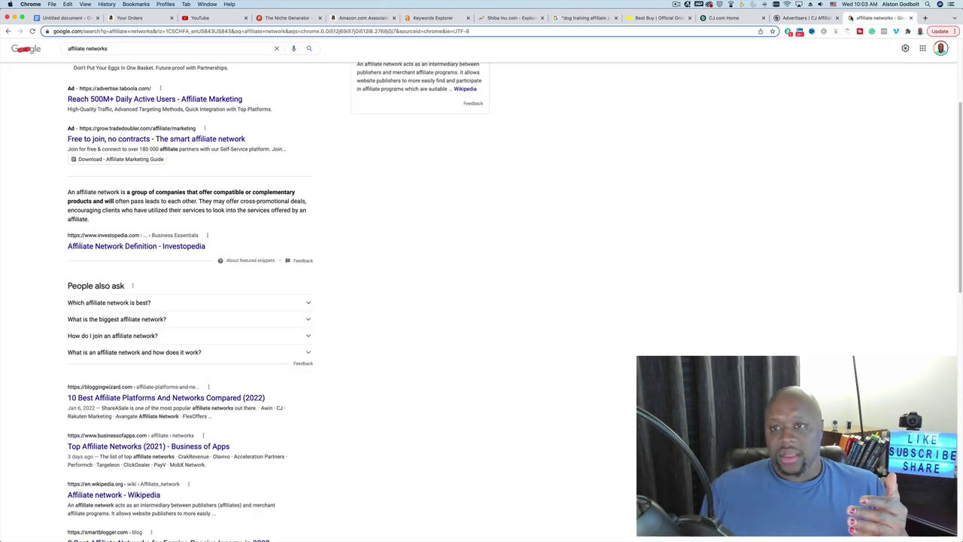
click(778, 18)
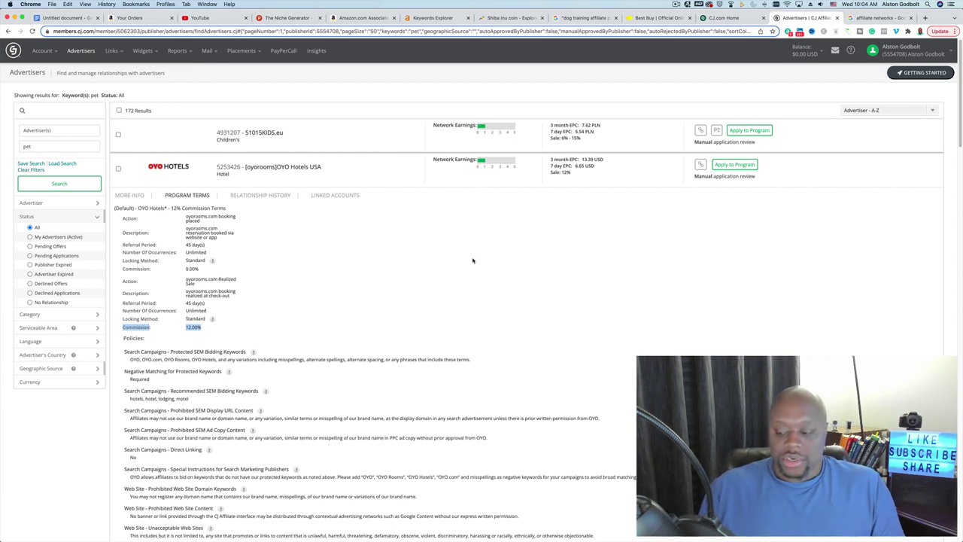
click(656, 17)
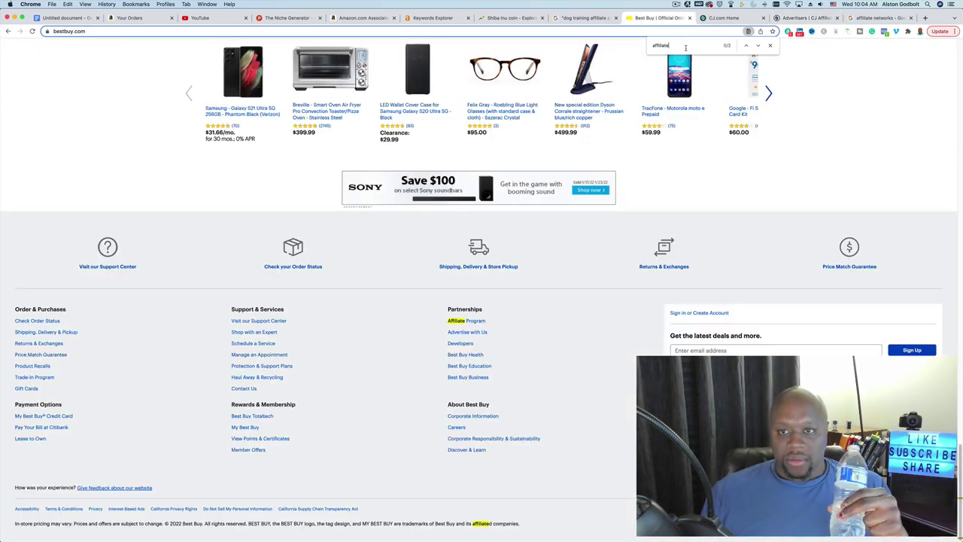
click(724, 17)
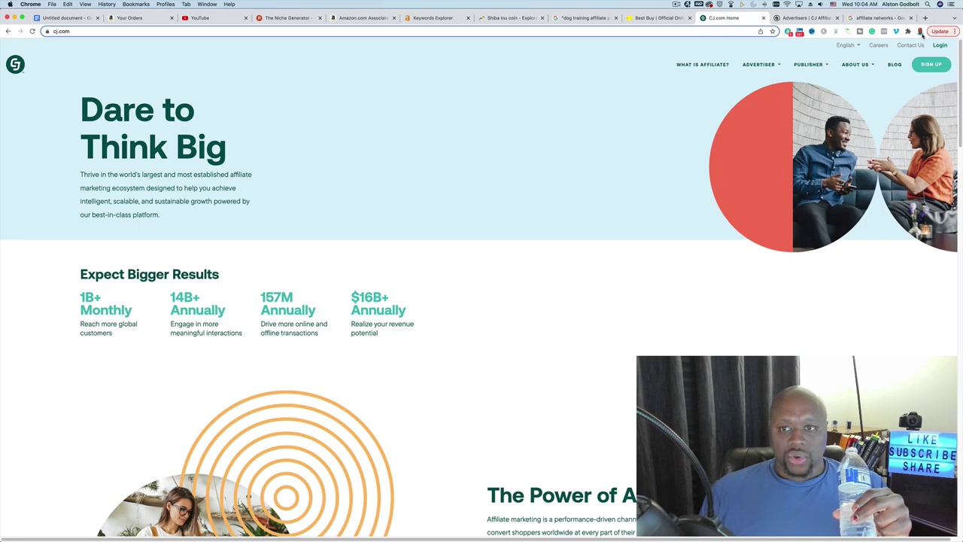
click(806, 19)
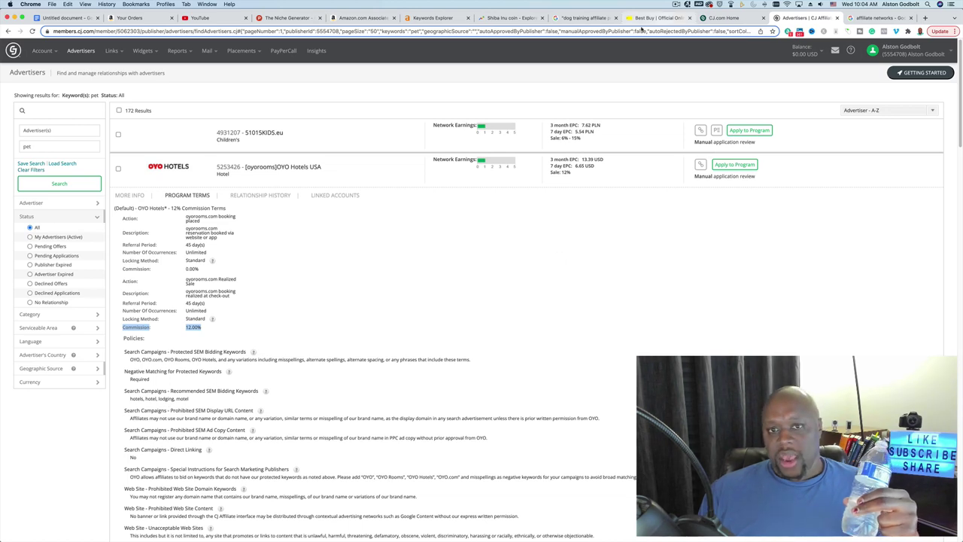
click(564, 21)
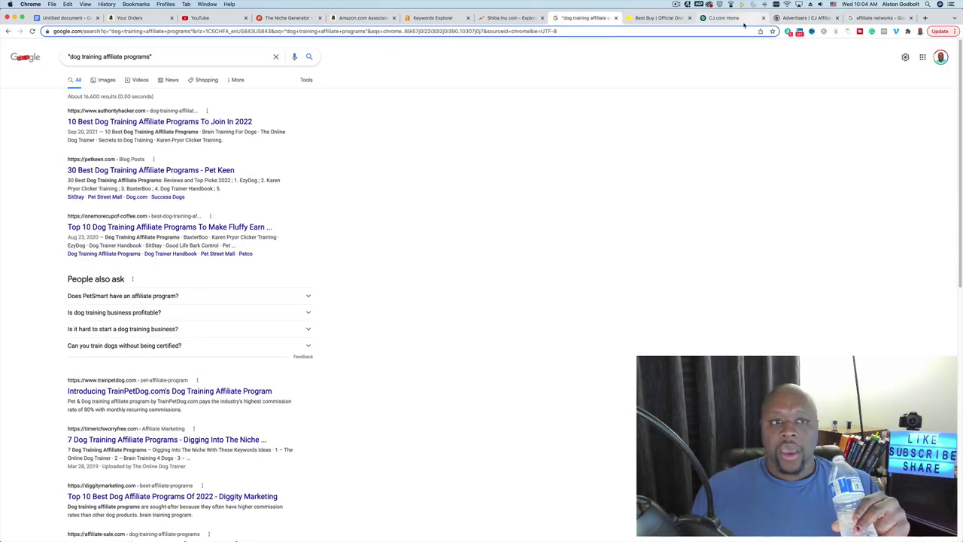
- Switch to the Google Docs outline and add the sub-item "Landing" under "Start email marketing"
click(77, 17)
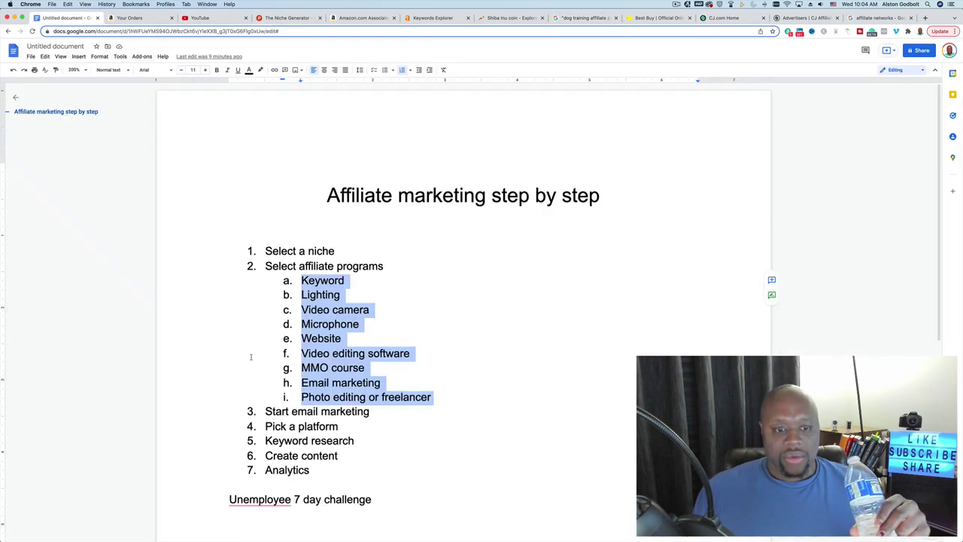
scroll(387, 366, down, 2)
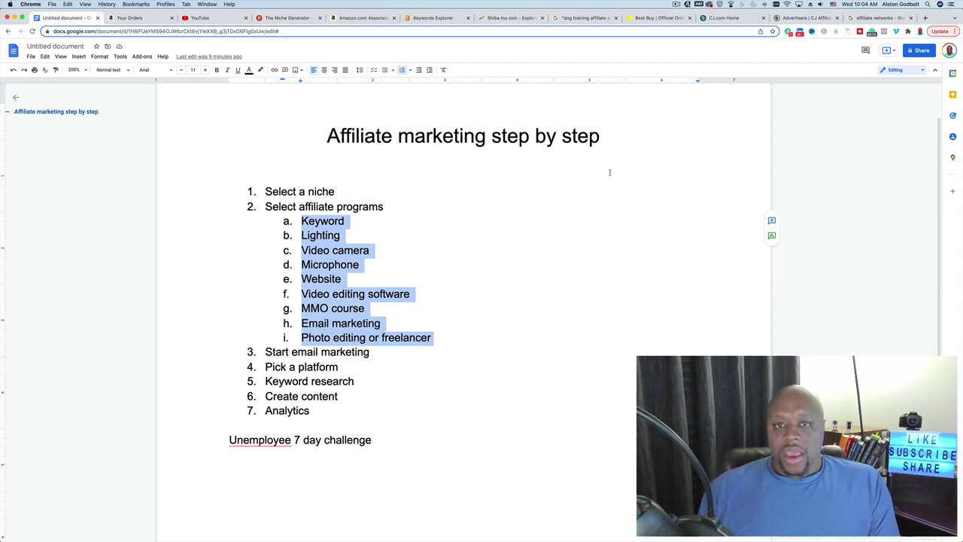
click(378, 351)
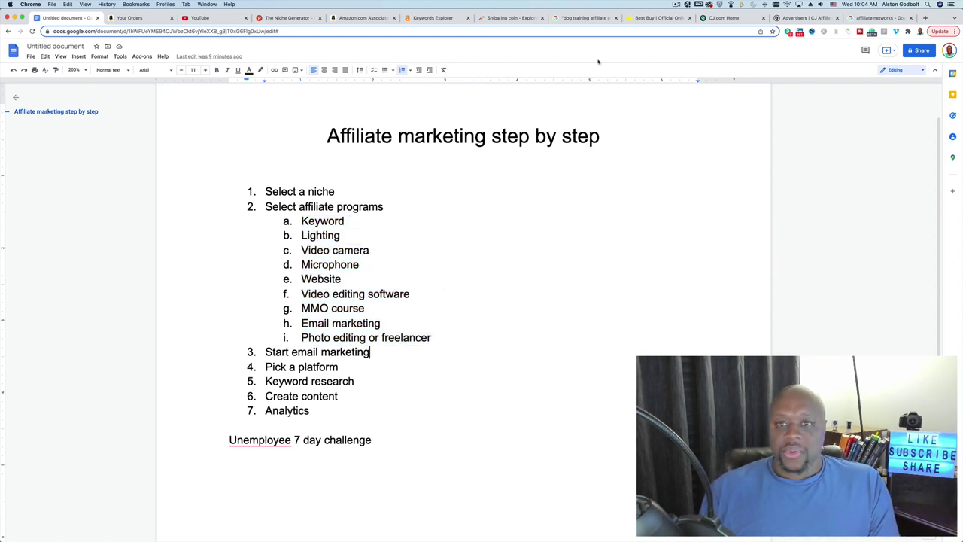
click(675, 4)
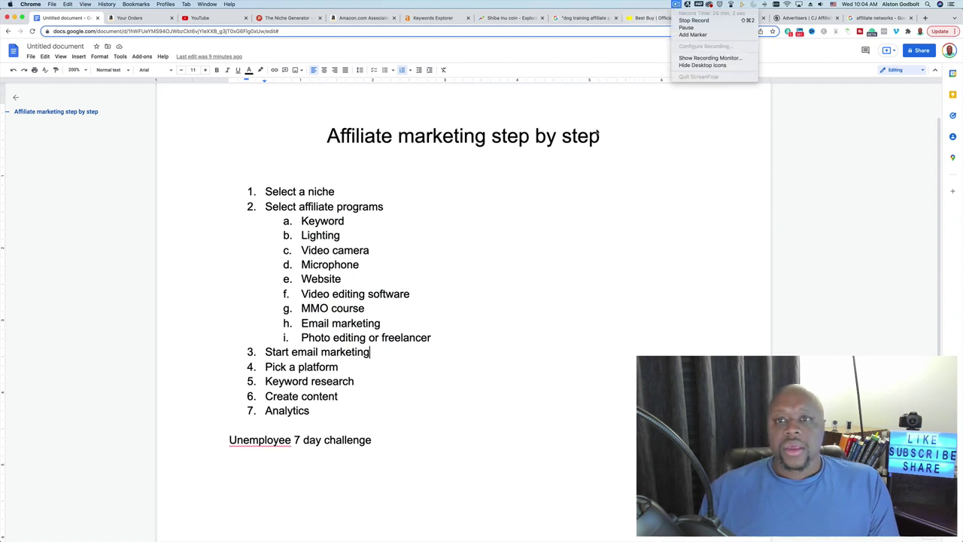
click(512, 246)
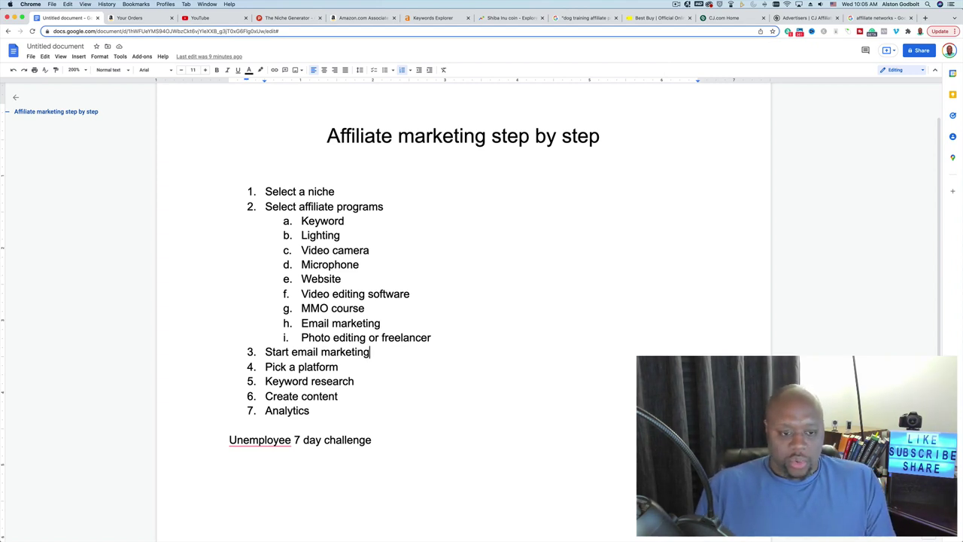
key(Return)
key(Tab)
text(la)
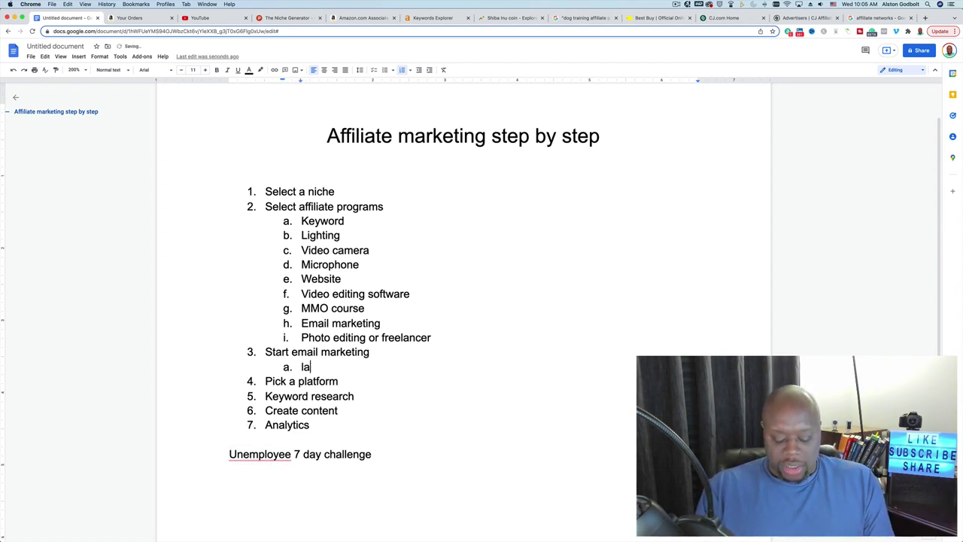
text(nding)
- Add "Lead magnet" as the second sub-item under "Start email marketing"
key(Return)
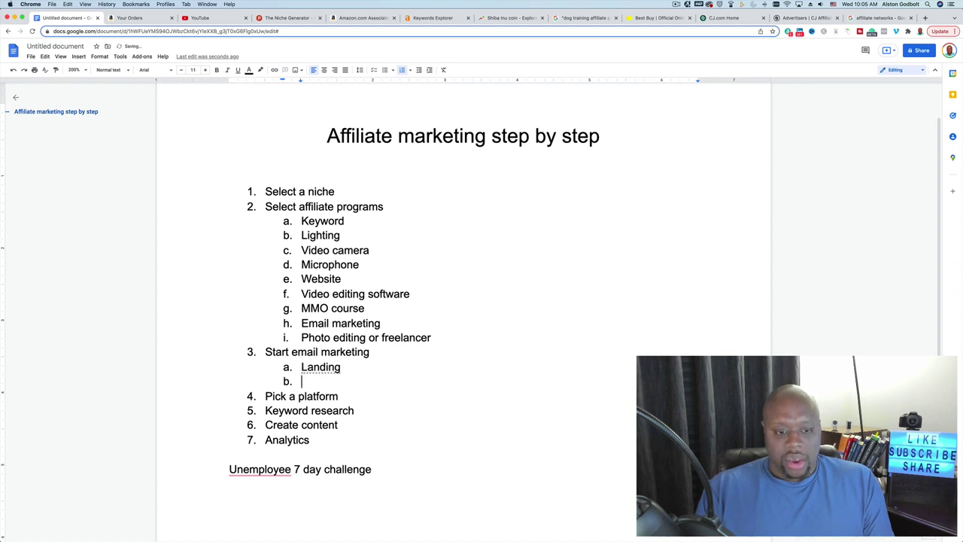
text(lead)
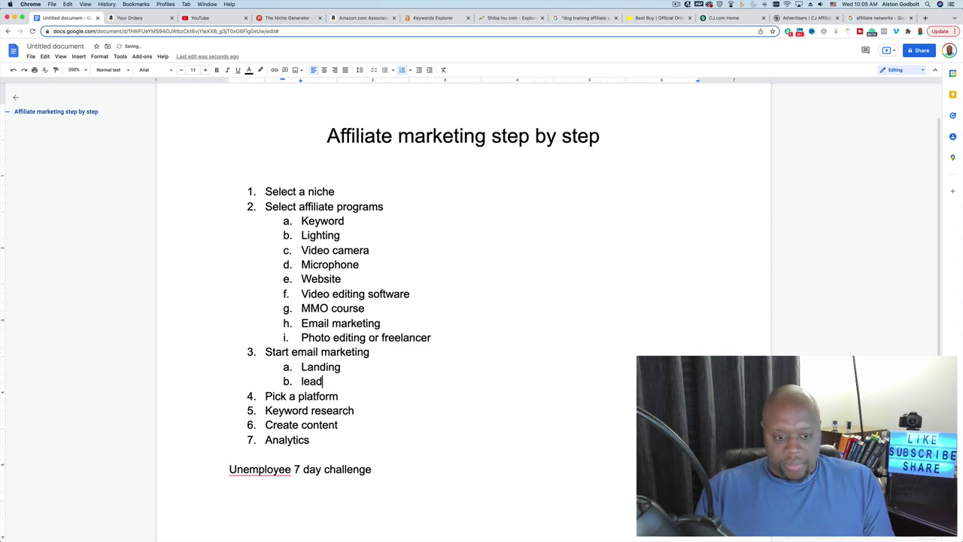
text( manet)
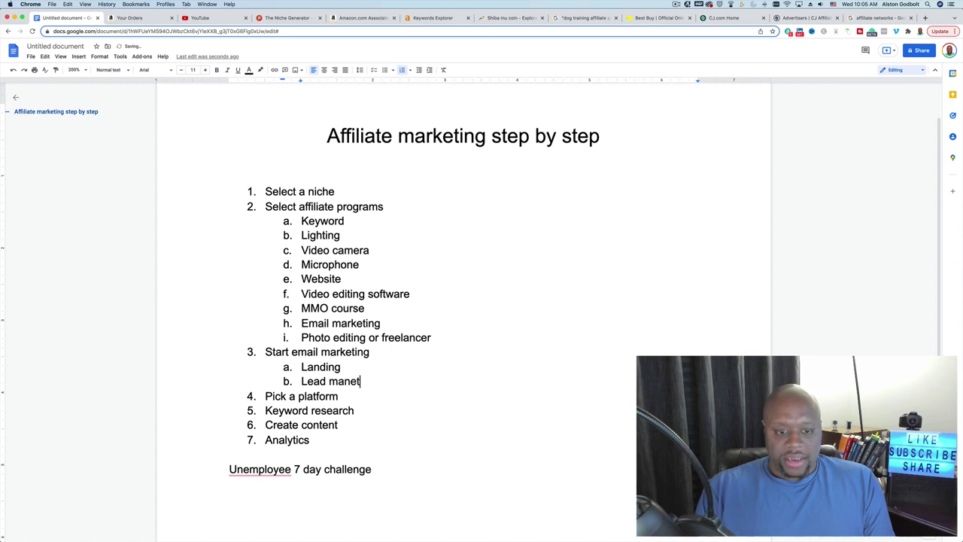
key(BackSpace)
key(BackSpace)
key(BackSpace)
text(g)
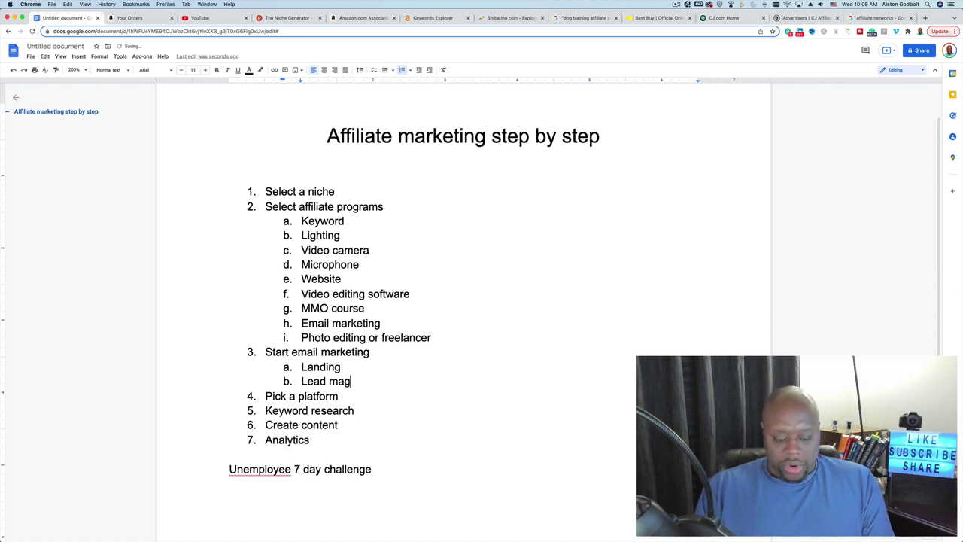
text(net)
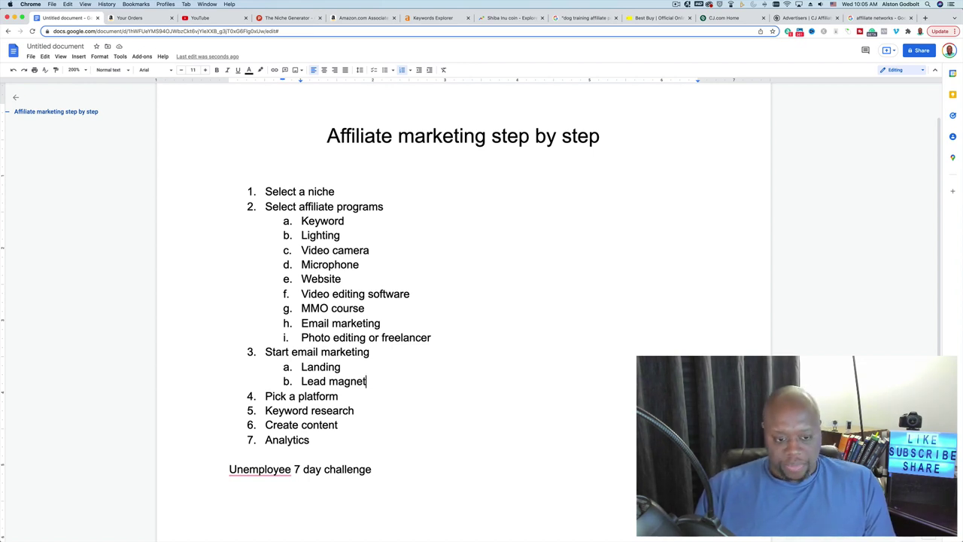
- Add "Autoresponder" as the third sub-item under "Start email marketing" and start a fourth, empty sub-item
key(Return)
text(au)
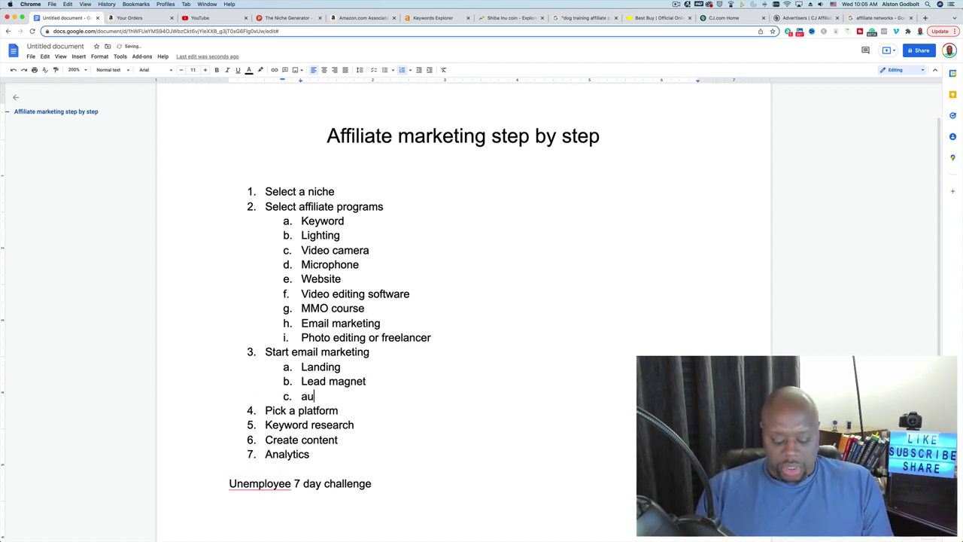
text(toresp)
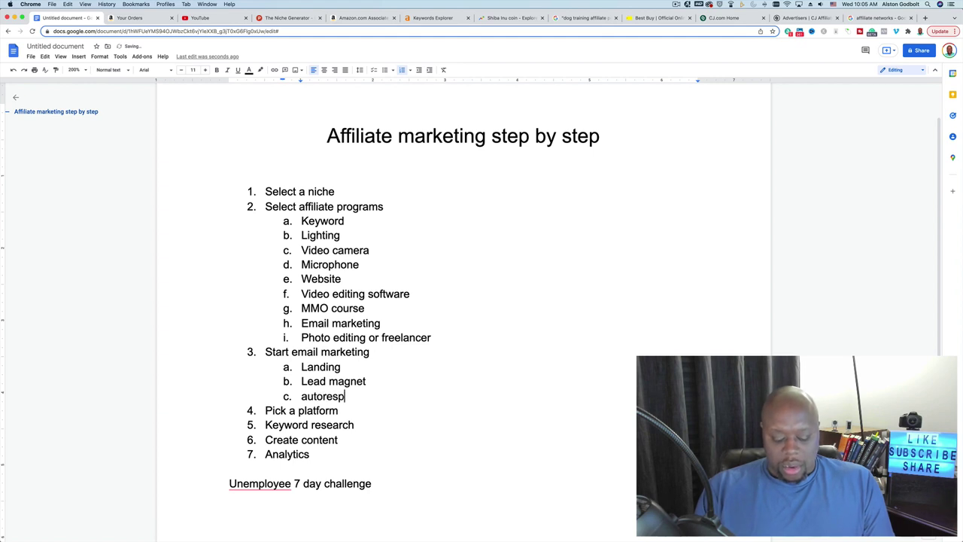
text(onder)
key(Return)
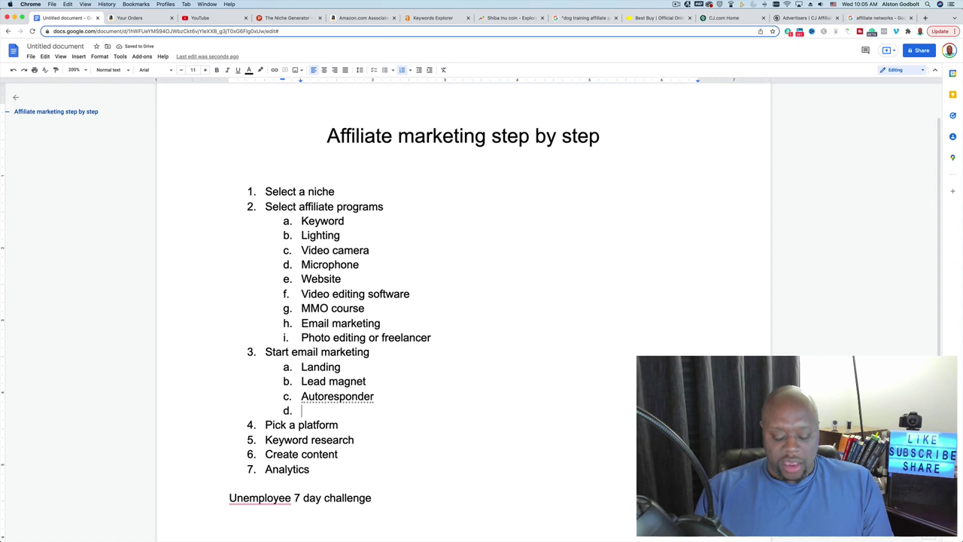
- Add "Broadcast email" as the fourth sub-item under "Start email marketing"
text(brao)
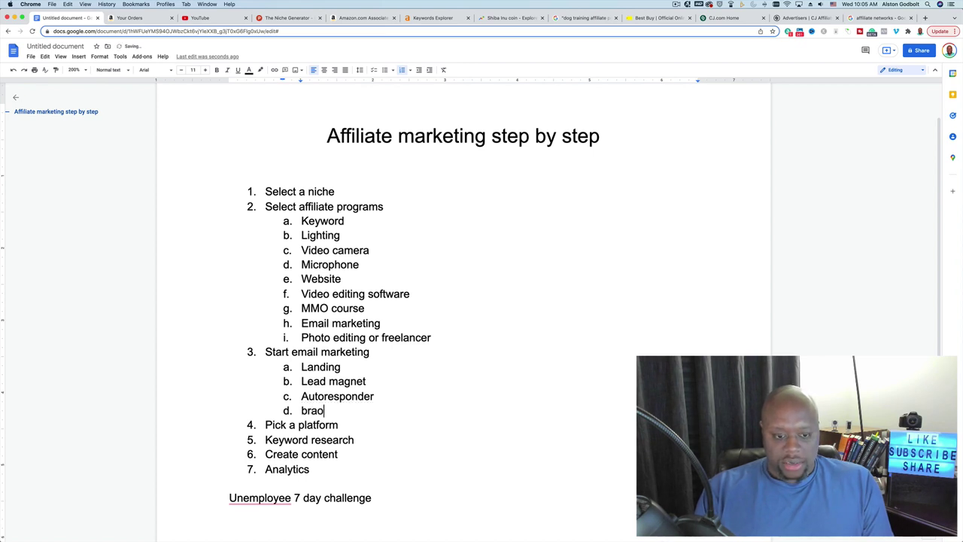
key(BackSpace)
key(BackSpace)
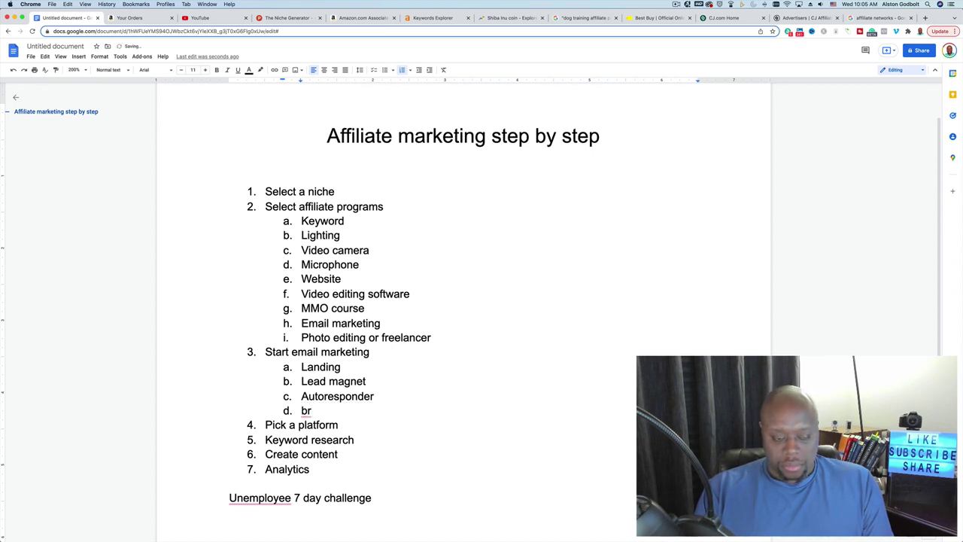
text(oadcast )
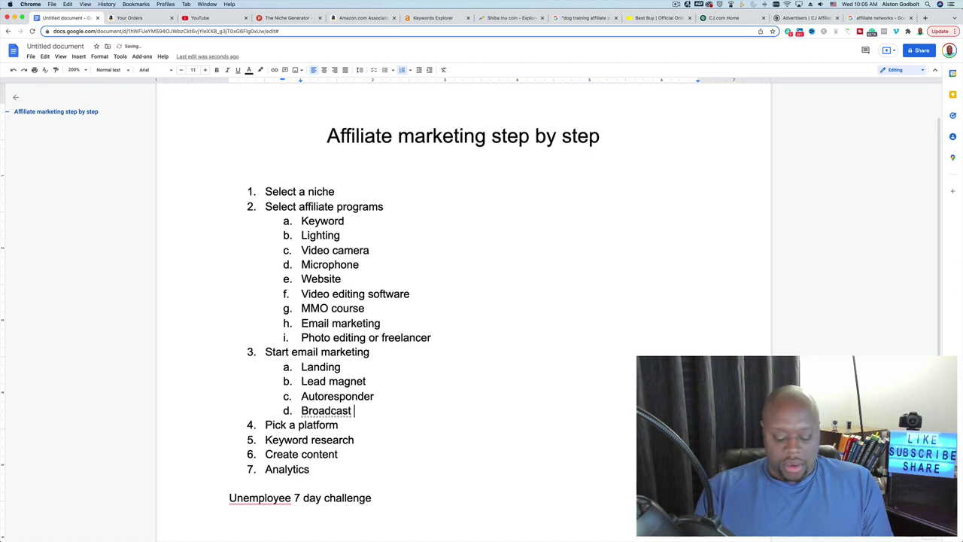
text(email)
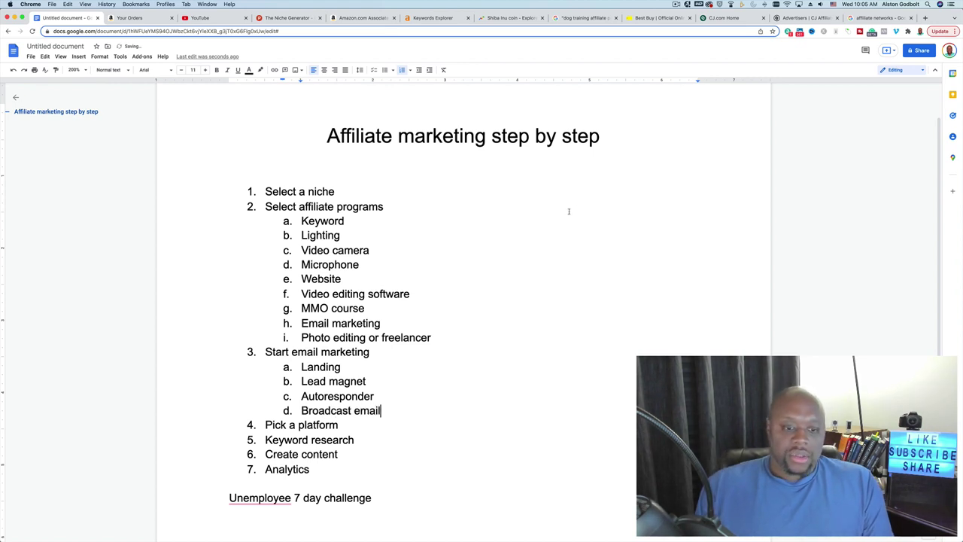
- Search Google for "online whiteboard" in a new browser tab and start a blank board on webwhiteboard.com
click(926, 17)
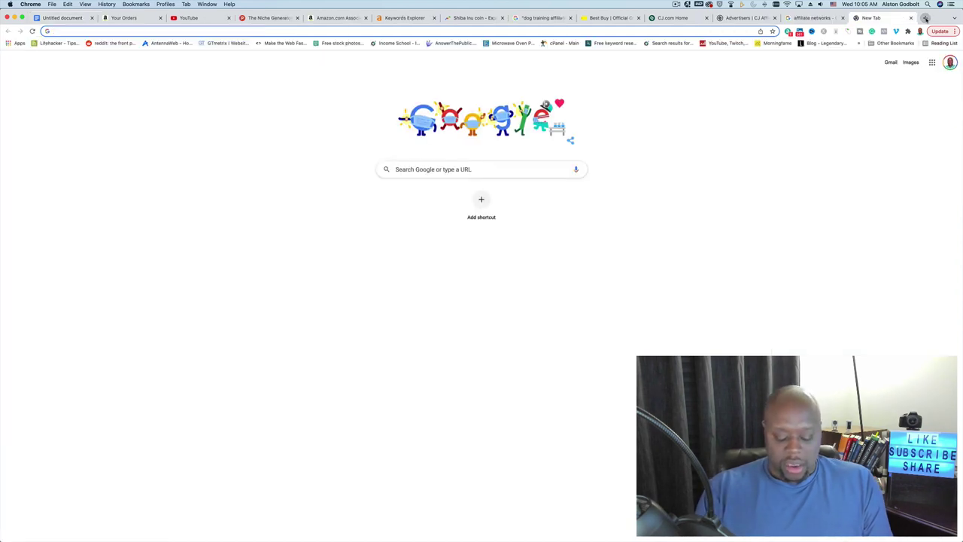
text(w)
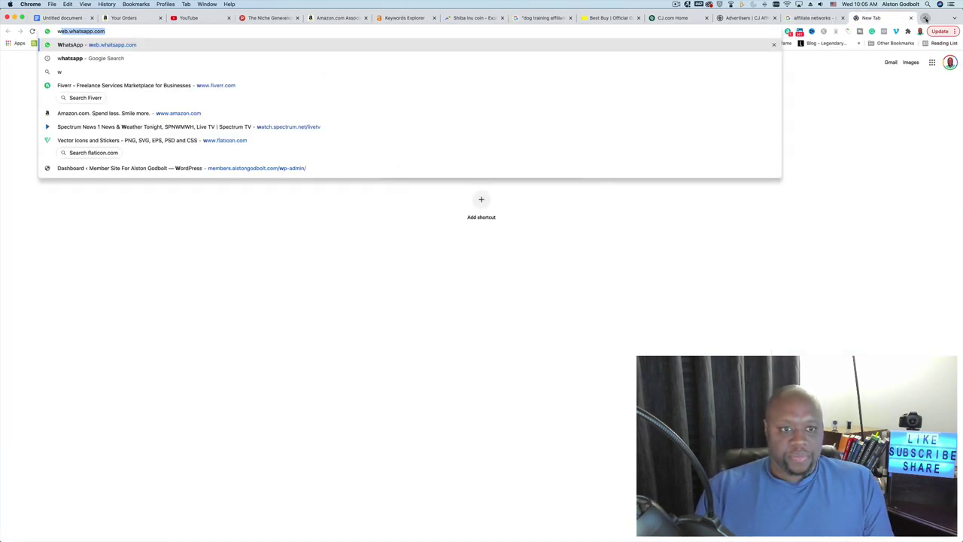
key(BackSpace)
key(BackSpace)
text(online)
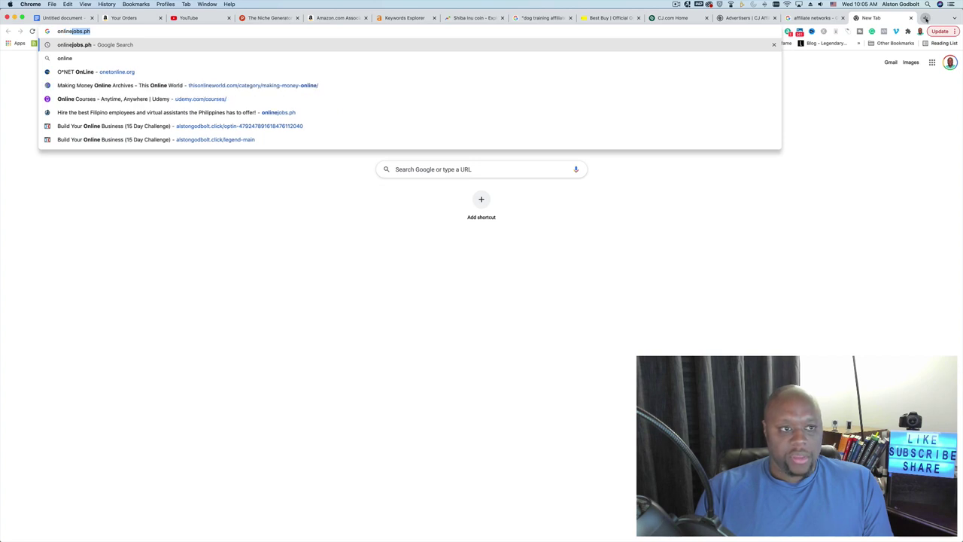
text( wh)
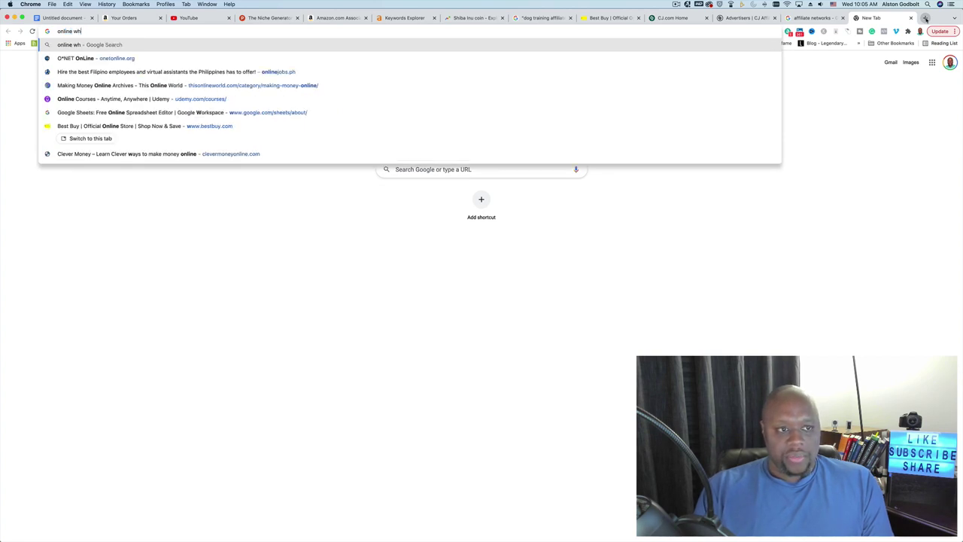
key(Down)
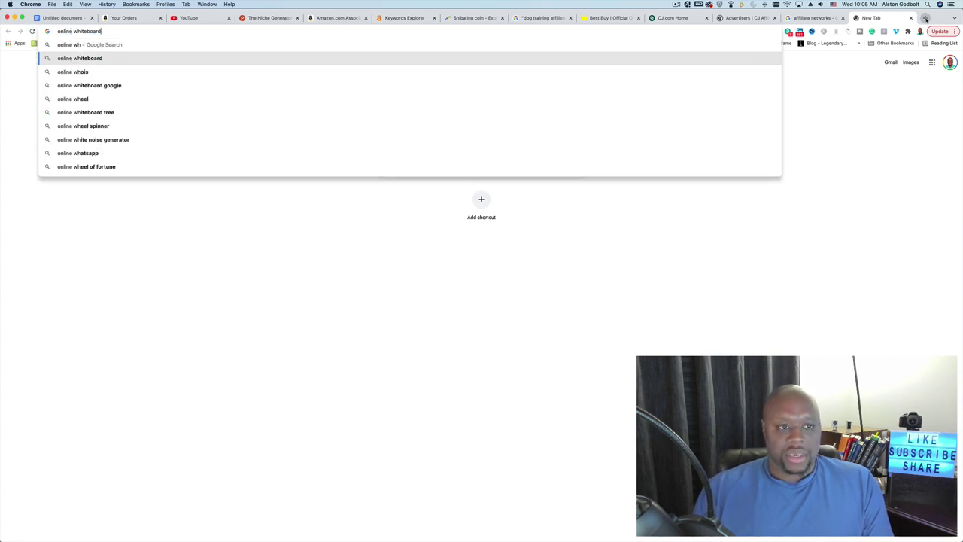
key(Return)
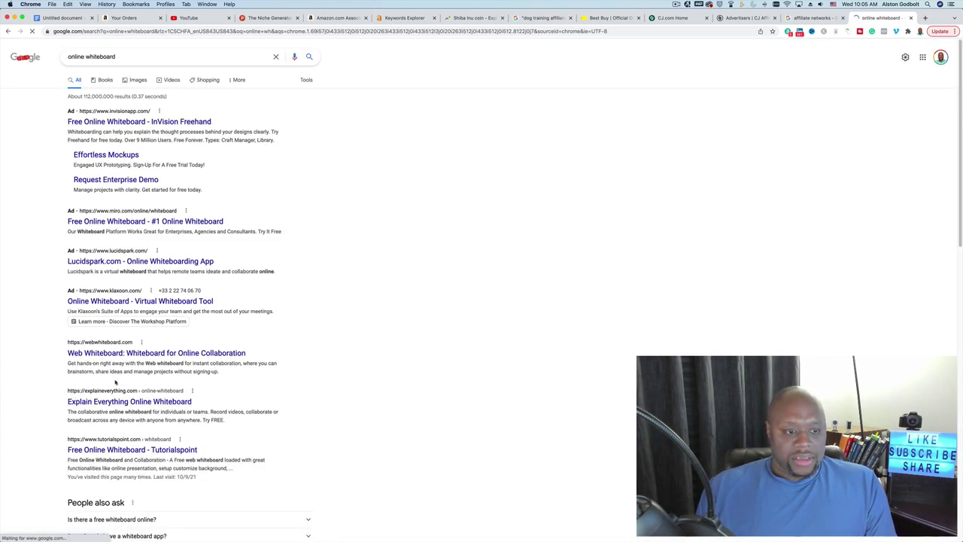
click(197, 353)
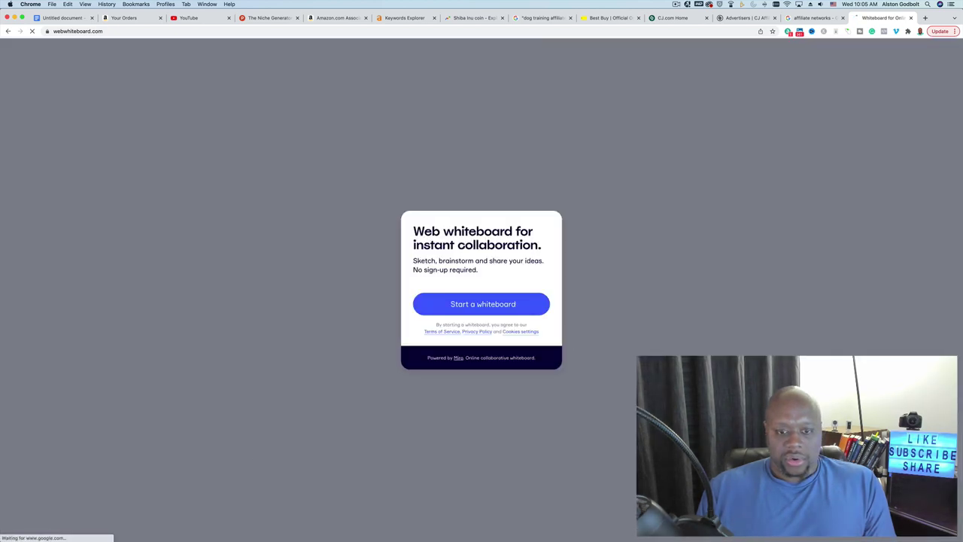
click(489, 307)
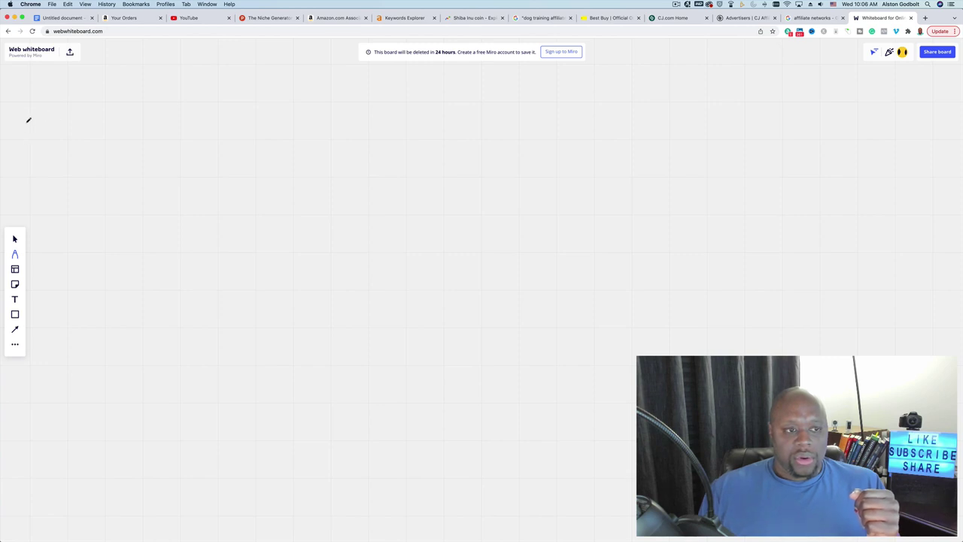
- Handwrite the platform abbreviations YT, TT, IG, Bl and FB in a column near the board's left edge
mouse_move(25, 121)
mouse_down()
mouse_move(44, 140)
mouse_move(44, 126)
mouse_up()
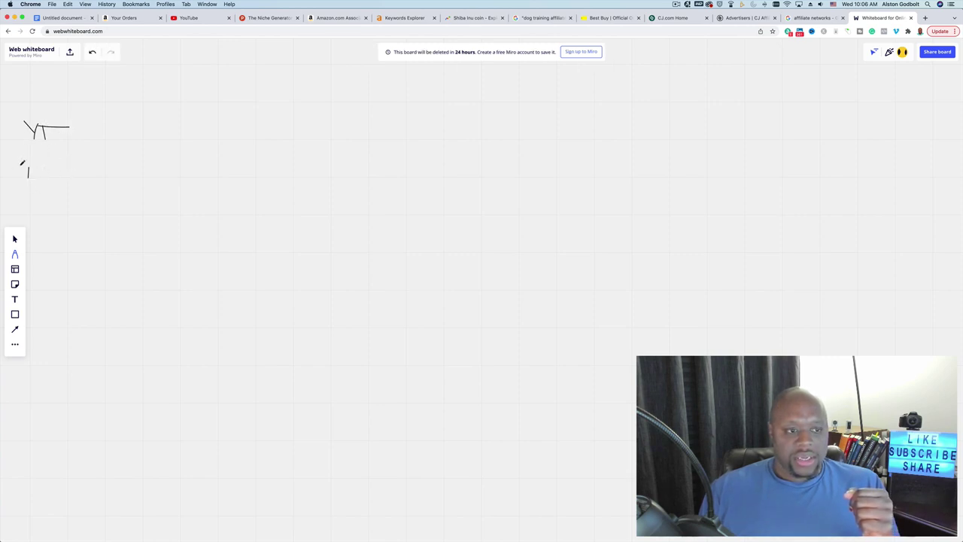
drag(21, 166, 52, 163)
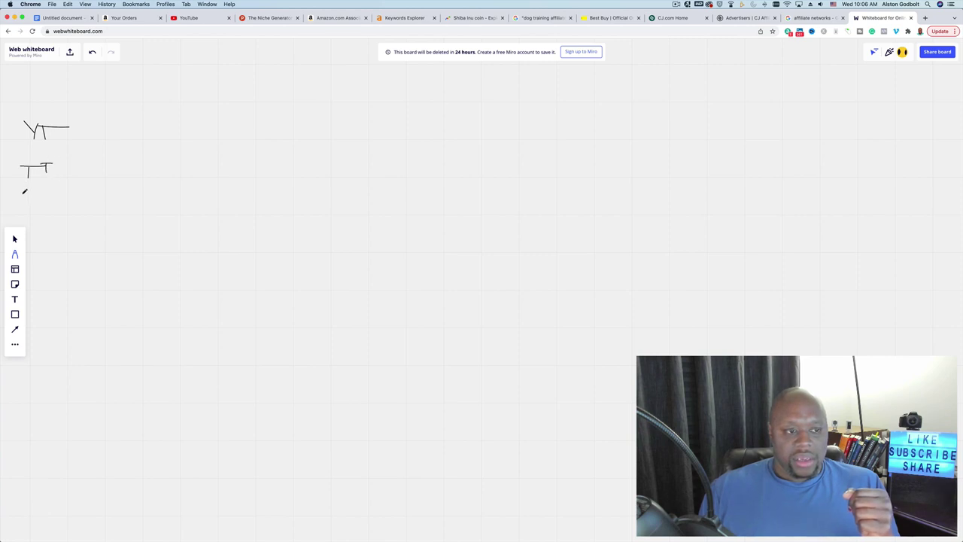
mouse_move(27, 195)
mouse_down()
mouse_move(35, 207)
mouse_move(48, 206)
mouse_move(45, 199)
mouse_up()
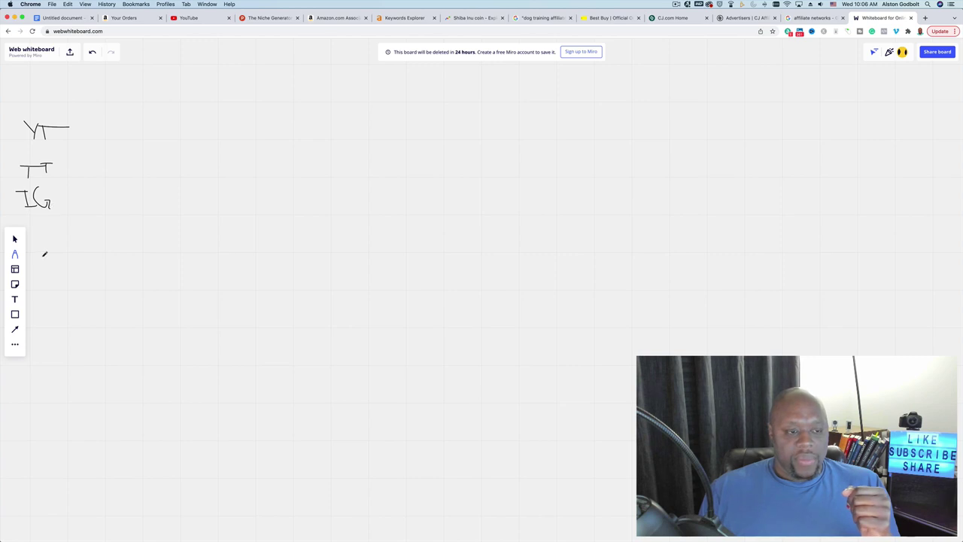
drag(39, 238, 51, 224)
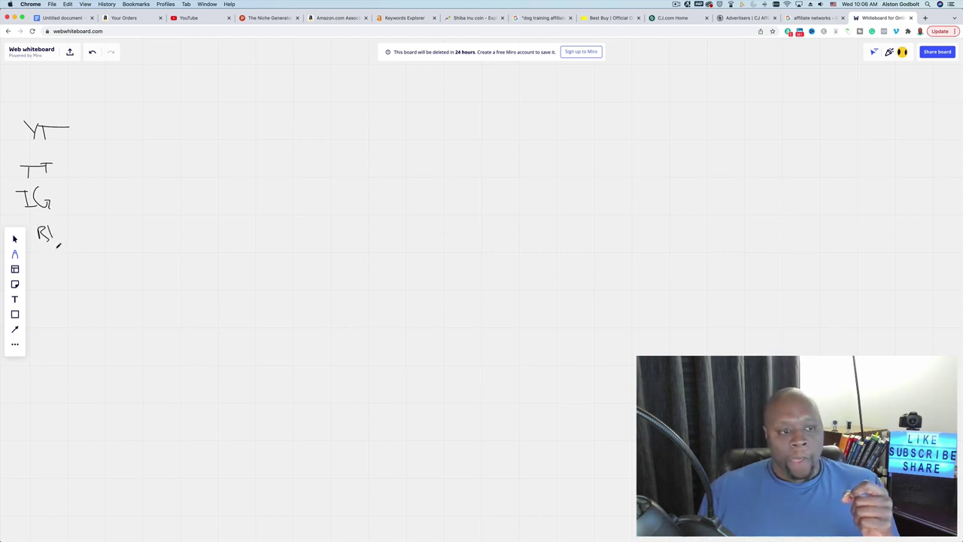
mouse_move(39, 274)
mouse_down()
mouse_move(43, 254)
mouse_move(58, 272)
mouse_move(69, 267)
mouse_up()
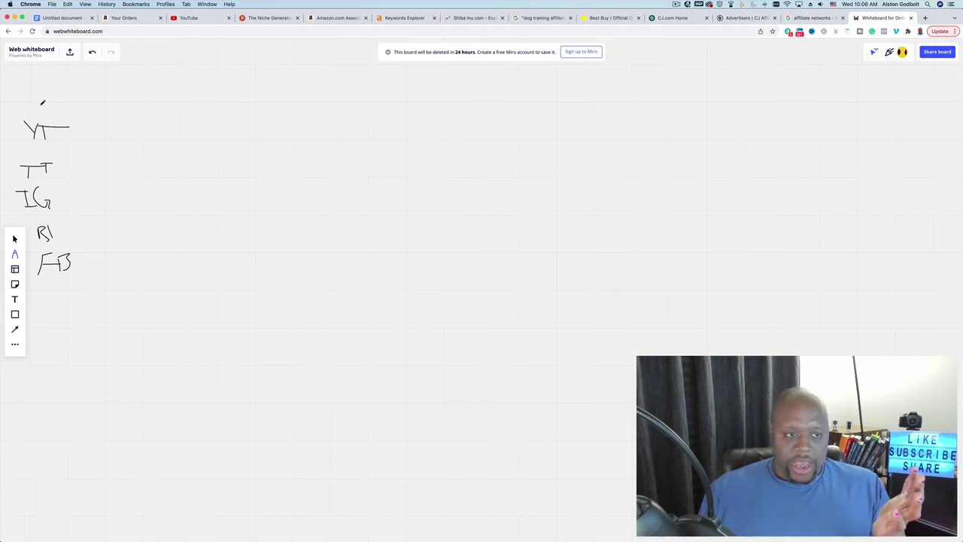
- Write the heading "Content" above the platform abbreviations and draw a bracket that joins all five of them
mouse_move(35, 100)
mouse_down()
mouse_move(33, 109)
mouse_move(102, 103)
mouse_move(81, 156)
mouse_move(87, 258)
mouse_move(74, 265)
mouse_move(81, 235)
mouse_move(54, 234)
mouse_up()
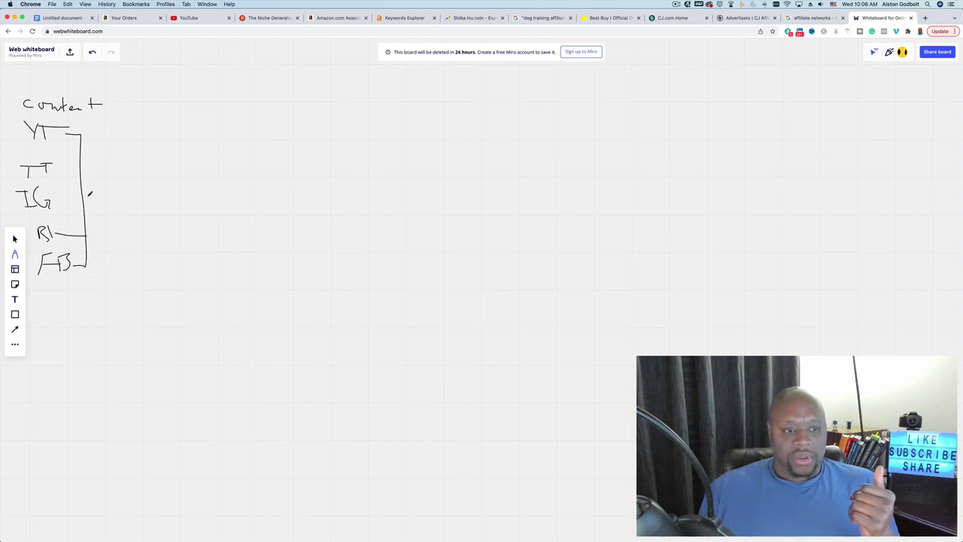
drag(80, 199, 46, 200)
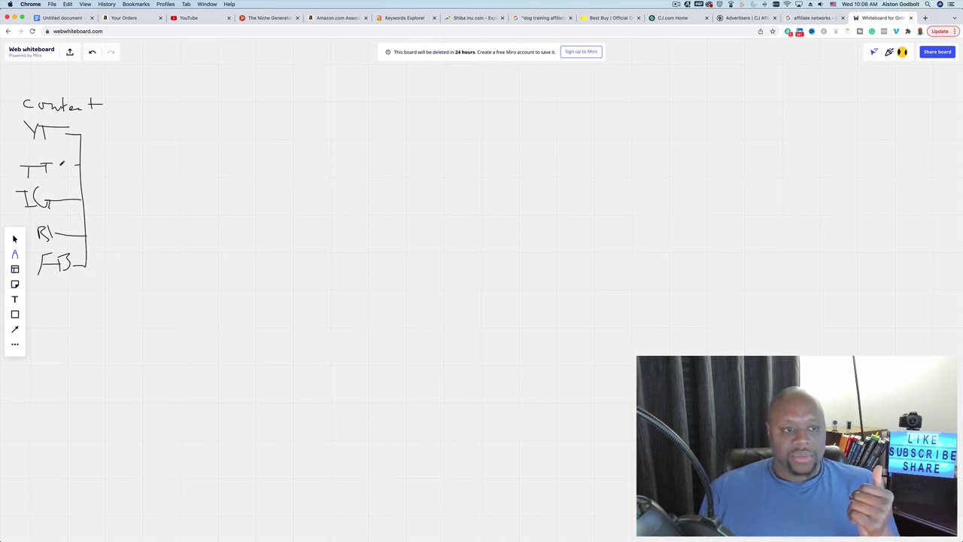
drag(62, 164, 54, 166)
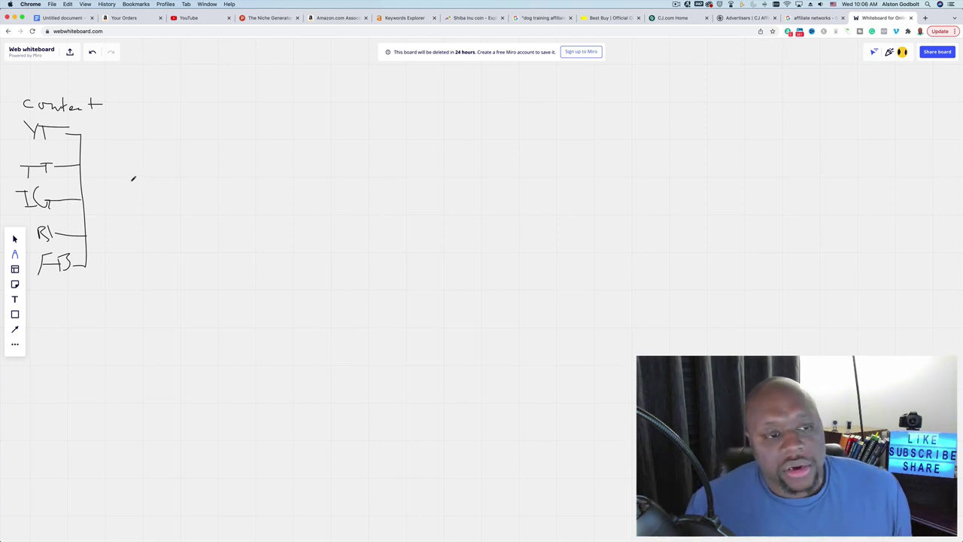
- Draw a tall page outline beside the platform list and an arrow from the bracket to it
drag(129, 126, 134, 155)
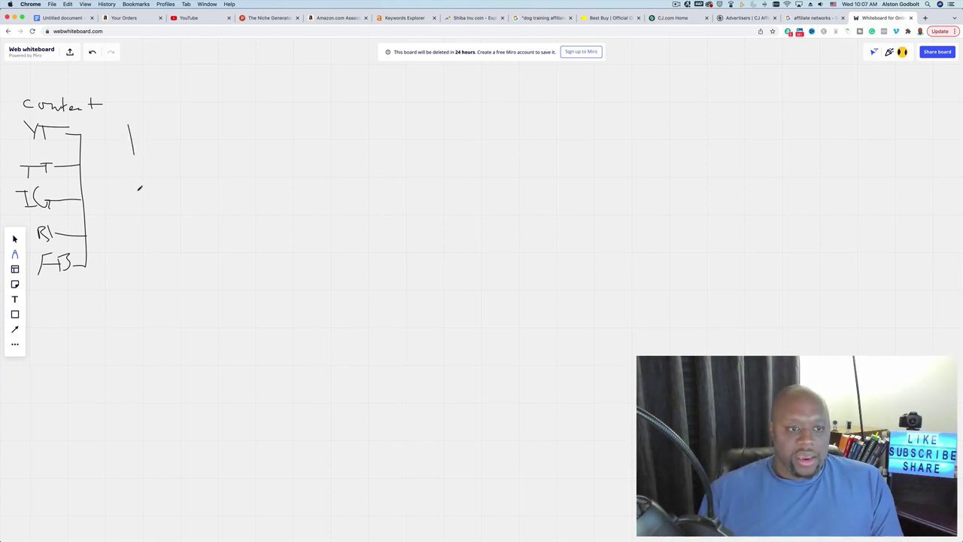
mouse_move(139, 190)
mouse_down()
mouse_move(135, 262)
mouse_move(192, 248)
mouse_move(197, 104)
mouse_move(152, 103)
mouse_move(131, 109)
mouse_move(129, 121)
mouse_up()
drag(85, 192, 128, 189)
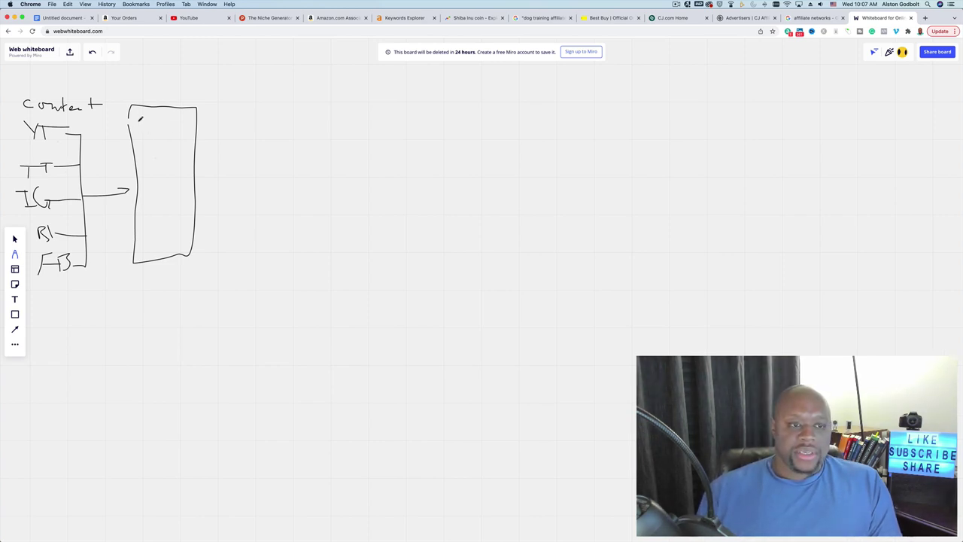
- Sketch two wavy headline lines inside the page outline and three stacked boxes below them labelled N, @ and Sub
drag(140, 122, 194, 120)
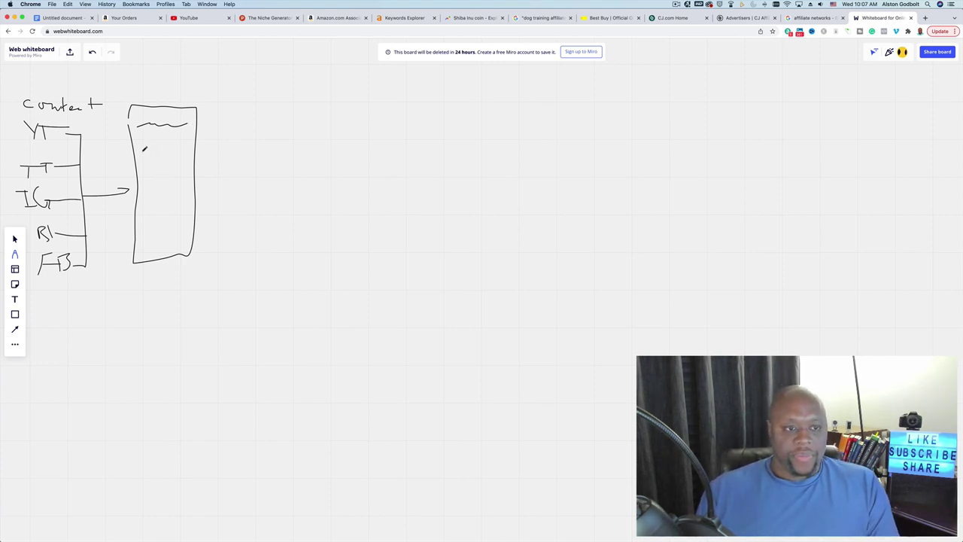
mouse_move(158, 141)
mouse_down()
mouse_move(182, 152)
mouse_move(143, 182)
mouse_move(181, 174)
mouse_move(180, 160)
mouse_move(143, 163)
mouse_move(146, 206)
mouse_move(179, 208)
mouse_move(178, 190)
mouse_move(146, 190)
mouse_up()
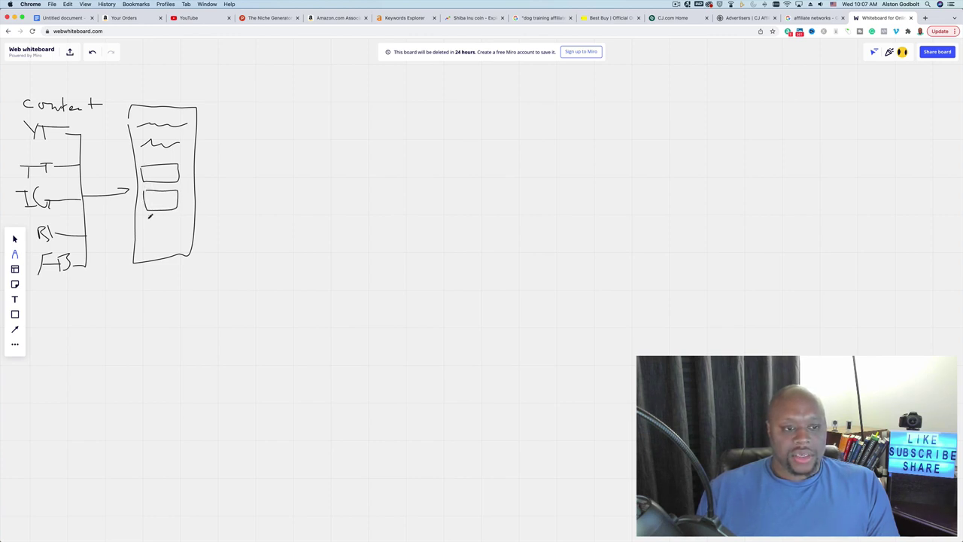
drag(157, 232, 181, 231)
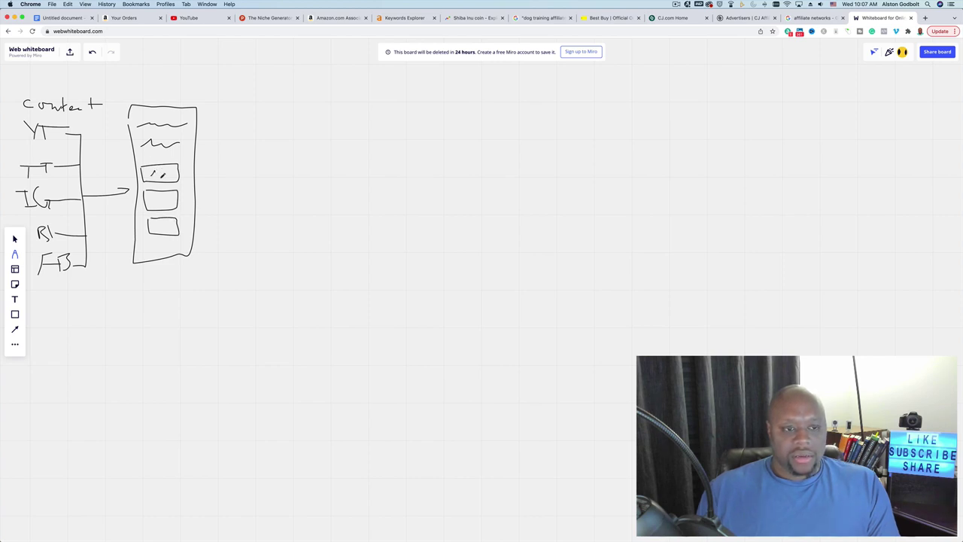
drag(151, 170, 165, 169)
mouse_move(153, 200)
mouse_down()
mouse_move(164, 196)
mouse_move(155, 202)
mouse_up()
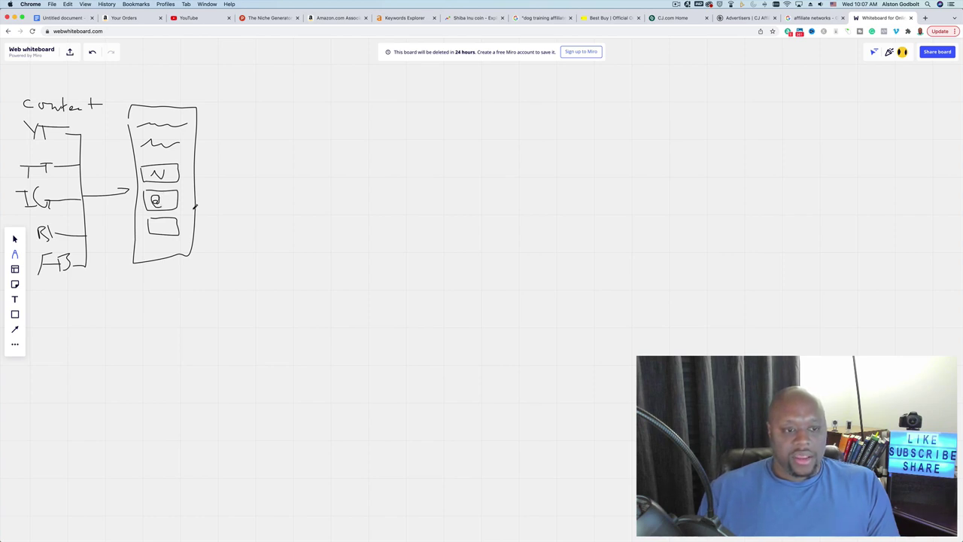
mouse_move(163, 222)
mouse_down()
mouse_move(156, 232)
mouse_move(178, 229)
mouse_up()
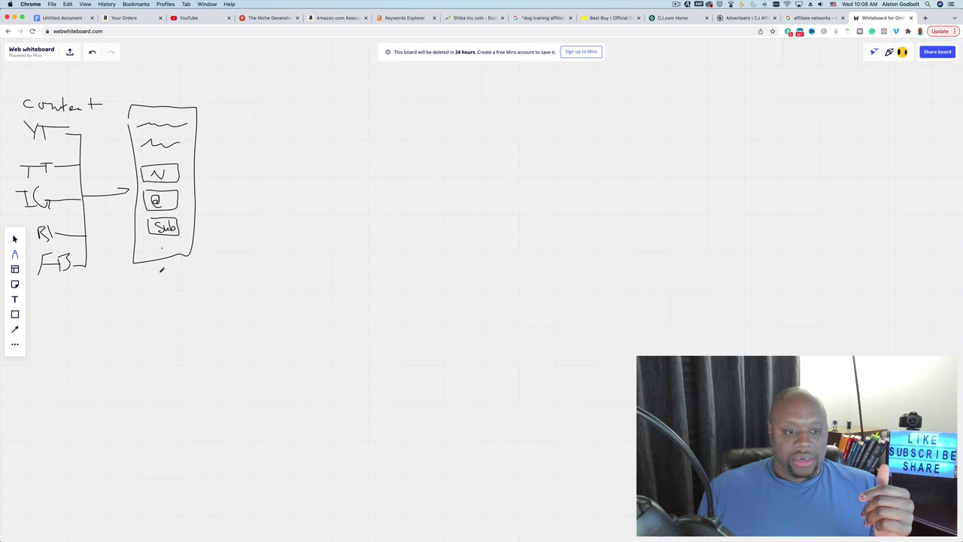
- Draw a downward arrow from the opt-in page to a few short lines headed "List"
mouse_move(161, 249)
mouse_down()
mouse_move(160, 291)
mouse_move(178, 309)
mouse_move(155, 329)
mouse_move(166, 330)
mouse_up()
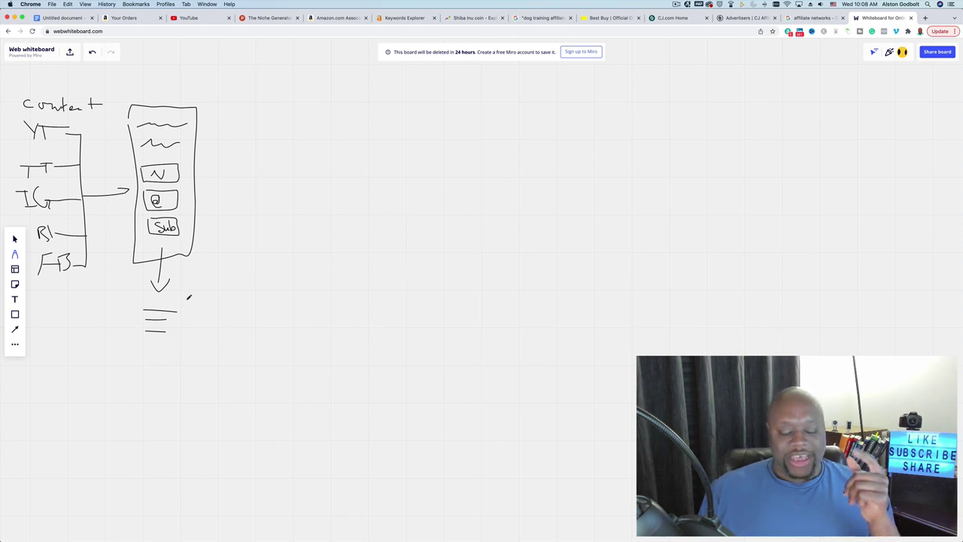
mouse_move(141, 293)
mouse_down()
mouse_move(141, 304)
mouse_move(172, 310)
mouse_move(181, 298)
mouse_up()
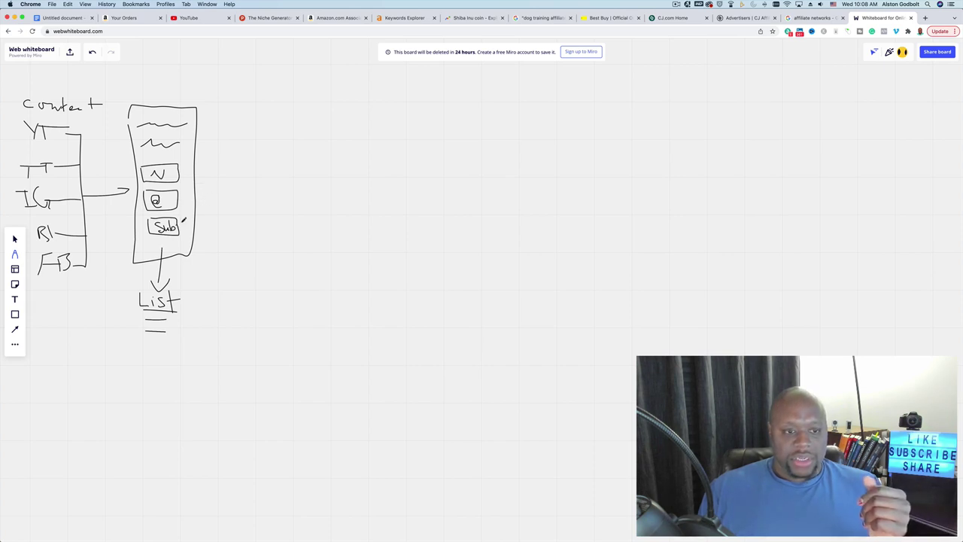
- Draw a line from the Sub box toward a second tall page outline and label that page "AO/BP"
drag(178, 225, 230, 194)
mouse_move(250, 111)
mouse_down()
mouse_move(241, 249)
mouse_move(308, 252)
mouse_move(311, 112)
mouse_move(251, 110)
mouse_up()
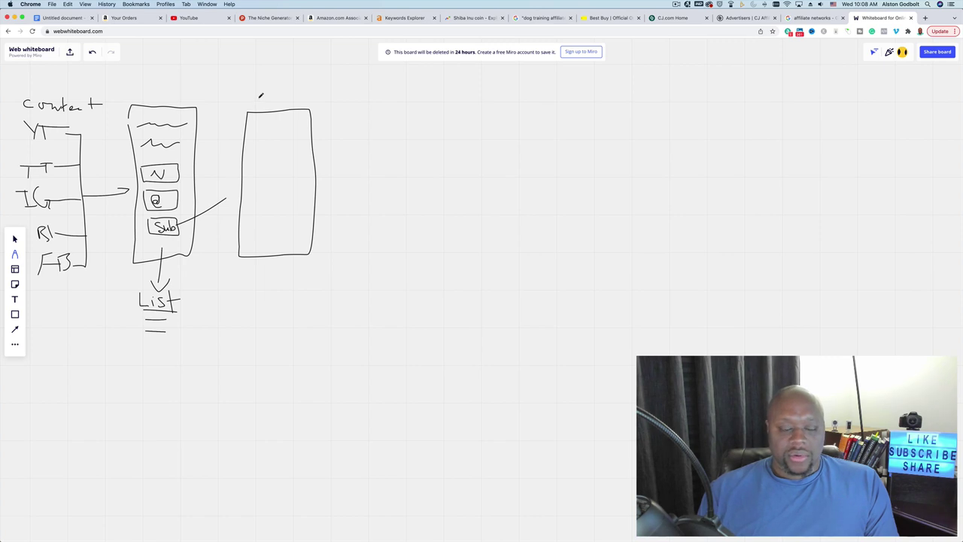
mouse_move(257, 103)
mouse_down()
mouse_move(260, 92)
mouse_move(299, 111)
mouse_move(300, 101)
mouse_up()
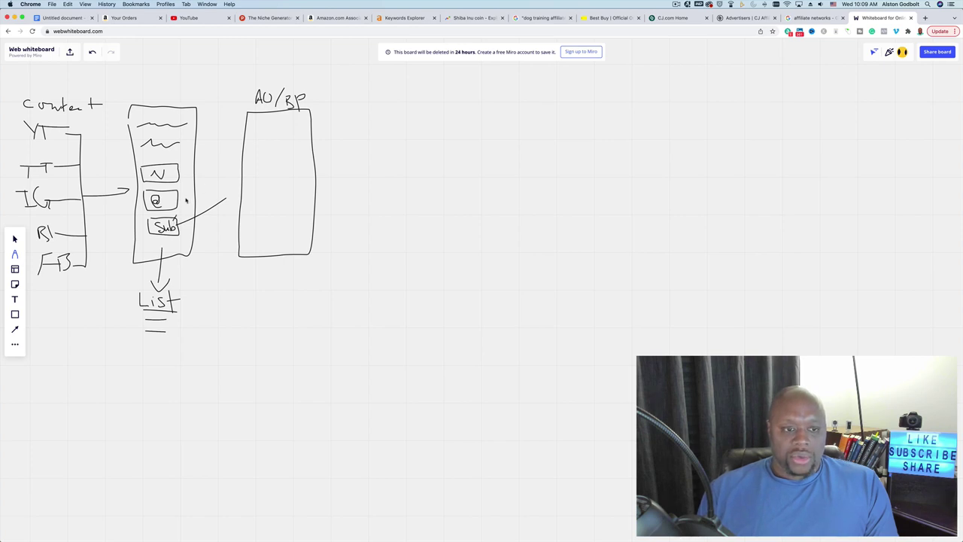
- Sketch a curved, hatched bridge from the Sub box to the AO/BP page and a video frame with a play triangle inside that page
mouse_move(179, 215)
mouse_down()
mouse_move(214, 174)
mouse_move(285, 179)
mouse_up()
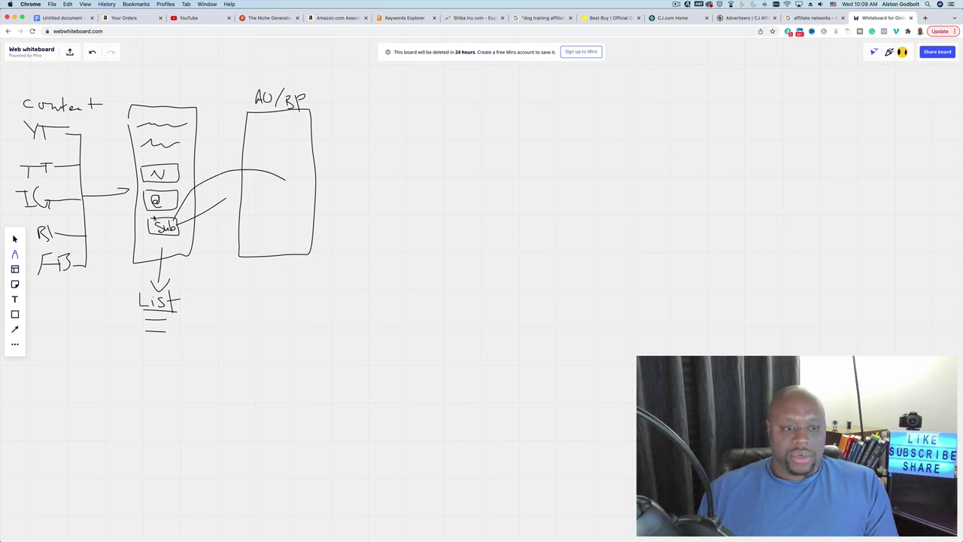
mouse_move(154, 223)
mouse_down()
mouse_move(156, 198)
mouse_move(254, 154)
mouse_move(286, 173)
mouse_move(268, 176)
mouse_move(257, 164)
mouse_move(252, 177)
mouse_move(221, 181)
mouse_move(201, 166)
mouse_move(200, 179)
mouse_move(178, 184)
mouse_up()
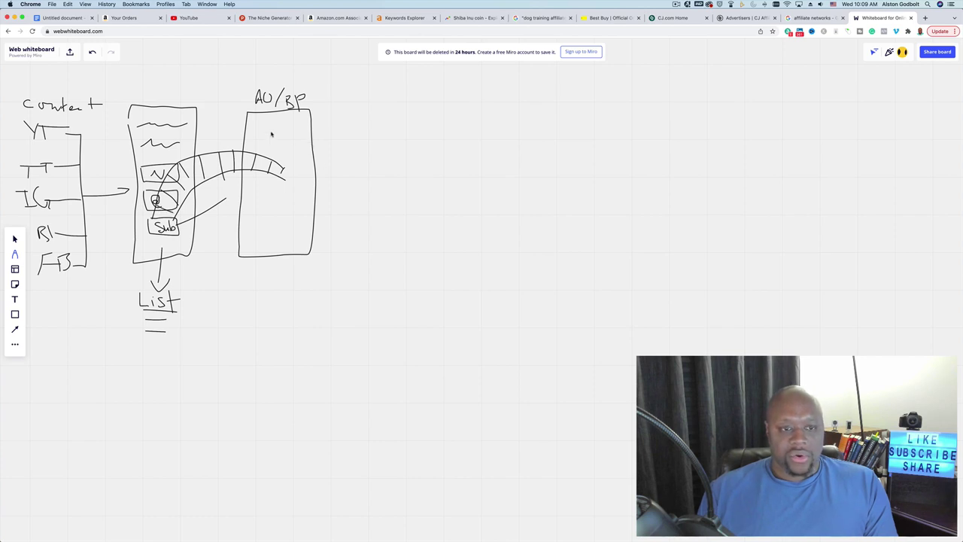
mouse_move(257, 126)
mouse_down()
mouse_move(257, 155)
mouse_move(294, 166)
mouse_move(299, 122)
mouse_move(256, 122)
mouse_up()
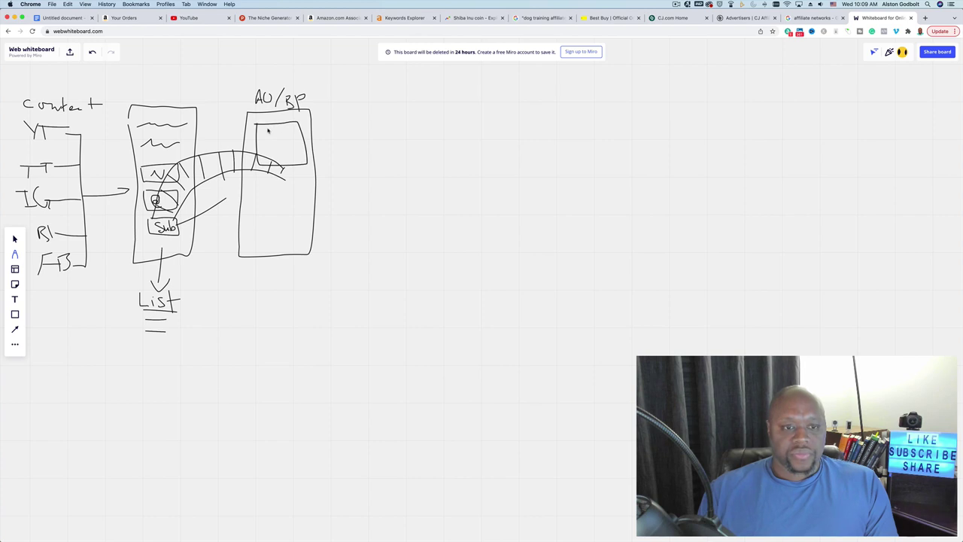
mouse_move(277, 159)
mouse_down()
mouse_move(289, 143)
mouse_move(268, 135)
mouse_up()
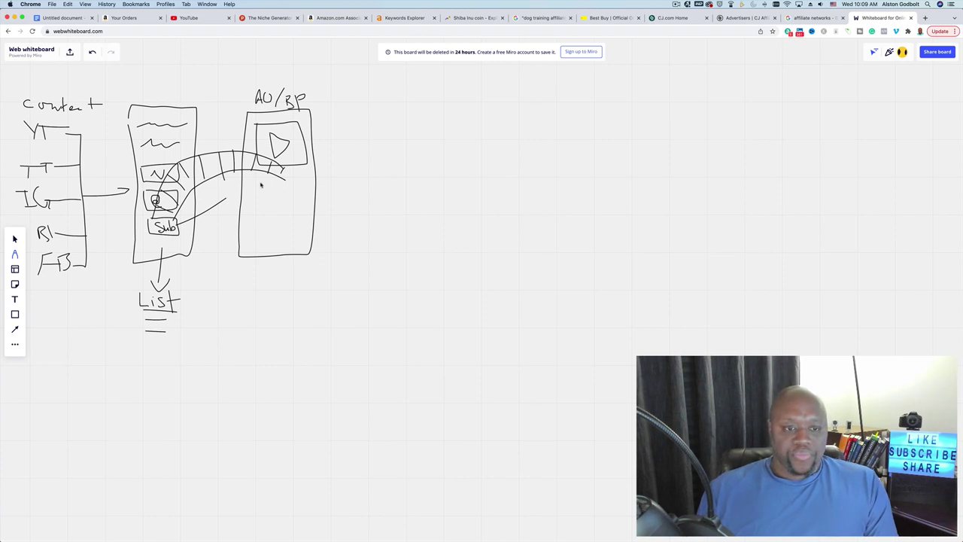
- Draw a box labelled AL below the video frame in the AO/BP page and an arrow from it to a third tall page outline
mouse_move(257, 209)
mouse_down()
mouse_move(306, 203)
mouse_move(305, 187)
mouse_move(265, 184)
mouse_up()
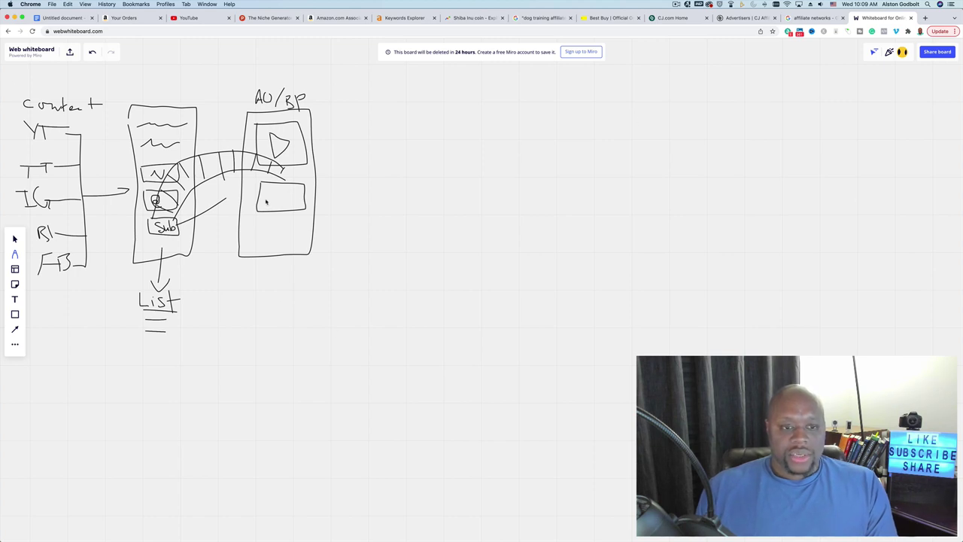
mouse_move(267, 204)
mouse_down()
mouse_move(270, 188)
mouse_move(286, 207)
mouse_up()
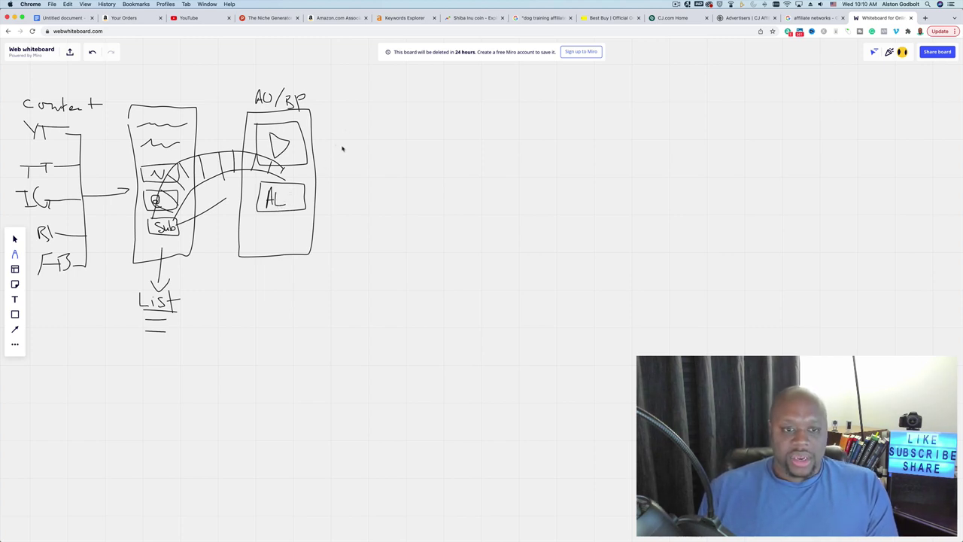
mouse_move(358, 116)
mouse_down()
mouse_move(362, 252)
mouse_move(430, 249)
mouse_move(419, 118)
mouse_move(359, 111)
mouse_up()
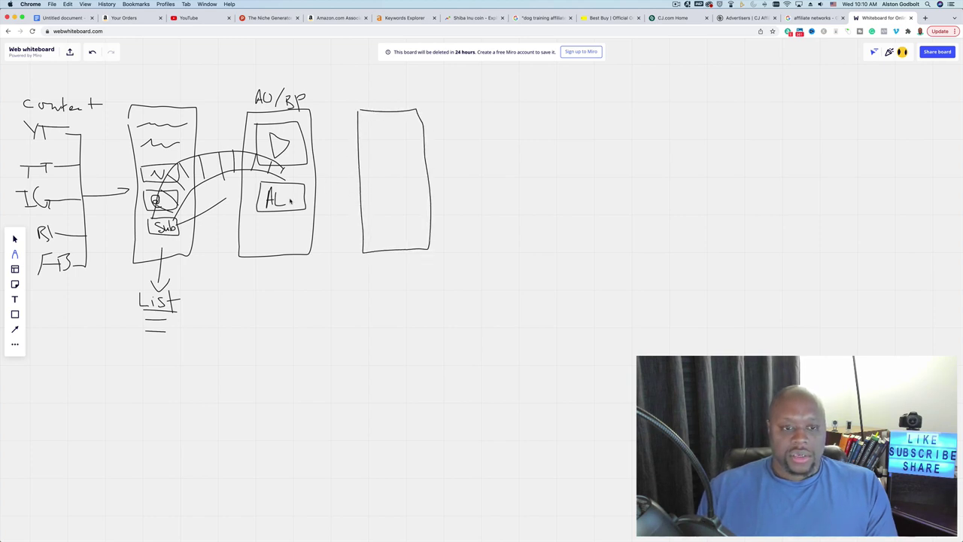
drag(291, 200, 365, 178)
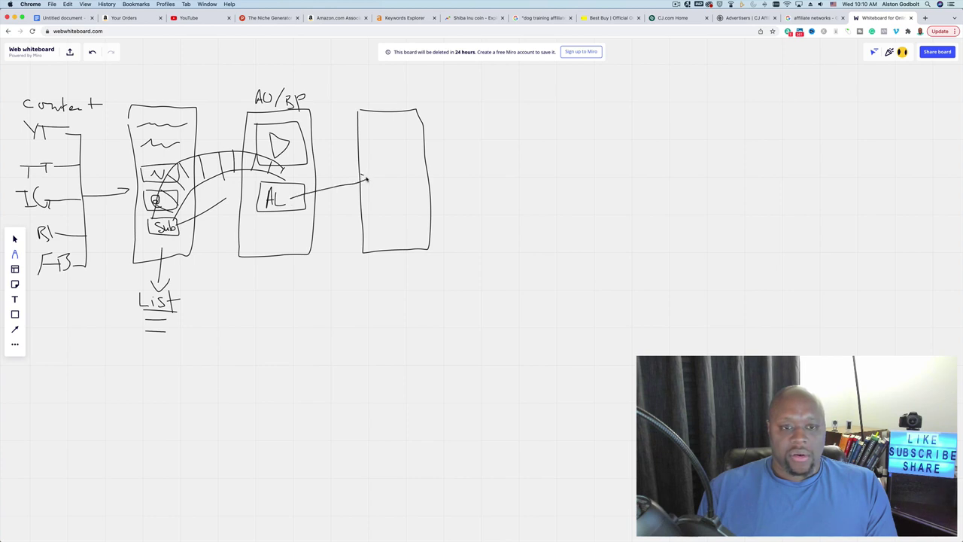
- Label the third page $$ and sketch a video frame with a play triangle and a $$ box inside it
drag(373, 86, 364, 99)
mouse_move(369, 84)
mouse_down()
mouse_move(368, 102)
mouse_move(382, 84)
mouse_up()
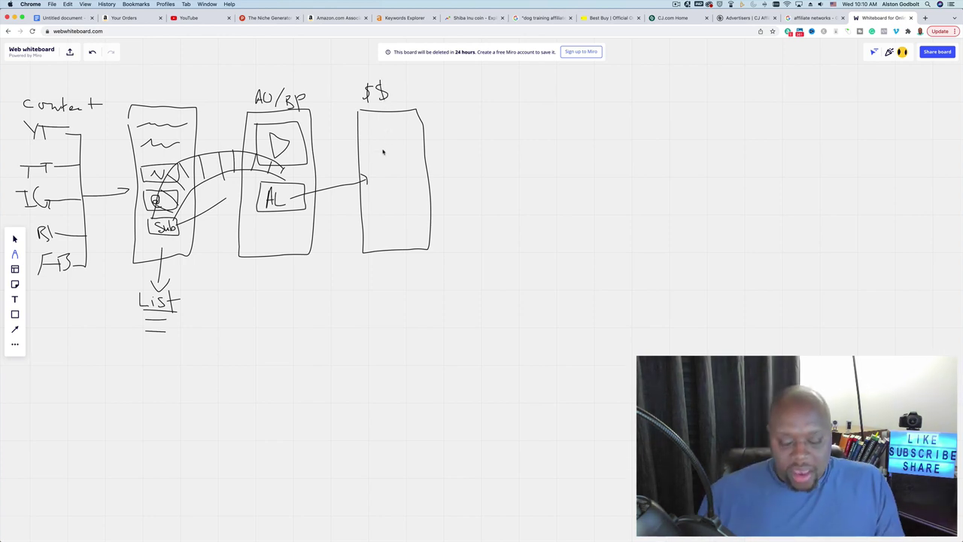
mouse_move(368, 130)
mouse_down()
mouse_move(372, 170)
mouse_move(414, 166)
mouse_move(423, 146)
mouse_move(417, 114)
mouse_move(368, 122)
mouse_move(394, 162)
mouse_move(412, 144)
mouse_move(389, 127)
mouse_up()
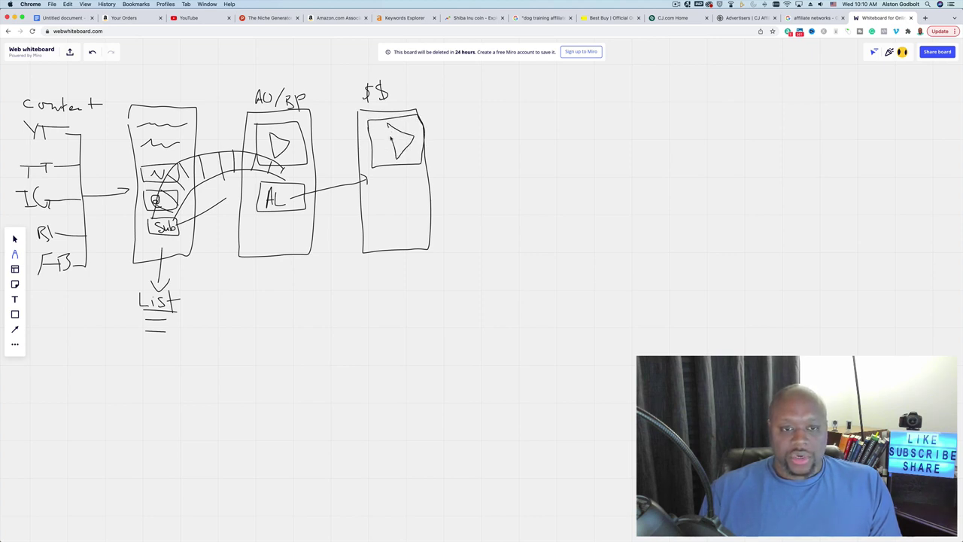
mouse_move(379, 179)
mouse_down()
mouse_move(377, 195)
mouse_move(410, 194)
mouse_move(417, 172)
mouse_move(381, 173)
mouse_move(405, 191)
mouse_up()
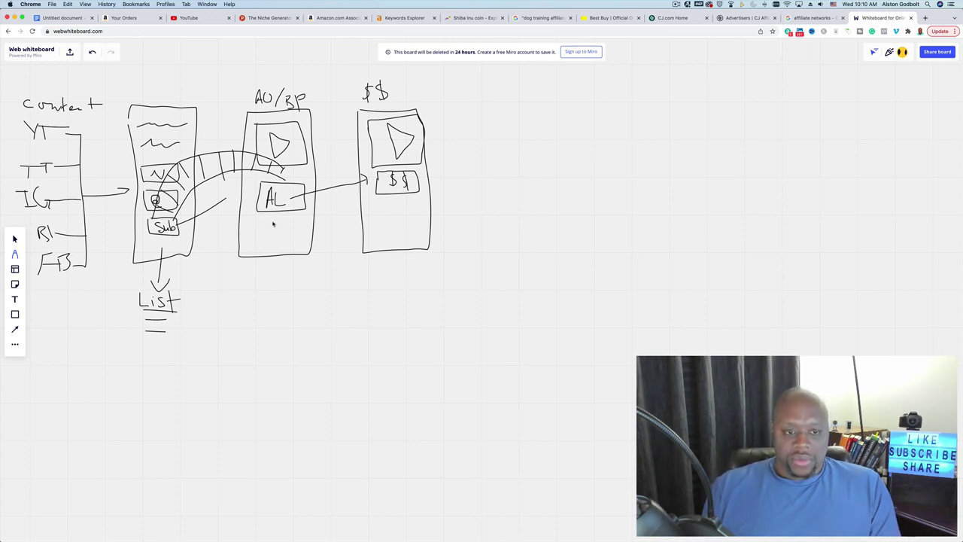
- Write "Bonus" below the AL box at the bottom of the AO/BP page
mouse_move(242, 244)
mouse_down()
mouse_move(254, 235)
mouse_move(244, 256)
mouse_move(283, 235)
mouse_move(304, 250)
mouse_up()
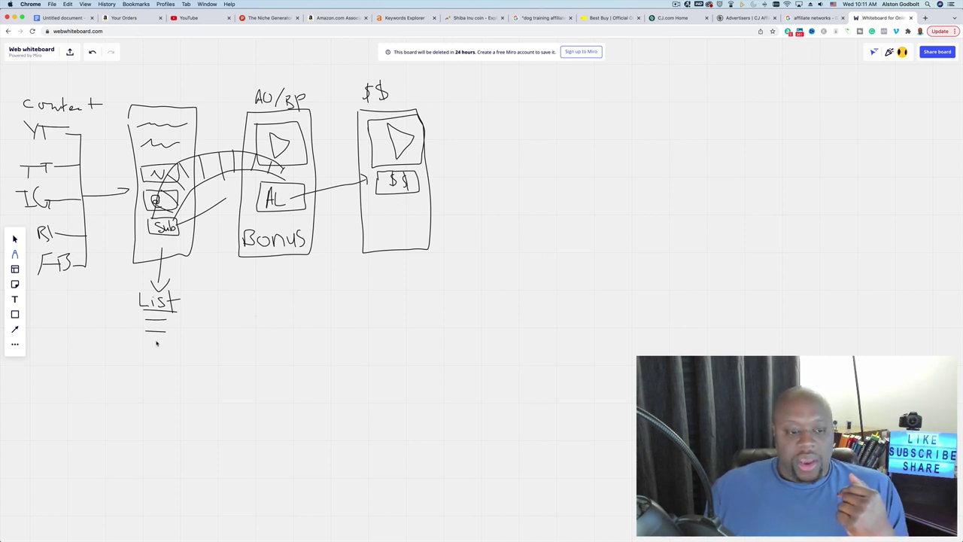
- Draw a downward arrow from the List lines to a row of four envelopes
drag(155, 370, 155, 379)
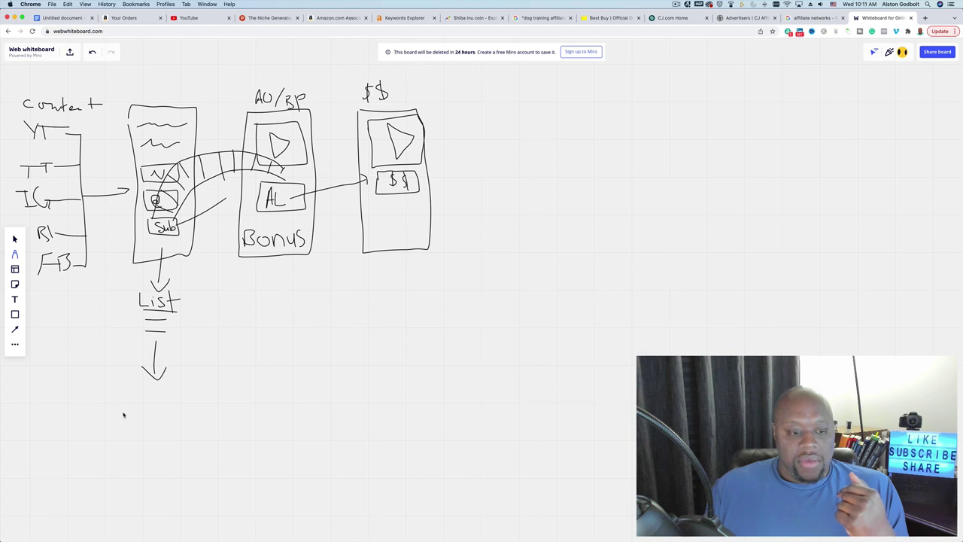
mouse_move(100, 393)
mouse_down()
mouse_move(100, 447)
mouse_move(182, 449)
mouse_move(181, 388)
mouse_move(128, 387)
mouse_move(99, 389)
mouse_move(134, 430)
mouse_move(184, 389)
mouse_move(201, 448)
mouse_move(296, 447)
mouse_move(294, 395)
mouse_move(207, 380)
mouse_move(201, 388)
mouse_move(231, 429)
mouse_move(294, 378)
mouse_move(315, 449)
mouse_move(401, 438)
mouse_up()
mouse_move(402, 401)
mouse_down()
mouse_move(400, 373)
mouse_move(306, 378)
mouse_move(351, 423)
mouse_move(401, 372)
mouse_up()
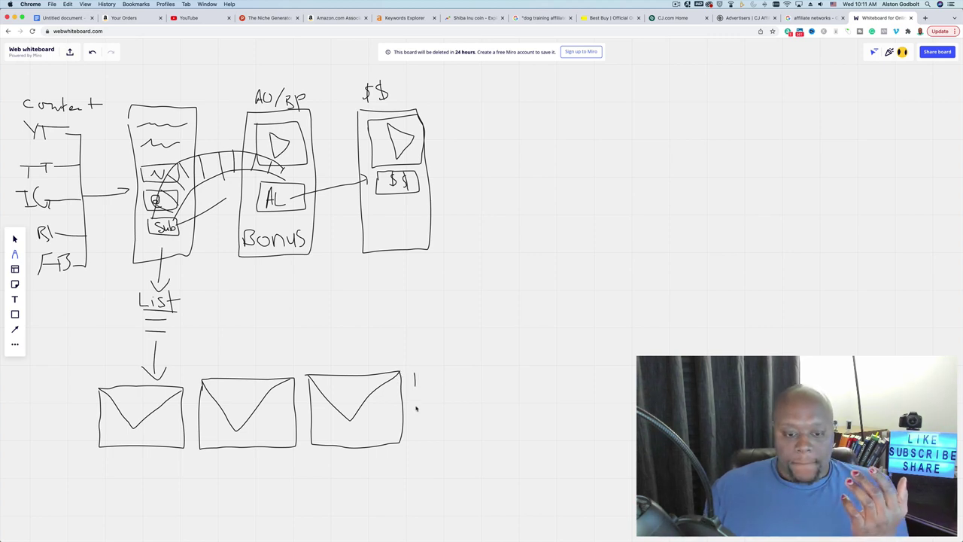
mouse_move(416, 408)
mouse_down()
mouse_move(420, 443)
mouse_move(518, 441)
mouse_move(518, 378)
mouse_move(415, 366)
mouse_move(464, 418)
mouse_move(518, 363)
mouse_up()
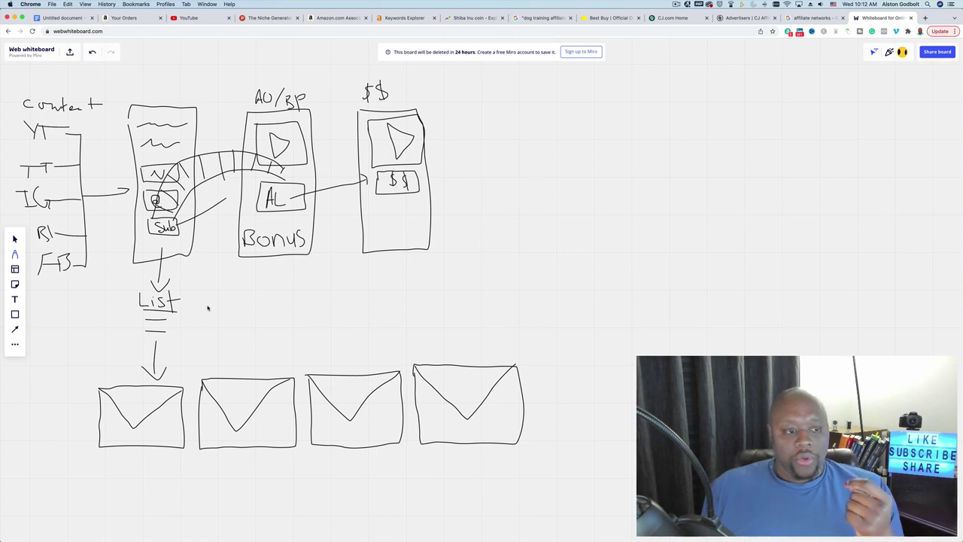
- Switch the pen to red and draw three more envelopes continuing the row, plus a smaller one below the first red envelope
click(15, 256)
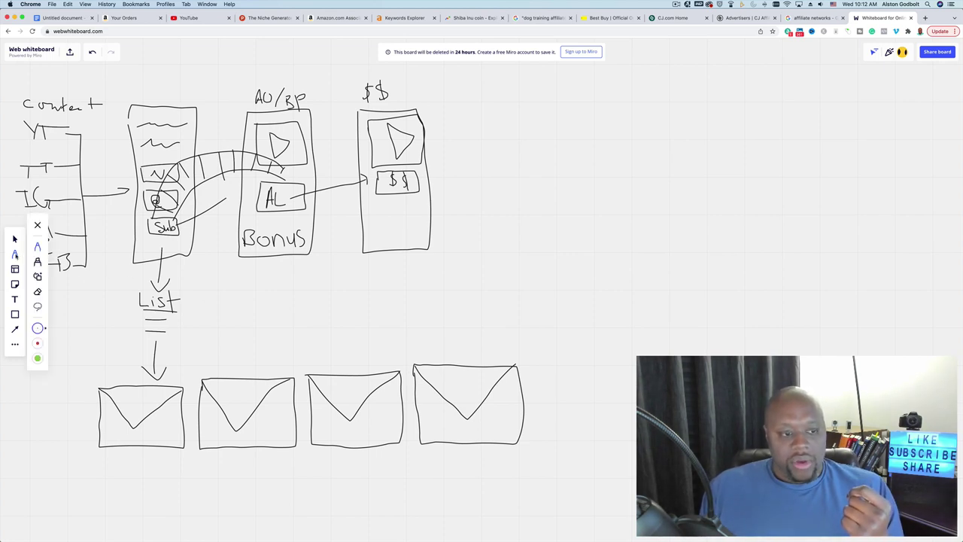
click(41, 329)
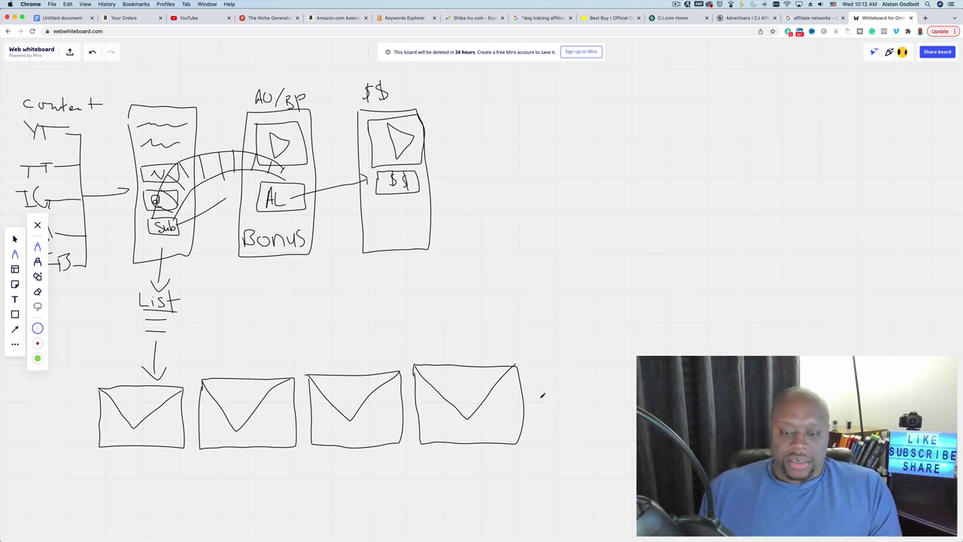
mouse_move(538, 369)
mouse_down()
mouse_move(539, 444)
mouse_move(636, 448)
mouse_up()
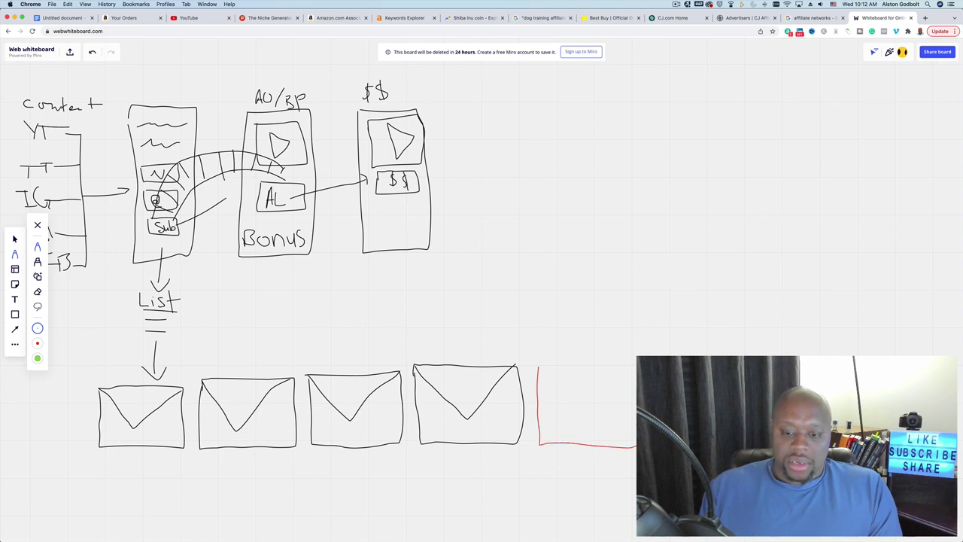
mouse_move(637, 359)
mouse_down()
mouse_move(536, 358)
mouse_move(575, 410)
mouse_move(668, 354)
mouse_up()
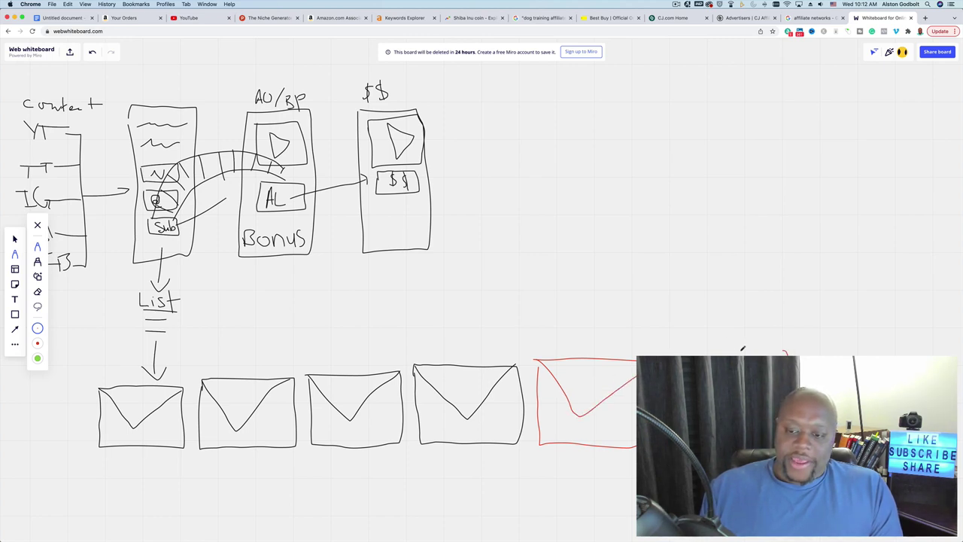
drag(742, 348, 670, 353)
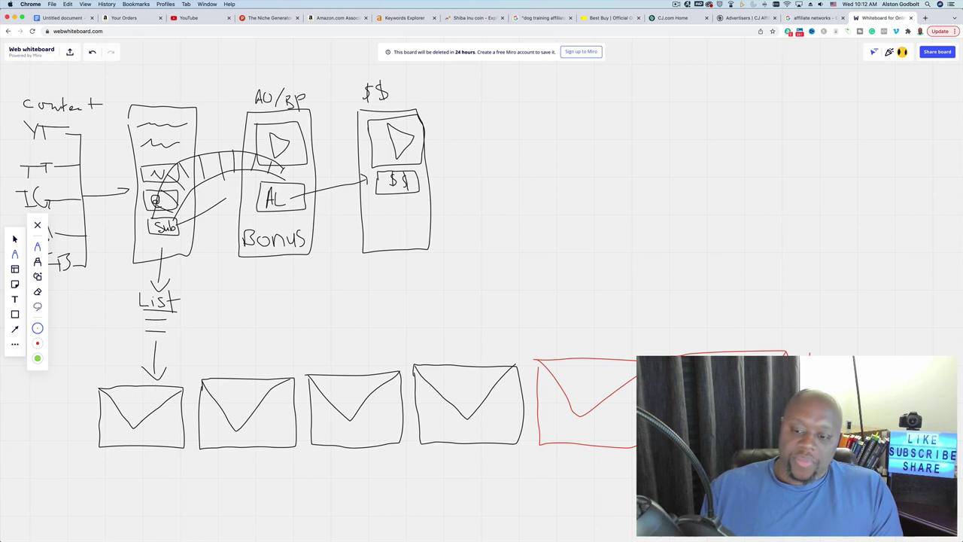
mouse_move(928, 341)
mouse_down()
mouse_move(816, 329)
mouse_move(810, 355)
mouse_up()
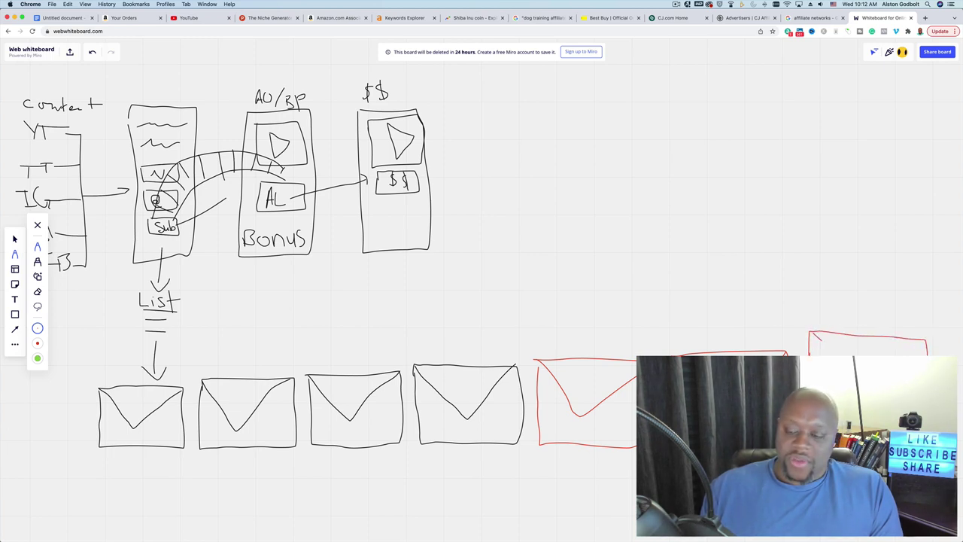
drag(927, 343, 920, 355)
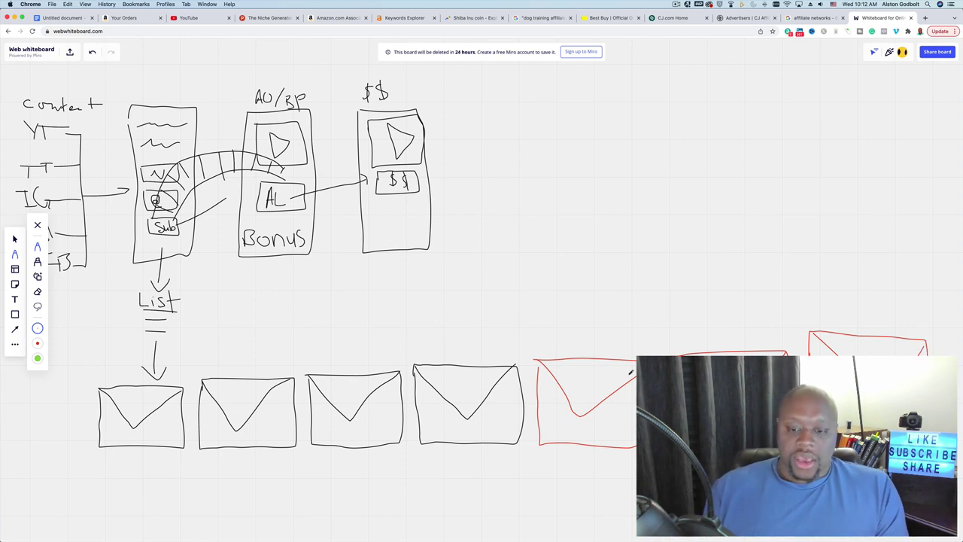
mouse_move(543, 468)
mouse_down()
mouse_move(541, 459)
mouse_move(547, 501)
mouse_move(588, 511)
mouse_move(631, 504)
mouse_up()
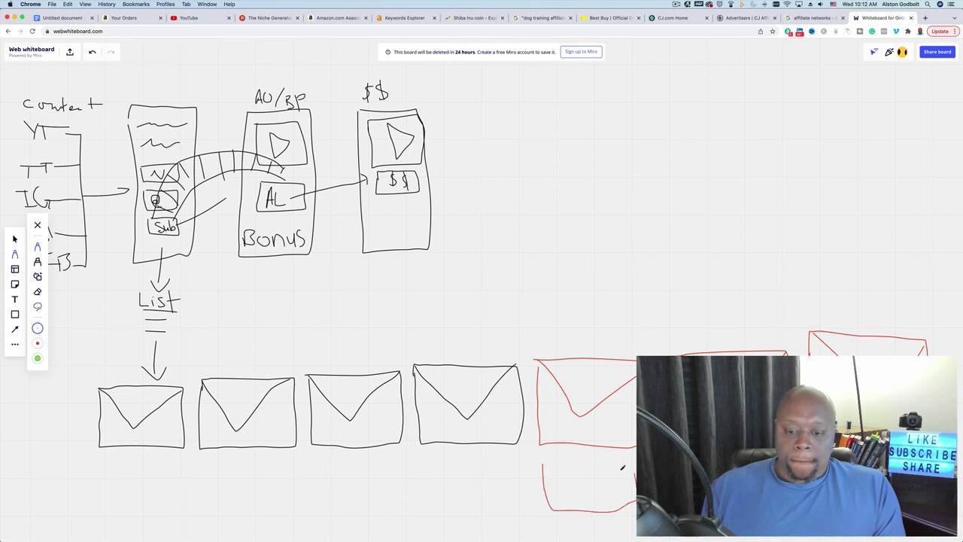
mouse_move(622, 467)
mouse_down()
mouse_move(544, 462)
mouse_move(590, 490)
mouse_move(637, 475)
mouse_up()
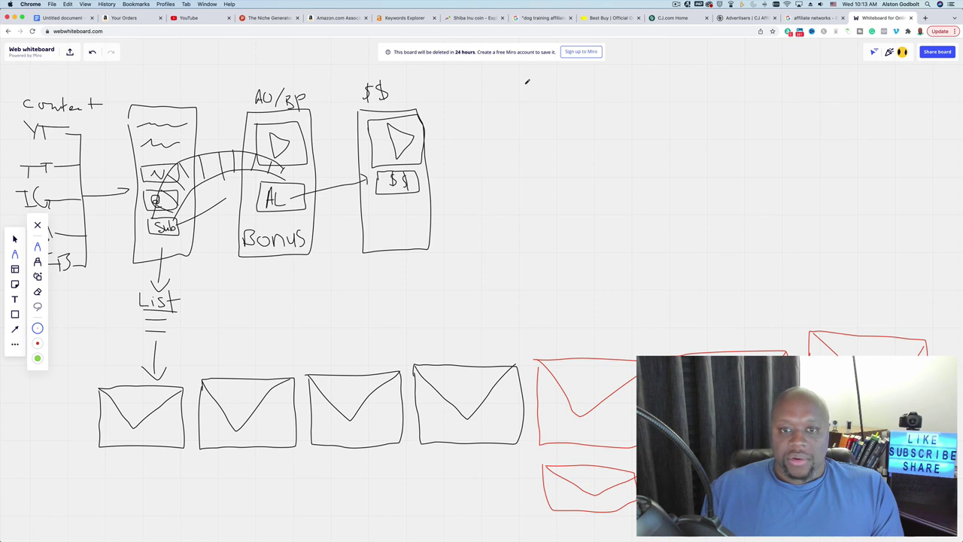
- Draw two red dollar signs in the empty area beside the $$ page, with three short horizontal lines beneath them
mouse_move(527, 82)
mouse_down()
mouse_move(550, 112)
mouse_move(526, 119)
mouse_move(522, 76)
mouse_move(567, 96)
mouse_move(570, 114)
mouse_up()
drag(569, 81, 570, 116)
mouse_move(532, 156)
mouse_down()
mouse_move(607, 156)
mouse_move(596, 168)
mouse_up()
drag(547, 186, 591, 185)
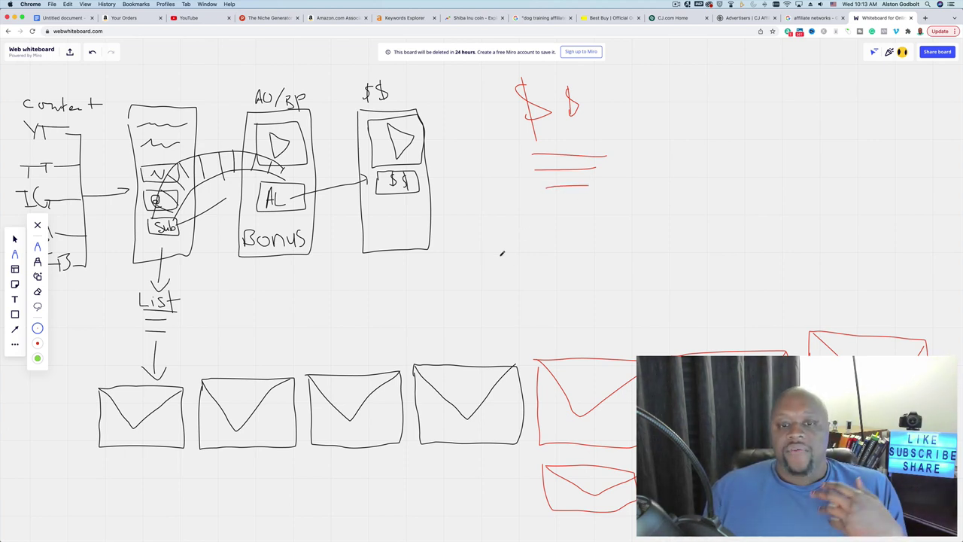
- Set the pen back to black and draw a small squiggle shaped like a 3 between the $$ page and the red dollar signs
click(38, 329)
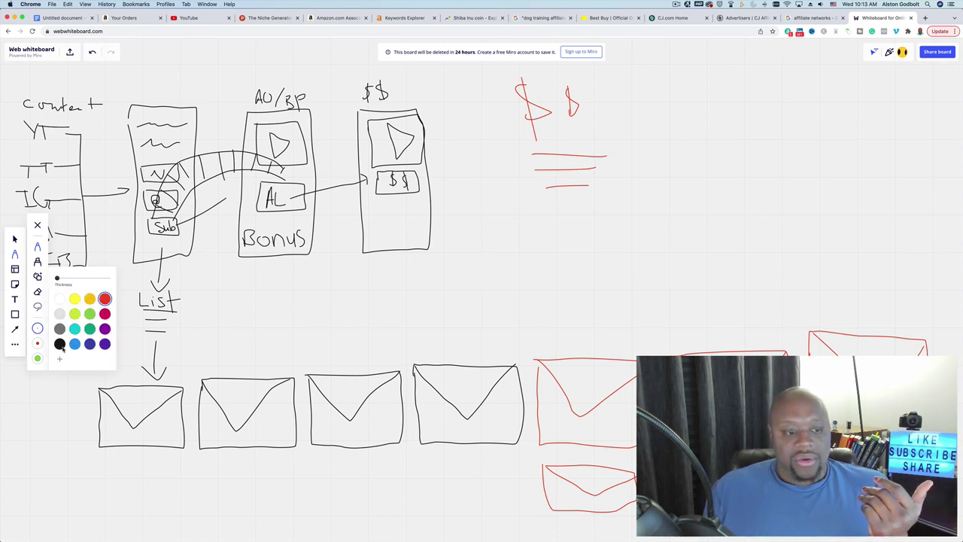
click(58, 343)
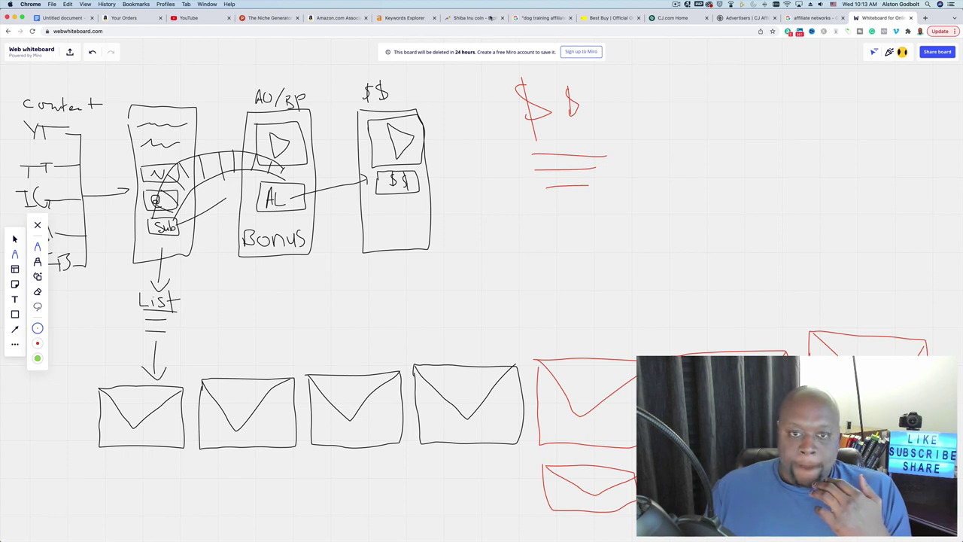
drag(447, 101, 457, 125)
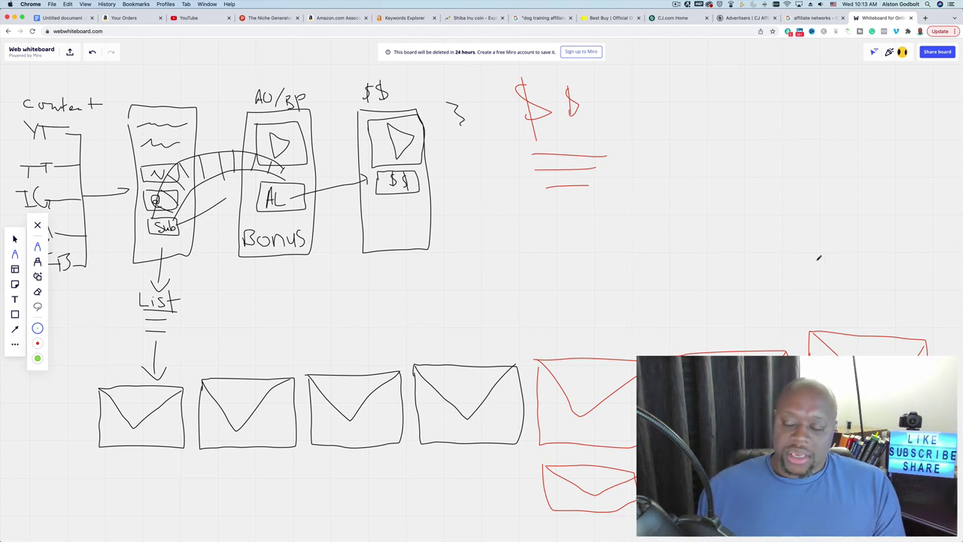
- Switch the pen to turquoise and draw a large envelope beyond the red dollar signs
click(39, 330)
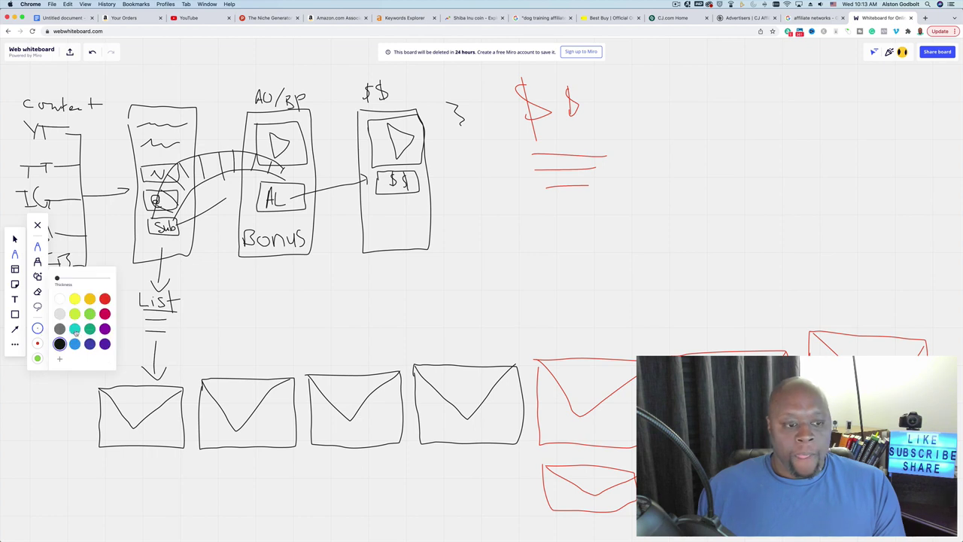
click(74, 329)
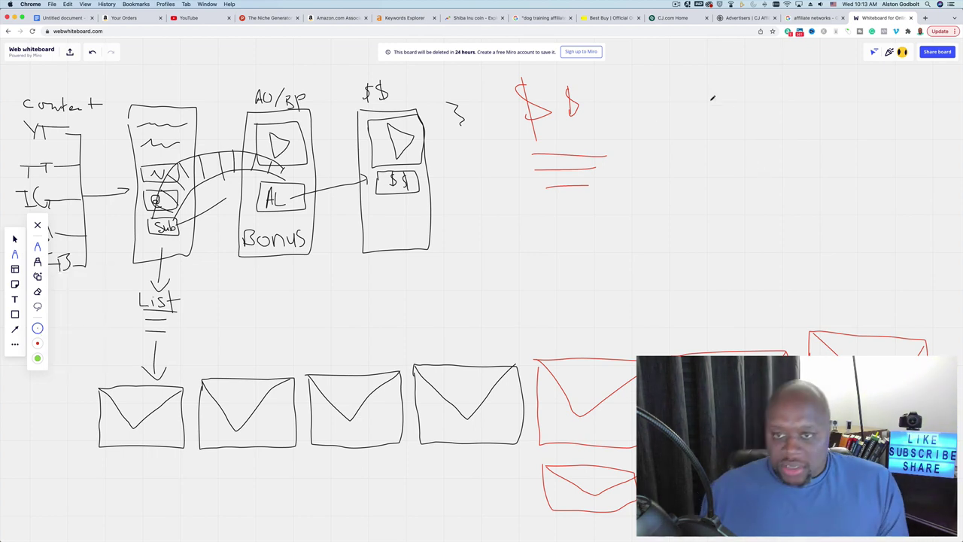
mouse_move(711, 100)
mouse_down()
mouse_move(724, 152)
mouse_move(837, 140)
mouse_move(821, 72)
mouse_move(720, 76)
mouse_move(712, 92)
mouse_move(714, 84)
mouse_move(783, 124)
mouse_move(822, 75)
mouse_up()
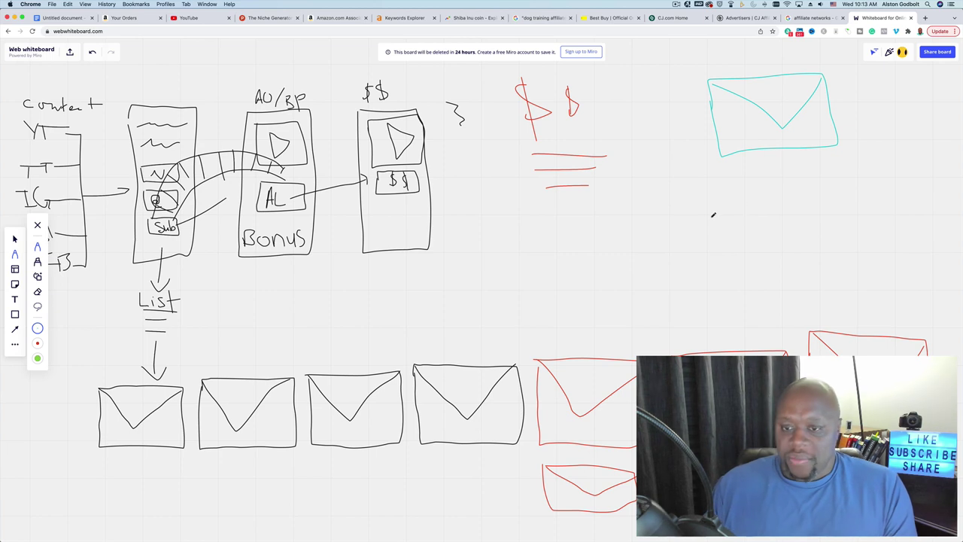
- Below the turquoise envelope, draw a play triangle followed by "TT" and "Blog", separated by commas
drag(678, 201, 678, 241)
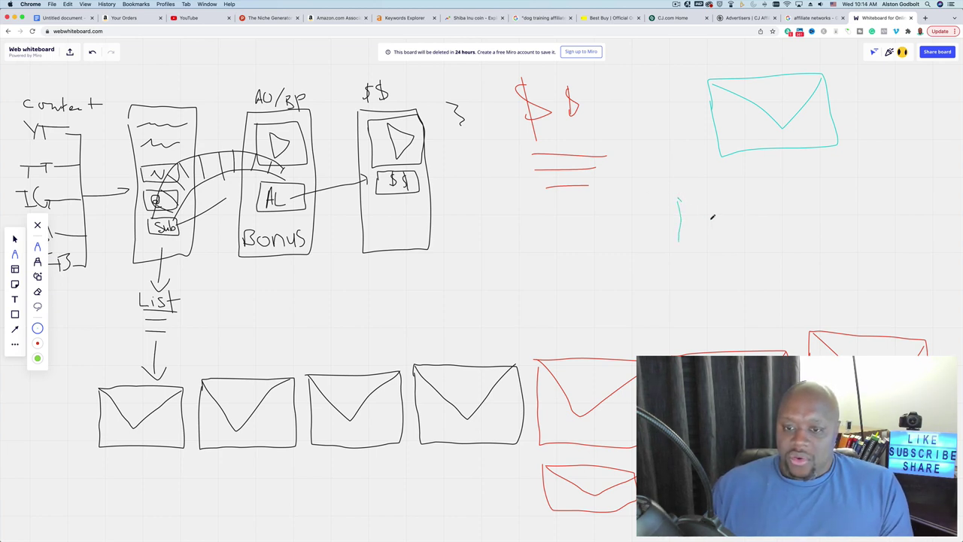
drag(679, 200, 692, 226)
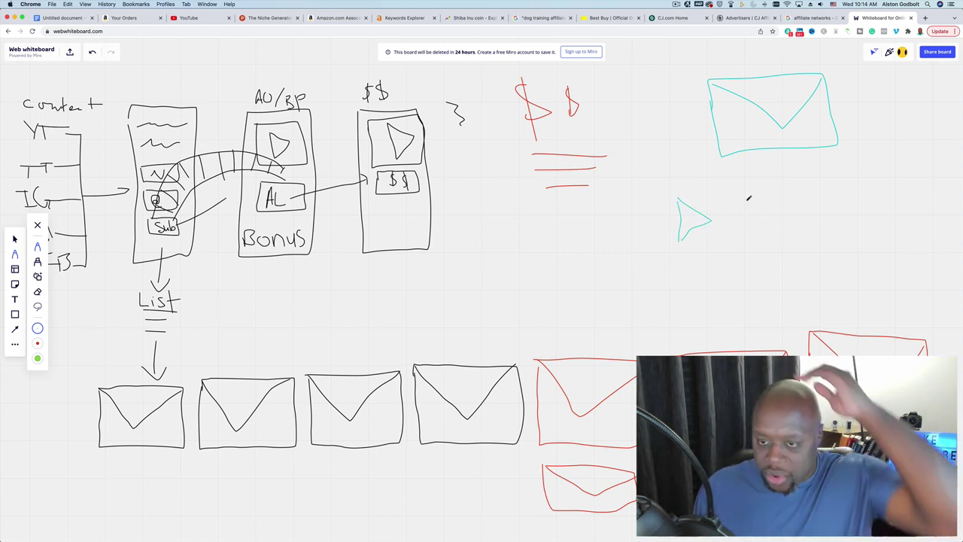
drag(718, 251, 762, 203)
mouse_move(758, 254)
mouse_down()
mouse_move(760, 207)
mouse_move(787, 207)
mouse_move(795, 235)
mouse_move(818, 209)
mouse_up()
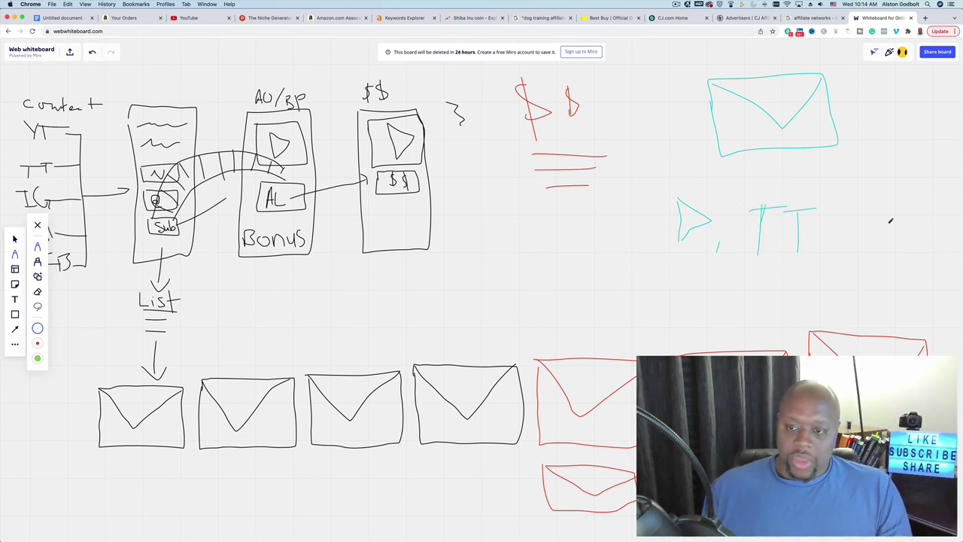
mouse_move(835, 245)
mouse_down()
mouse_move(828, 272)
mouse_move(867, 220)
mouse_move(858, 246)
mouse_up()
mouse_move(897, 200)
mouse_down()
mouse_move(895, 245)
mouse_move(913, 227)
mouse_move(932, 251)
mouse_up()
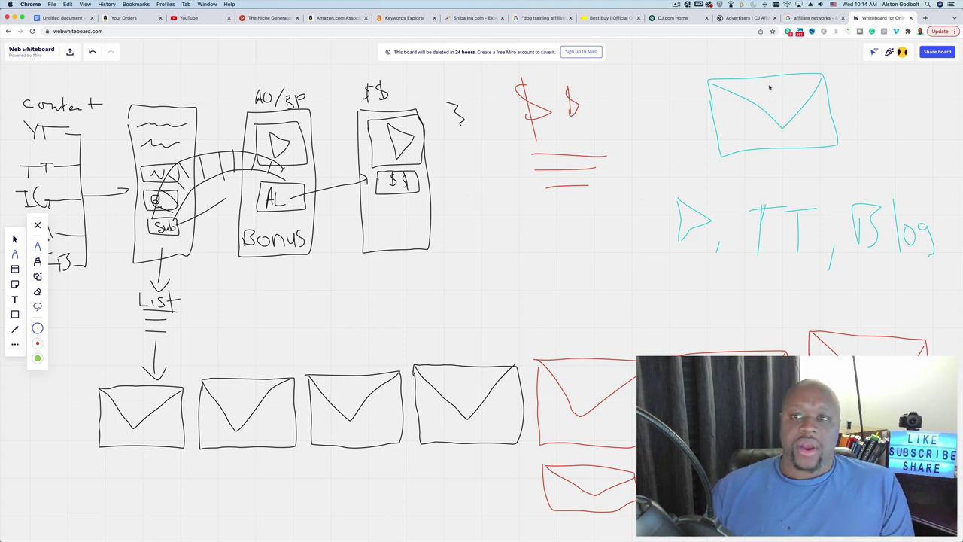
- Open bluehost.com in a new browser tab
click(924, 17)
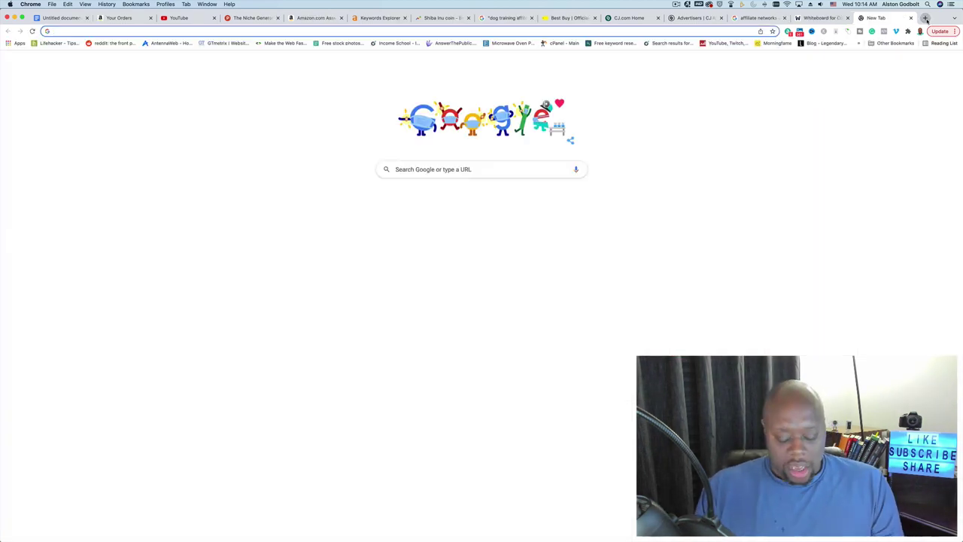
text(blu)
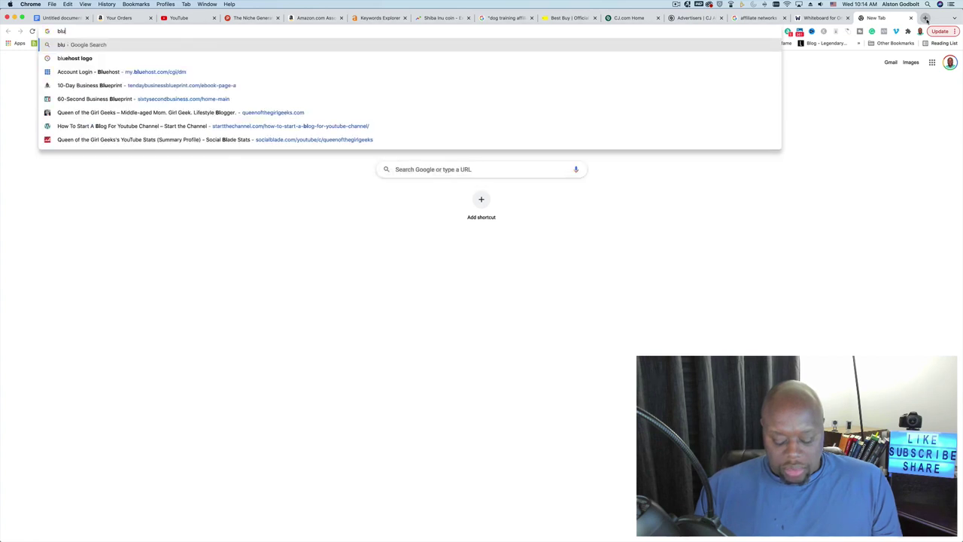
text(ehost)
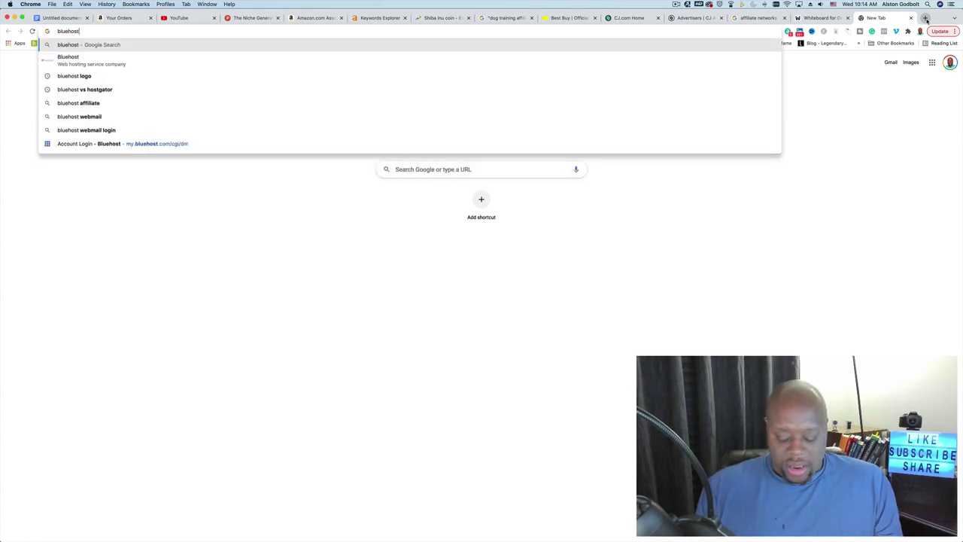
text(.com)
key(Return)
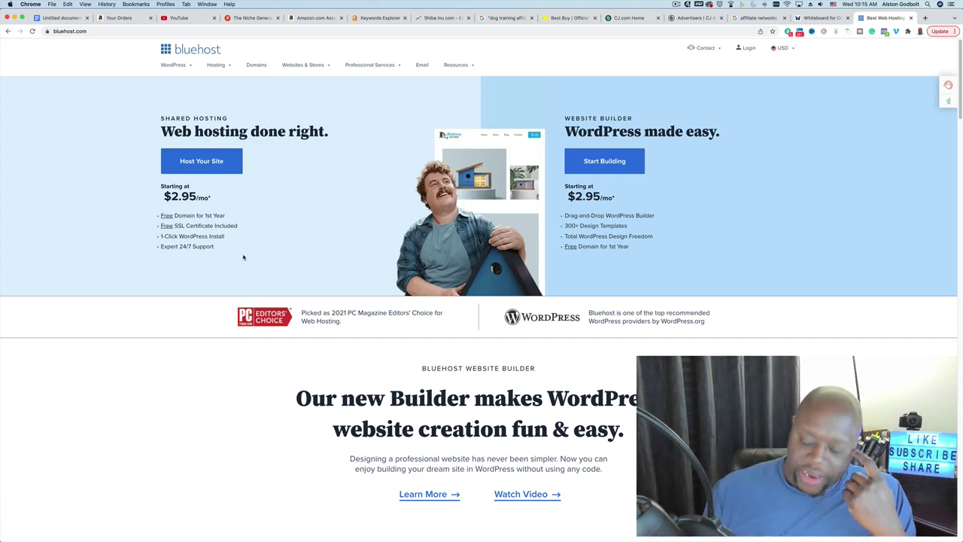
- Examine the Bluehost home page from the website builder section to the hosting plans, highlighting the headline "Grab a plot of land and start building"
scroll(247, 259, down, 5)
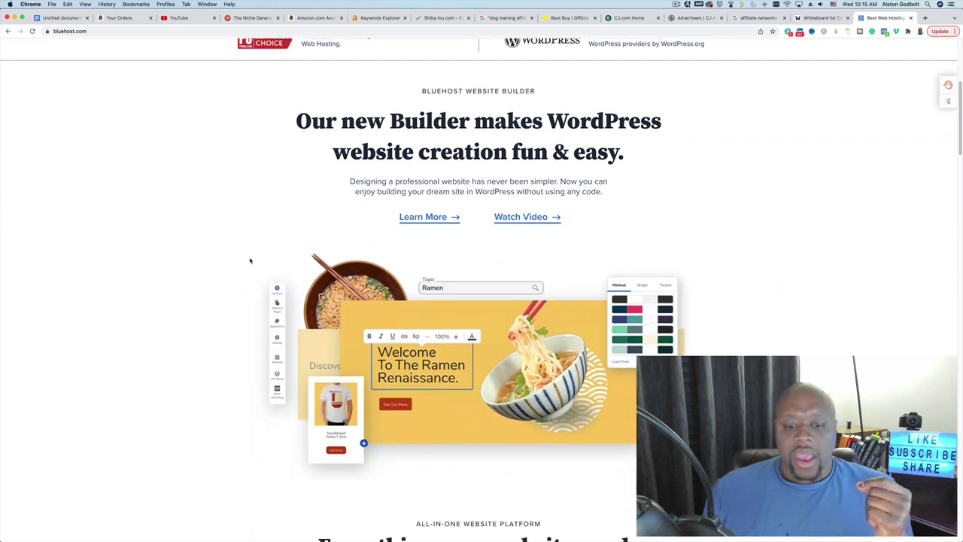
scroll(251, 260, down, 6)
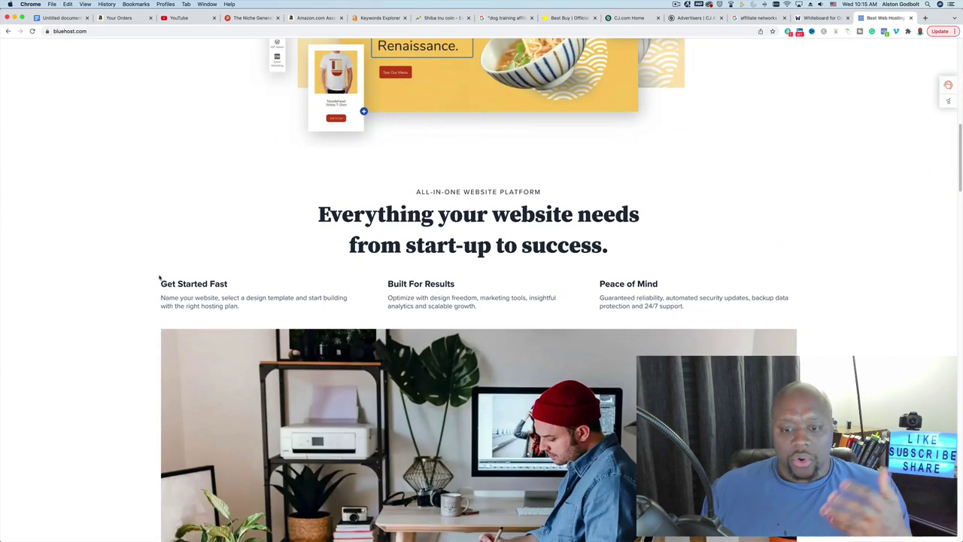
scroll(159, 279, down, 11)
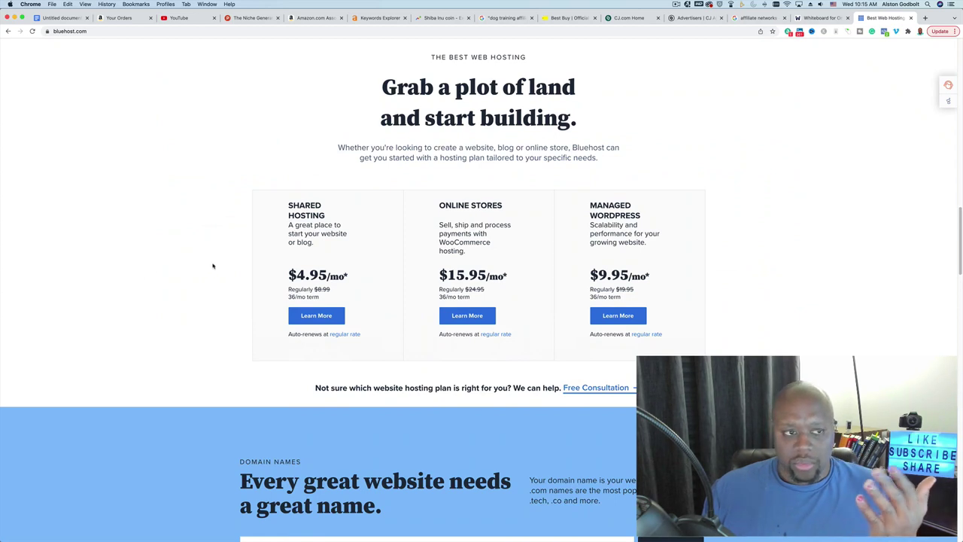
drag(384, 88, 569, 118)
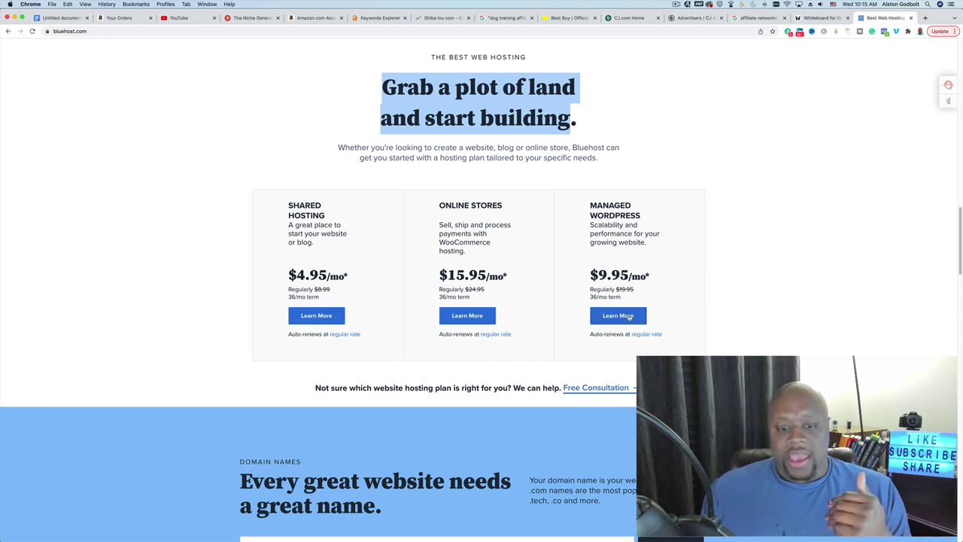
scroll(253, 314, up, 3)
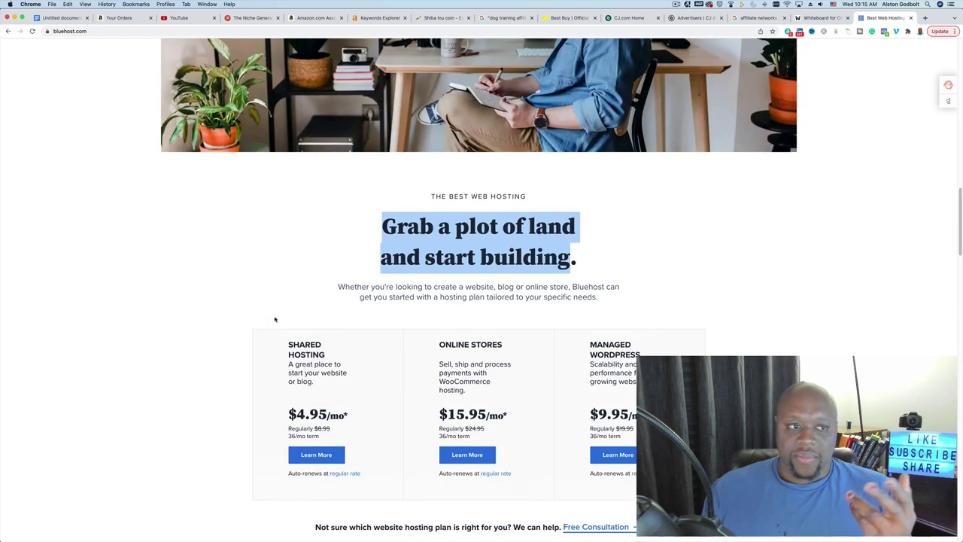
scroll(259, 321, up, 8)
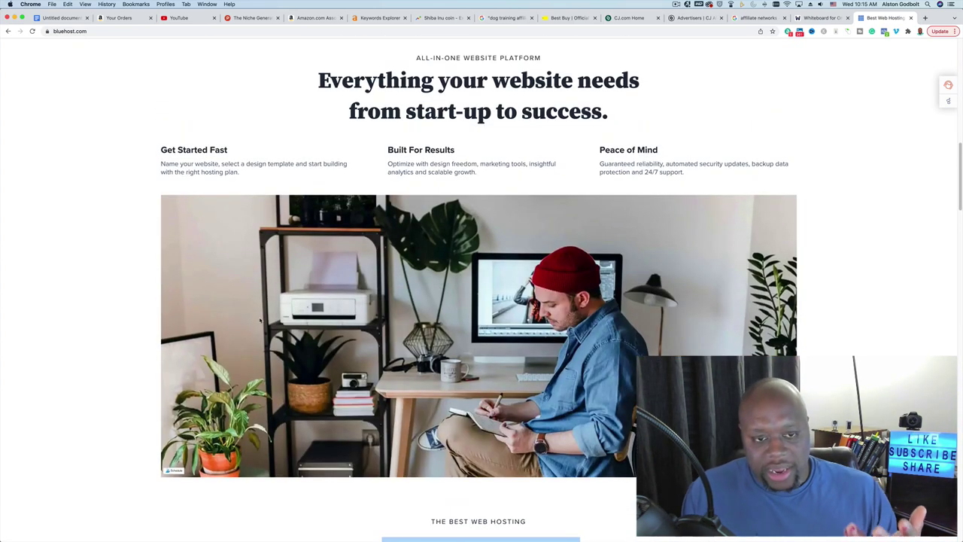
scroll(262, 319, up, 3)
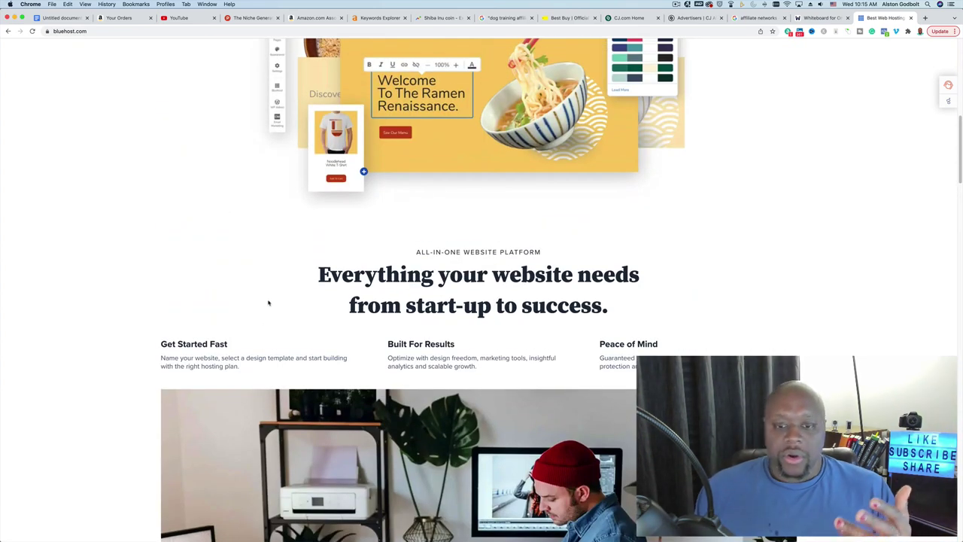
scroll(282, 309, up, 15)
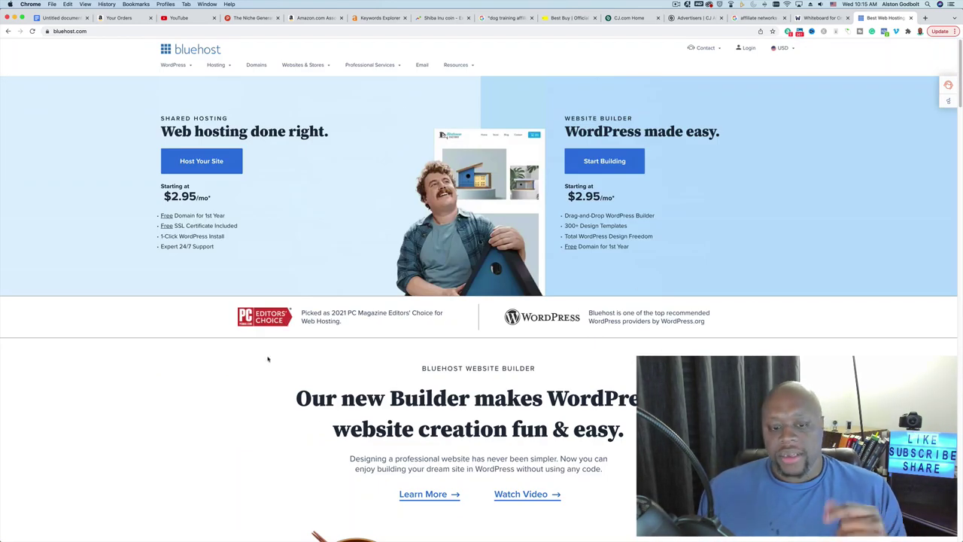
- Highlight parts of the Bluehost headline "Our new Builder makes WordPress website creation fun & easy" while reading it
scroll(237, 350, down, 4)
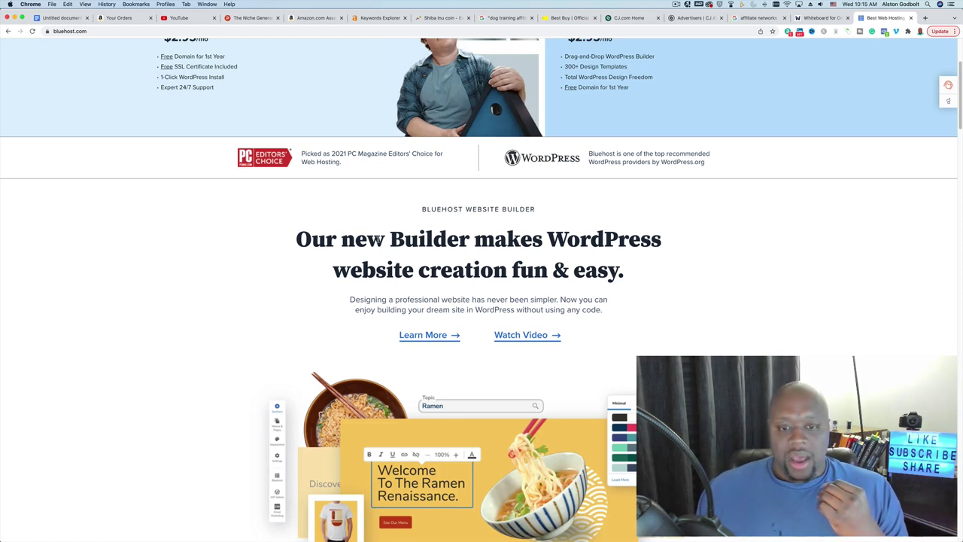
drag(307, 239, 508, 240)
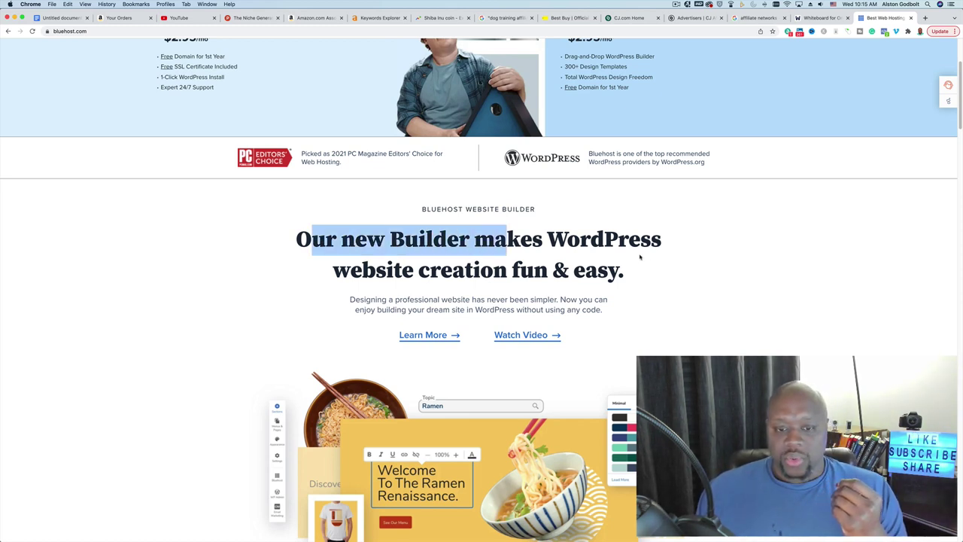
drag(334, 271, 711, 269)
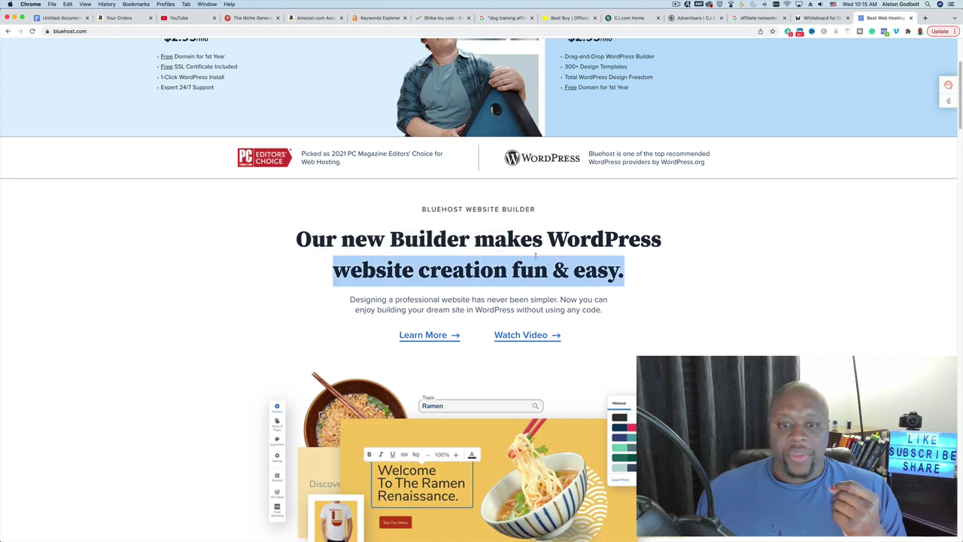
click(483, 248)
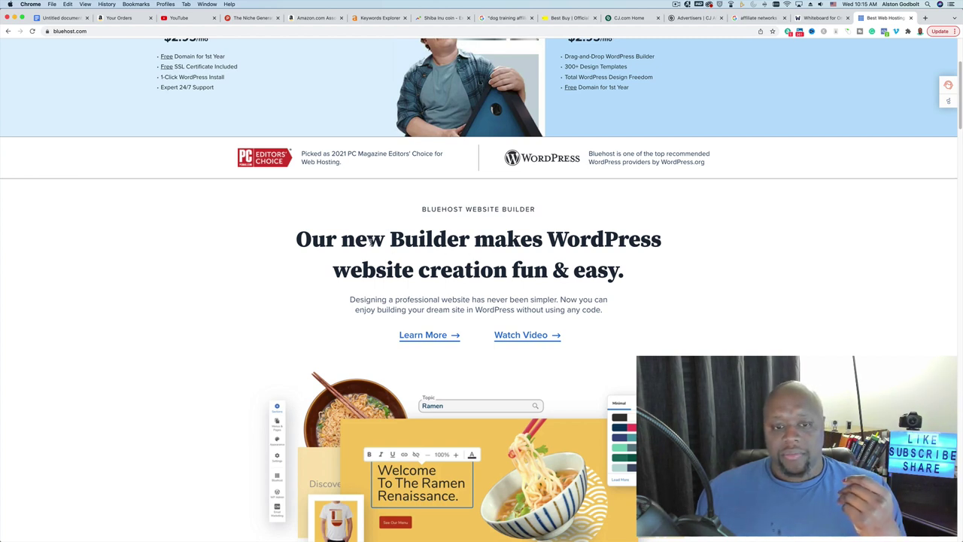
drag(368, 239, 447, 240)
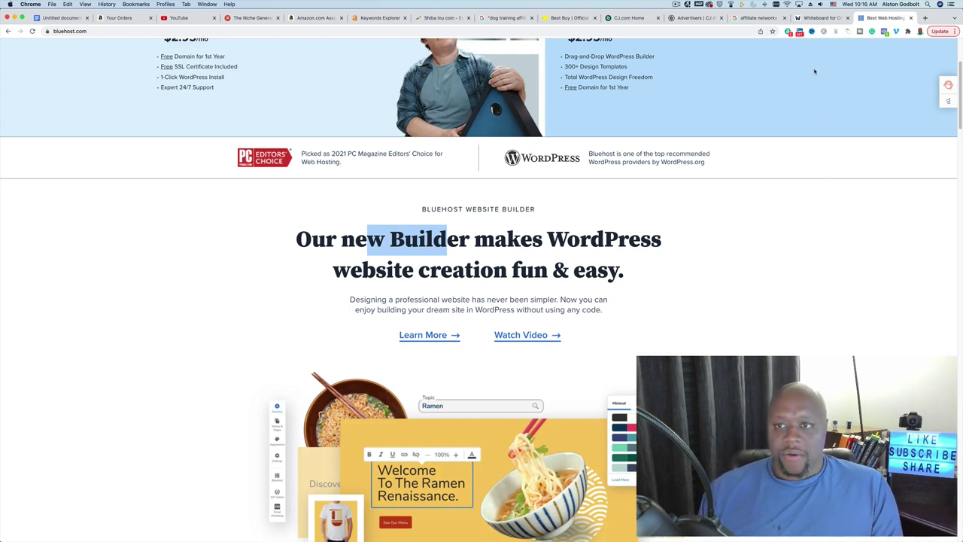
- Revisit the whiteboard funnel drawing, and switch to the Google Docs affiliate marketing outline to select "Lead magnet" under Start email marketing
click(804, 20)
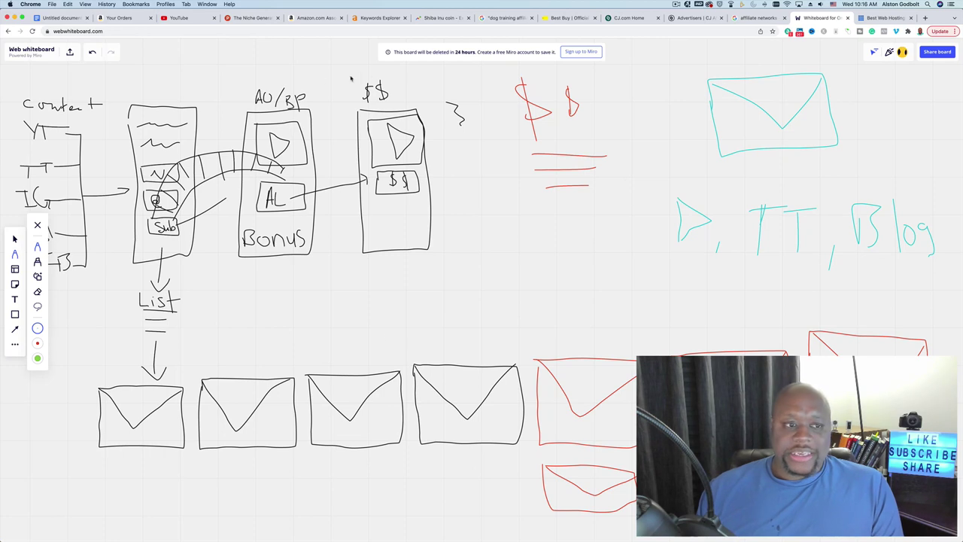
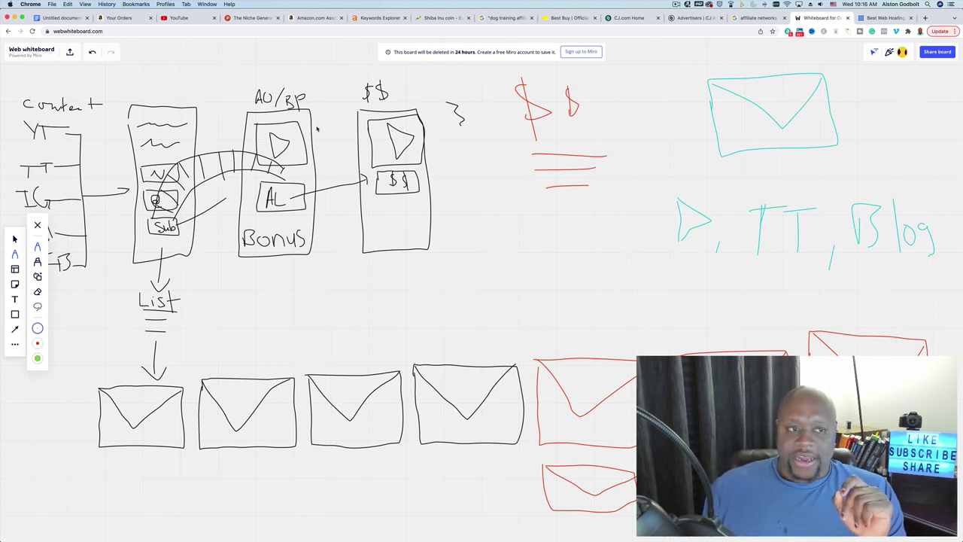
click(69, 22)
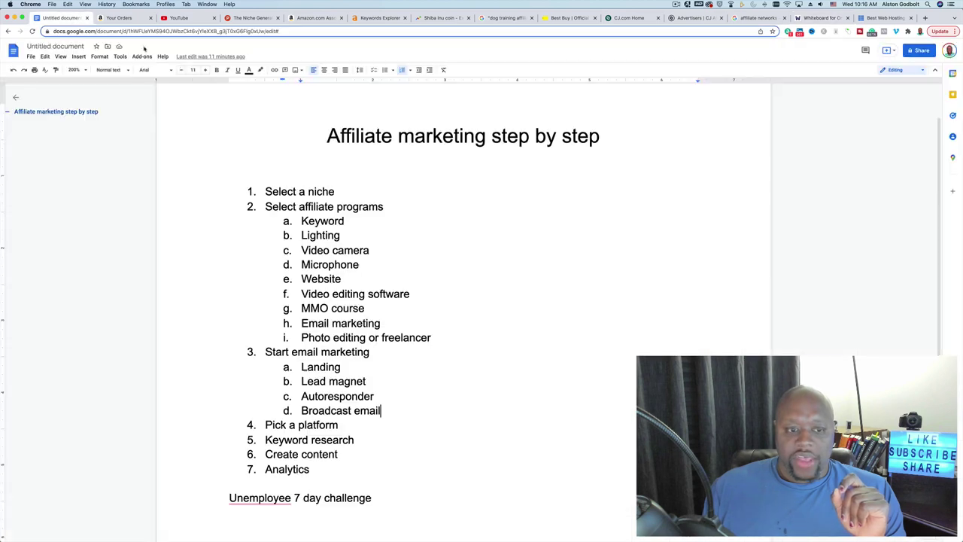
scroll(435, 389, down, 1)
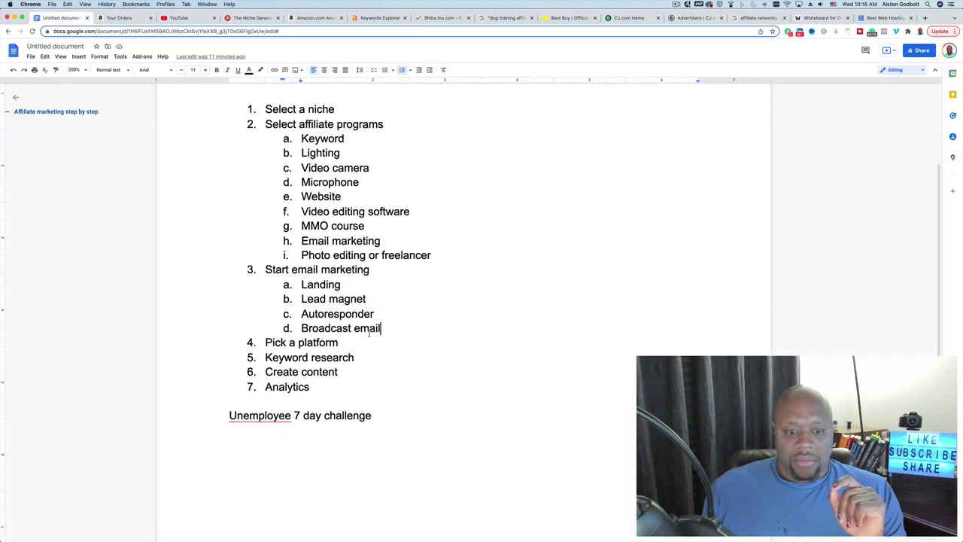
drag(302, 299, 447, 301)
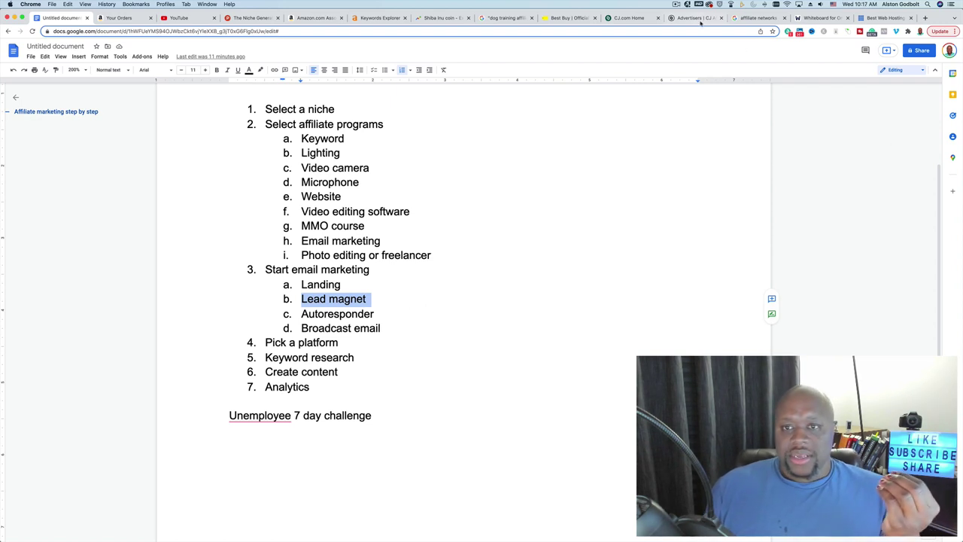
click(677, 5)
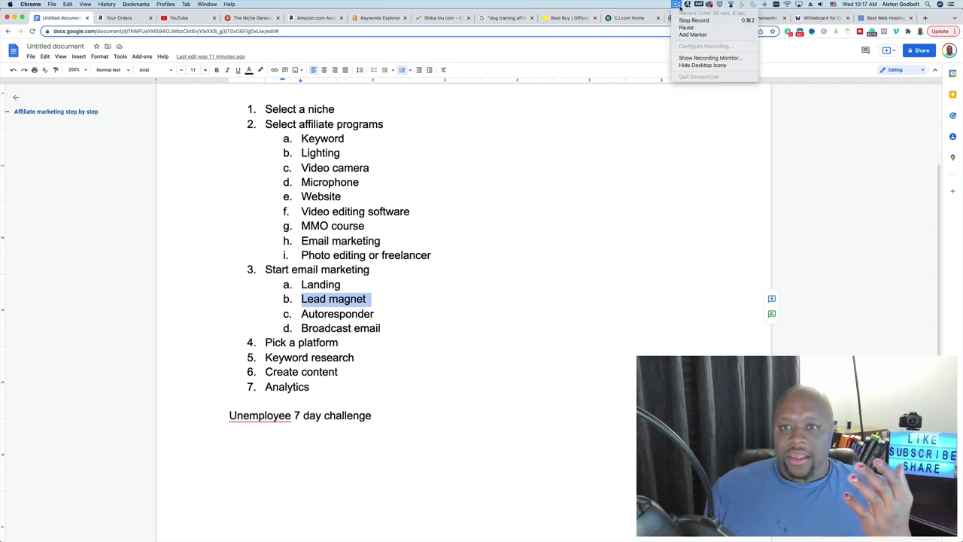
click(686, 274)
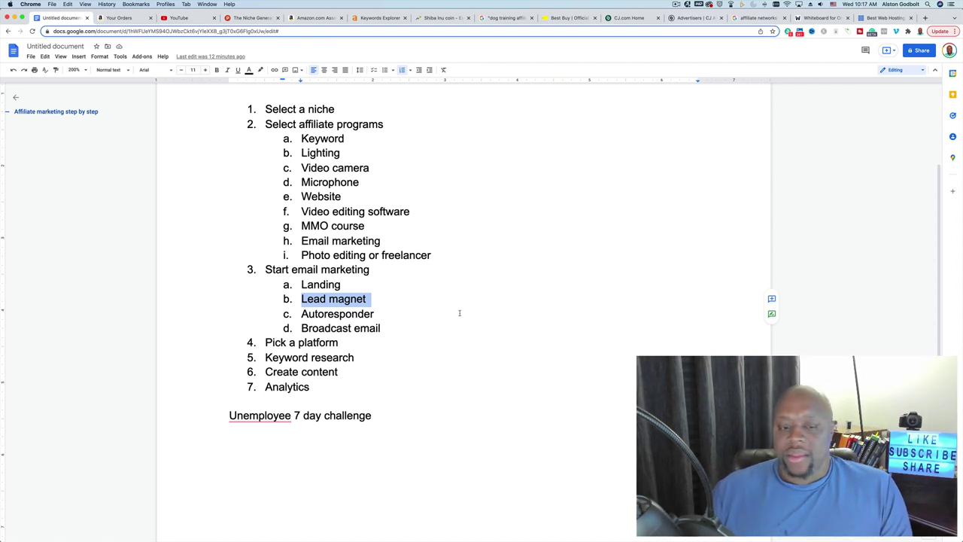
click(312, 301)
drag(299, 301, 577, 310)
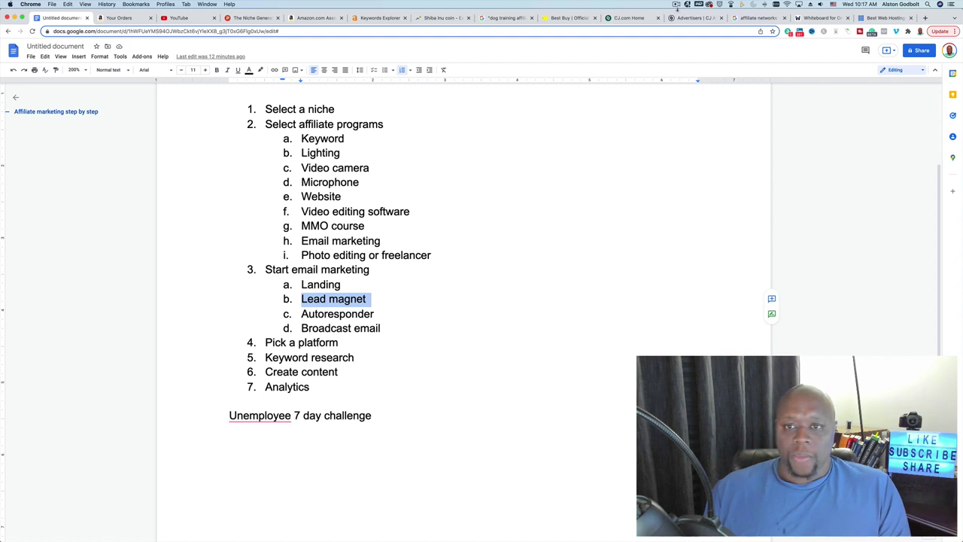
click(677, 5)
click(681, 32)
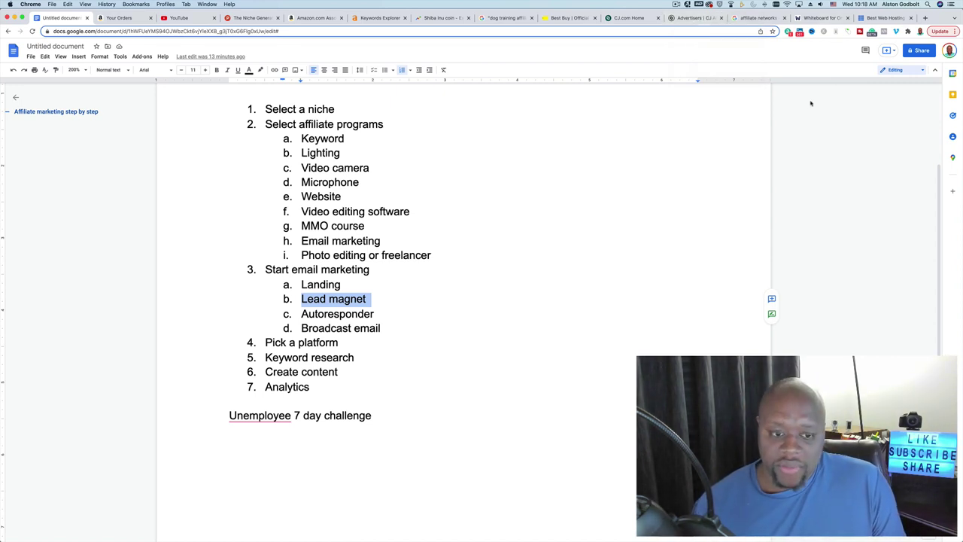
- Search the web for "quality plr" in a new browser tab
click(925, 18)
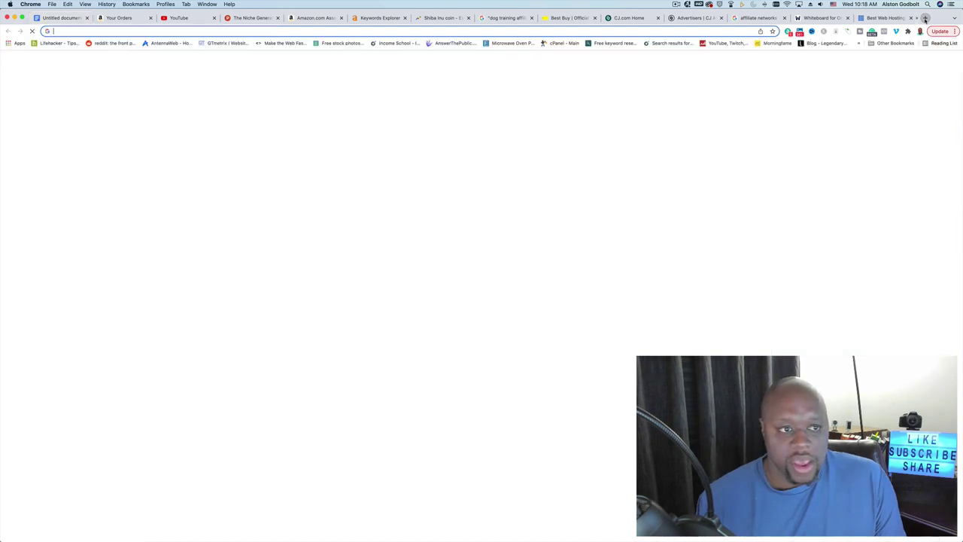
text(plr)
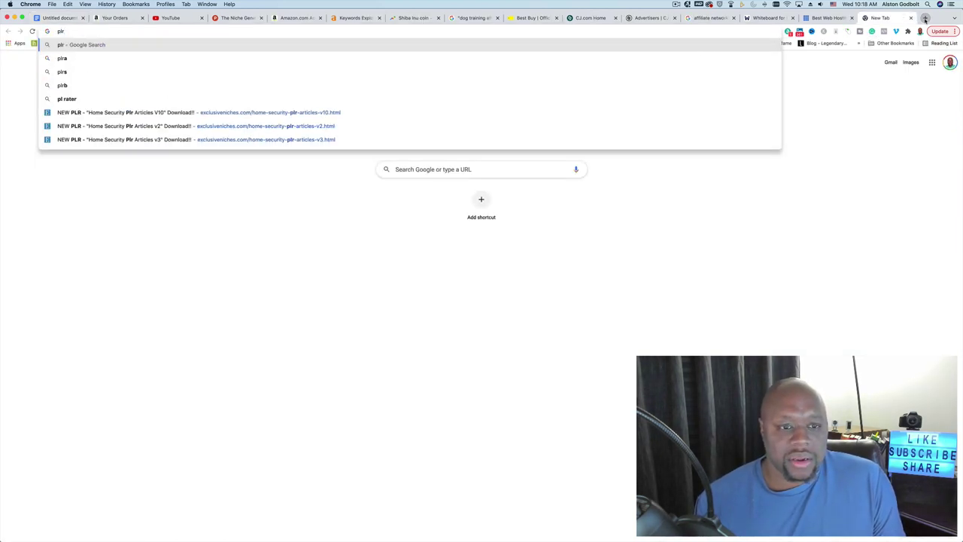
key(BackSpace)
key(BackSpace)
key(BackSpace)
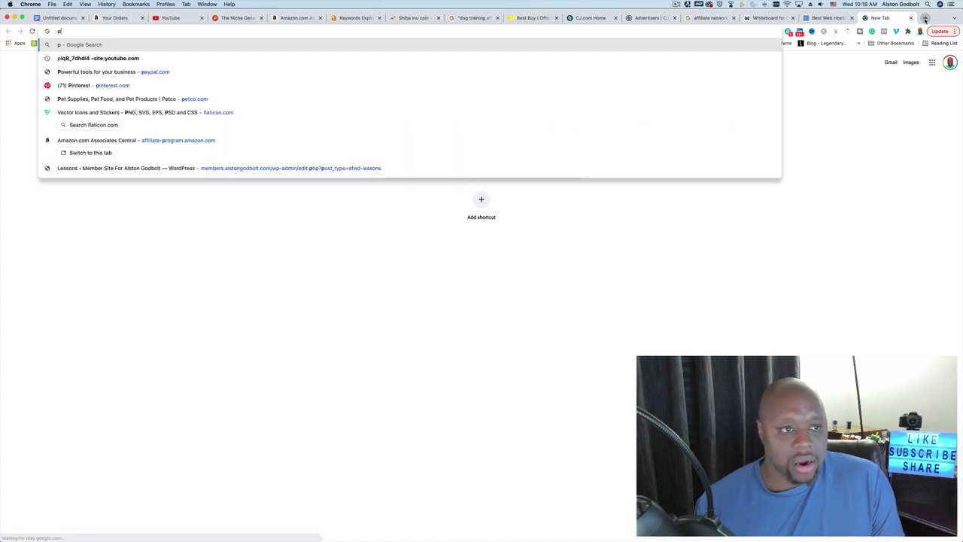
text(qua)
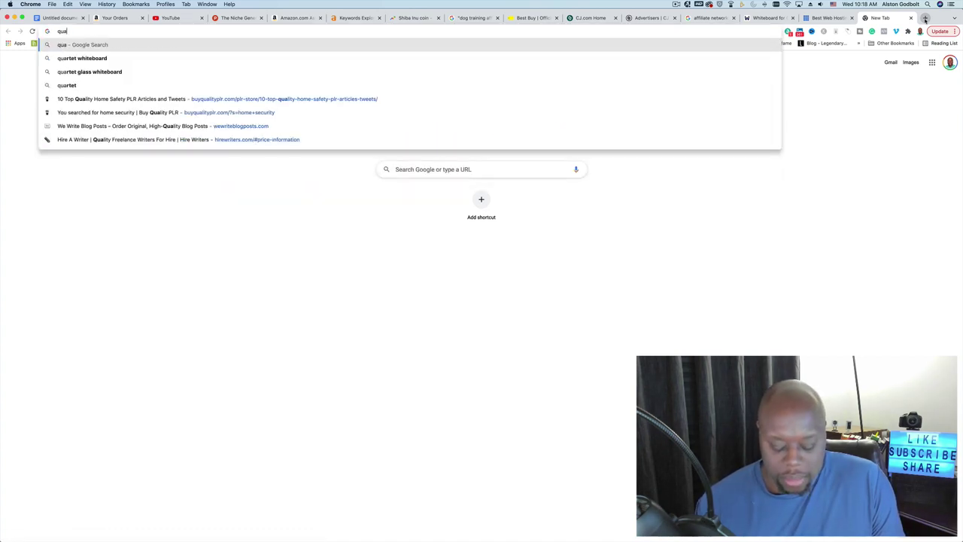
text(l)
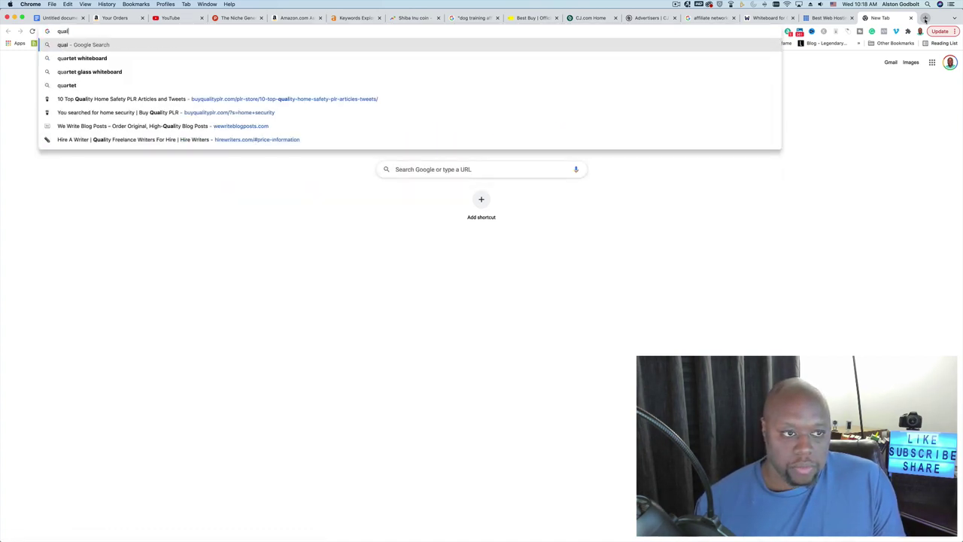
text(ity plr)
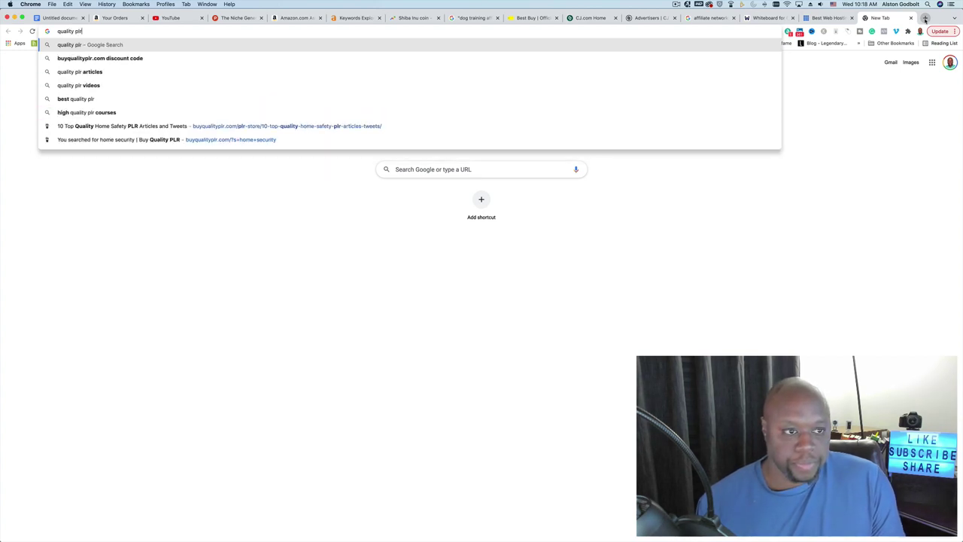
key(Return)
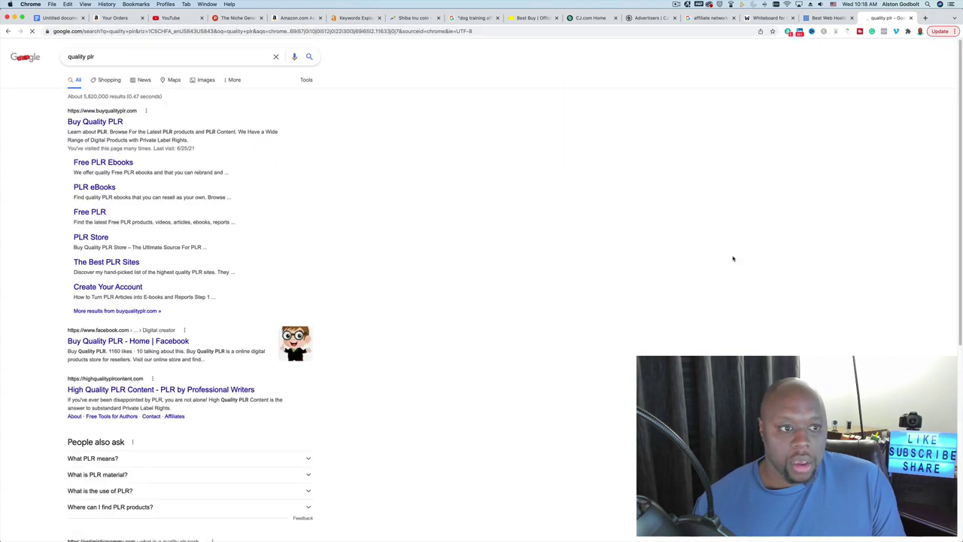
- Open the Buy Quality PLR website from the results and search its store for "blog"
click(185, 114)
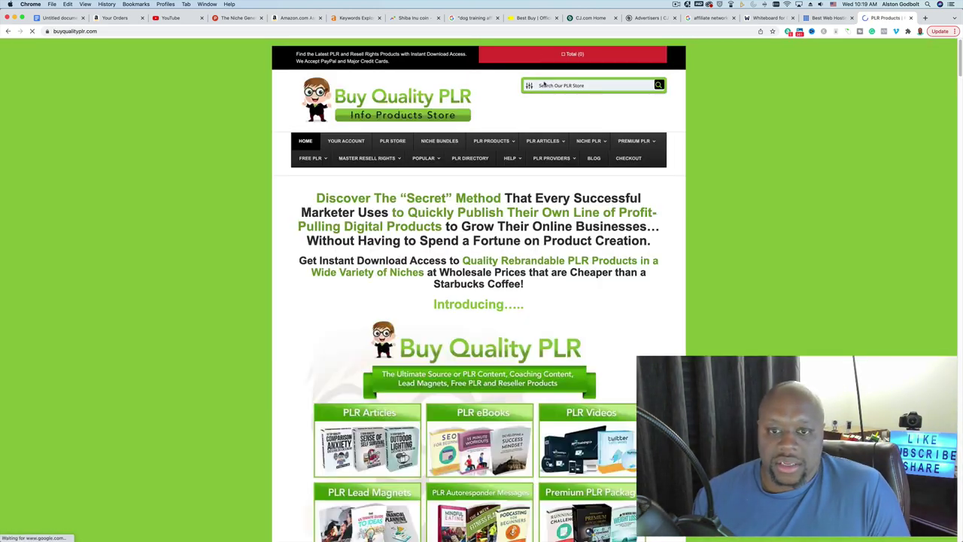
text(blog)
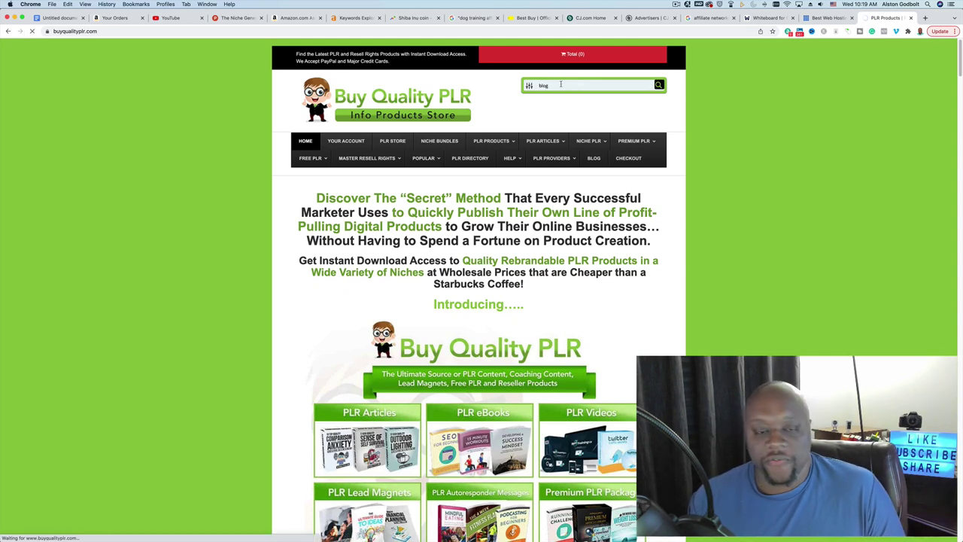
key(Return)
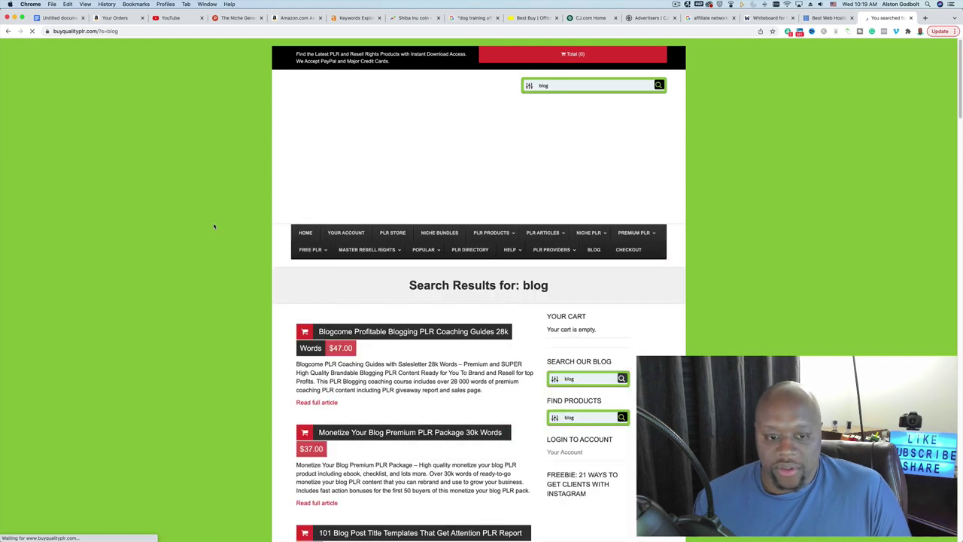
scroll(214, 225, down, 3)
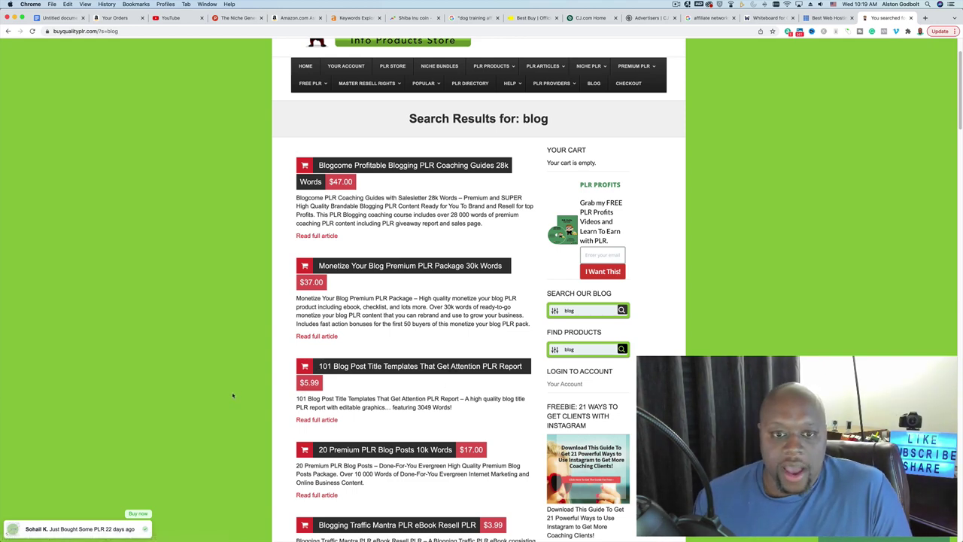
- Search the PLR store for "youtube" and look through the listed products
scroll(444, 380, up, 2)
double_click(572, 84)
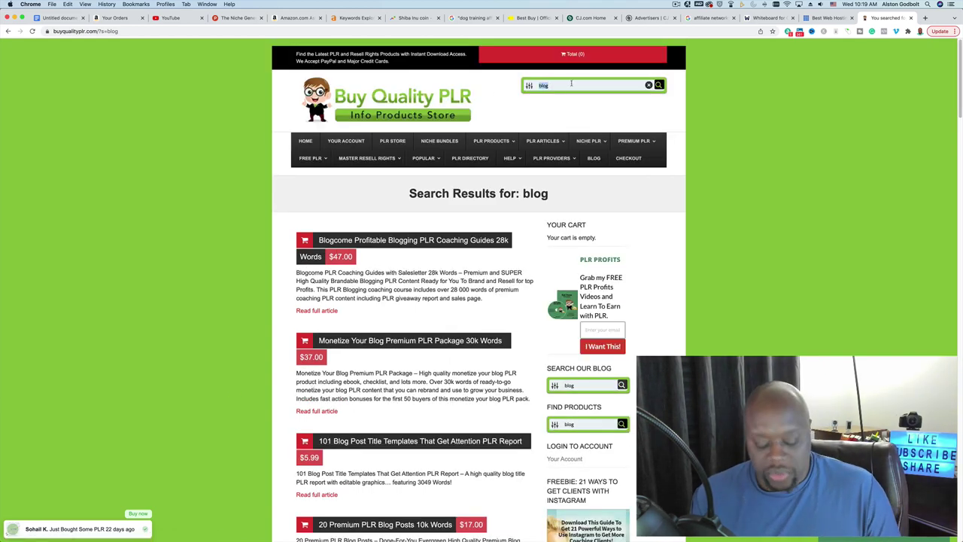
text(youtube)
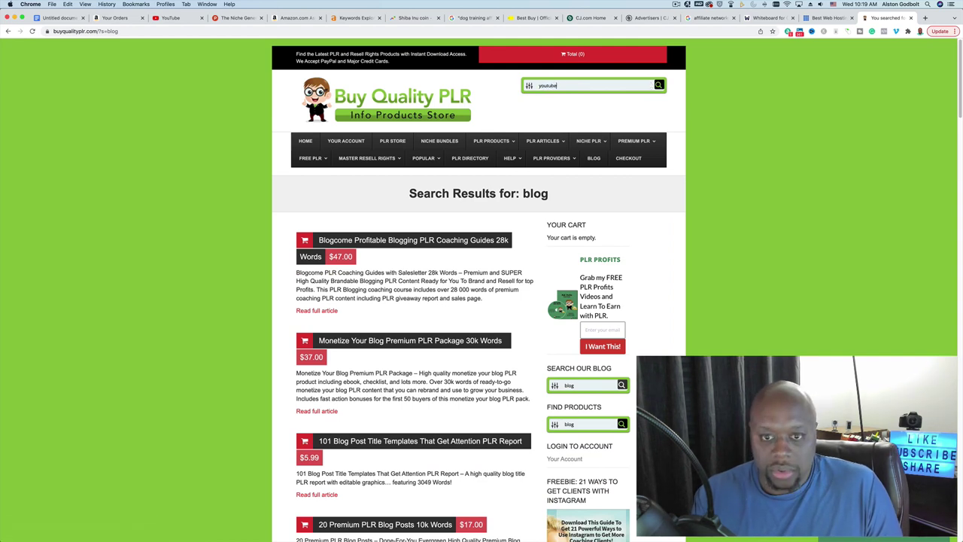
key(Return)
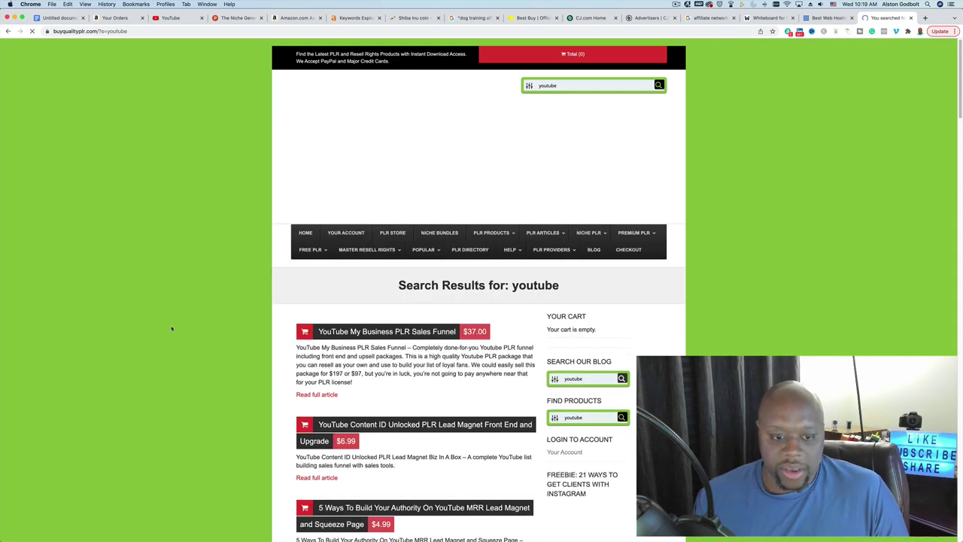
scroll(171, 328, down, 5)
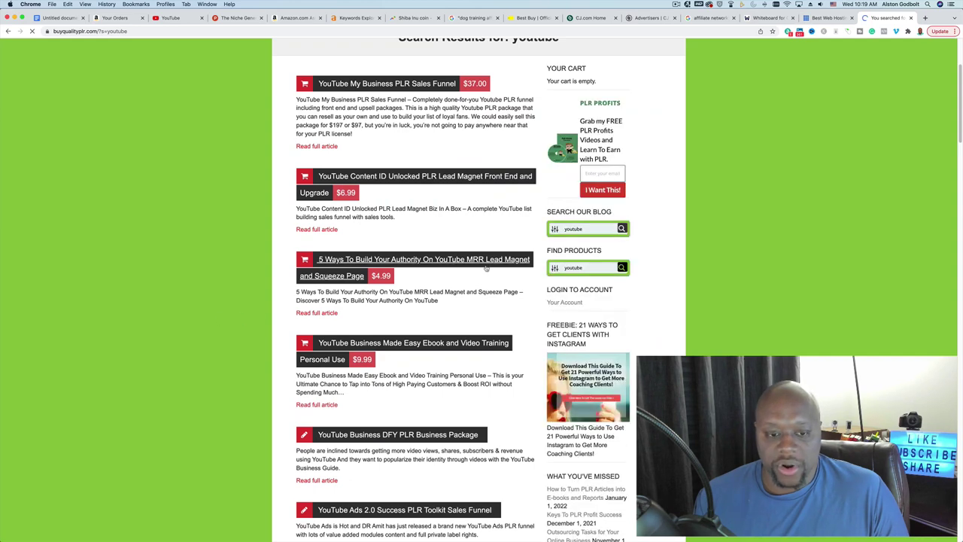
scroll(228, 352, down, 1)
scroll(228, 352, down, 1)
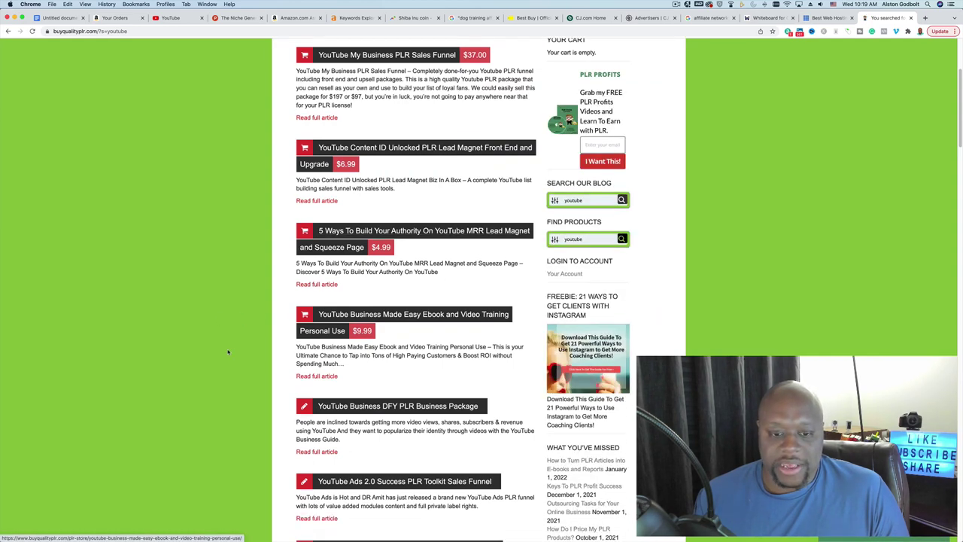
scroll(228, 352, down, 1)
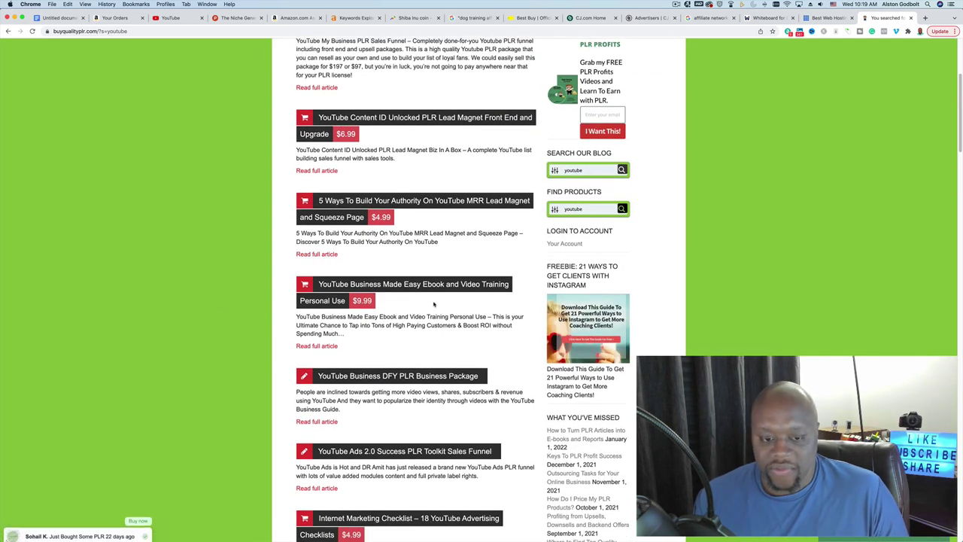
scroll(249, 333, down, 2)
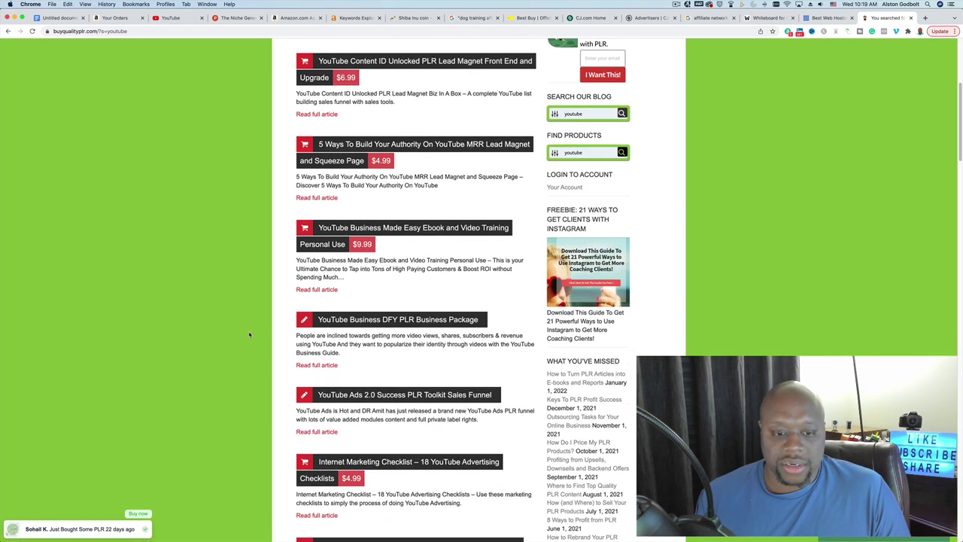
scroll(250, 335, up, 6)
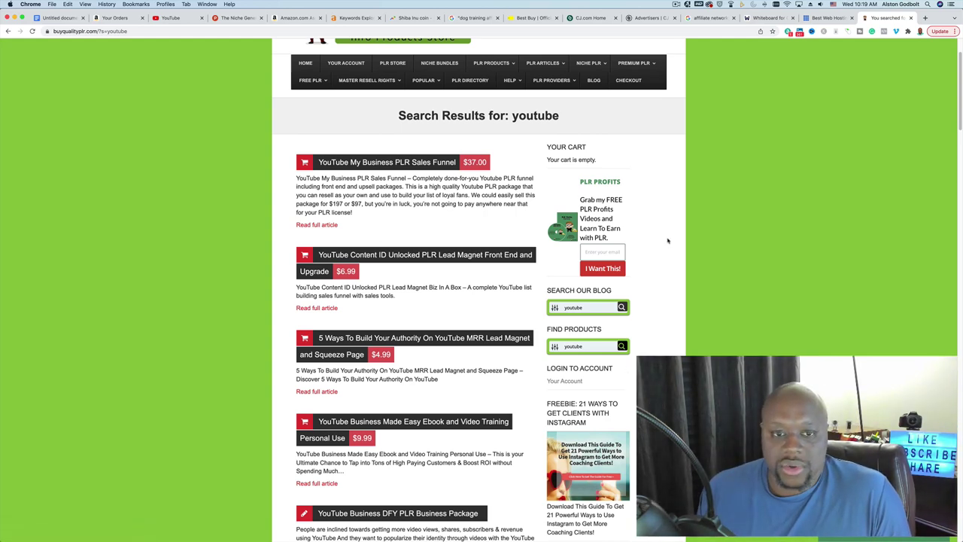
scroll(662, 241, up, 2)
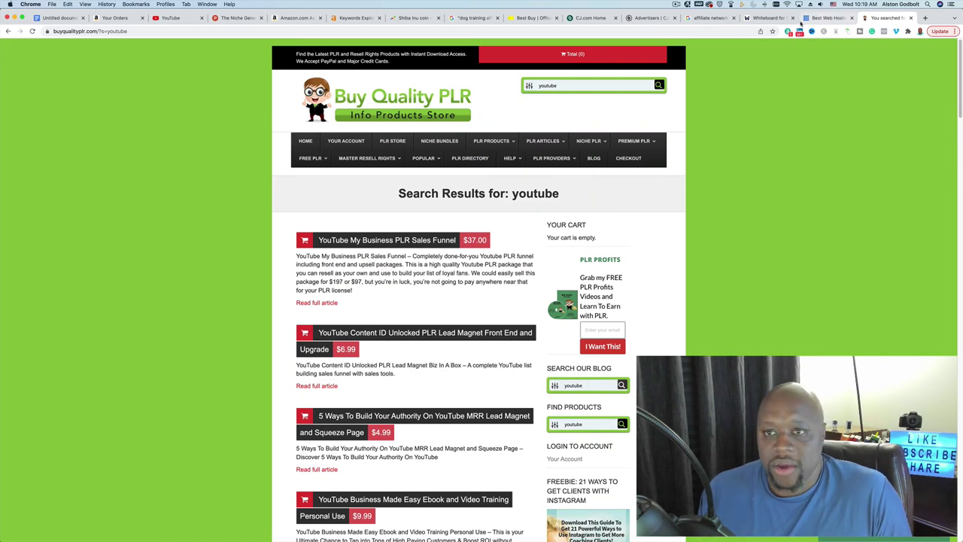
- On the web whiteboard, circle the first black envelope in teal and handwrite a short label above the play icon in the AO/BP box
click(66, 18)
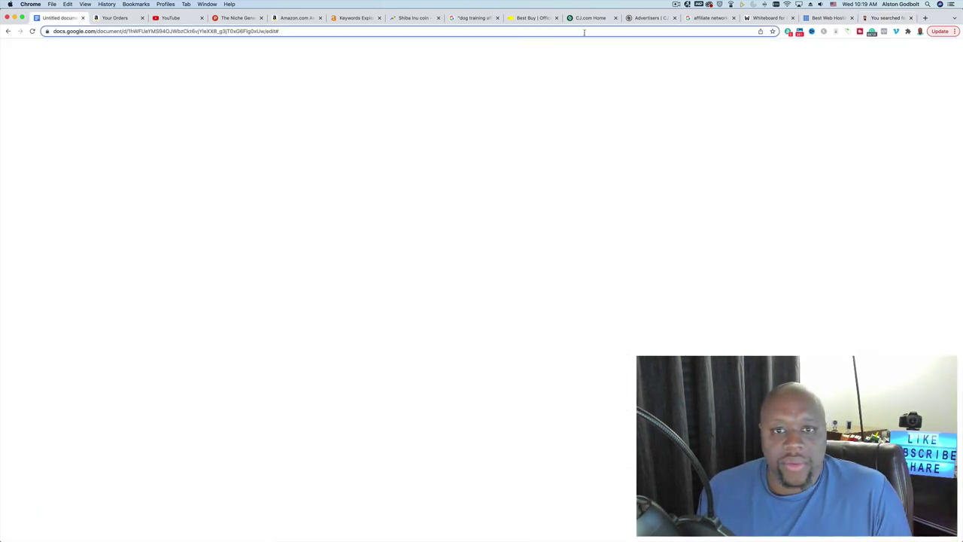
click(765, 19)
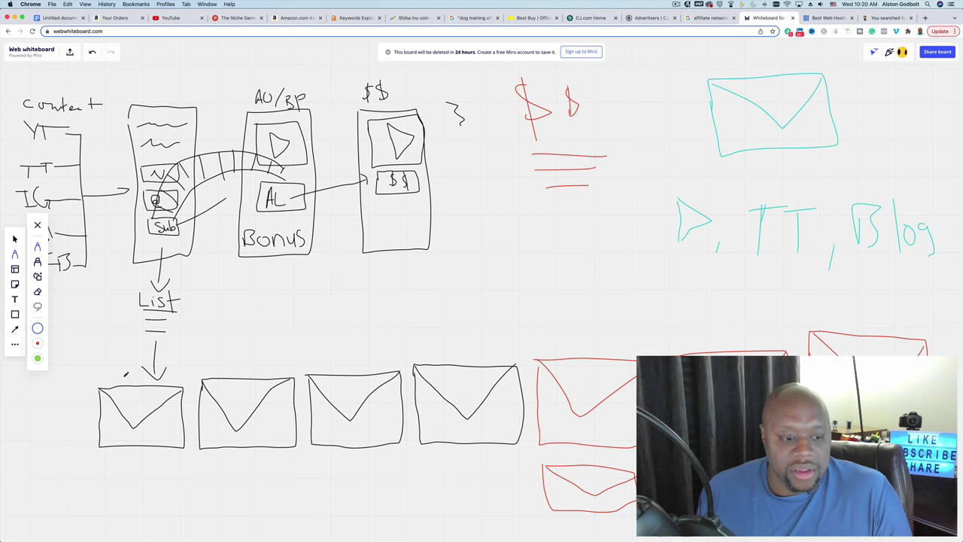
mouse_move(88, 413)
mouse_down()
mouse_move(90, 435)
mouse_move(120, 453)
mouse_move(188, 443)
mouse_move(192, 416)
mouse_move(168, 370)
mouse_move(117, 371)
mouse_up()
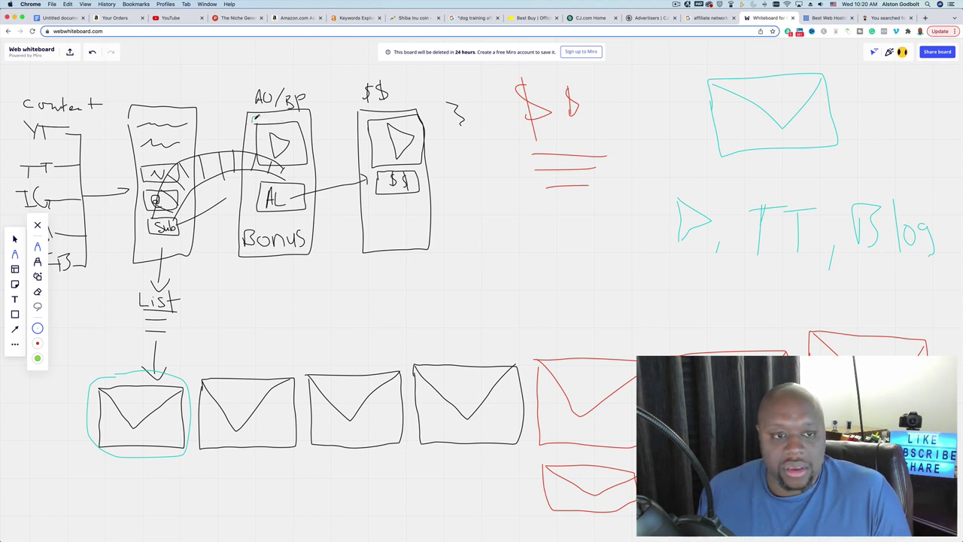
drag(256, 119, 296, 119)
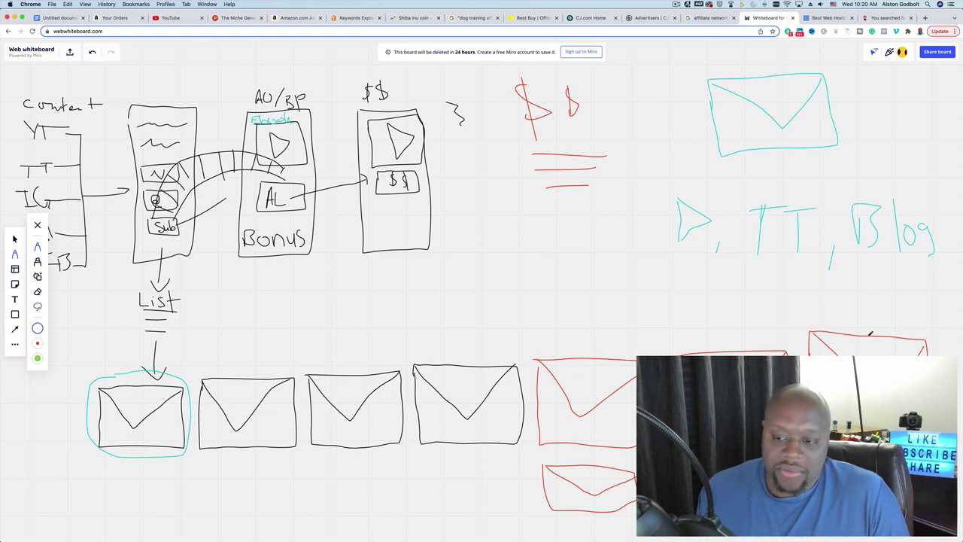
- Write a circled "$$" above the last red envelope and "stop" above the fourth black envelope in teal
mouse_move(857, 319)
mouse_down()
mouse_move(848, 322)
mouse_move(871, 322)
mouse_up()
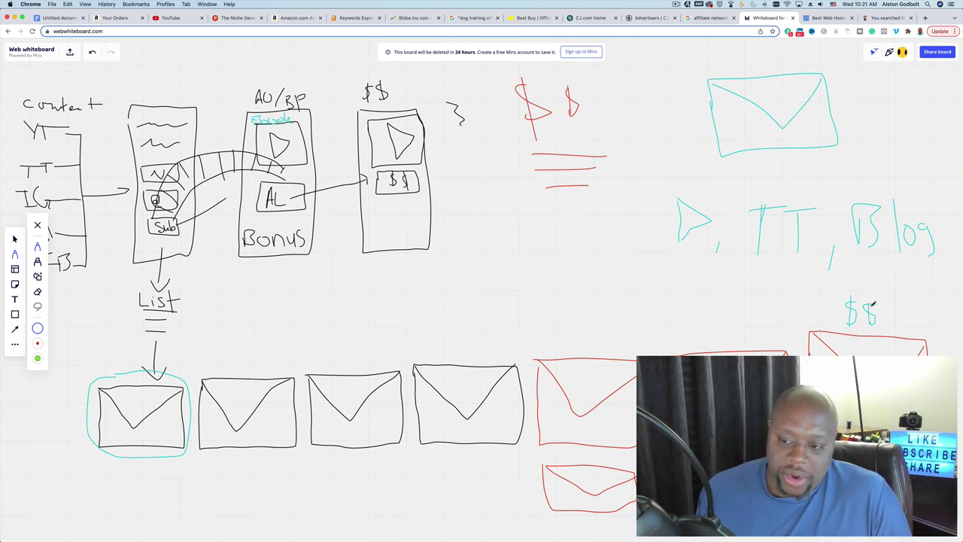
mouse_move(879, 285)
mouse_down()
mouse_move(826, 335)
mouse_move(905, 320)
mouse_move(871, 285)
mouse_up()
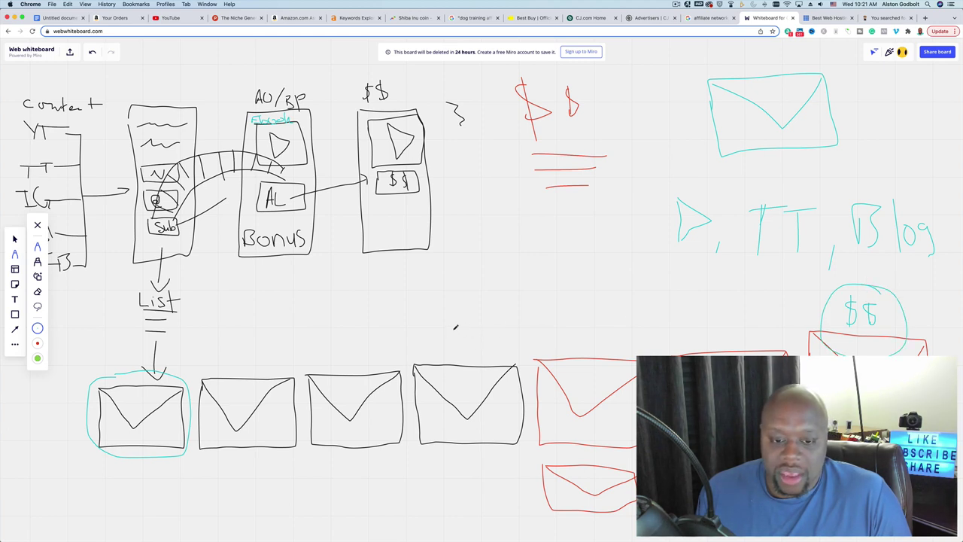
mouse_move(456, 327)
mouse_down()
mouse_move(450, 346)
mouse_move(486, 344)
mouse_up()
mouse_move(471, 309)
mouse_down()
mouse_move(481, 345)
mouse_move(514, 322)
mouse_up()
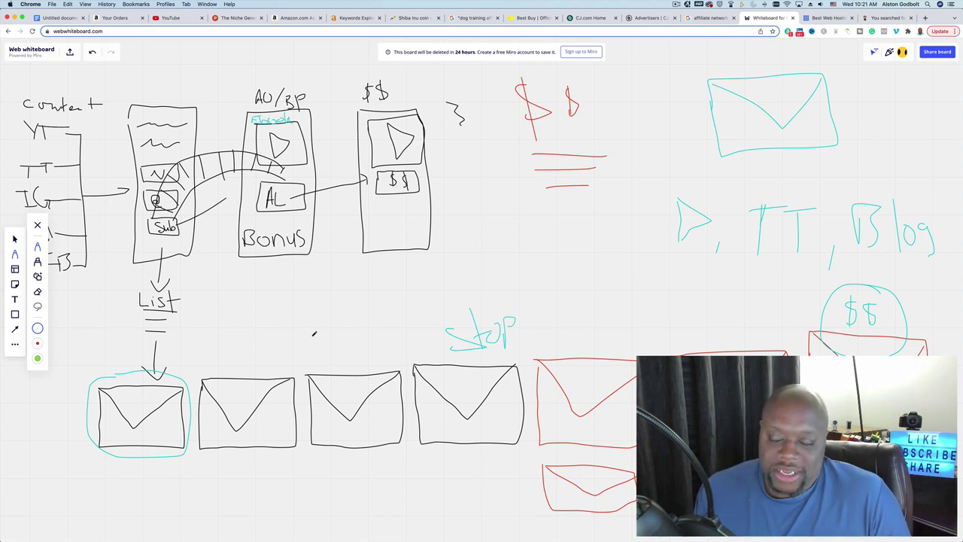
click(675, 5)
click(676, 5)
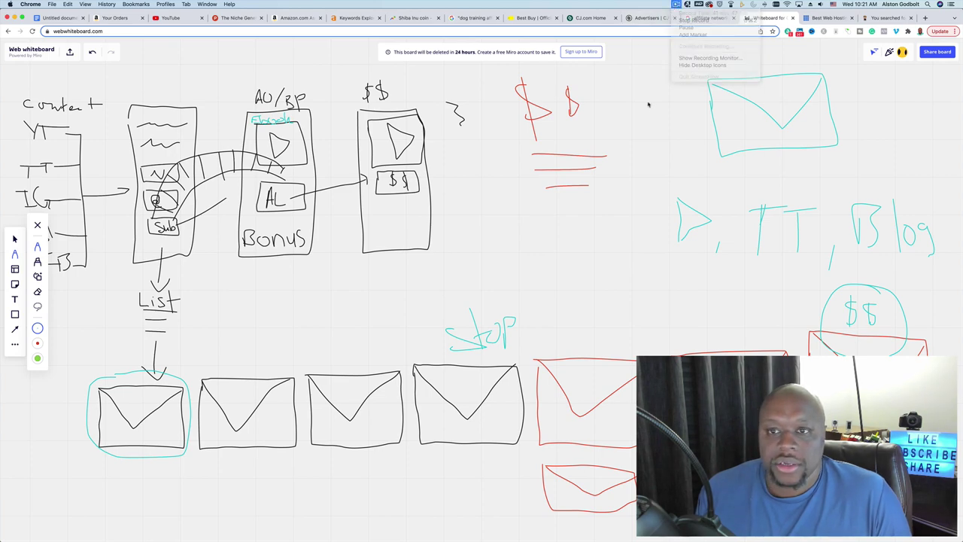
- Return to the affiliate marketing outline document and add the sub-items "Primary" and "Secondary" under "Pick a platform"
click(57, 17)
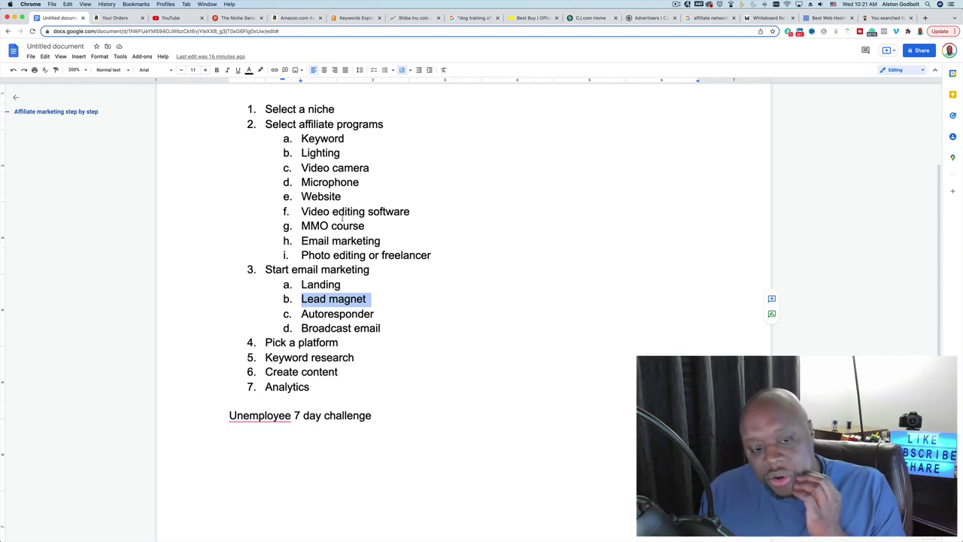
click(358, 347)
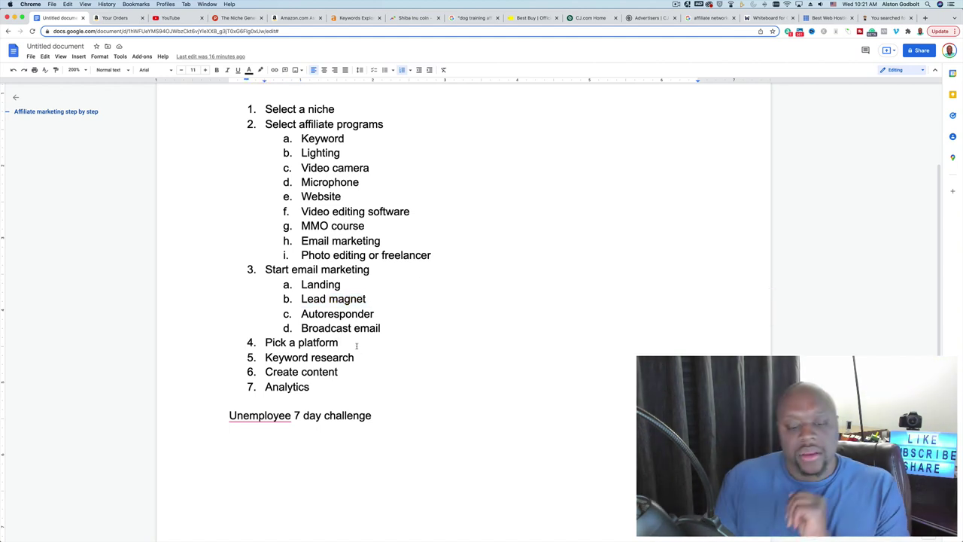
key(Return)
key(Tab)
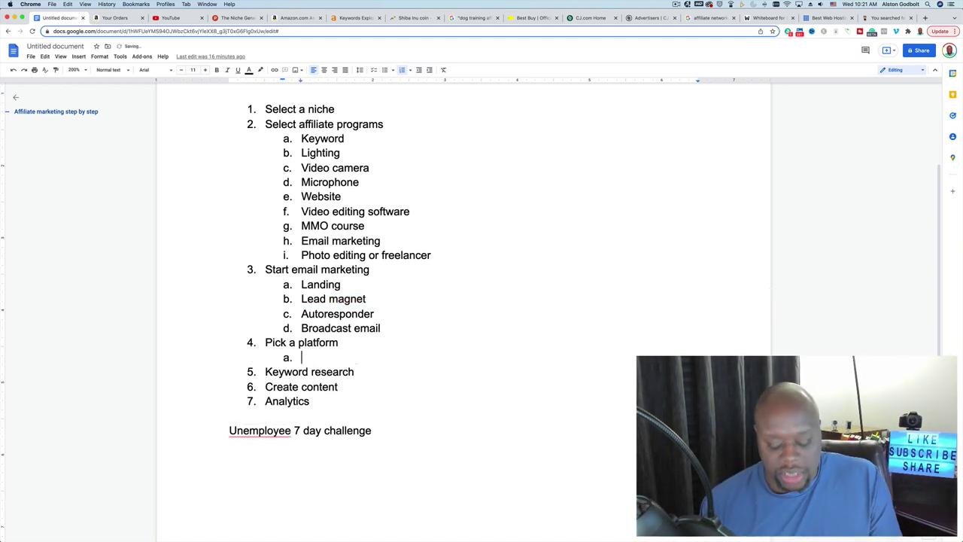
text(primary)
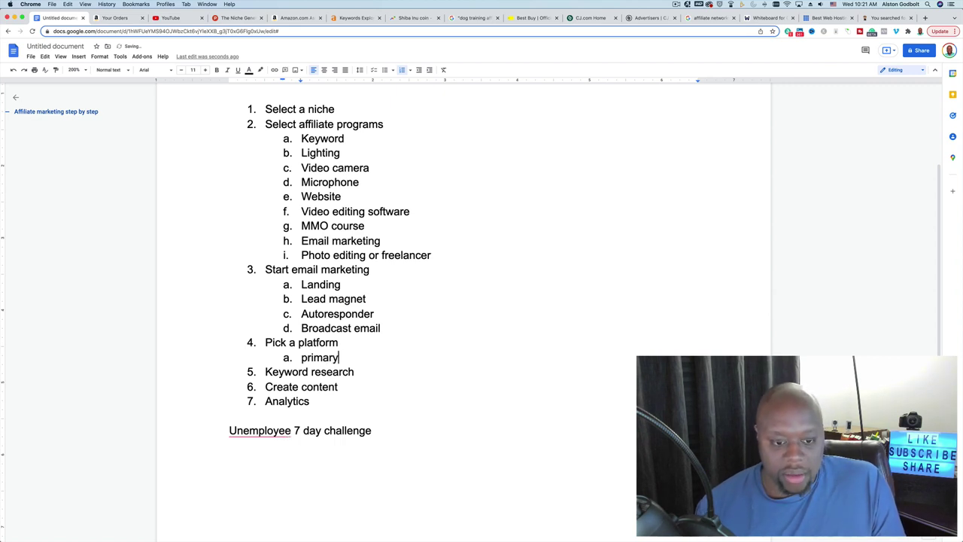
key(Return)
text(secondary)
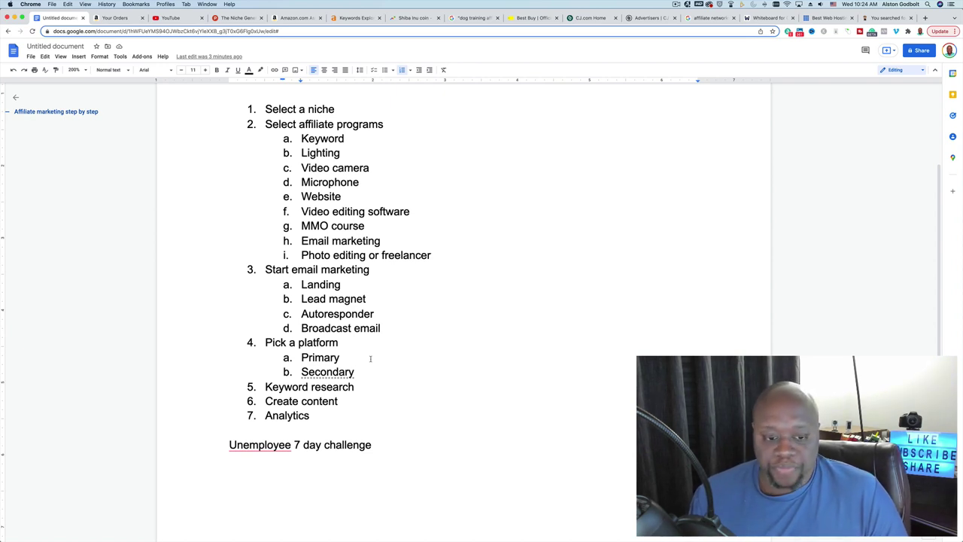
click(351, 358)
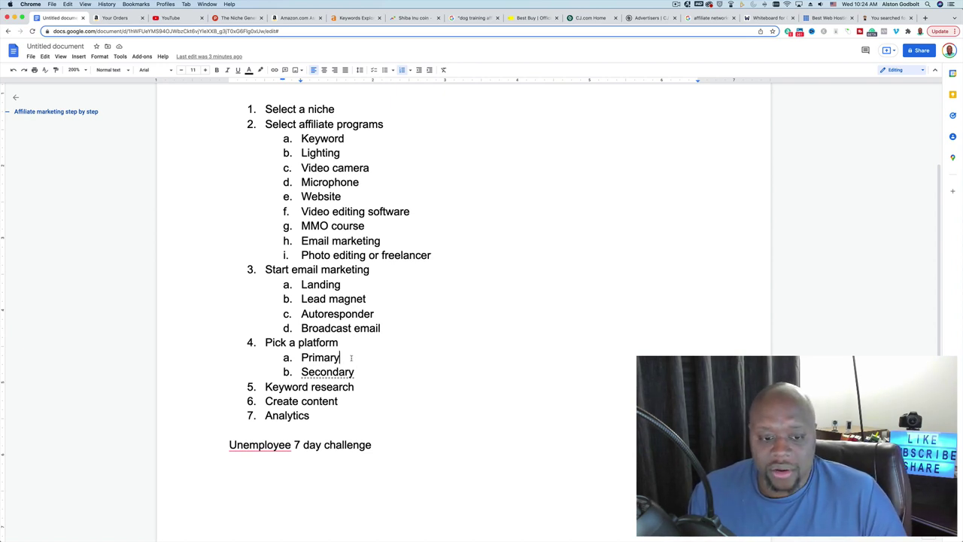
drag(308, 359, 344, 359)
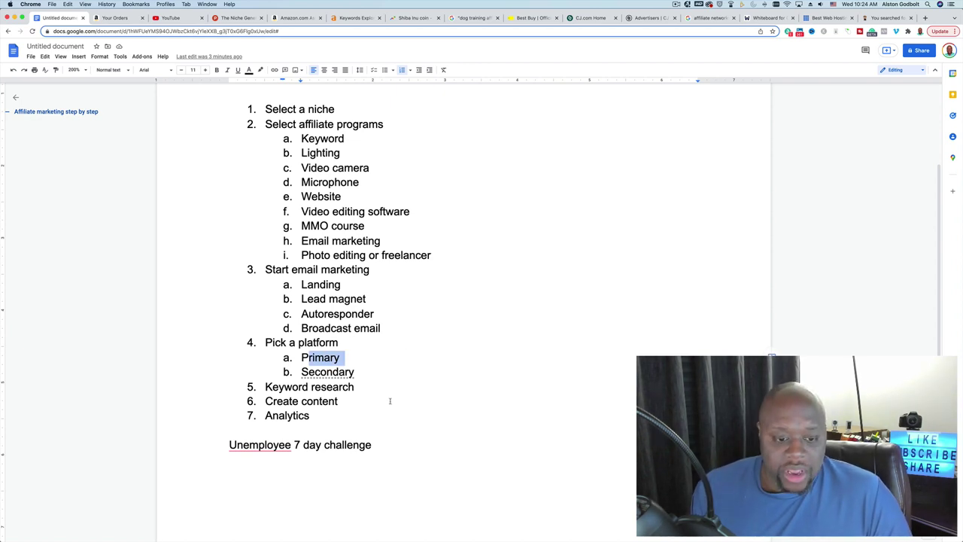
click(376, 386)
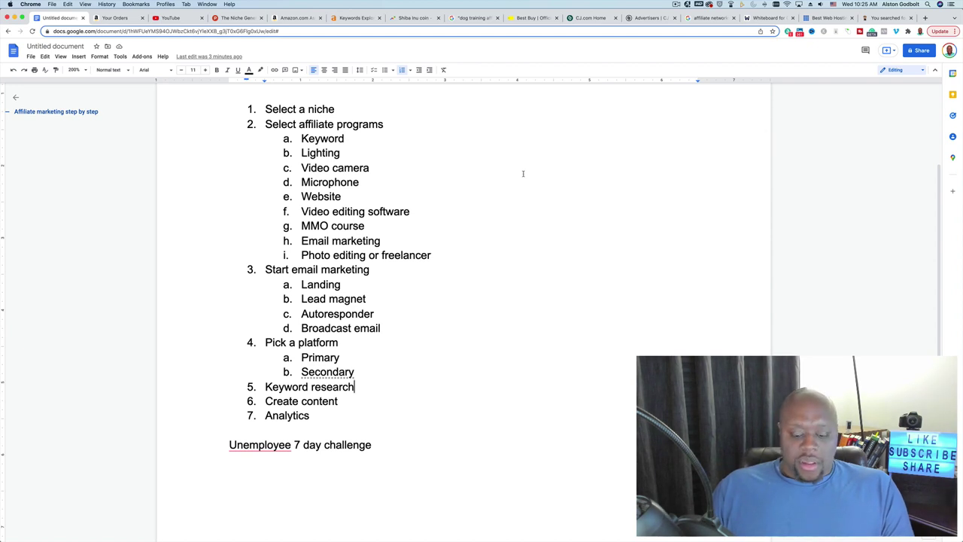
- Search Google for "75 gallon fish tank" in a new browser tab
click(926, 17)
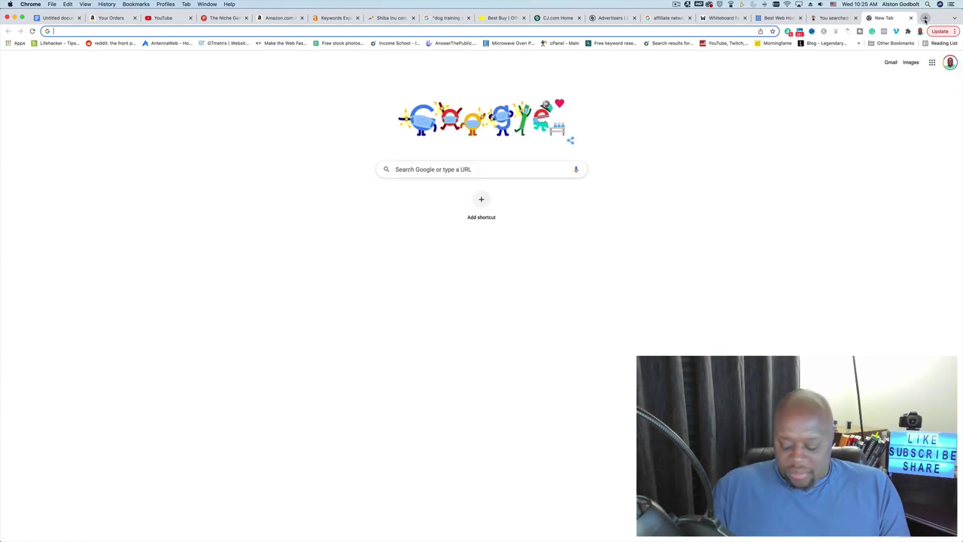
text(75)
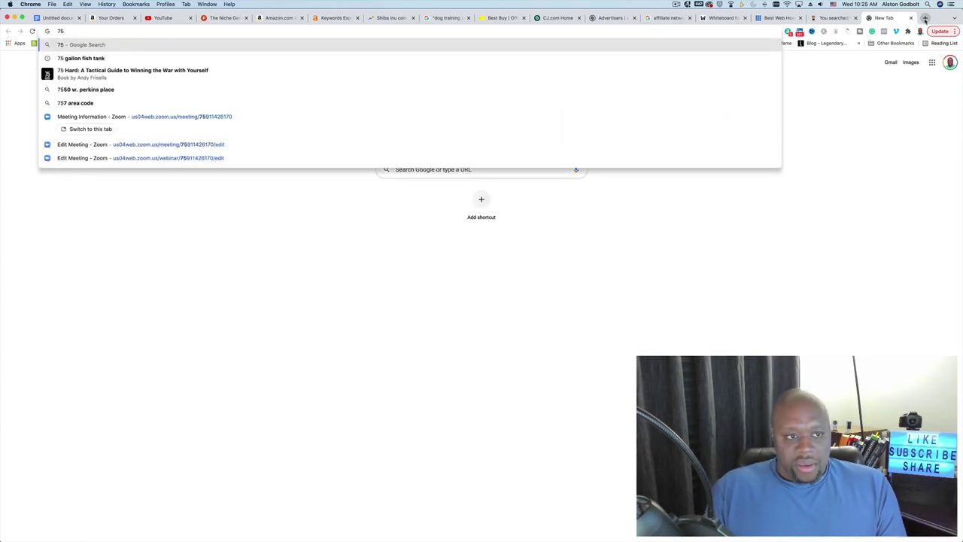
key(Down)
key(Return)
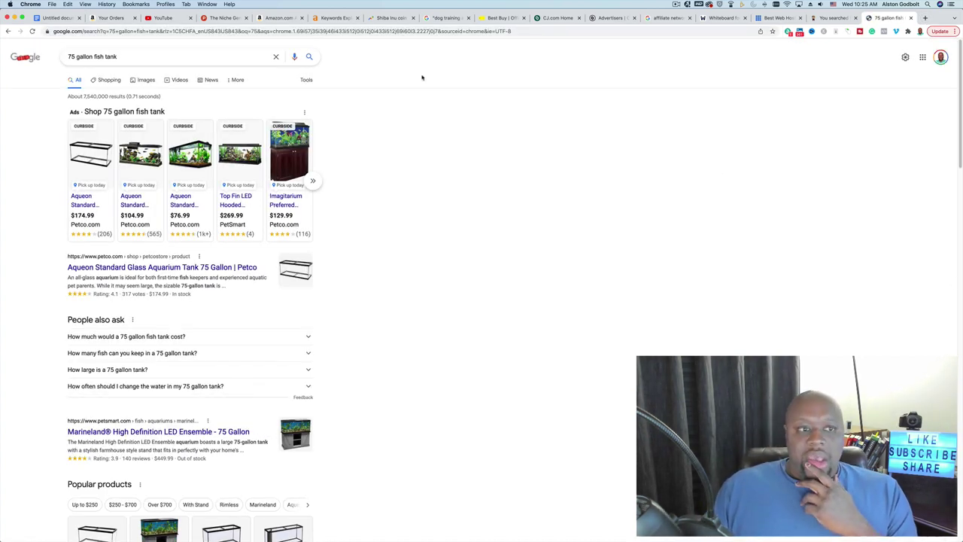
- Copy the phrase "75 gallon fish tank" from the Google search box
triple_click(224, 58)
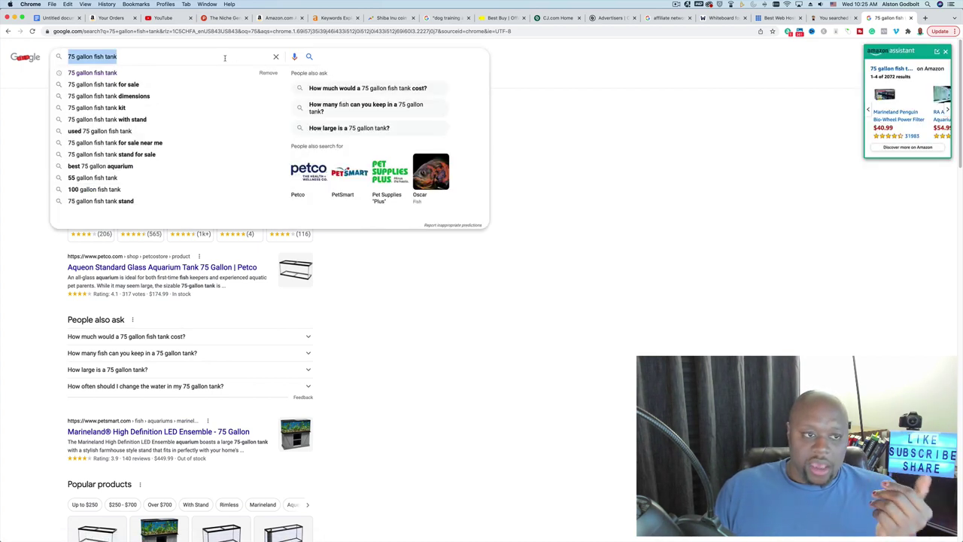
right_click(95, 58)
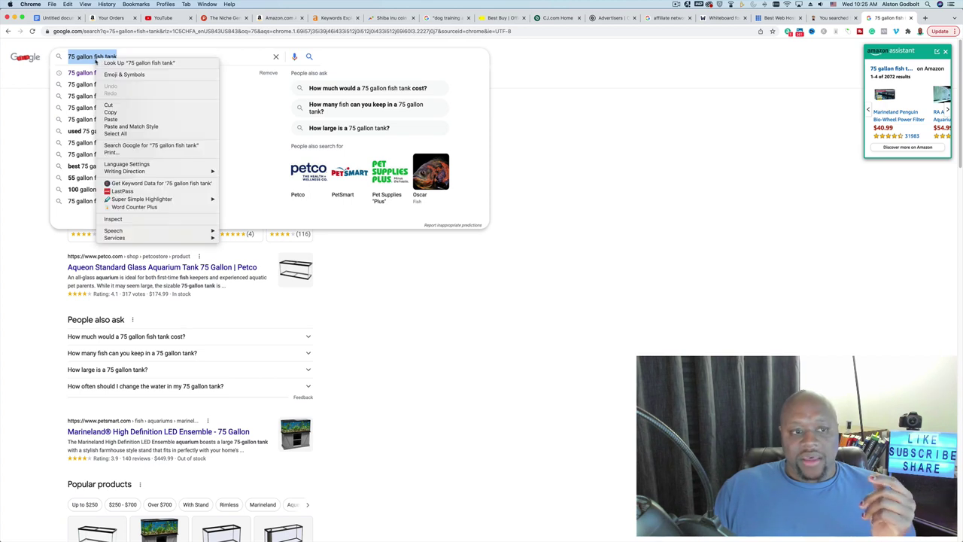
click(139, 113)
click(599, 356)
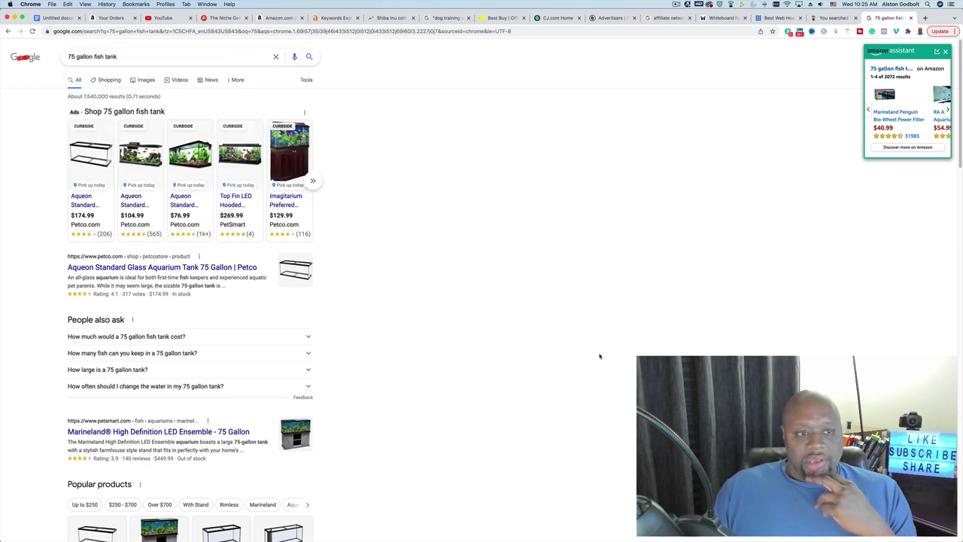
- From the search results, open the epicaquarium.com stand review and the everythingfishkeeping.com 75 gallon aquarium guide in new tabs
scroll(501, 377, down, 15)
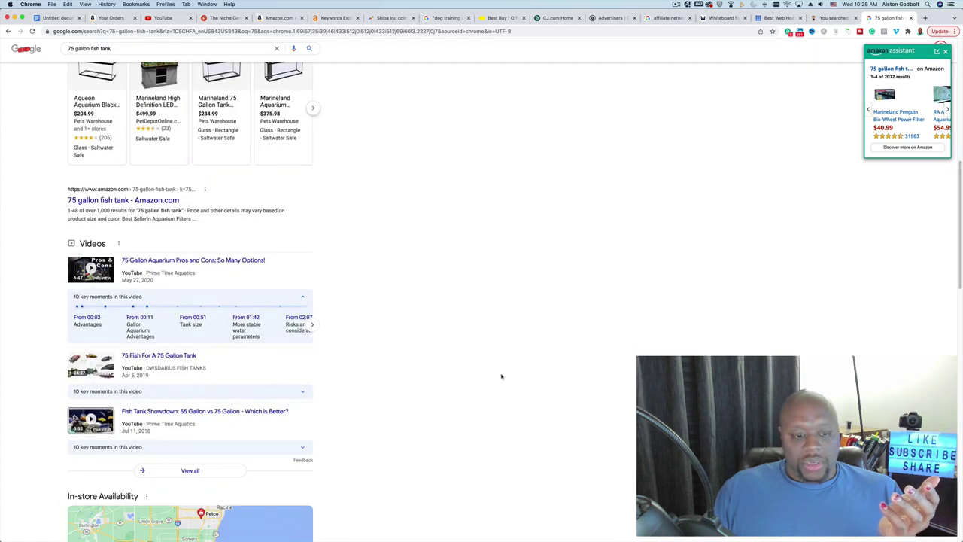
scroll(472, 383, down, 5)
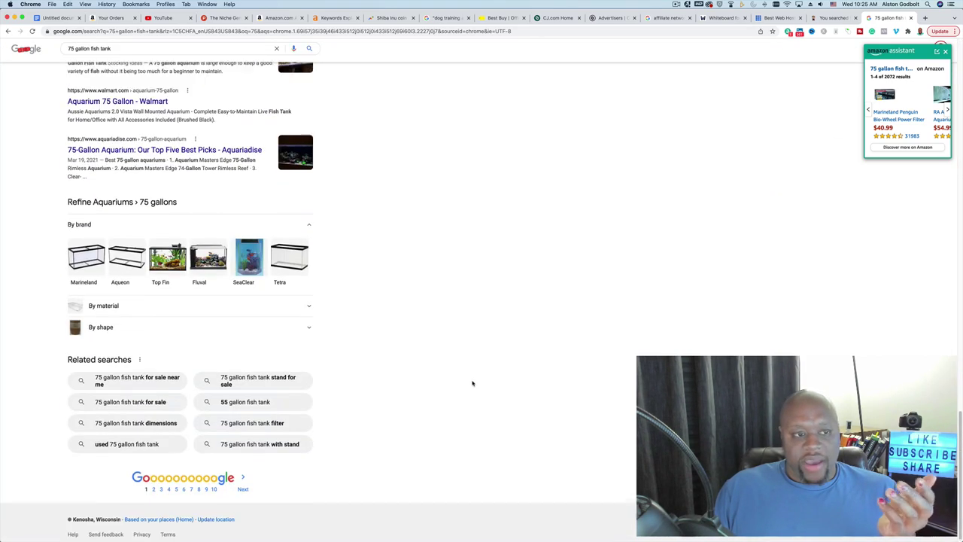
scroll(473, 383, up, 4)
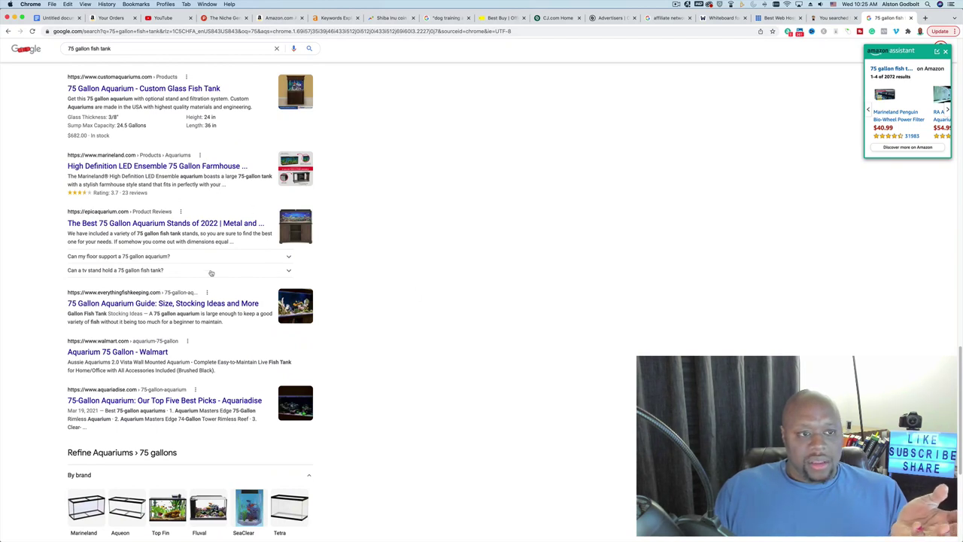
scroll(211, 273, up, 3)
scroll(212, 275, down, 2)
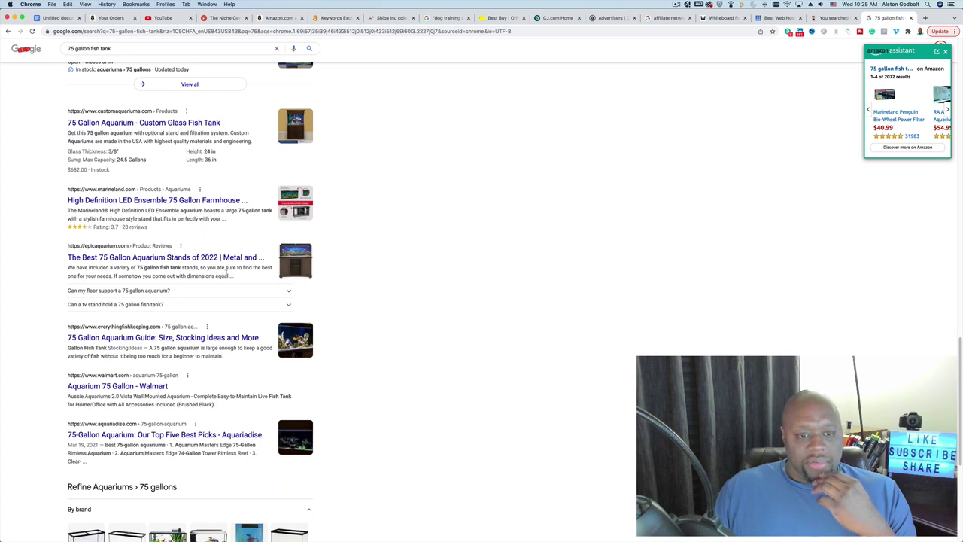
right_click(150, 256)
click(181, 261)
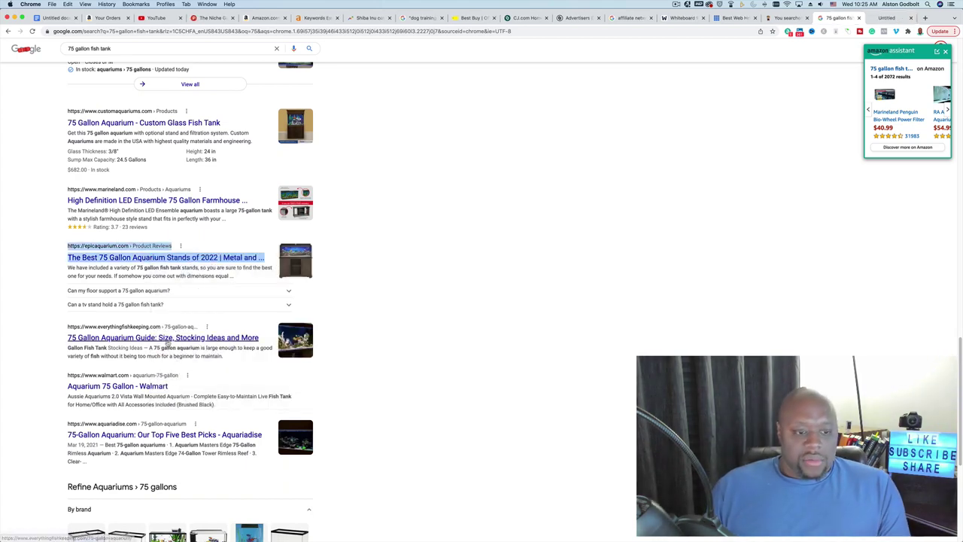
right_click(167, 342)
click(186, 346)
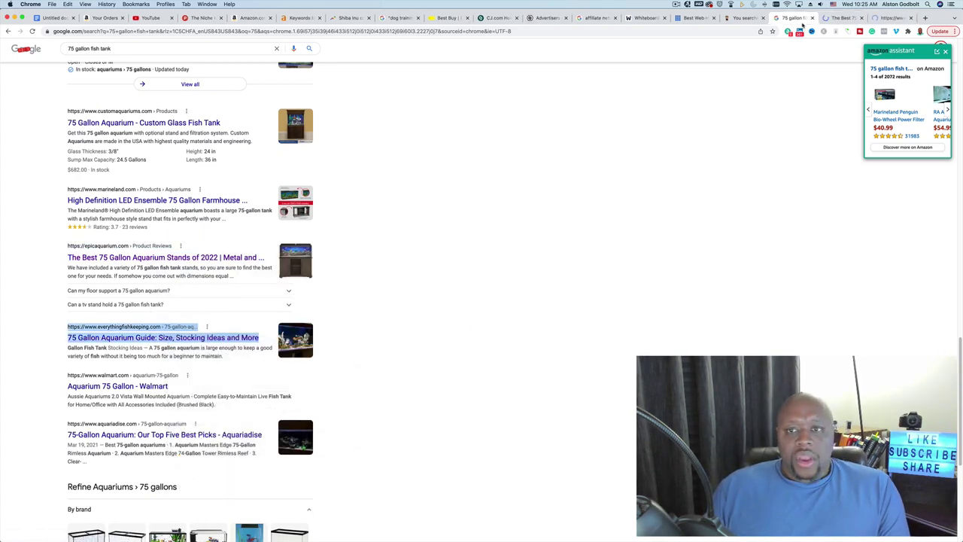
- View the Best 75 Gallon Aquarium Stand article and copy the Epic Aquarium homepage link address from the site logo
key(ctrl+Tab)
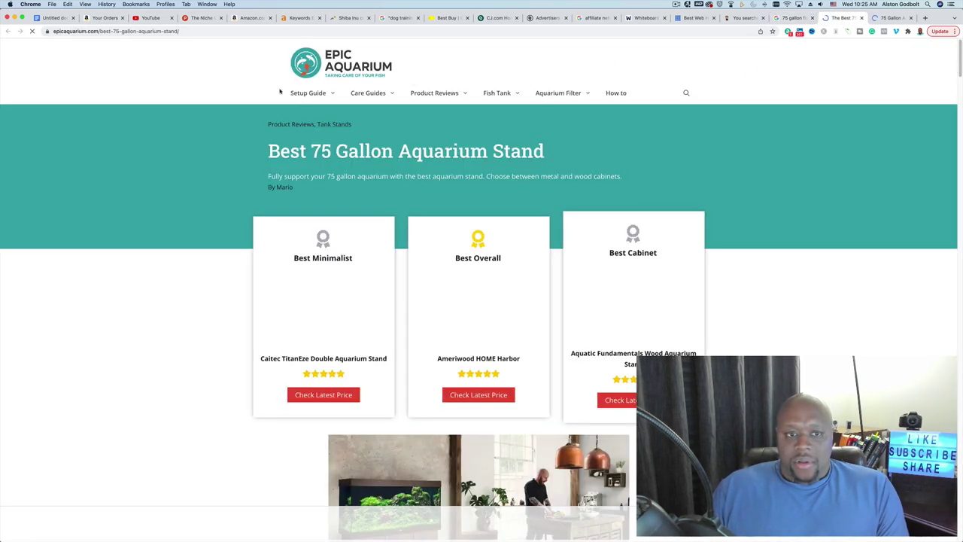
scroll(821, 313, down, 10)
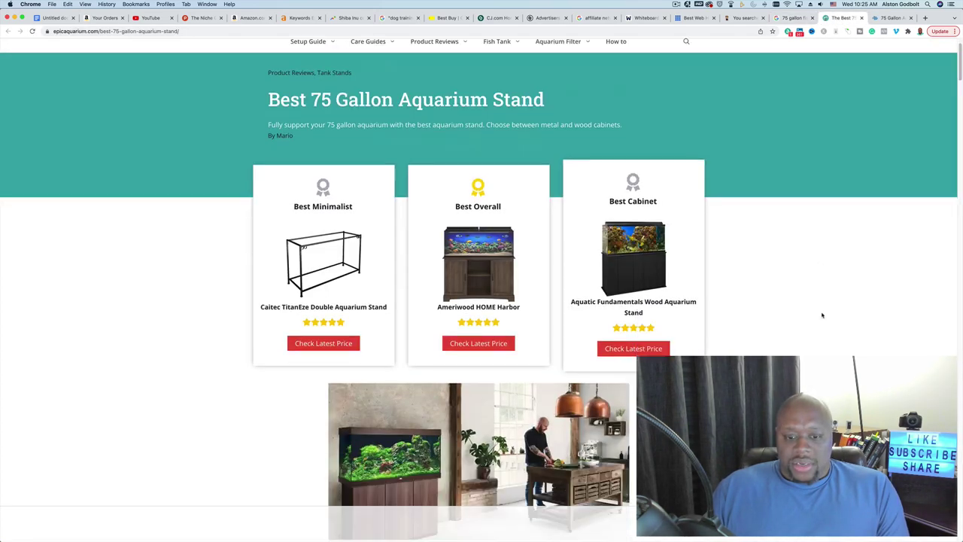
scroll(482, 286, up, 5)
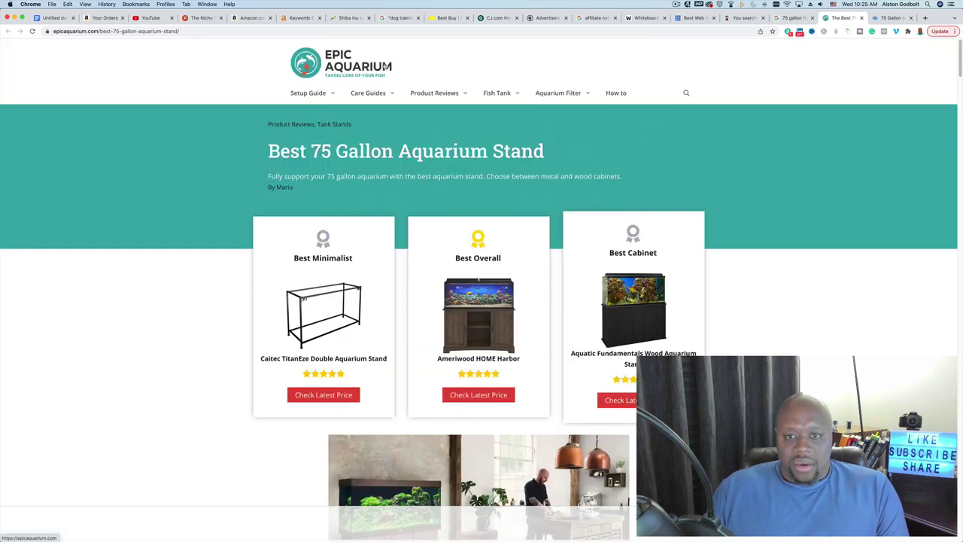
right_click(347, 66)
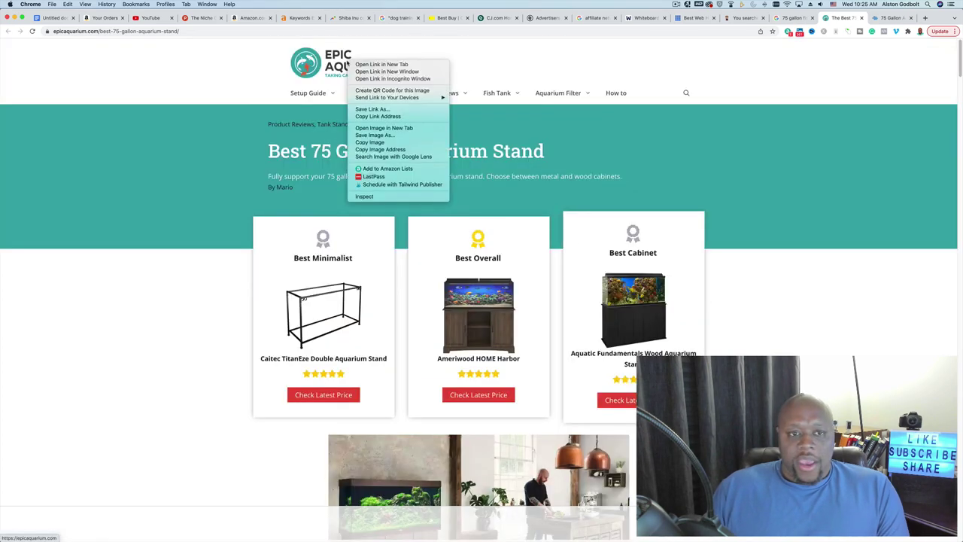
click(381, 116)
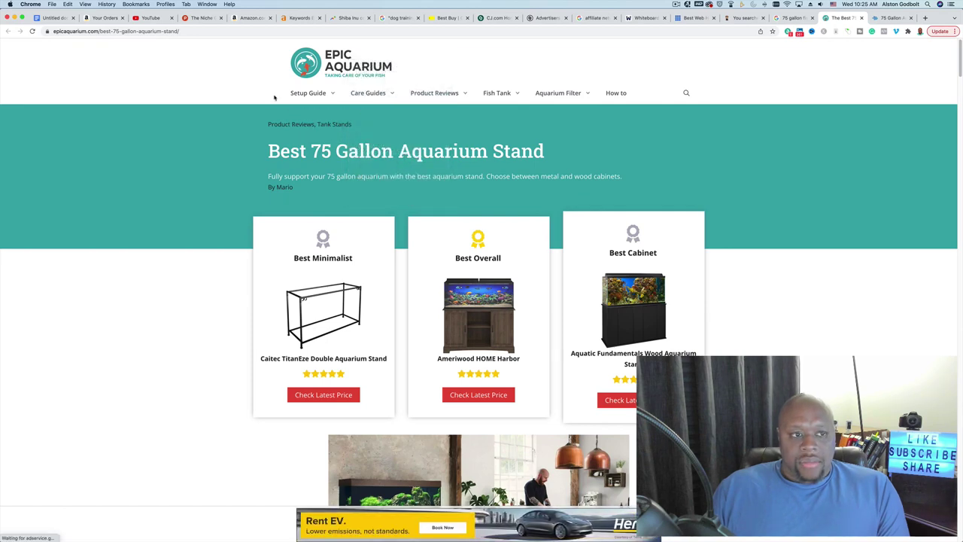
- Switch to Ahrefs and look up epicaquarium.com in Site Explorer
click(301, 17)
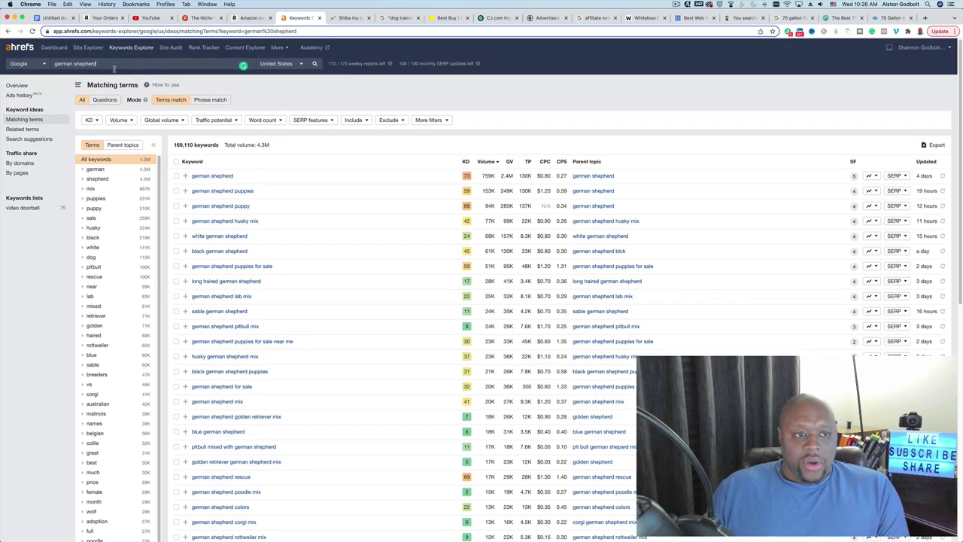
click(90, 48)
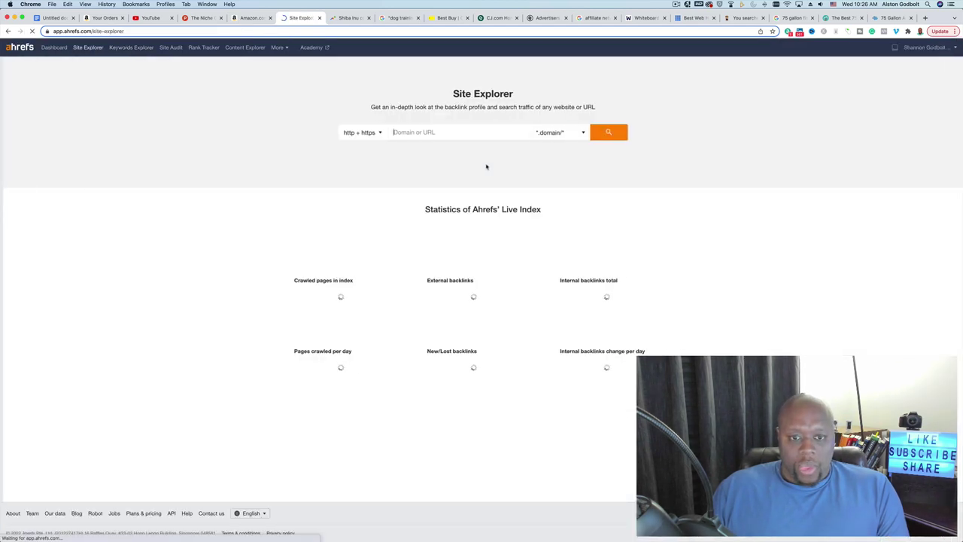
key(super+v)
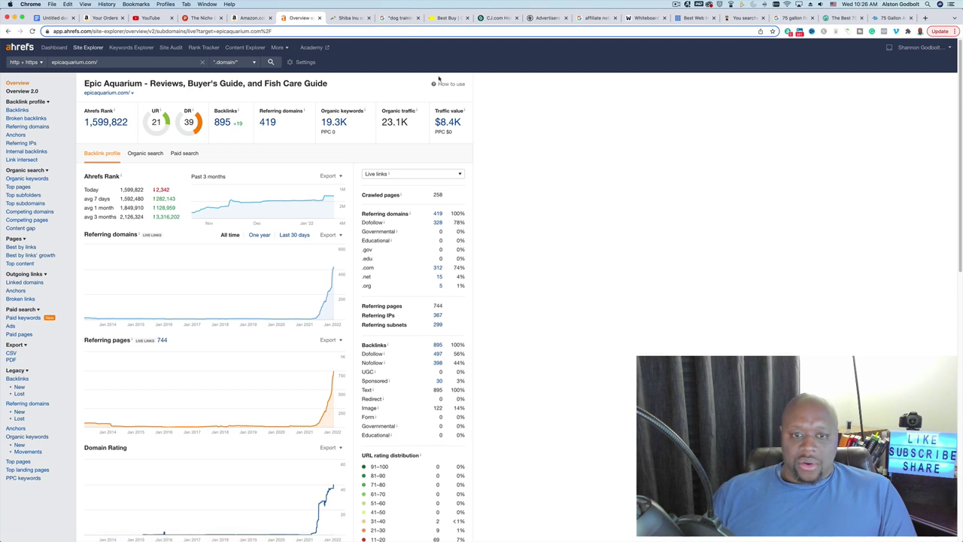
- Open epicaquarium.com's organic keywords and filter them to a maximum keyword difficulty of 10
click(337, 123)
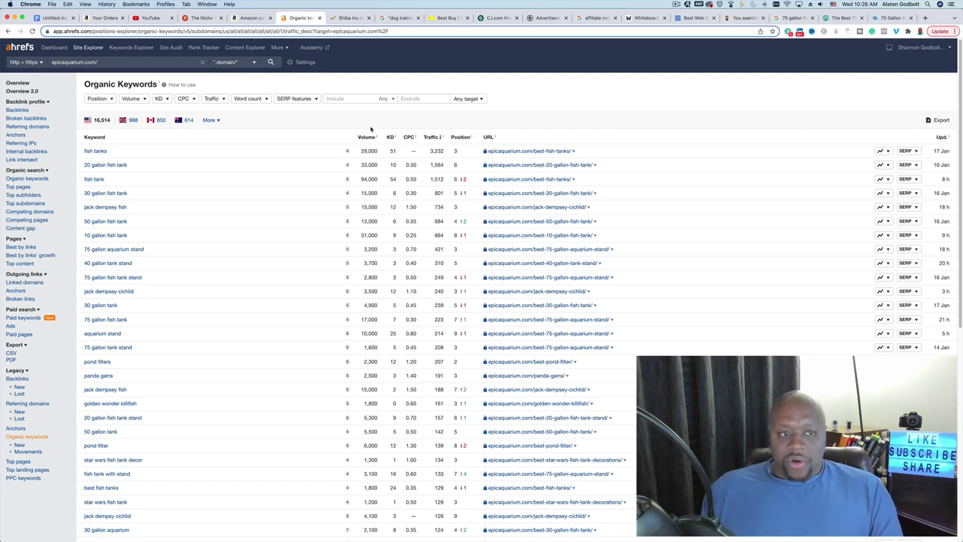
click(161, 98)
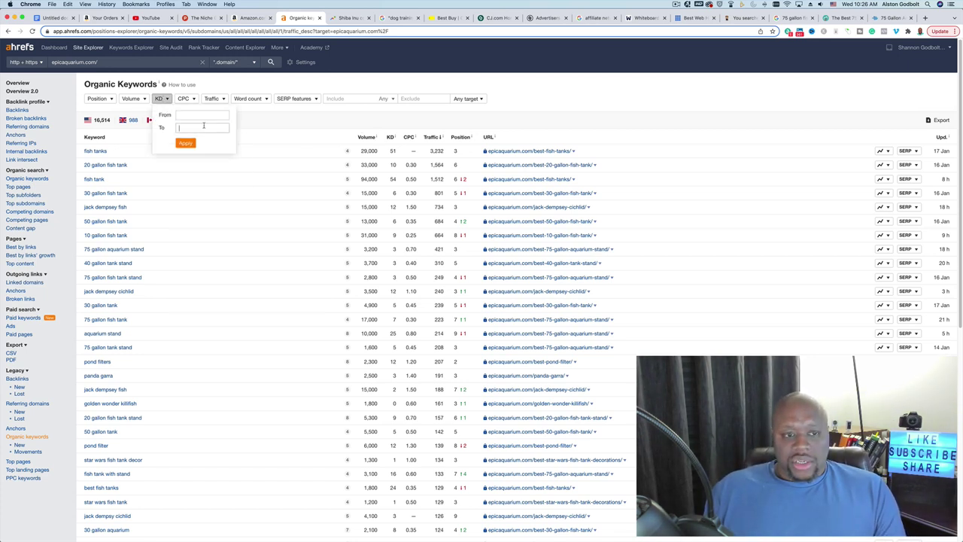
click(203, 126)
text(10)
key(Return)
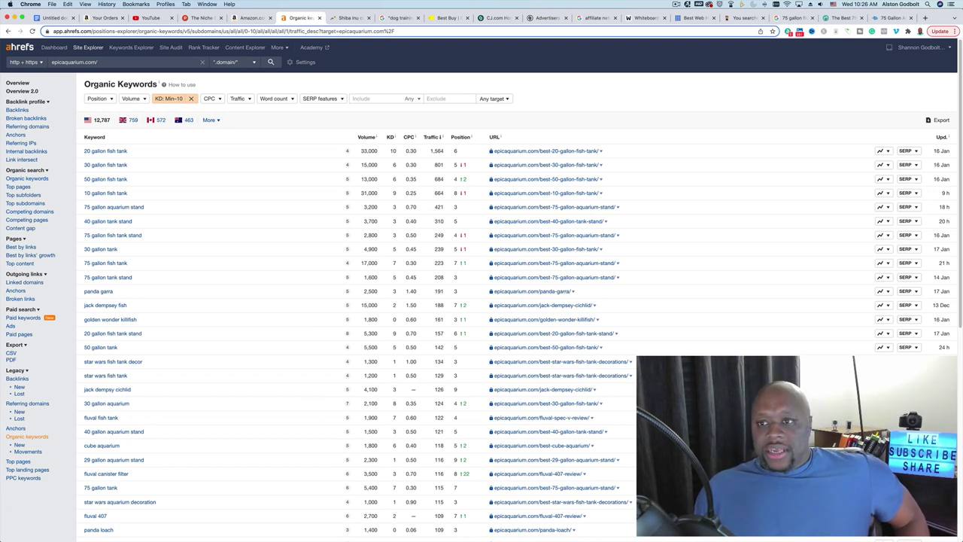
- Return to the Google results for 75 gallon fish tank and bring up the autocomplete suggestions for that query
click(744, 18)
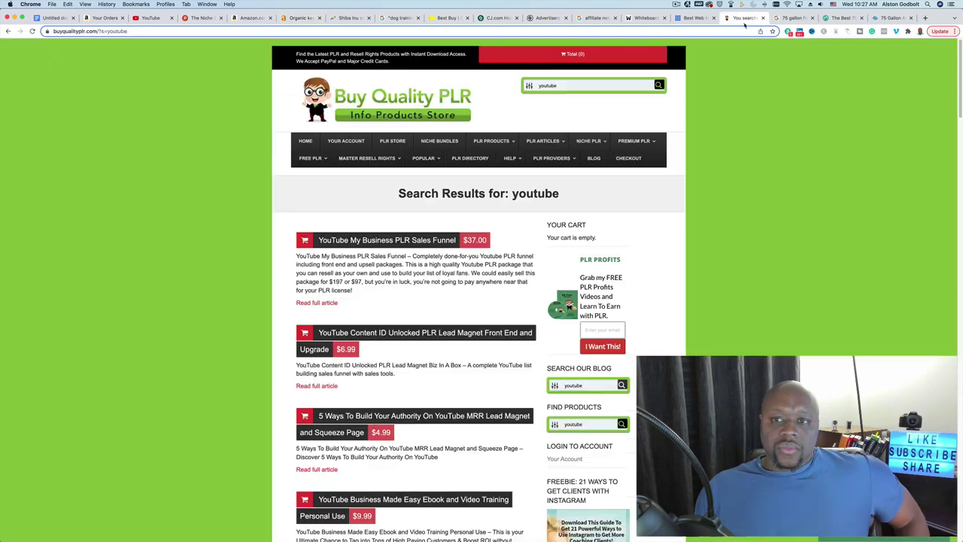
click(804, 16)
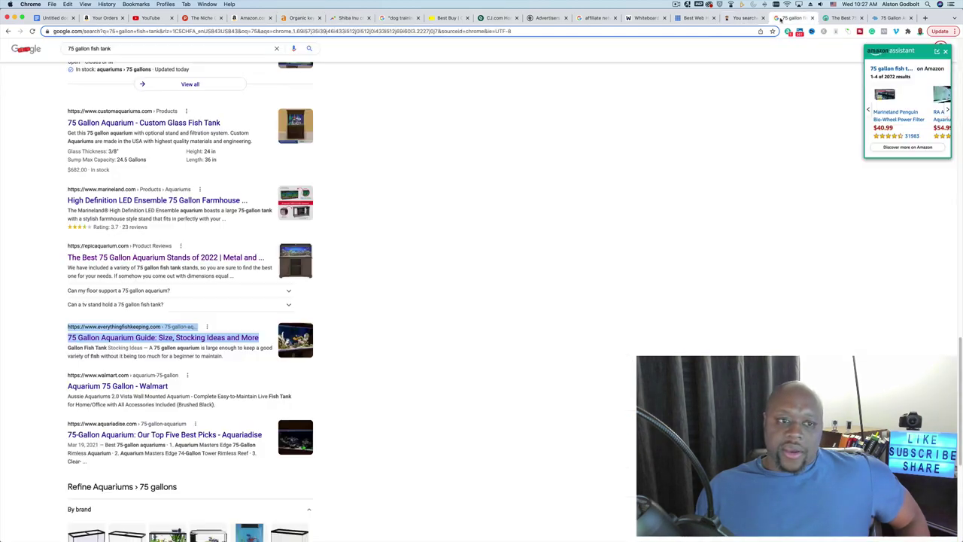
scroll(196, 419, down, 10)
scroll(195, 419, up, 10)
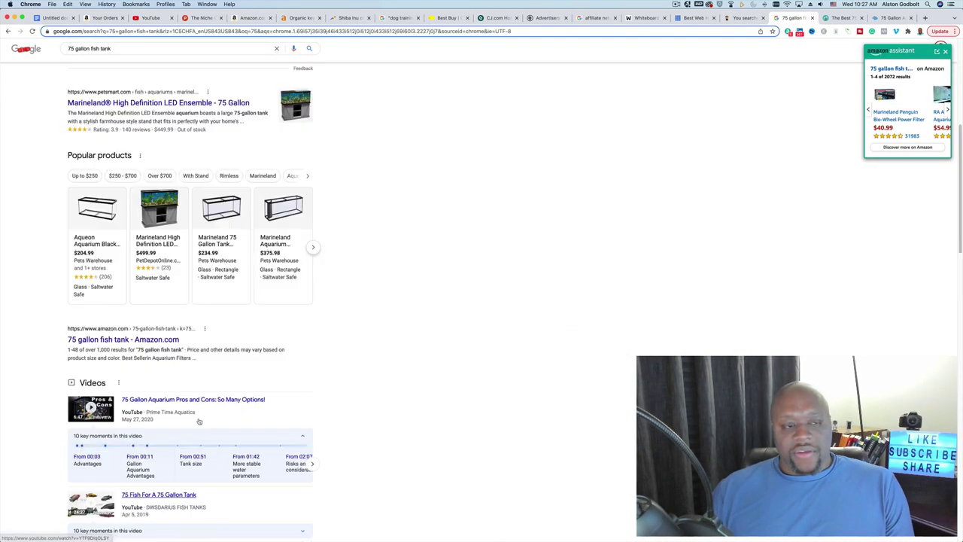
click(173, 57)
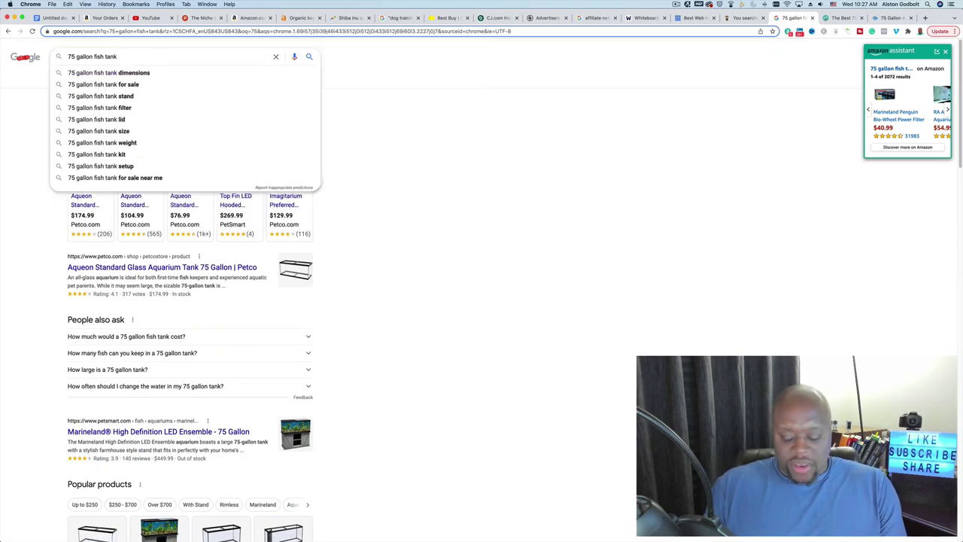
- Check the autocomplete suggestions for 75 gallon fish tank followed in turn by the letters q, w, e, r, t, y, u, i and o
text(q)
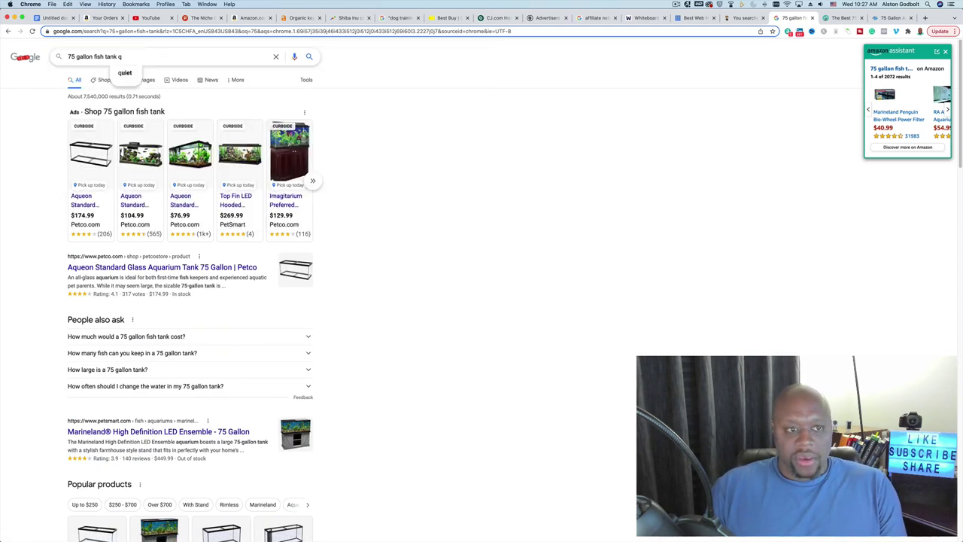
key(BackSpace)
text(w)
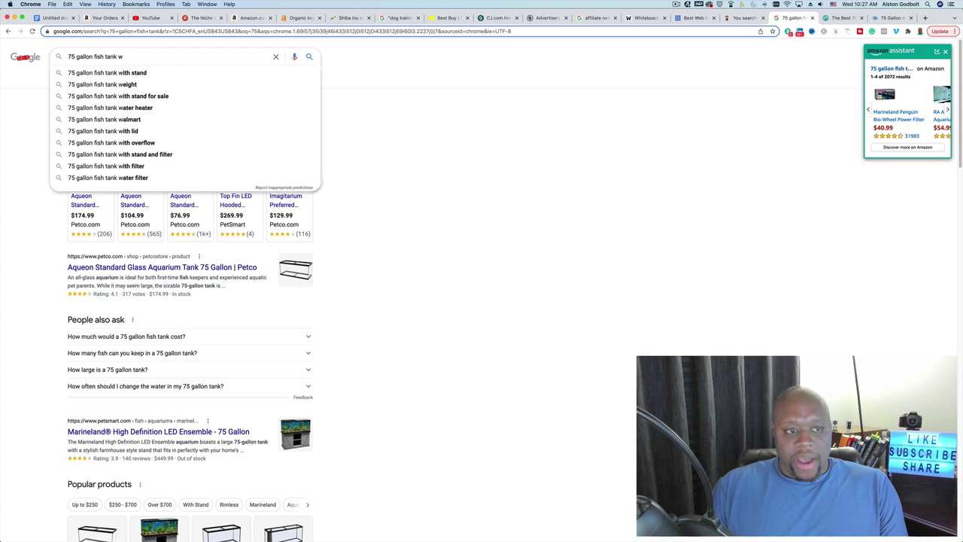
key(BackSpace)
text(e)
key(BackSpace)
text(r)
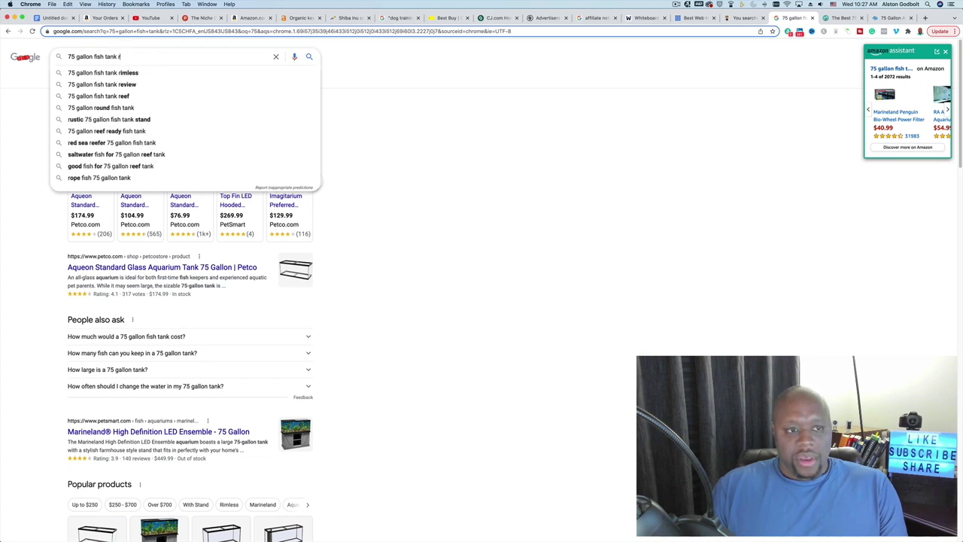
key(BackSpace)
text(t)
key(BackSpace)
text(y)
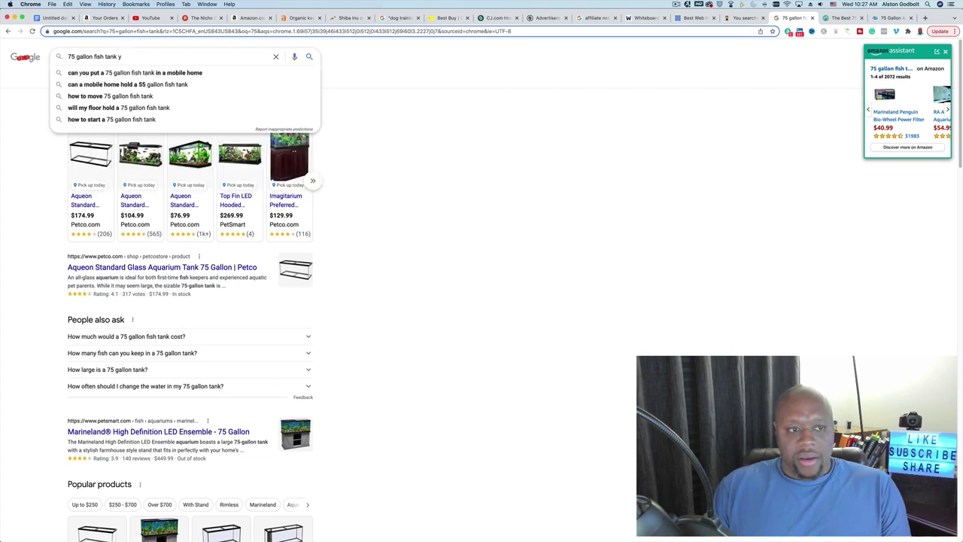
key(BackSpace)
text(u)
key(BackSpace)
text(i)
key(BackSpace)
text(o)
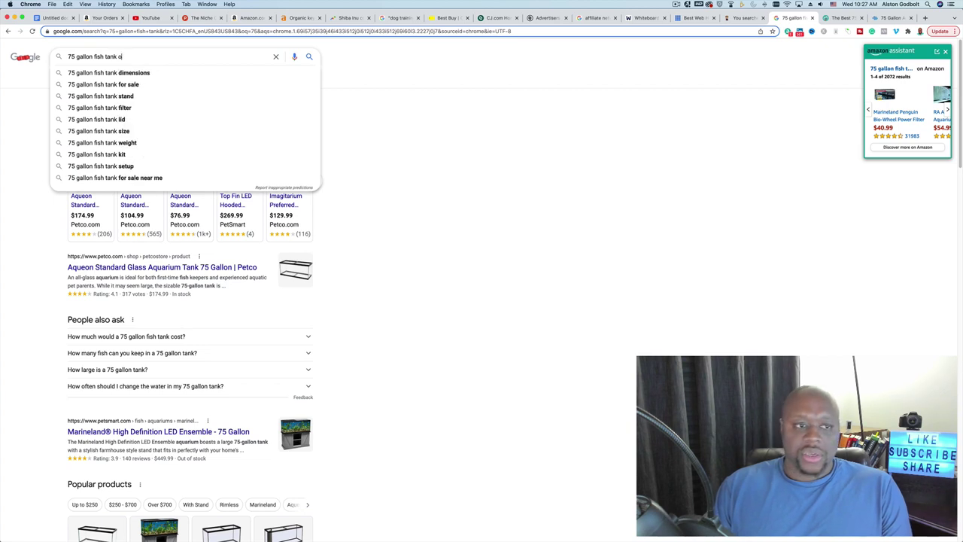
key(BackSpace)
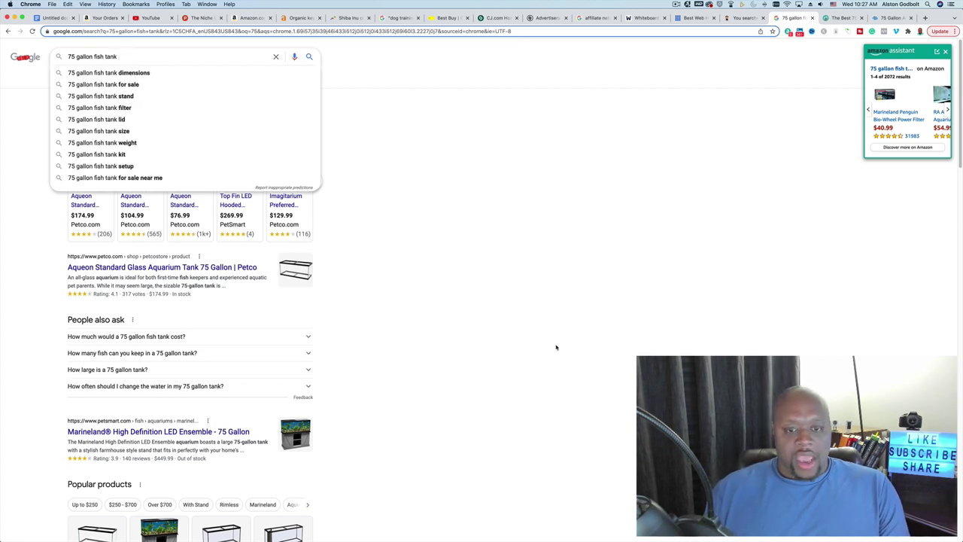
- Expand the related question "How much would a 75 gallon fish tank cost?" and view the related searches
click(570, 333)
scroll(460, 390, down, 3)
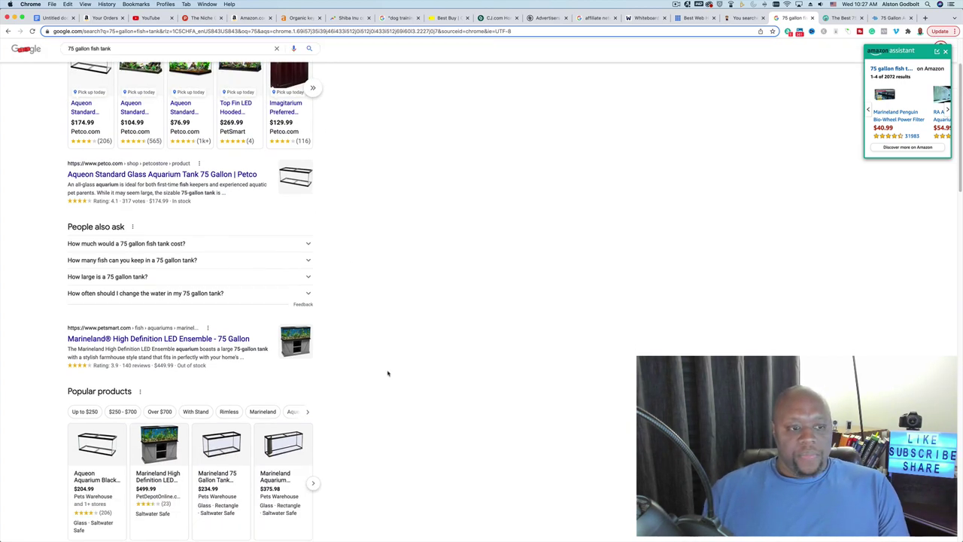
click(308, 246)
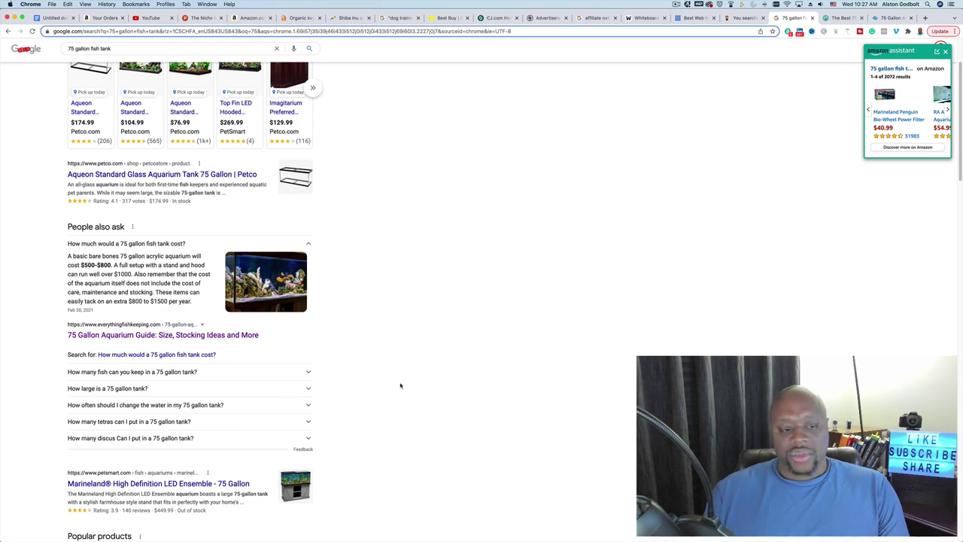
scroll(380, 403, down, 10)
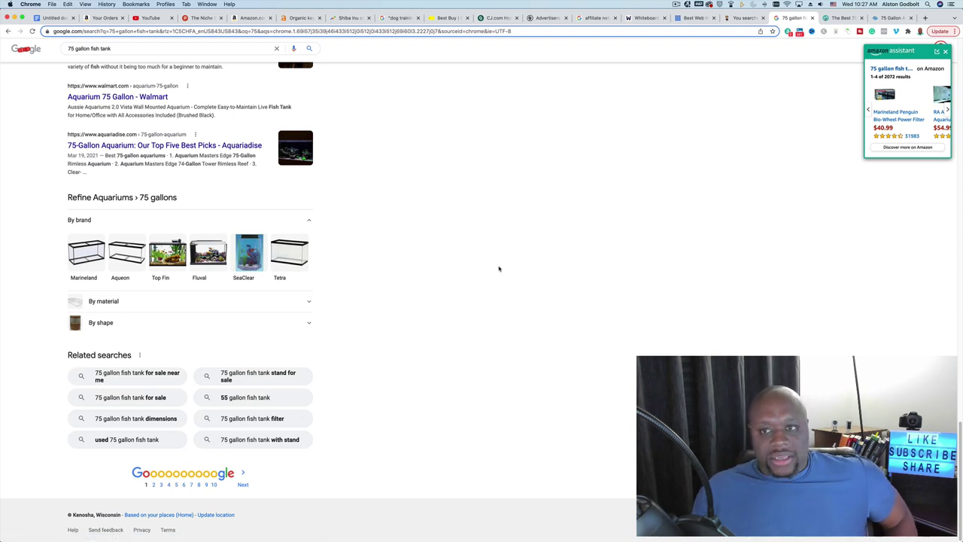
- Copy the query text 75 gallon fish tank from the Google search box
click(391, 33)
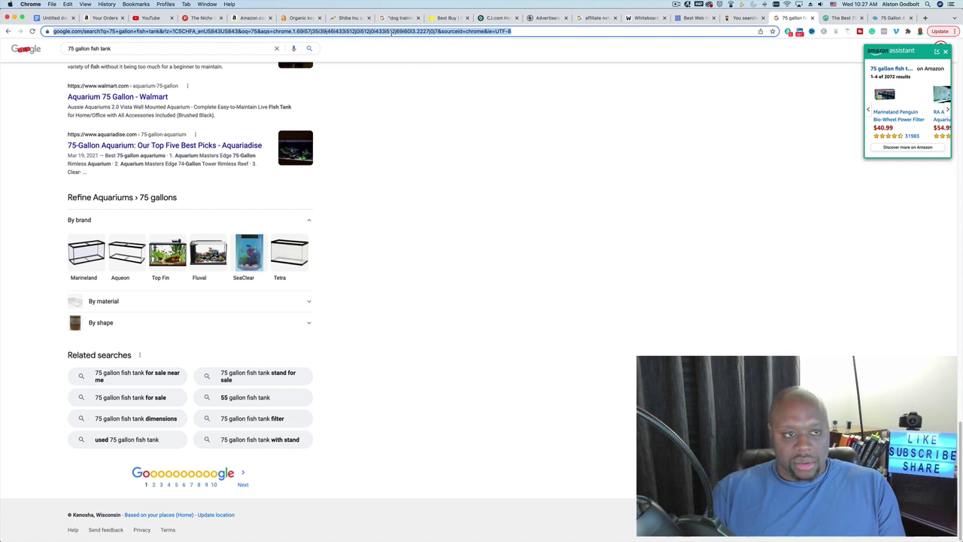
click(132, 49)
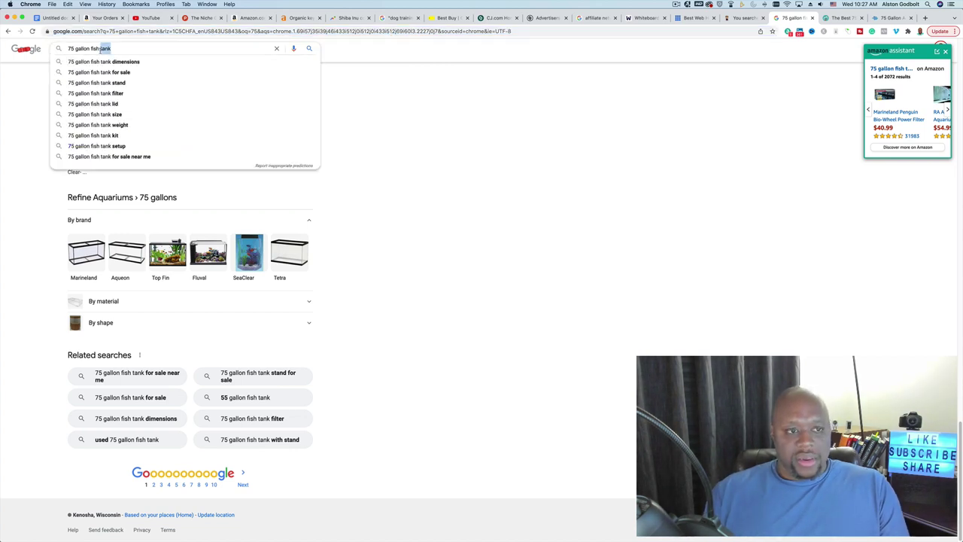
triple_click(100, 48)
key(super+c)
- Open answerthepublic.com in place of the Google results
click(175, 31)
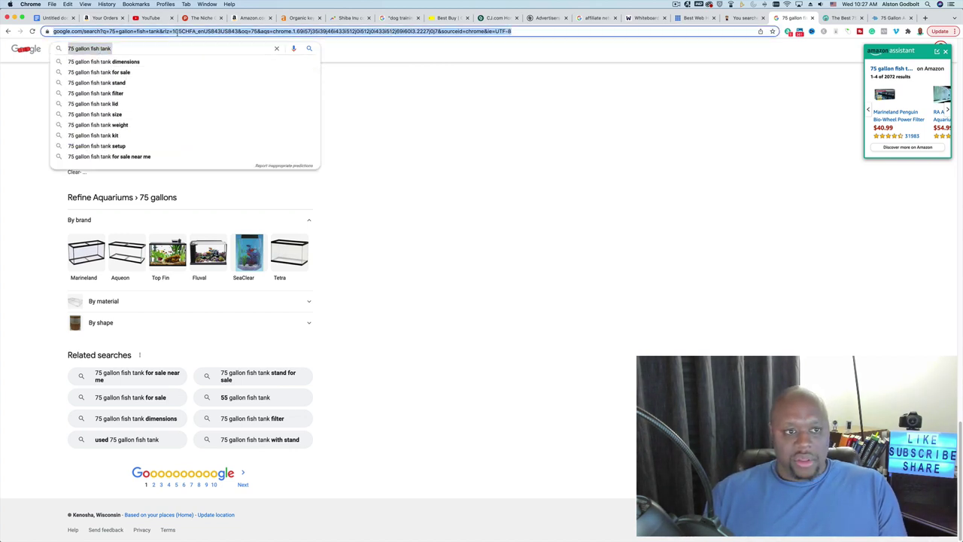
text(answ)
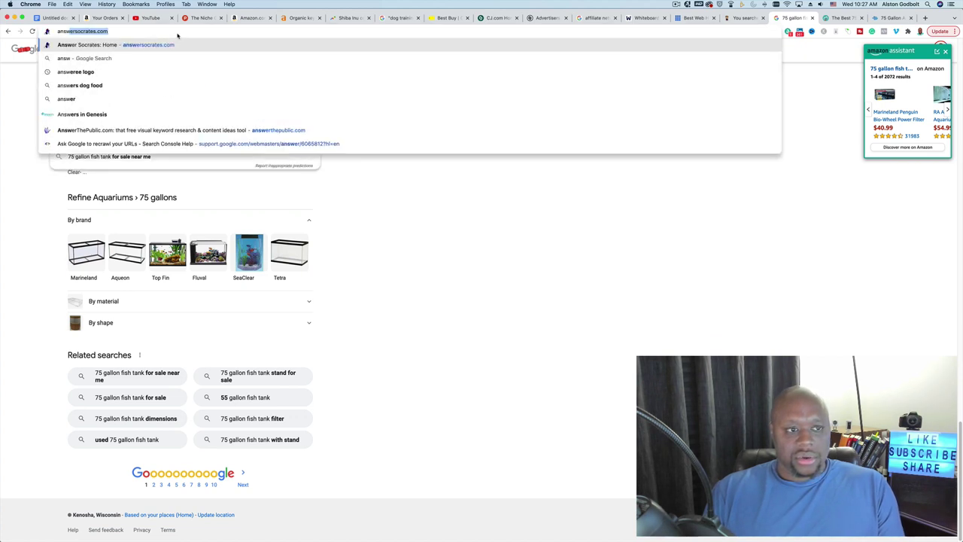
text(erthe)
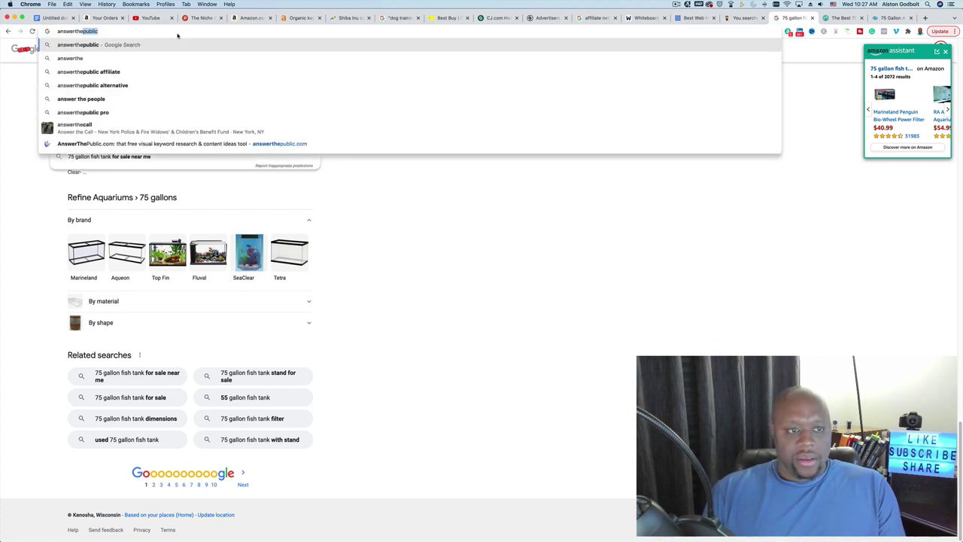
text(public.com)
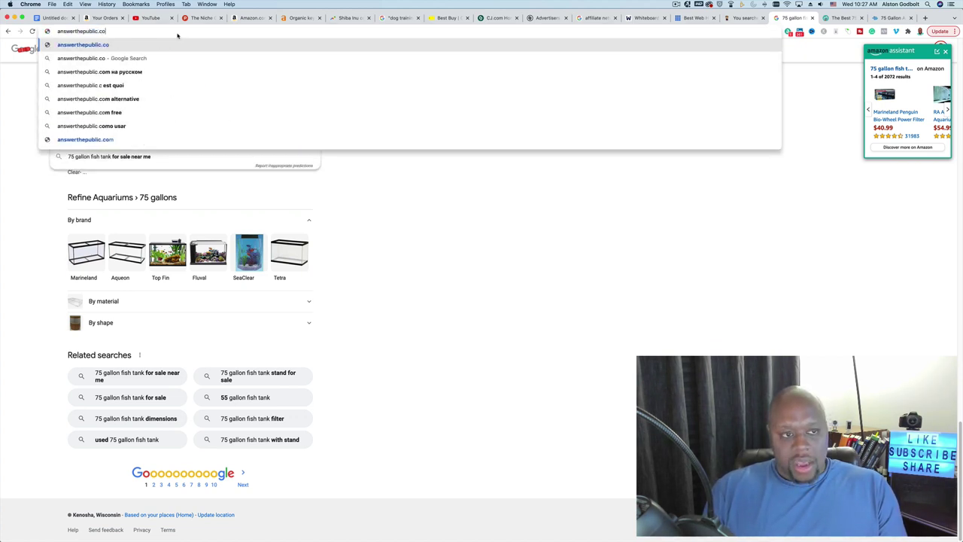
key(Return)
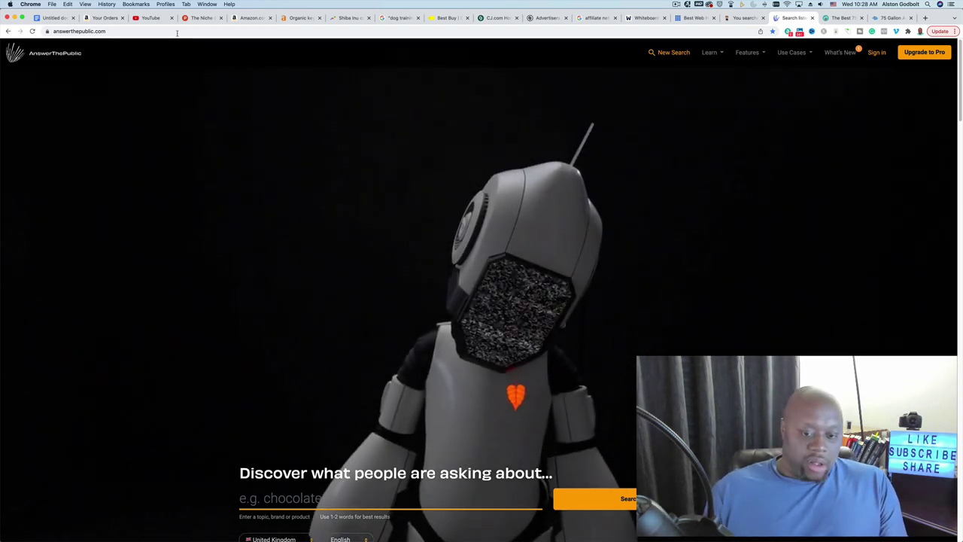
- Run an AnswerThePublic search on the copied phrase 75 gallon fish tank
click(330, 502)
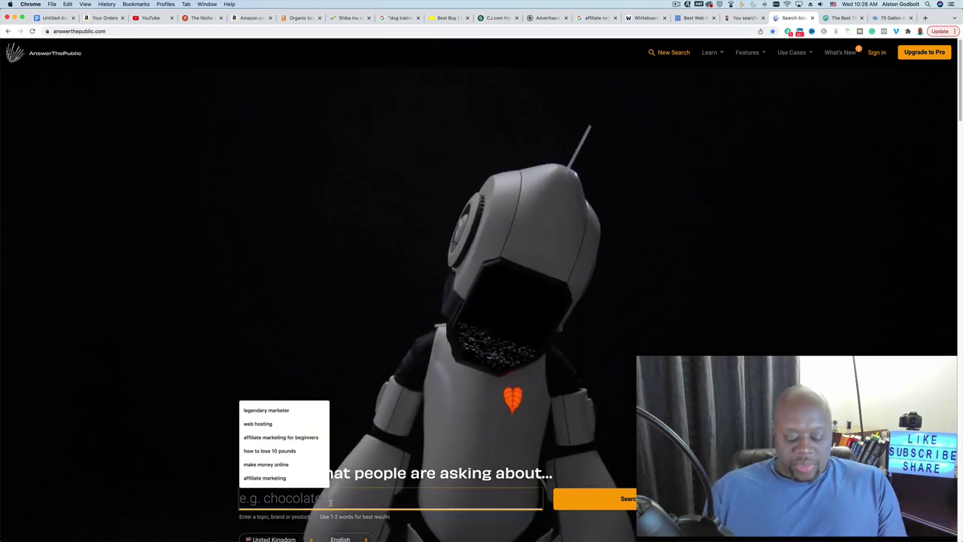
key(super+v)
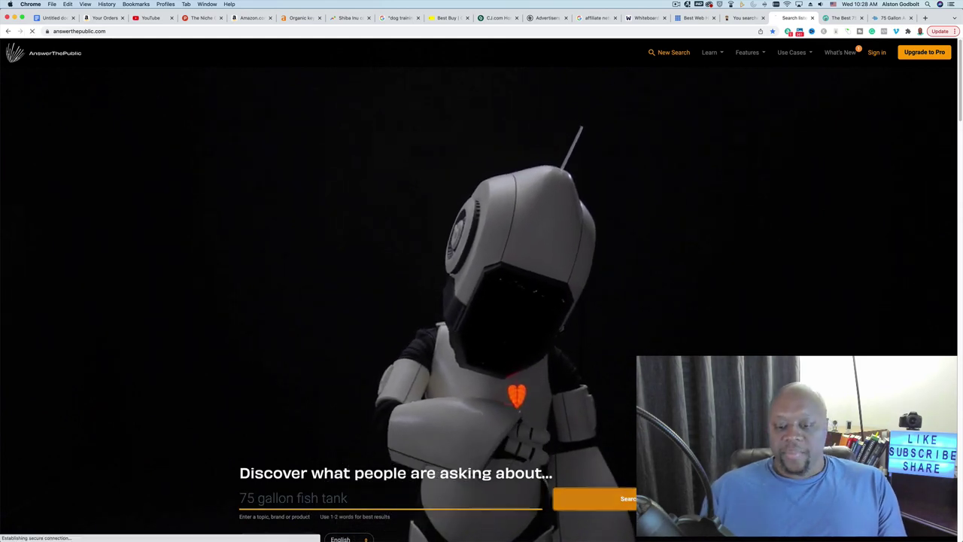
key(Return)
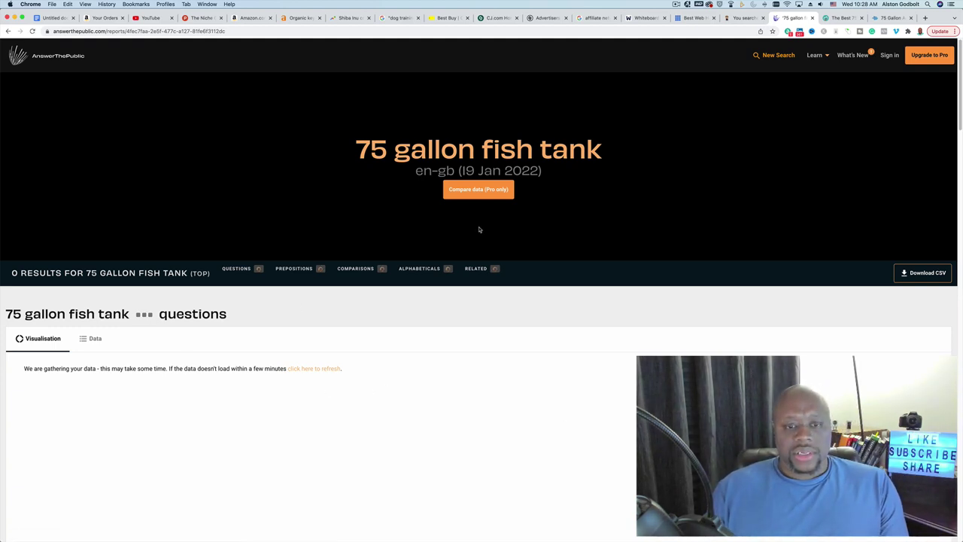
- Show the report's questions as data lists, dismiss the email course popup, and review the question groups
scroll(283, 292, down, 5)
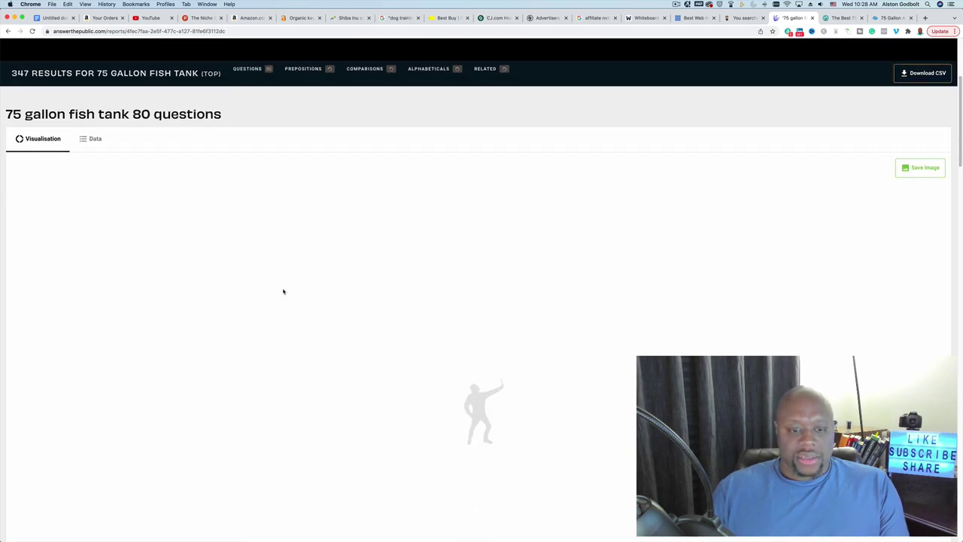
scroll(285, 292, down, 2)
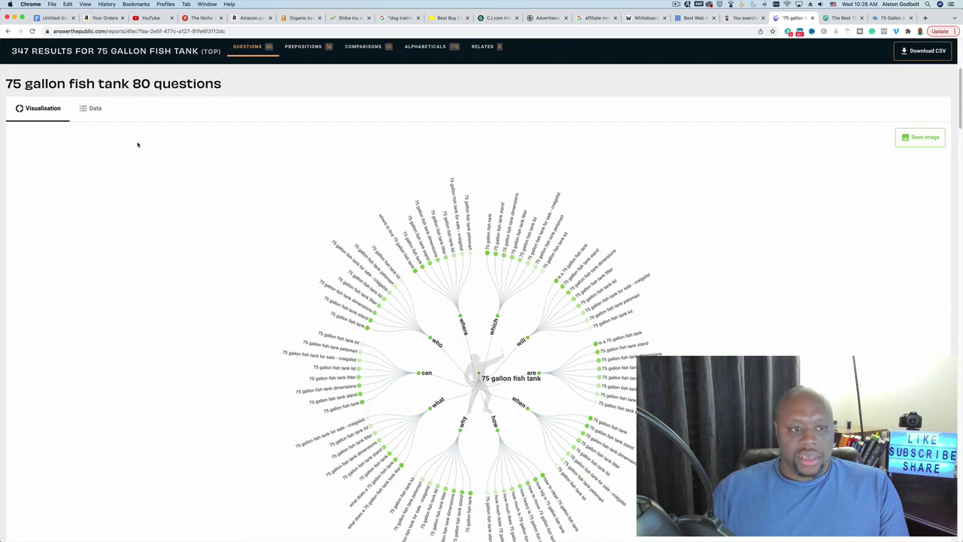
click(98, 110)
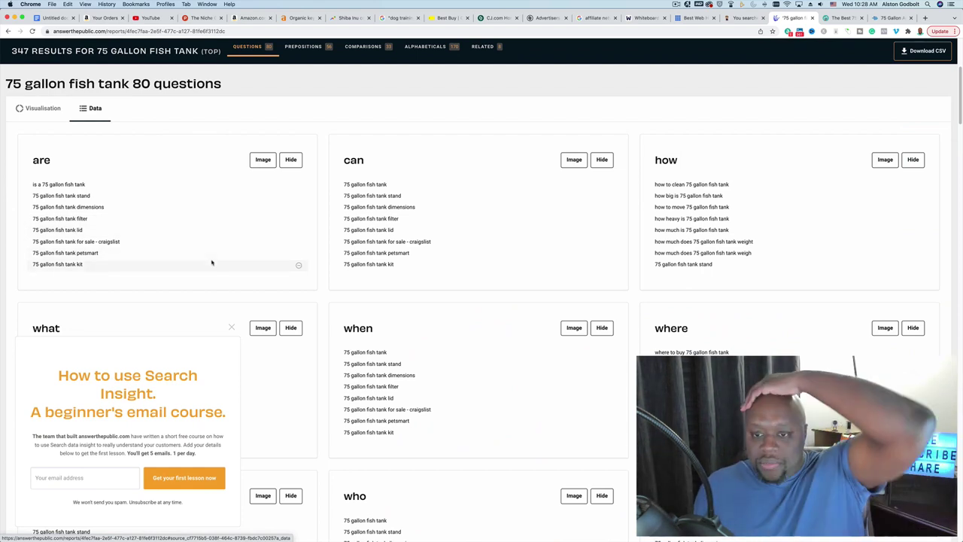
click(232, 328)
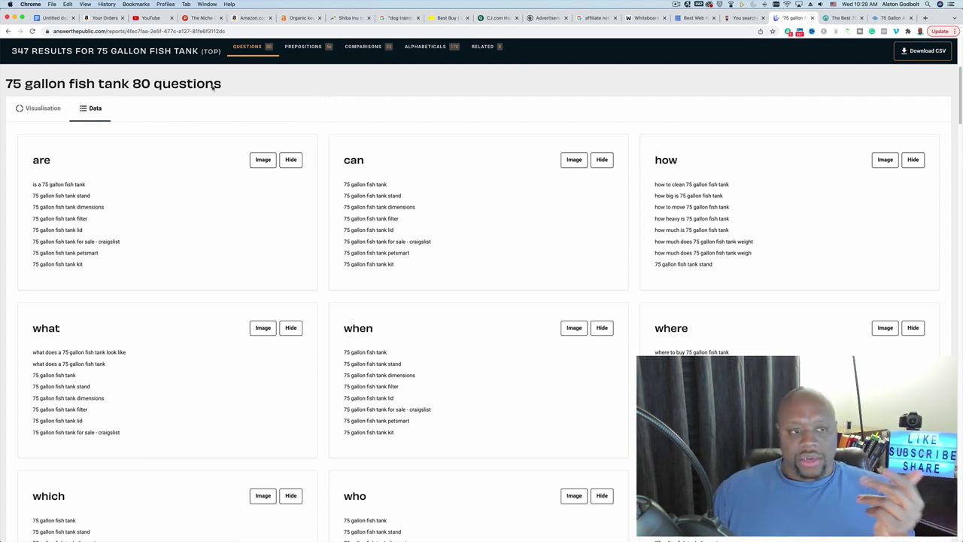
drag(30, 90, 303, 98)
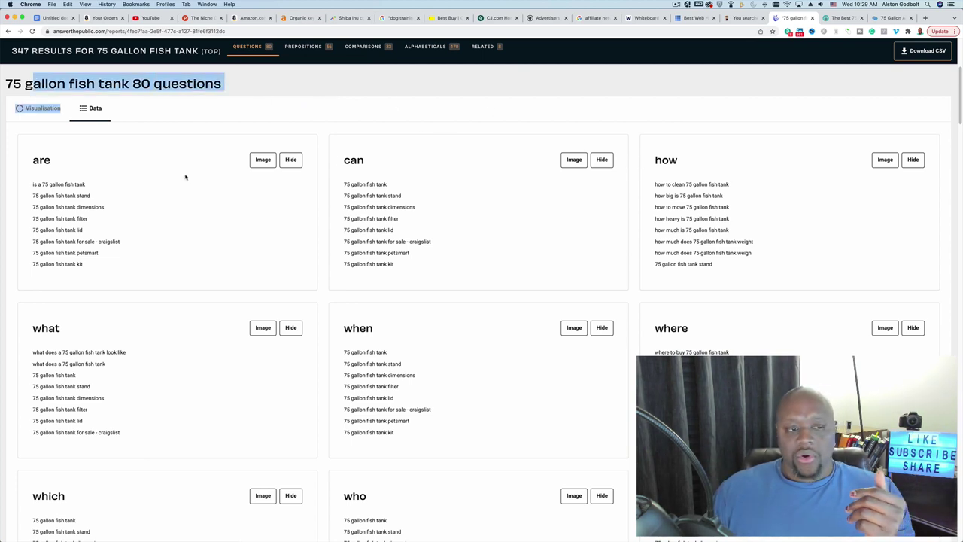
scroll(191, 174, down, 2)
scroll(211, 169, up, 5)
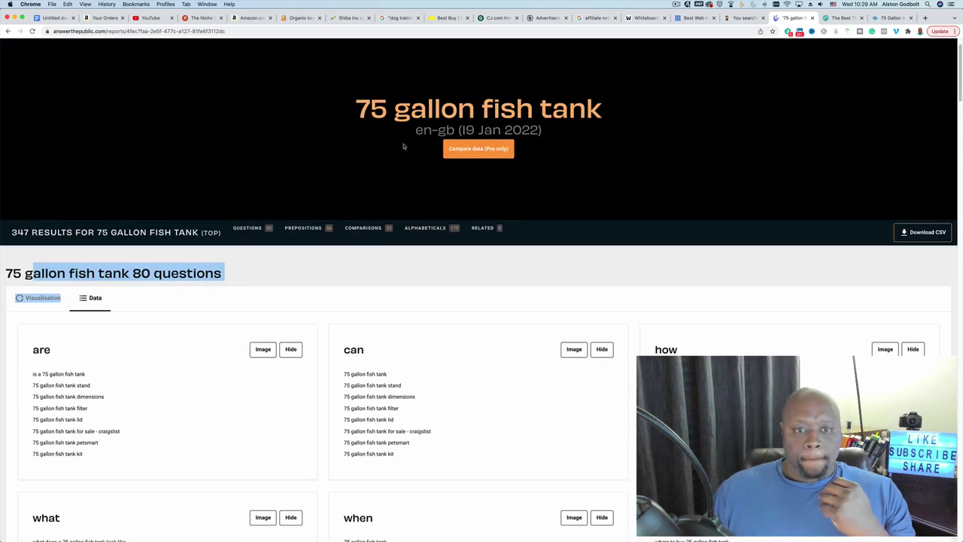
- Switch to Ahrefs, look up 75 gallon fish tank in Keywords Explorer, and view its matching terms
click(301, 18)
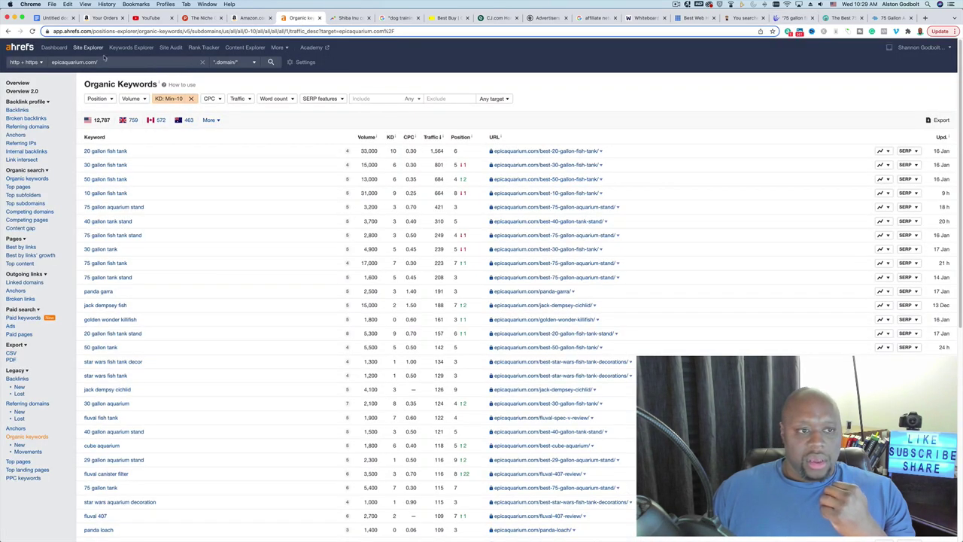
click(129, 48)
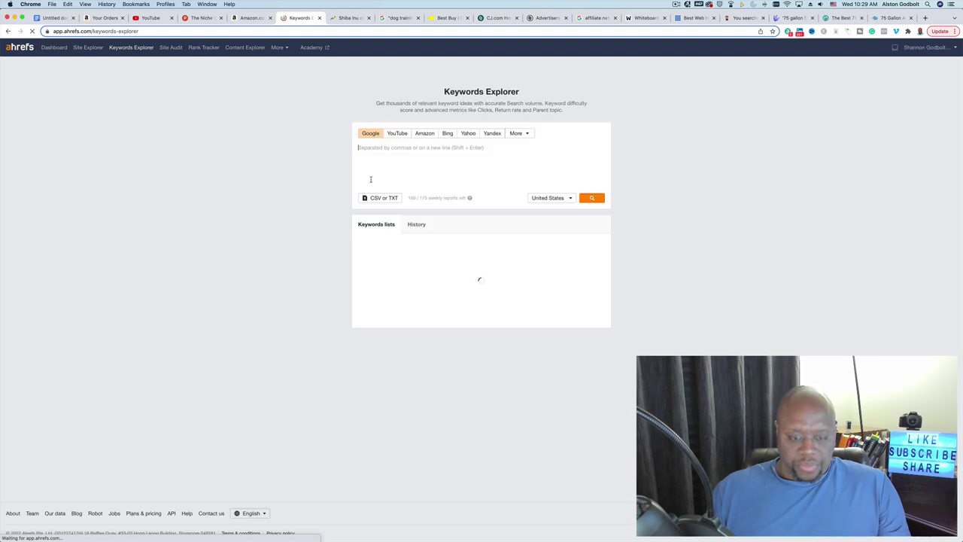
text(75 gallon fish tank)
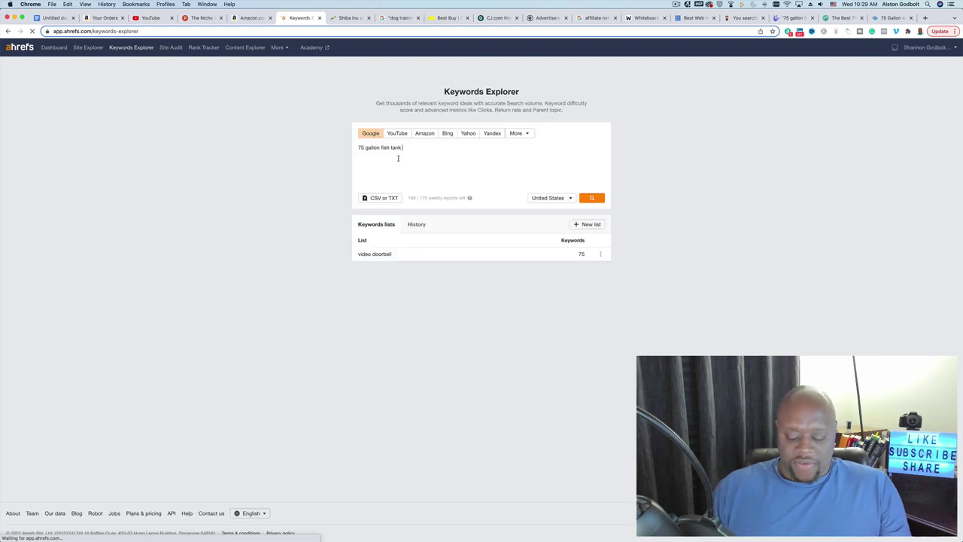
key(Return)
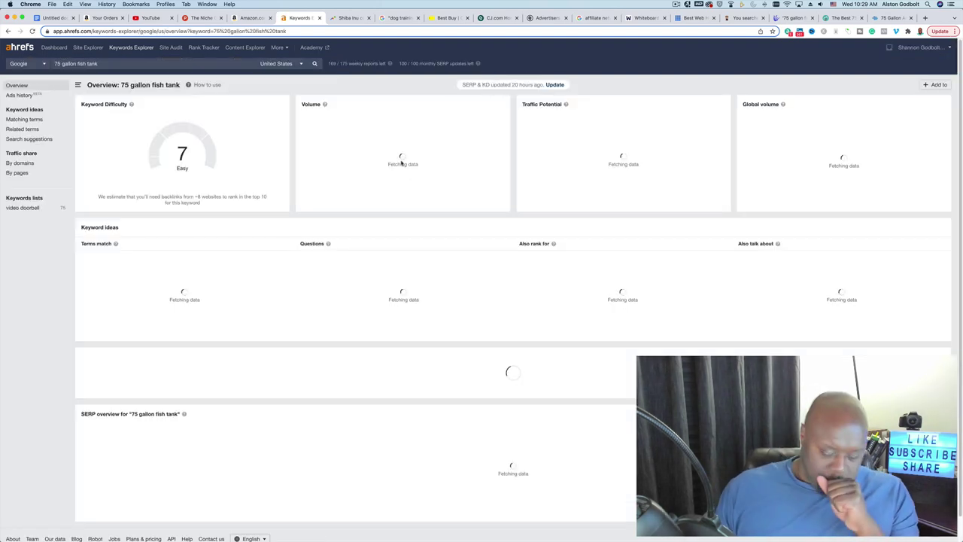
click(39, 121)
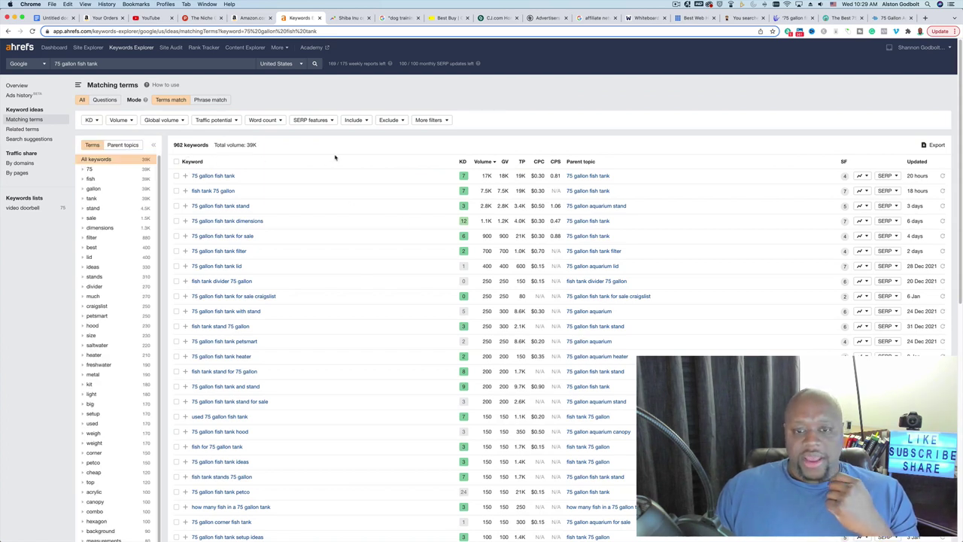
scroll(255, 362, down, 10)
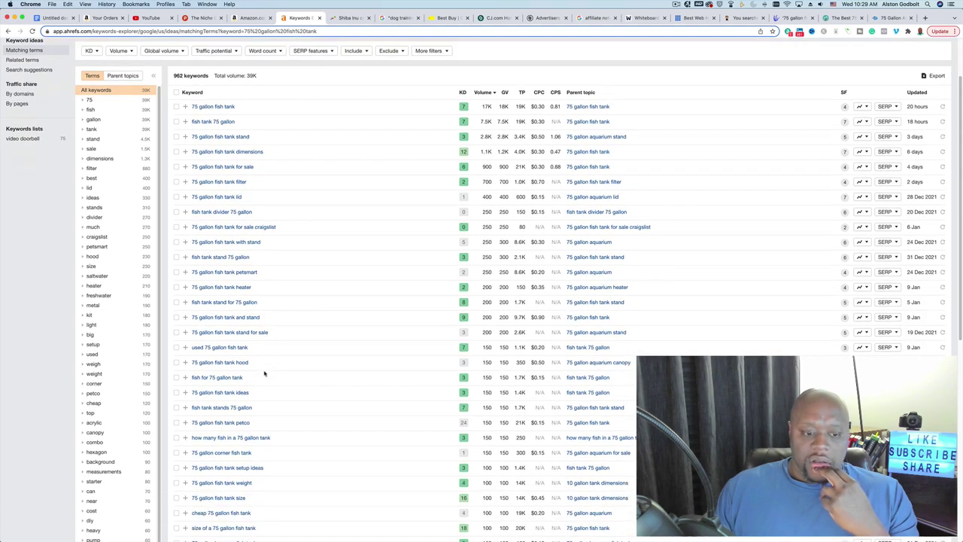
- Export all rows of the 75 gallon fish tank matching terms to CSV, view the downloaded file, and close it
scroll(266, 374, up, 10)
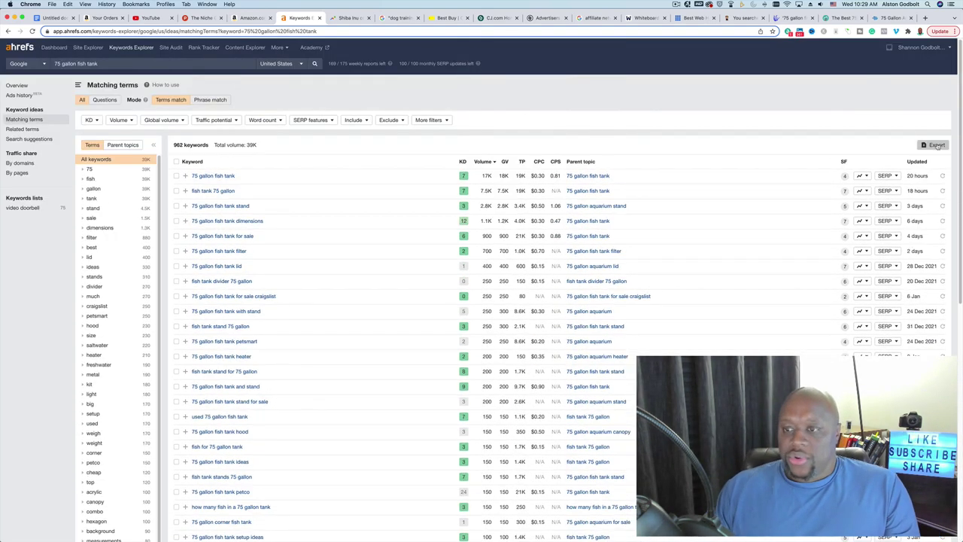
click(932, 145)
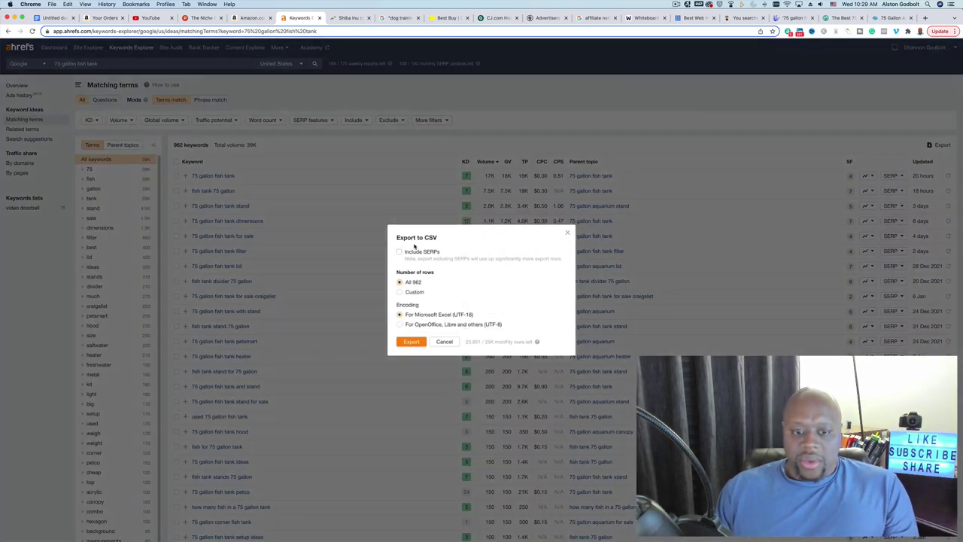
click(410, 342)
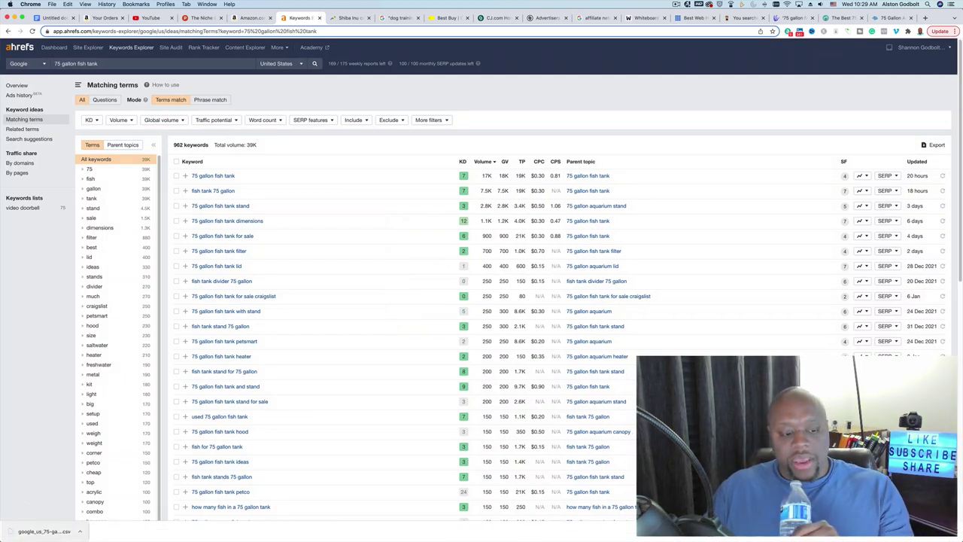
click(51, 532)
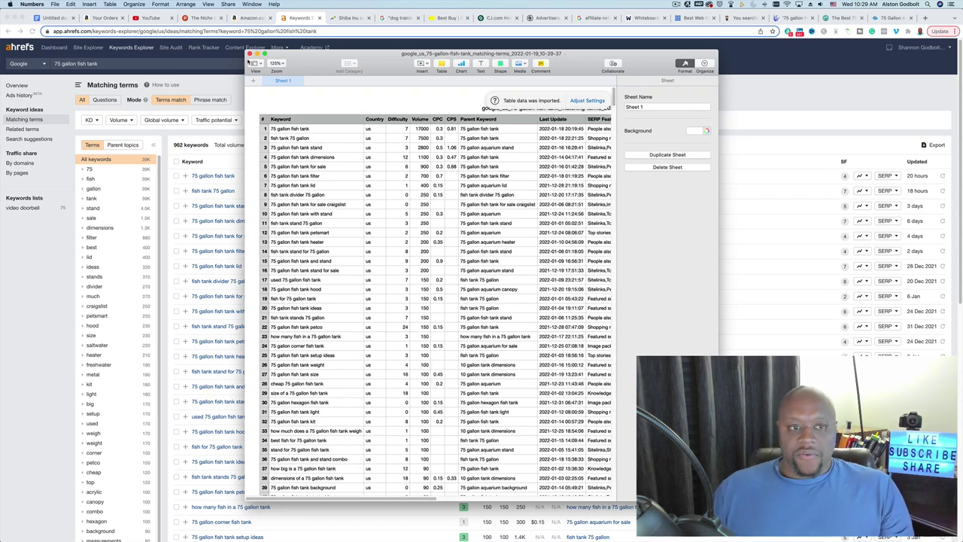
click(250, 55)
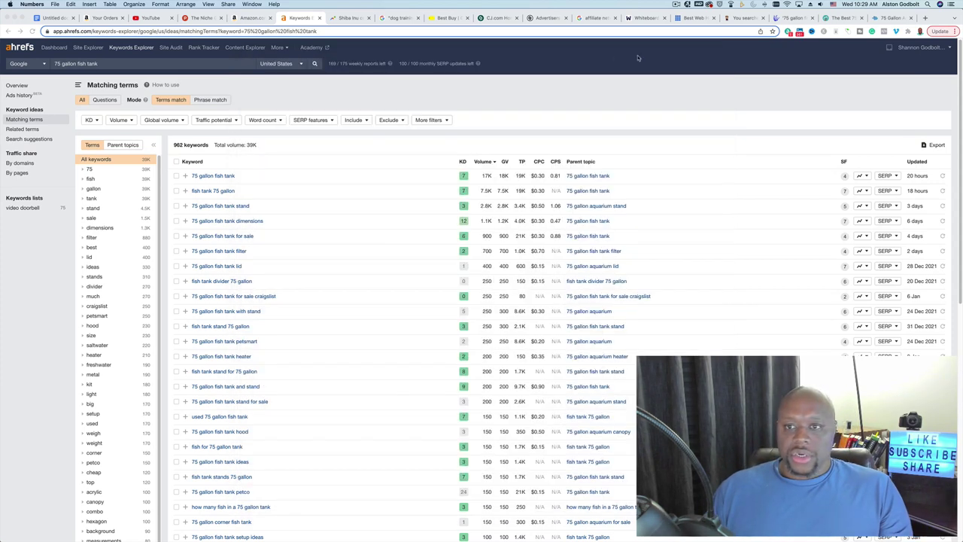
- Switch to the Bluehost homepage and examine its shared hosting and website builder offers for keyword ideas
click(692, 18)
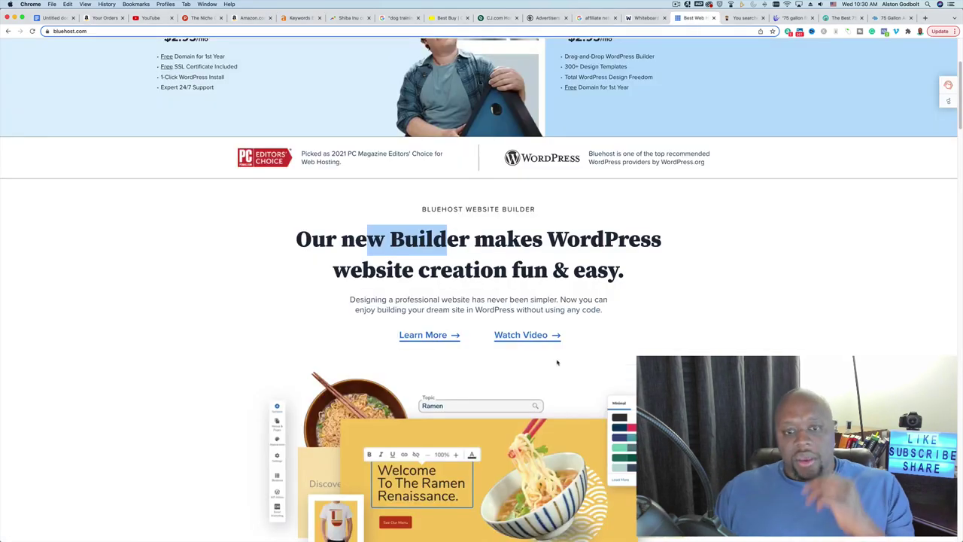
scroll(571, 371, up, 5)
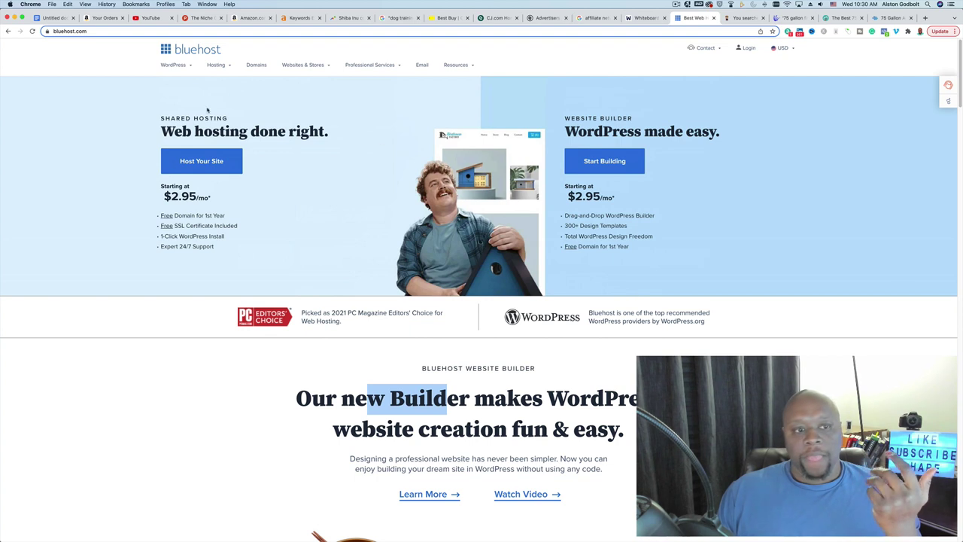
triple_click(181, 118)
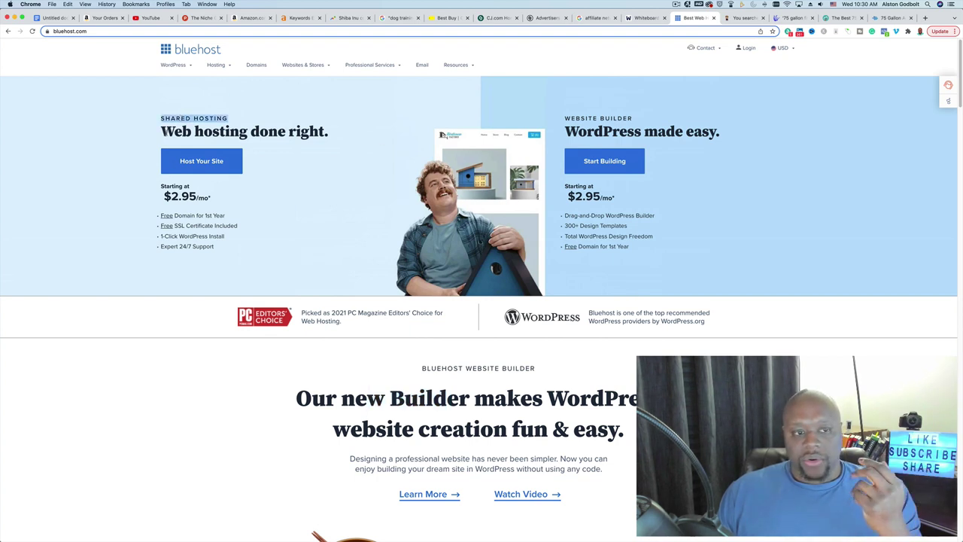
triple_click(211, 131)
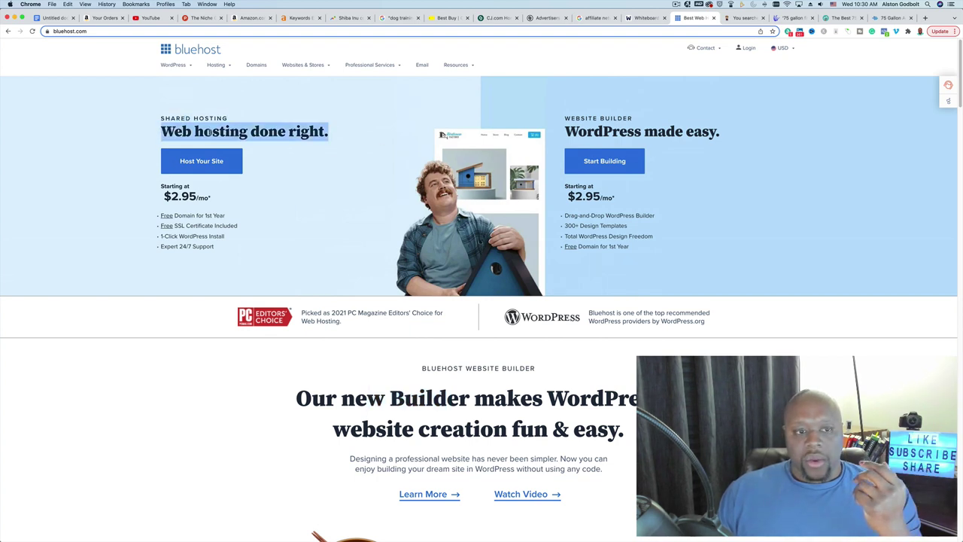
double_click(575, 119)
scroll(593, 335, down, 1)
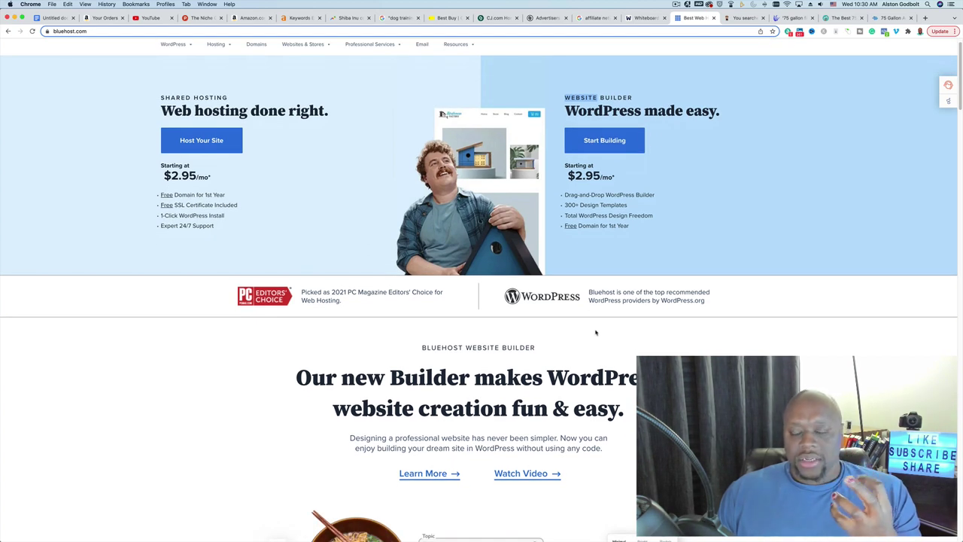
scroll(599, 345, down, 5)
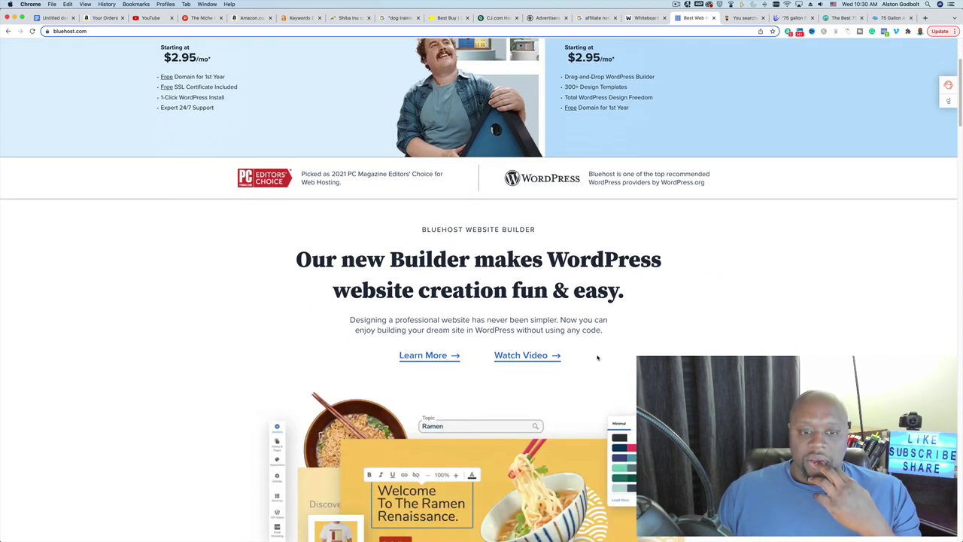
scroll(598, 357, up, 6)
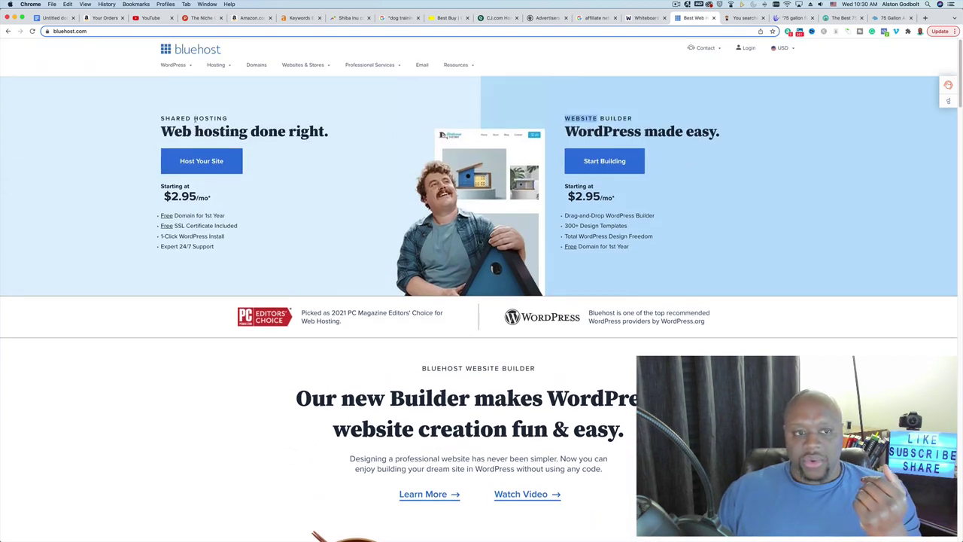
- Copy the phrase SHARED HOSTING from the Bluehost homepage and look it up in Ahrefs Keywords Explorer
triple_click(194, 118)
key(cmd+c)
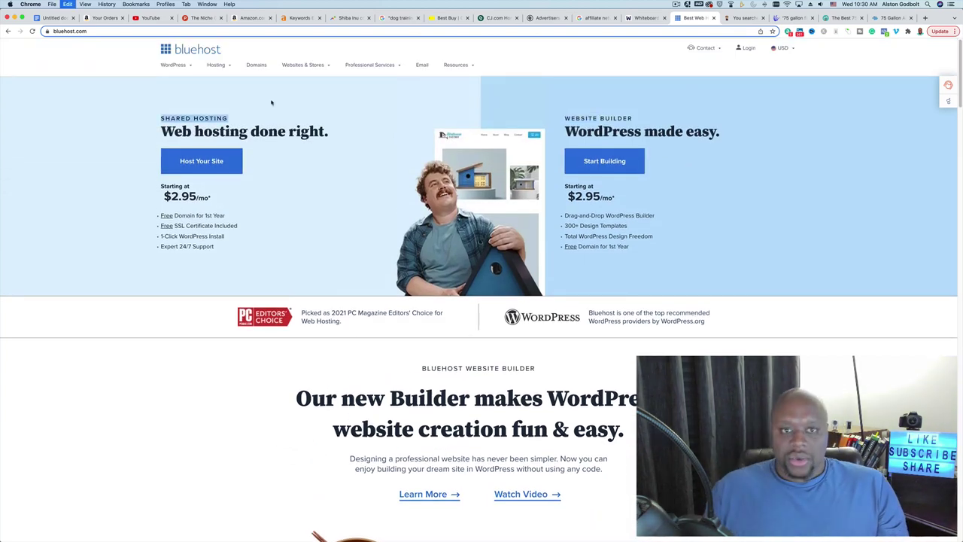
click(296, 18)
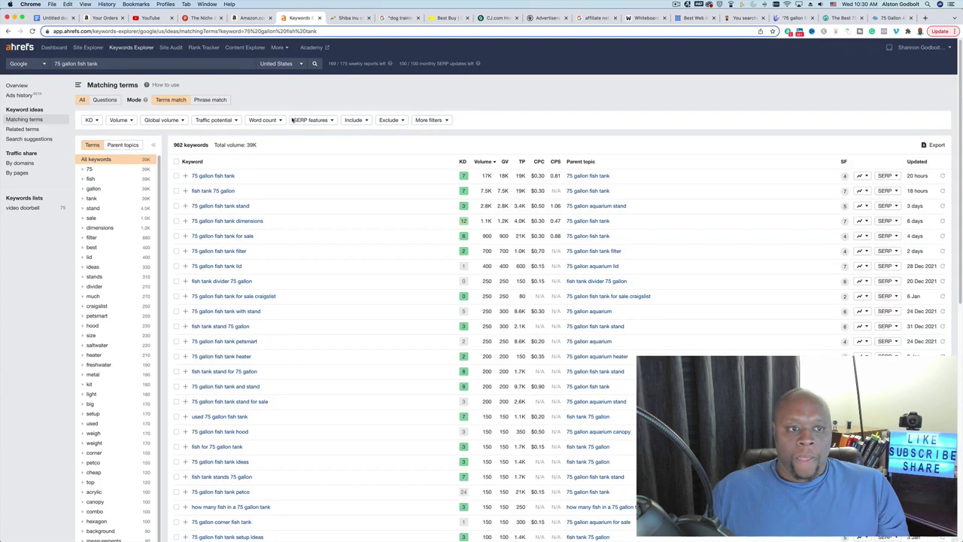
triple_click(155, 65)
key(super+v)
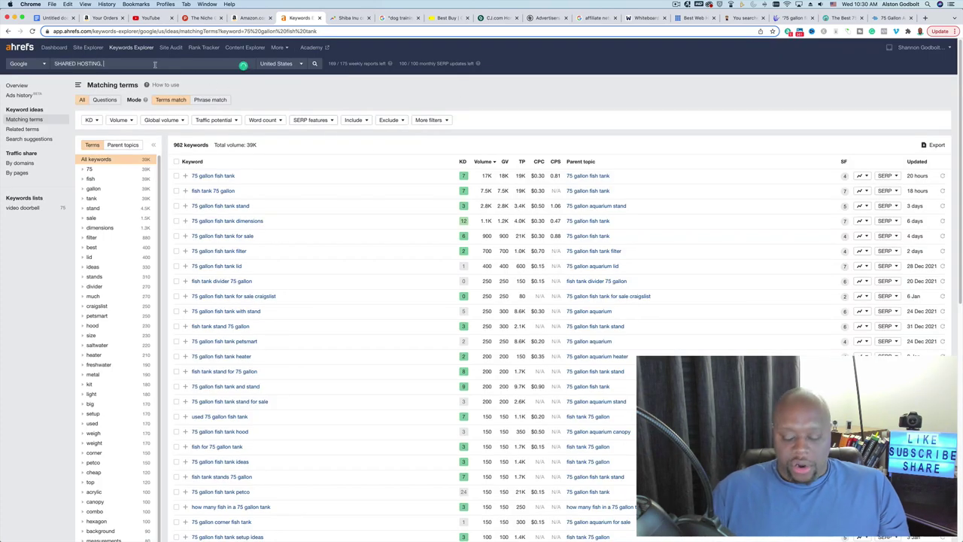
key(Return)
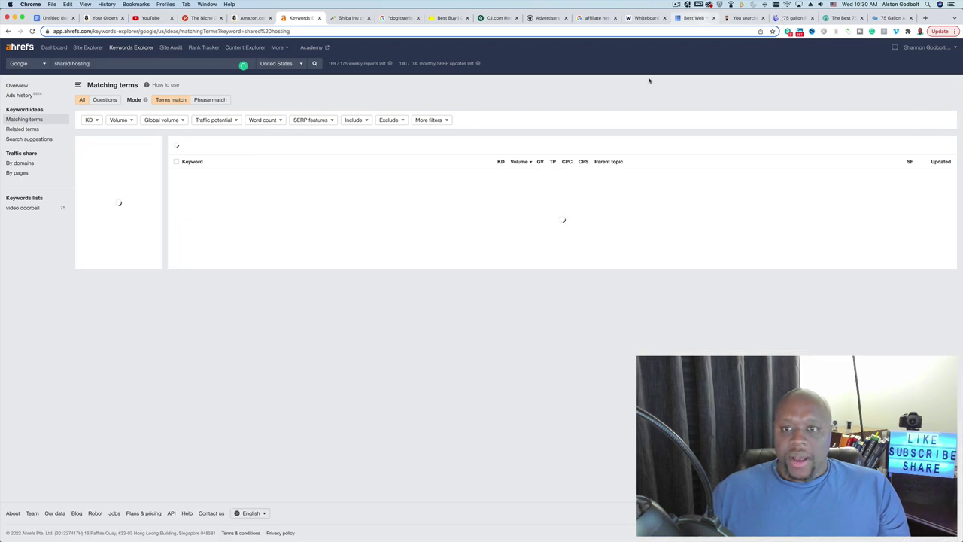
- Return to the Bluehost homepage and review its website builder, all-in-one platform, hosting plan and domain name sections
click(693, 17)
scroll(482, 314, down, 5)
scroll(481, 314, down, 3)
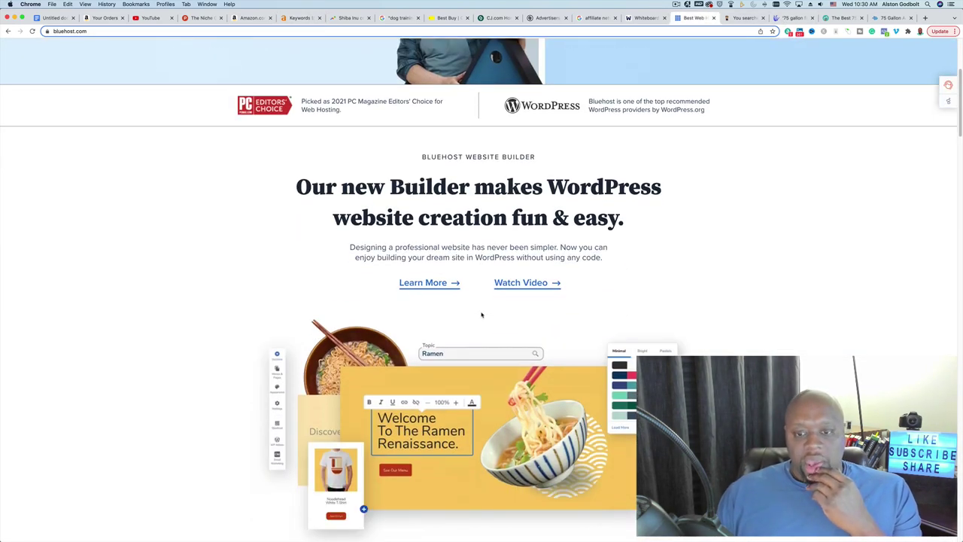
scroll(480, 332, down, 1)
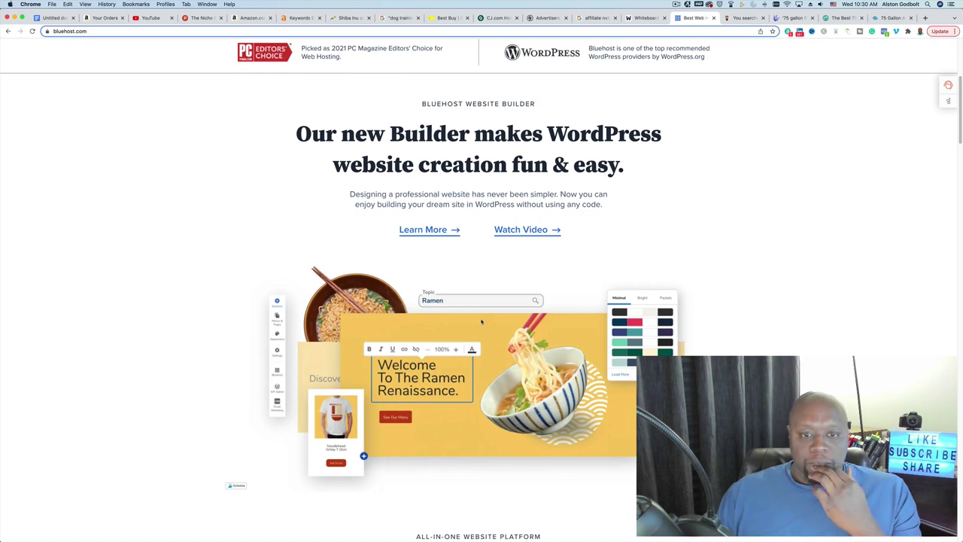
scroll(423, 189, down, 10)
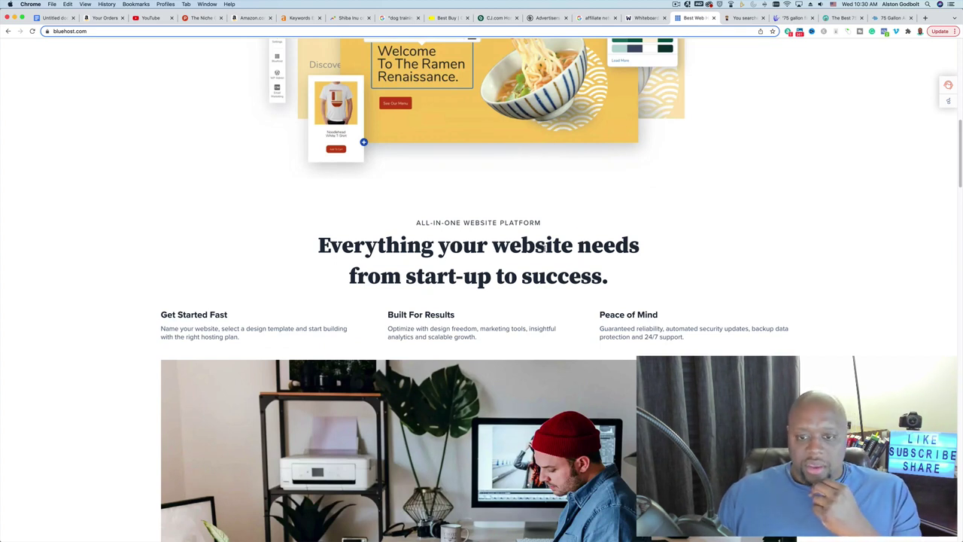
drag(543, 247, 719, 263)
scroll(306, 345, down, 15)
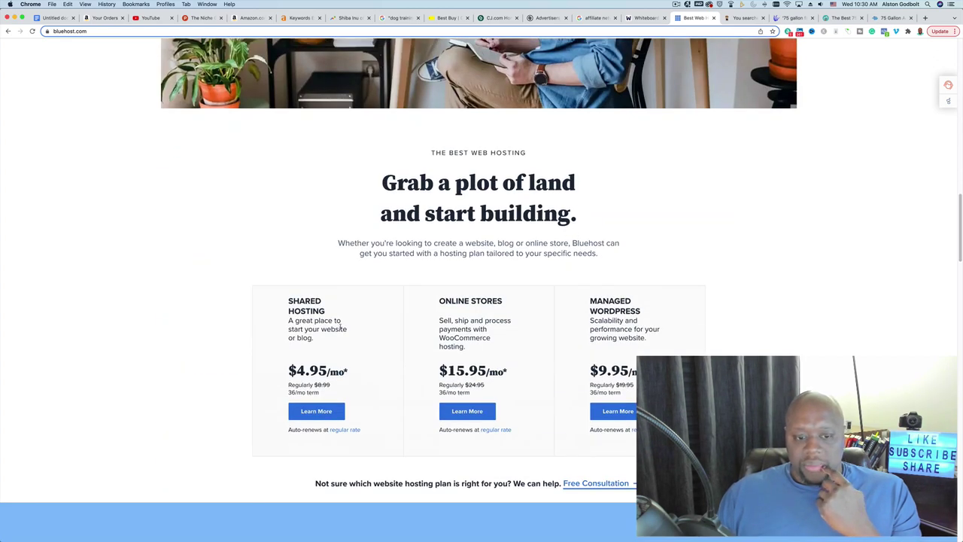
scroll(230, 368, down, 12)
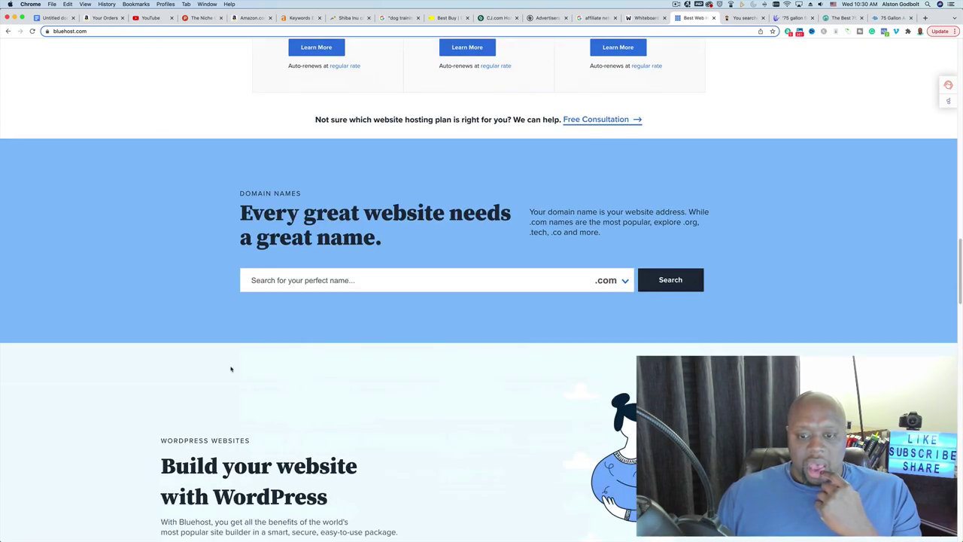
- Review the Bluehost homepage's WordPress websites, website templates, brand building, plugins and support sections for more keyword ideas
scroll(231, 367, down, 4)
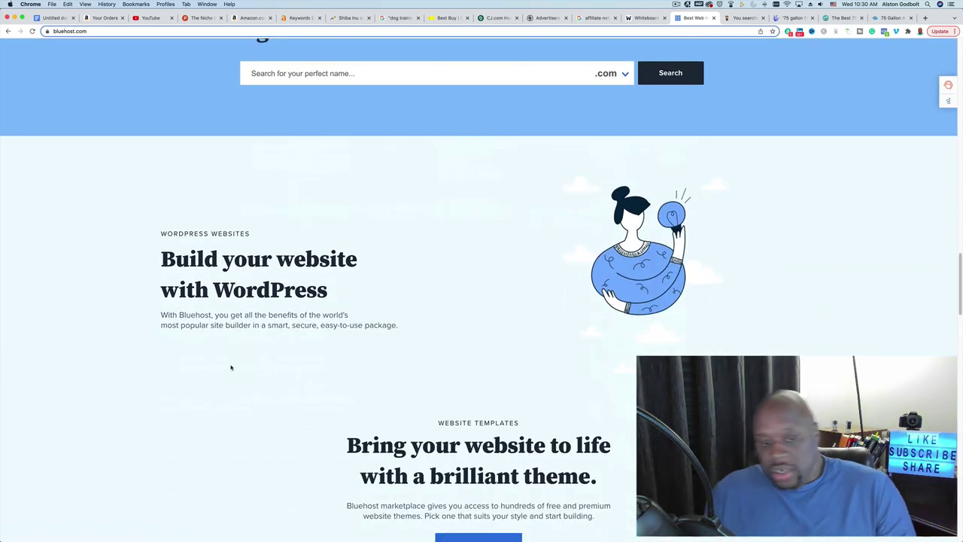
scroll(262, 339, down, 1)
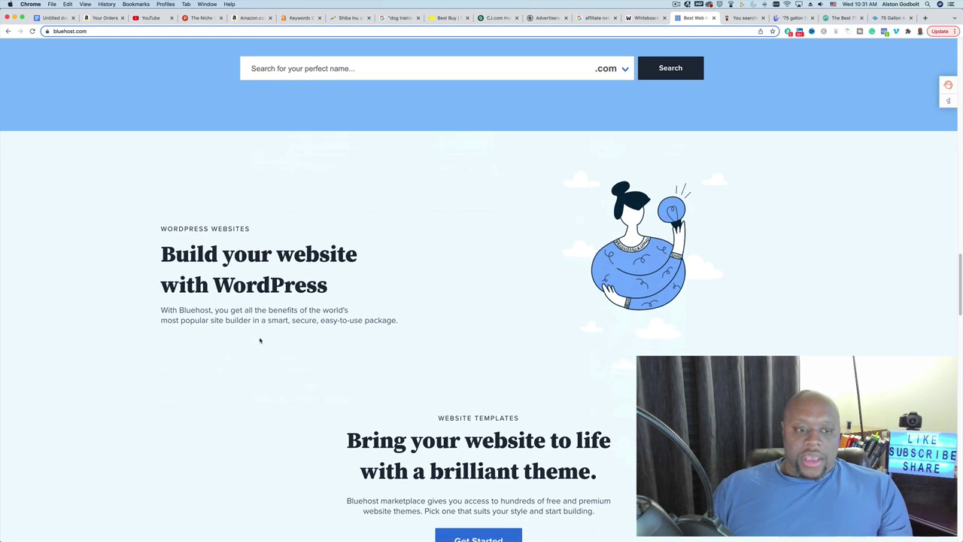
drag(293, 254, 389, 269)
drag(257, 275, 294, 276)
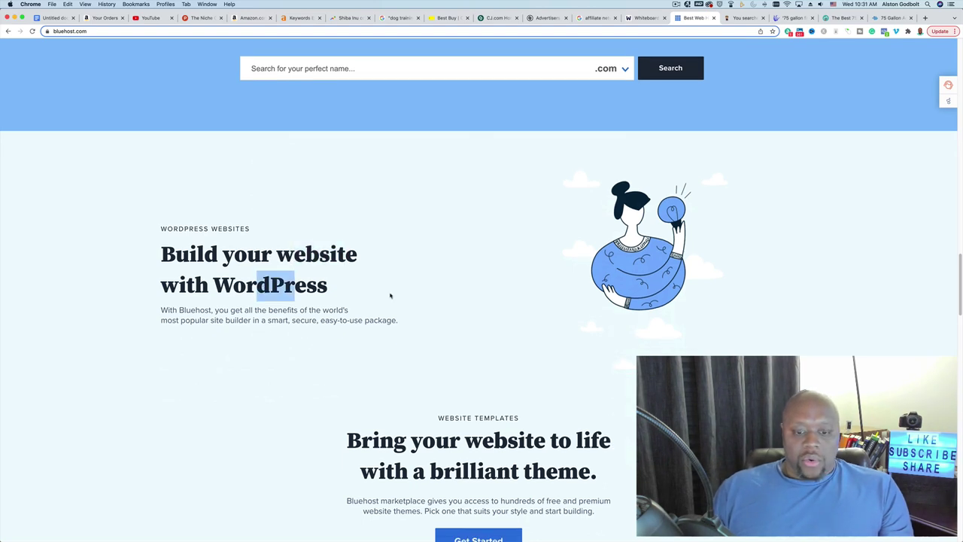
scroll(466, 379, down, 1)
scroll(467, 379, down, 5)
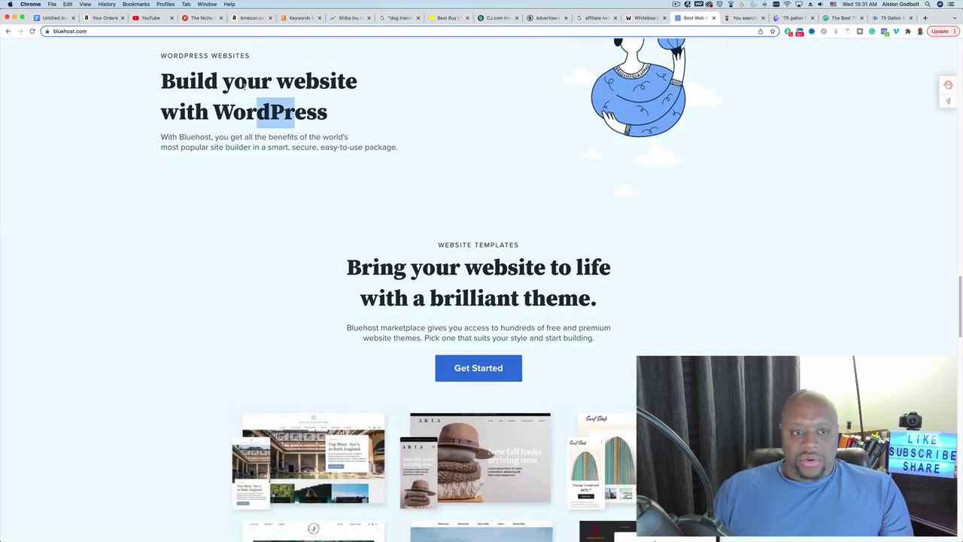
triple_click(479, 244)
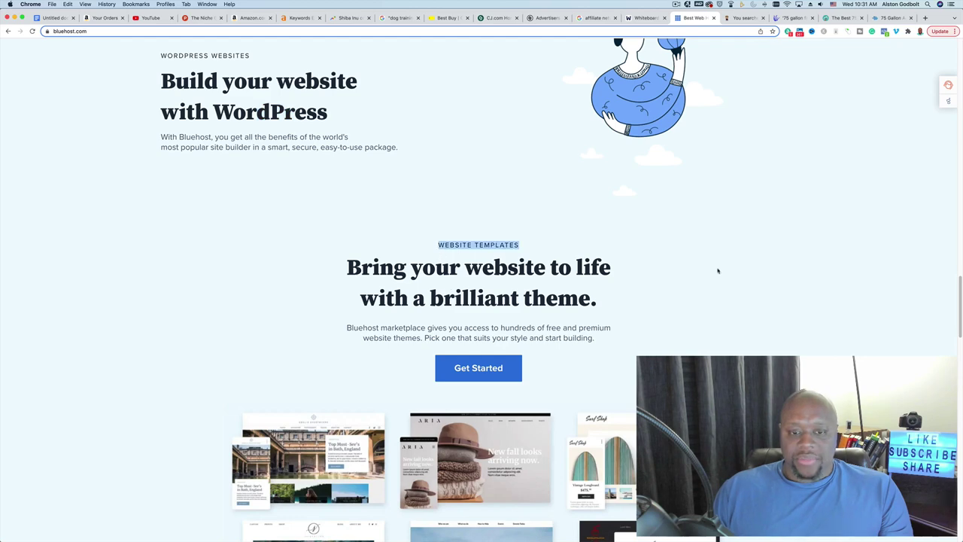
scroll(453, 316, down, 10)
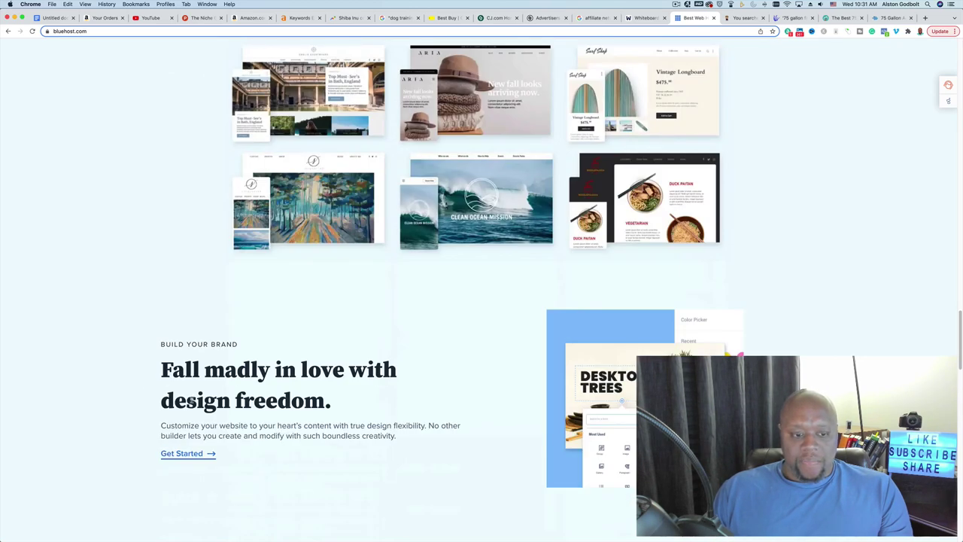
scroll(246, 404, down, 5)
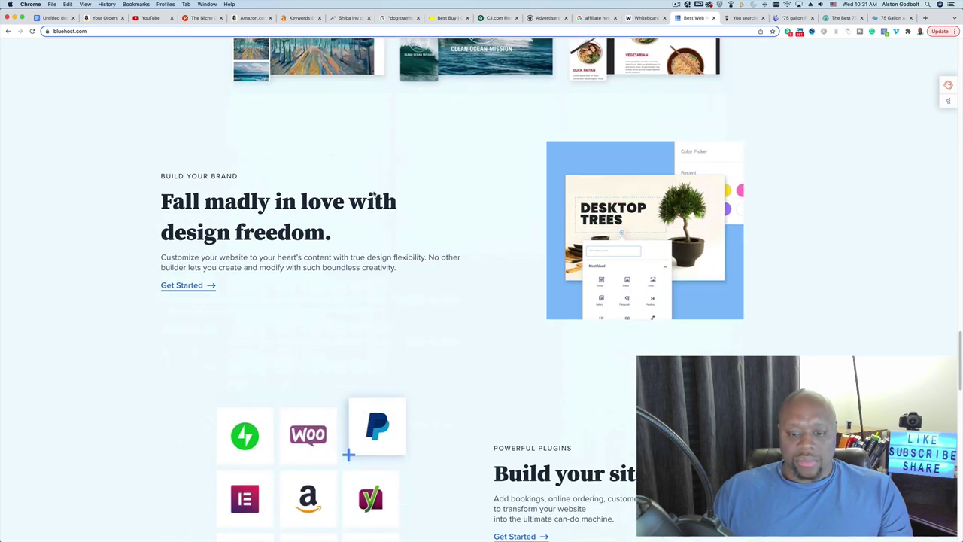
scroll(374, 194, down, 5)
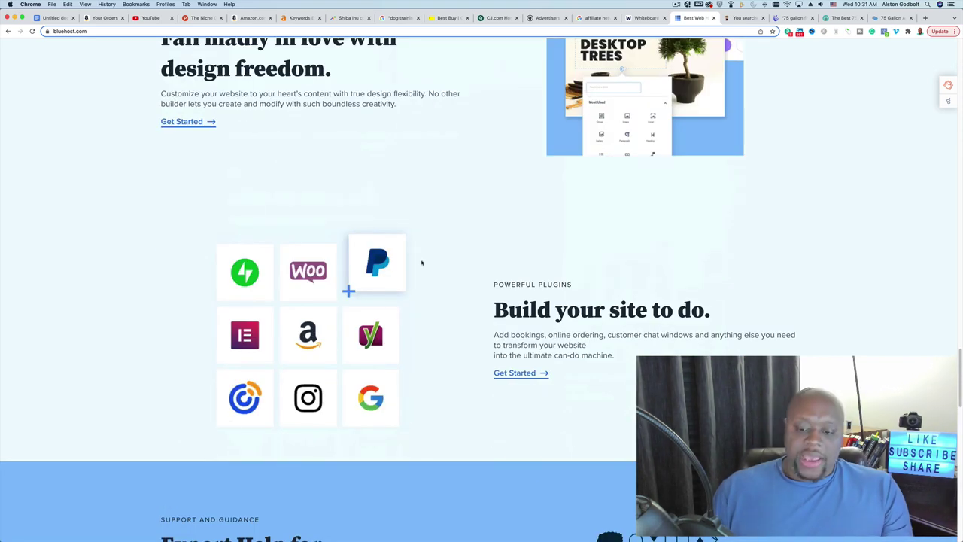
scroll(421, 262, down, 8)
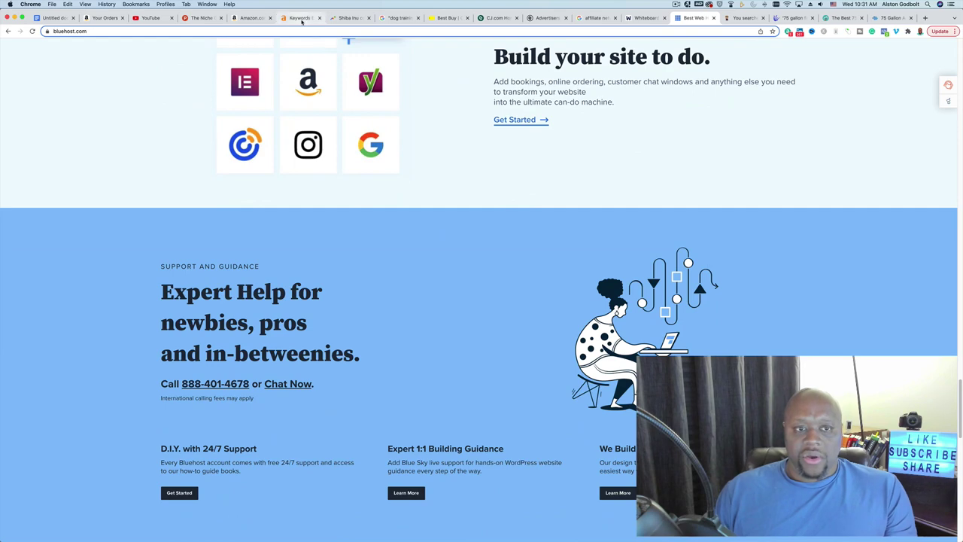
- Check the matching terms for shared hosting in Ahrefs, and go back to the Bluehost homepage's website templates
click(299, 18)
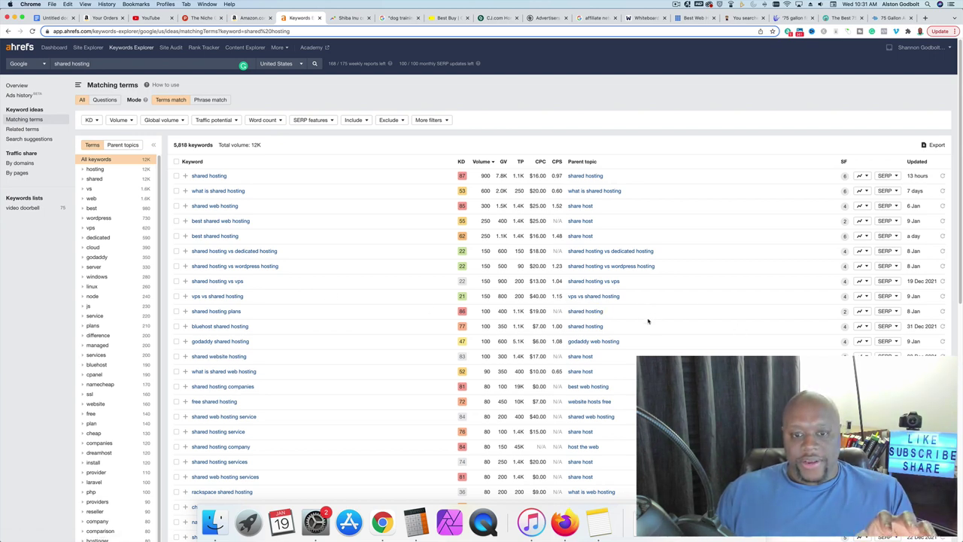
click(688, 19)
scroll(566, 186, up, 10)
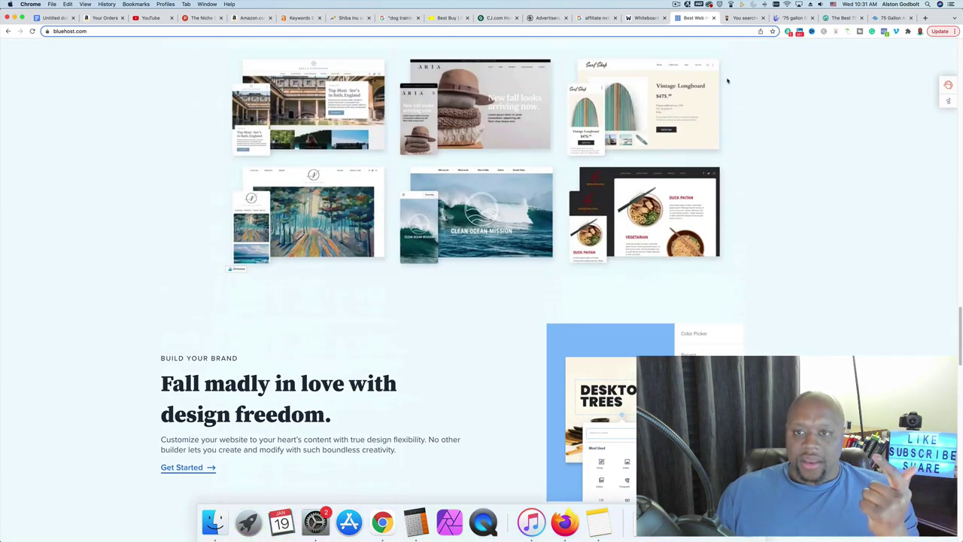
- Close the Buy Quality PLR search results page and return to the Bluehost homepage
click(744, 22)
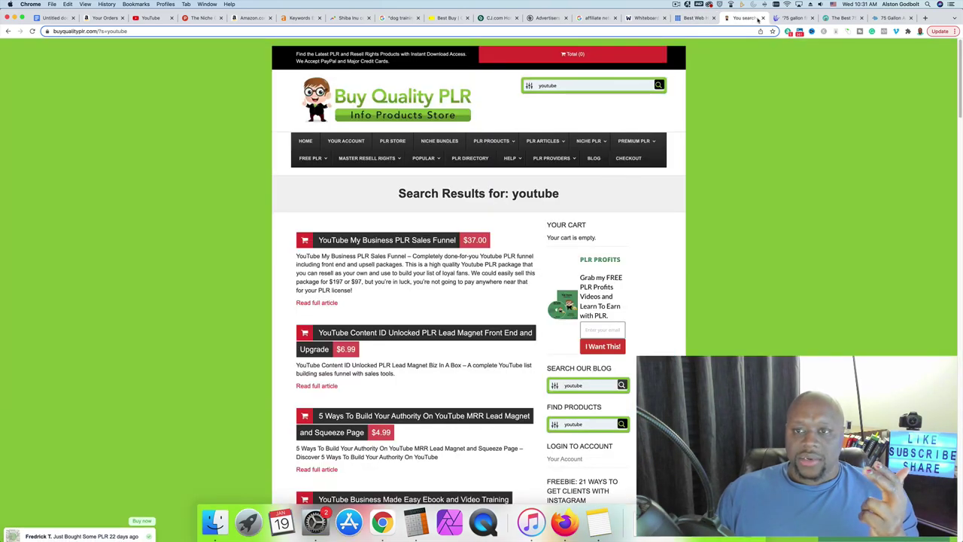
click(762, 18)
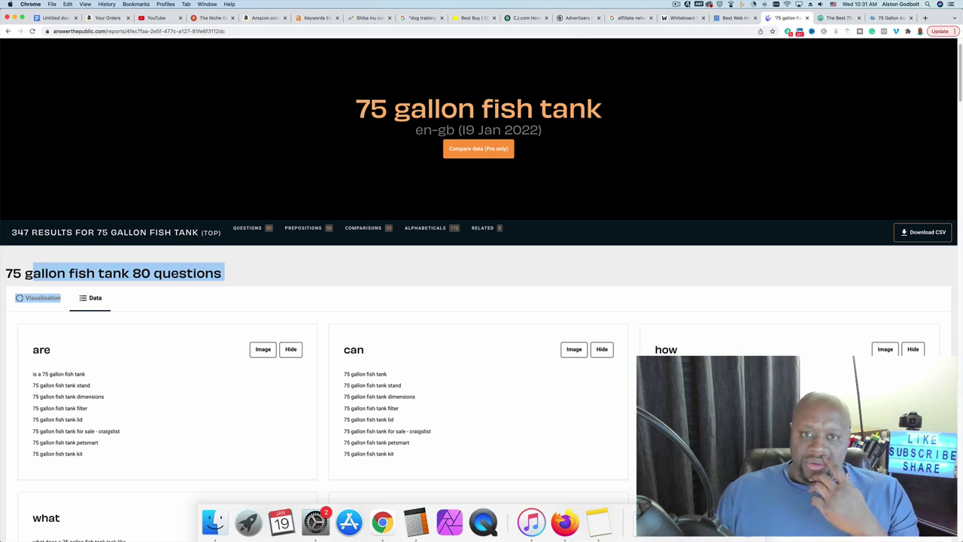
click(736, 18)
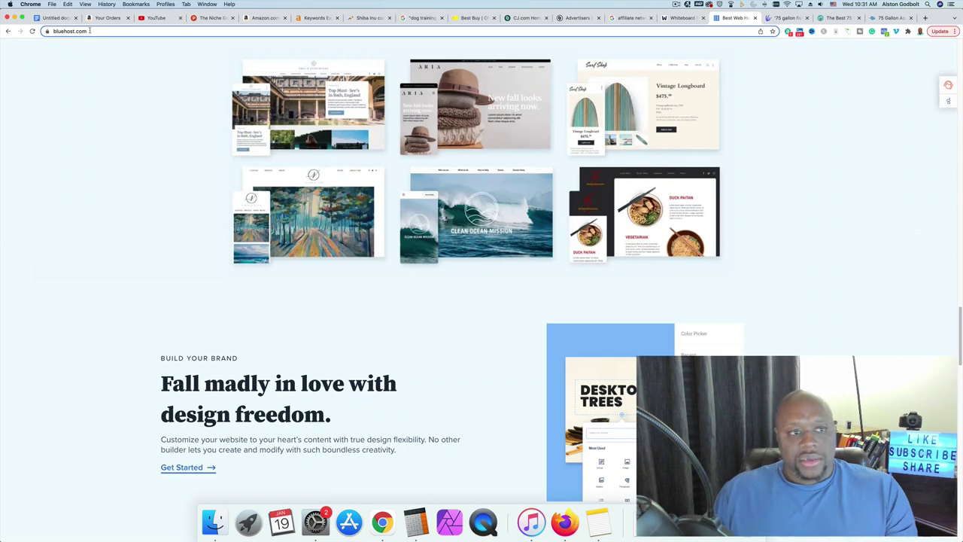
click(83, 32)
key(super+c)
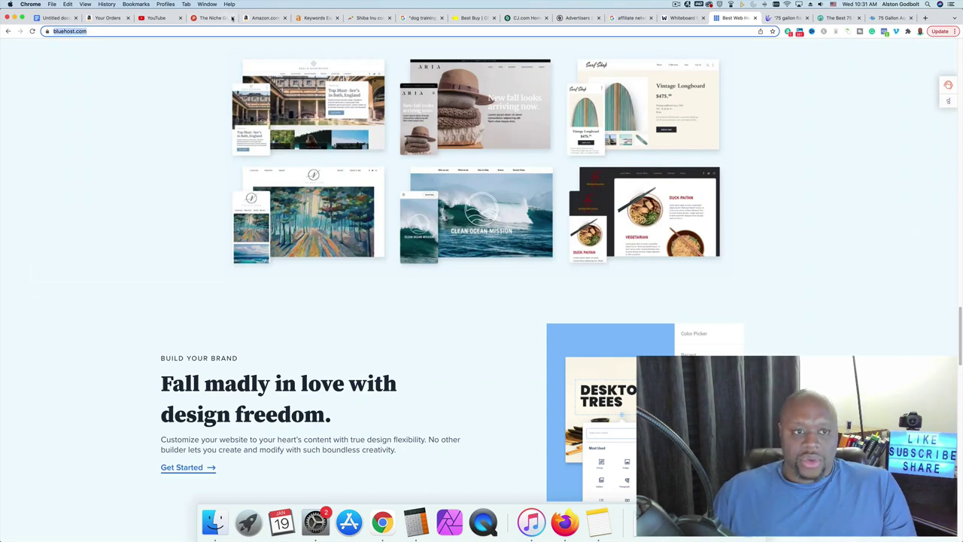
click(316, 17)
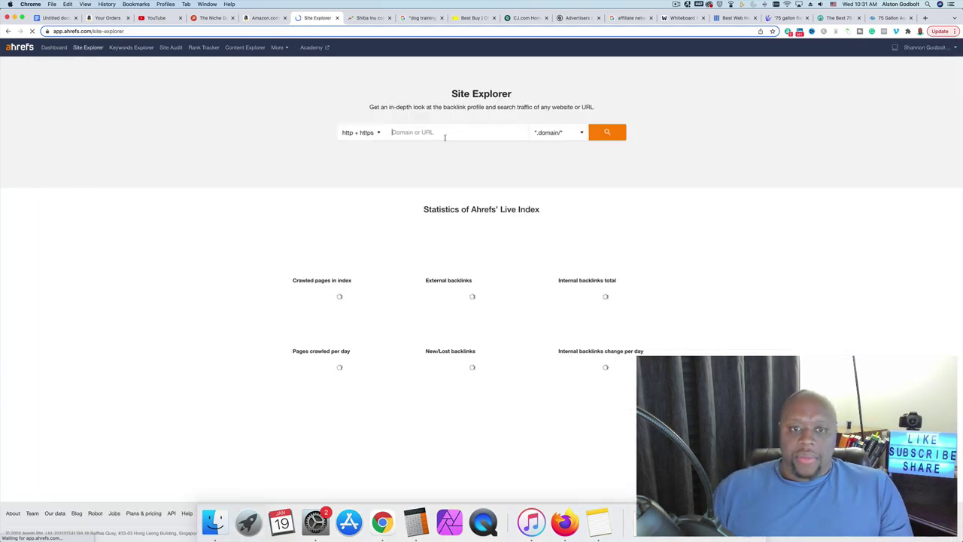
key(super+v)
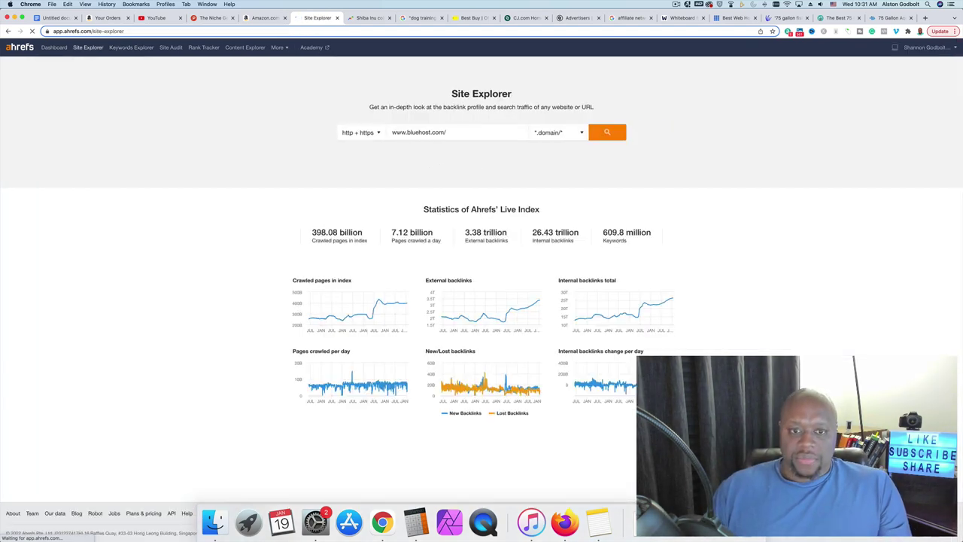
key(Return)
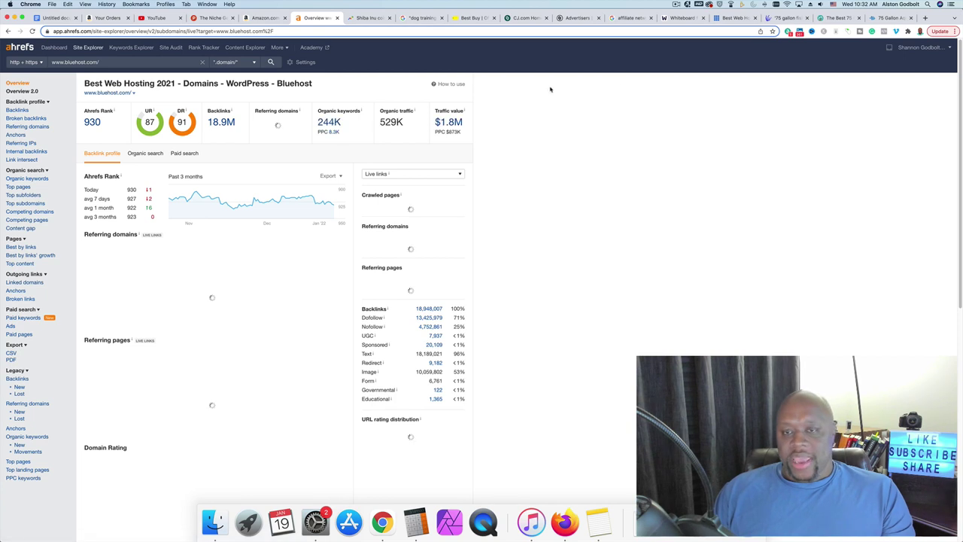
click(676, 4)
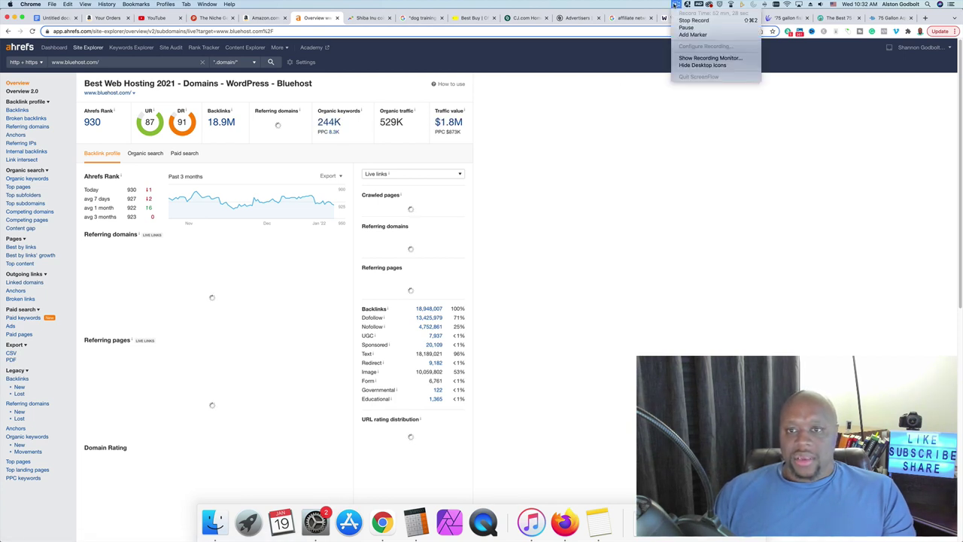
click(629, 117)
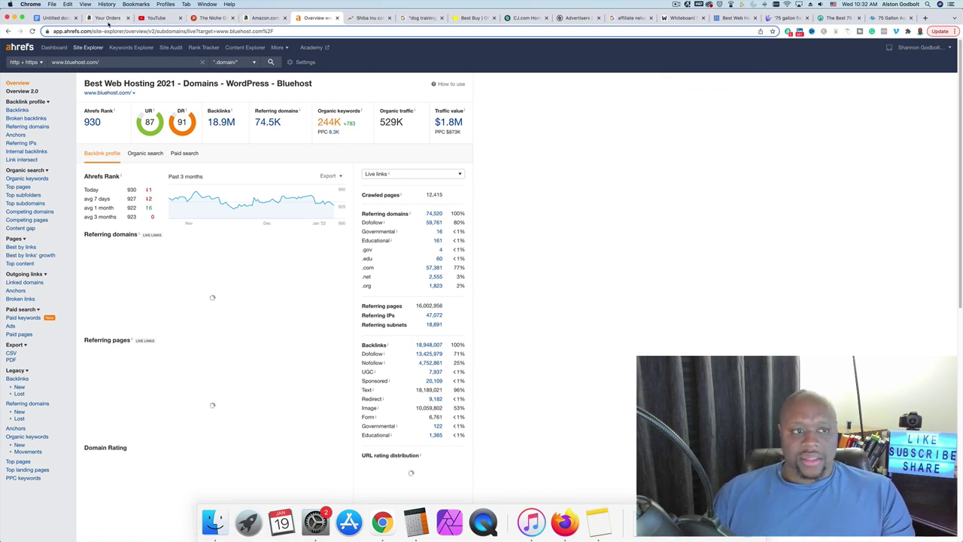
- In the affiliate marketing outline document, add the sub-items "How to" and "X vs y" under Keyword research
click(56, 18)
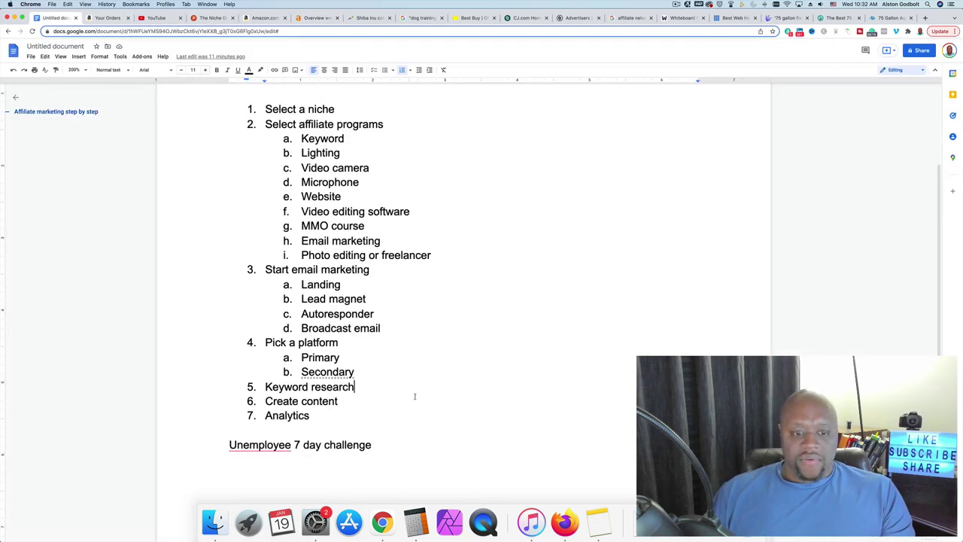
scroll(422, 392, down, 4)
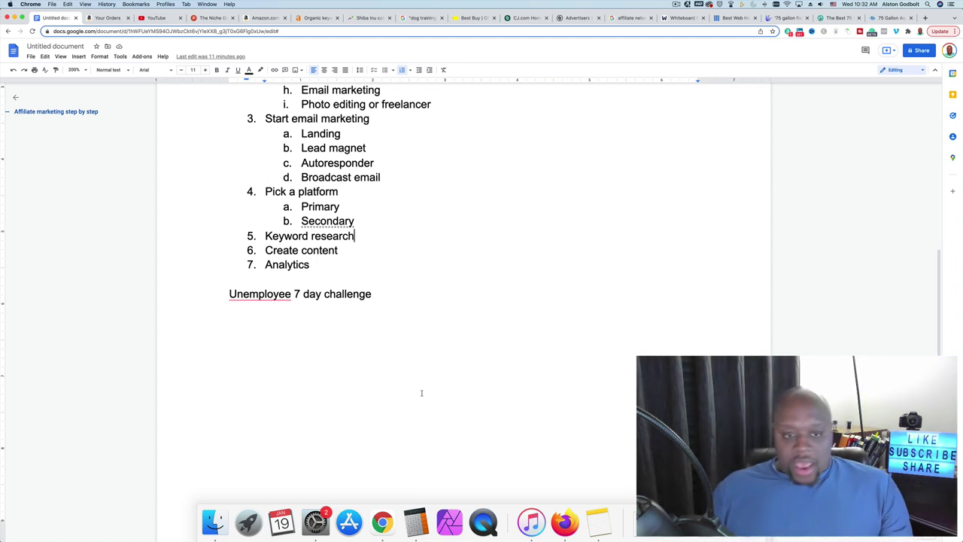
key(Return)
key(Tab)
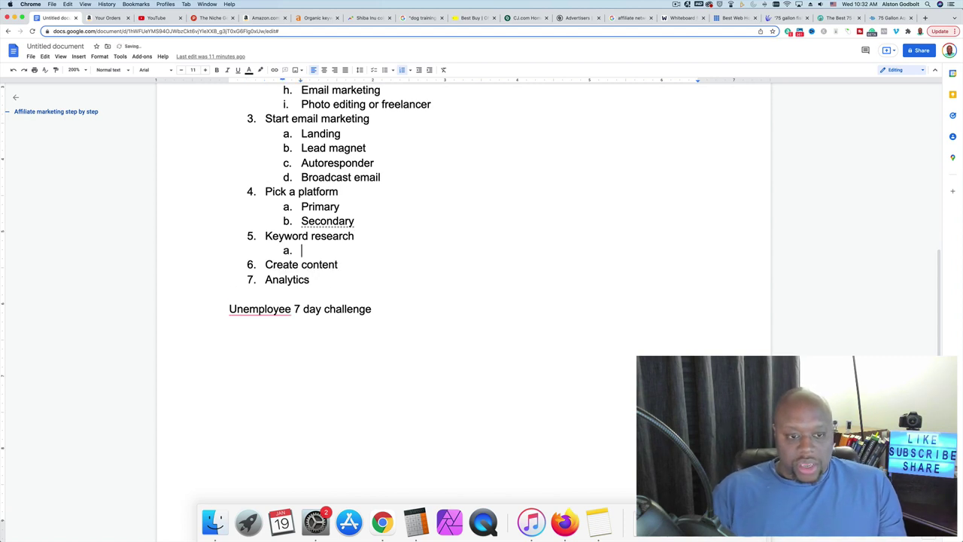
text(How to)
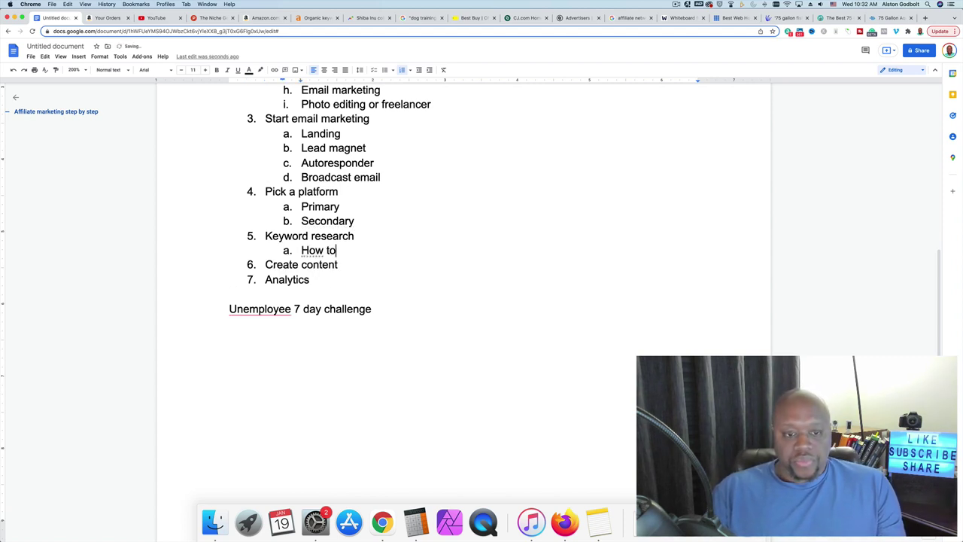
key(Return)
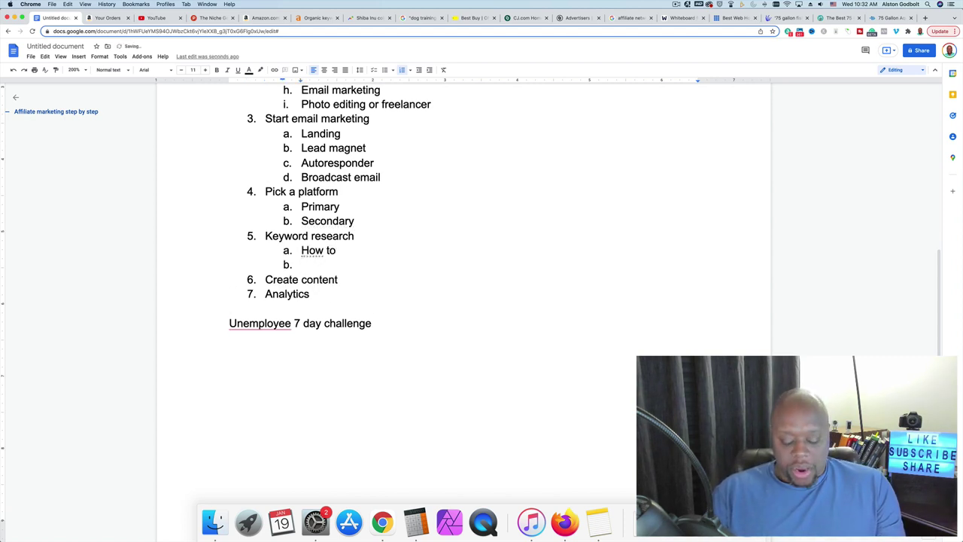
text(X for)
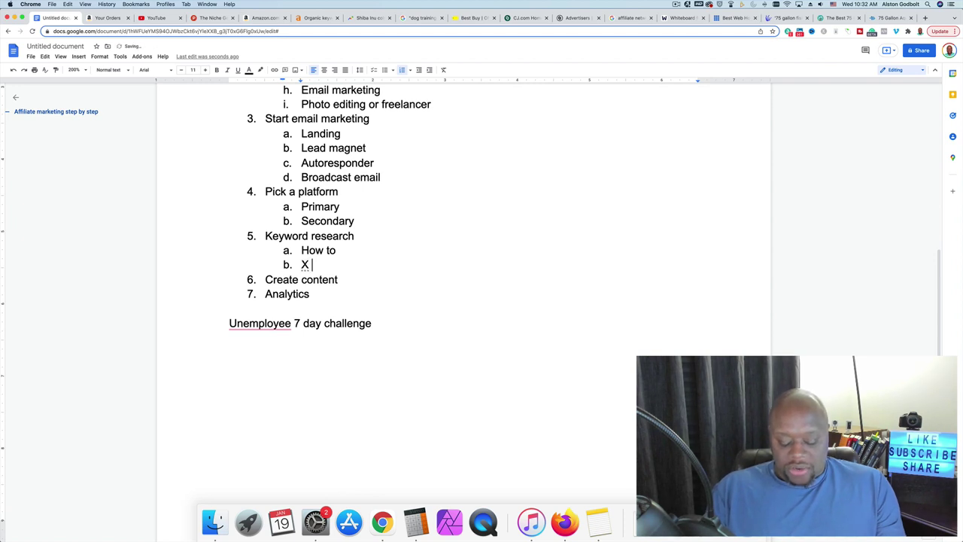
key(BackSpace)
key(BackSpace)
key(BackSpace)
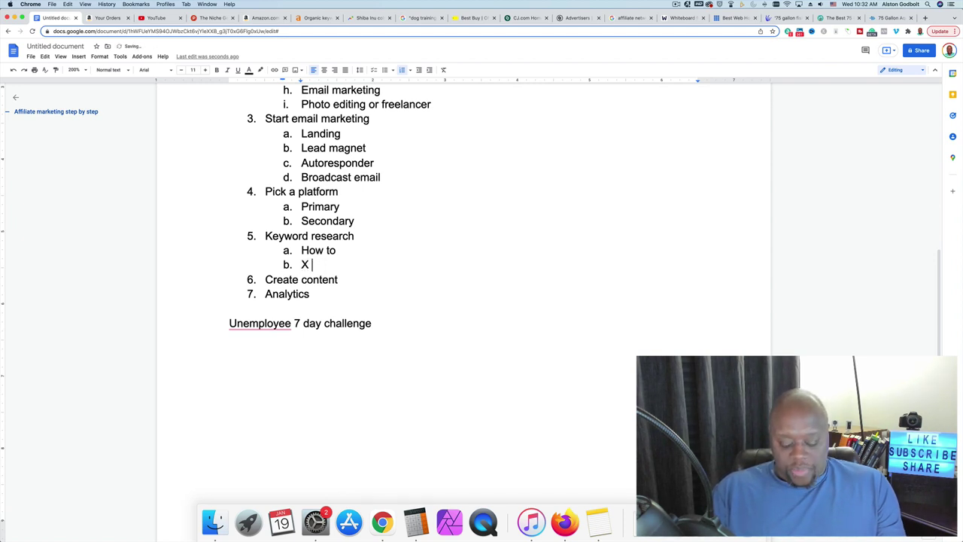
text(vs )
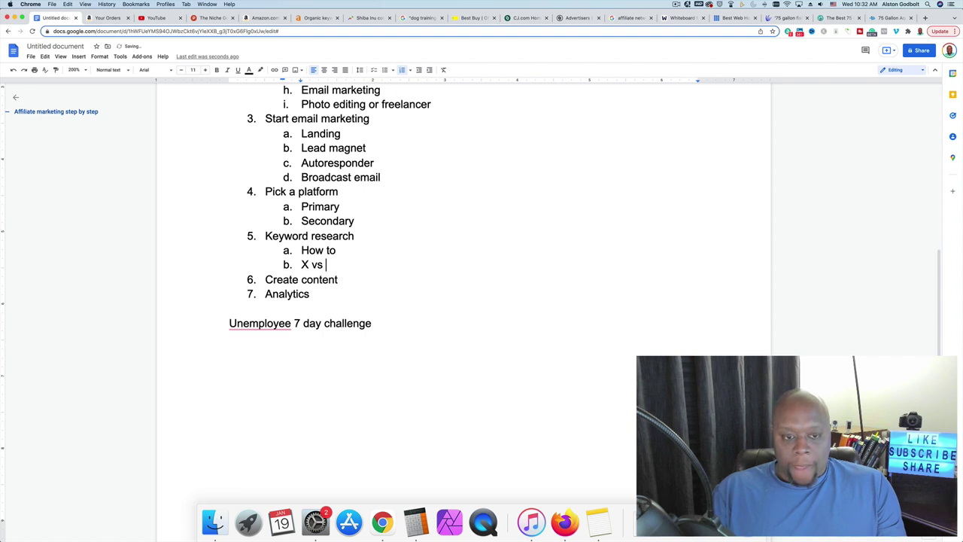
text(y)
key(Return)
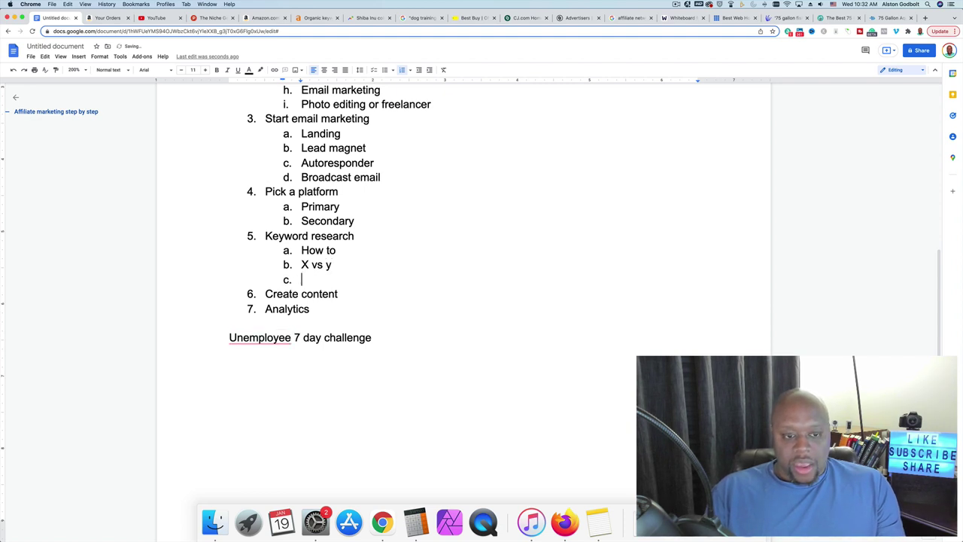
- Insert the sub-item "Best x for y" between "How to" and "X vs y", and add "reviews" as the last sub-item
click(302, 264)
key(Return)
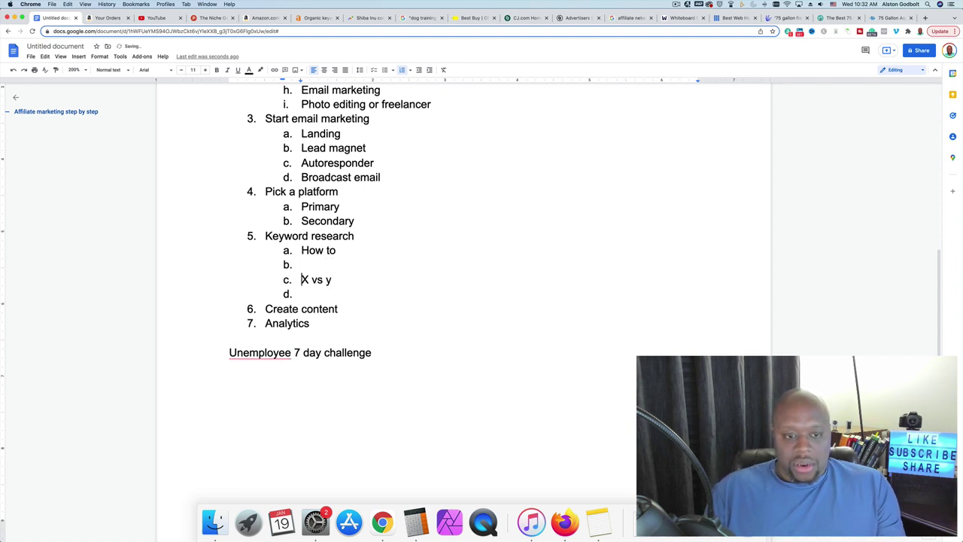
key(Up)
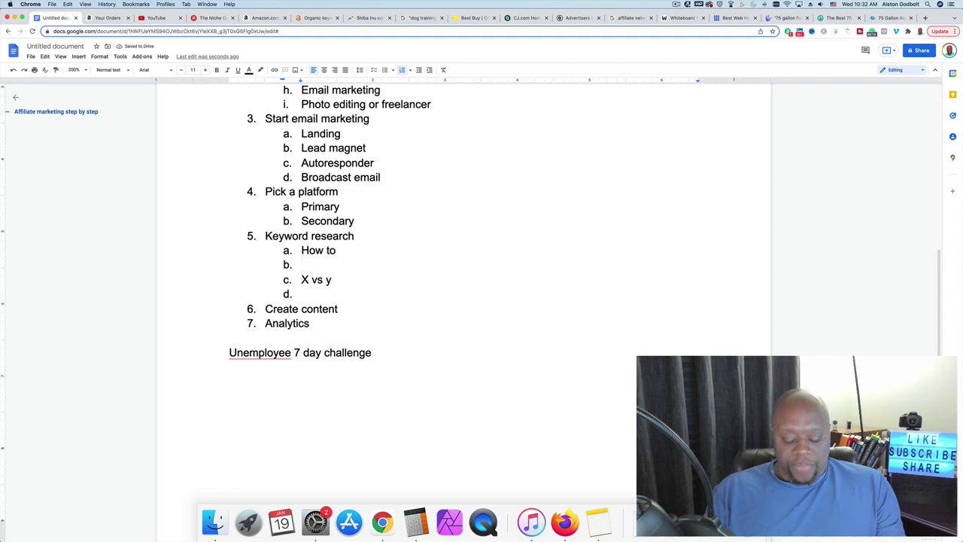
text(Best )
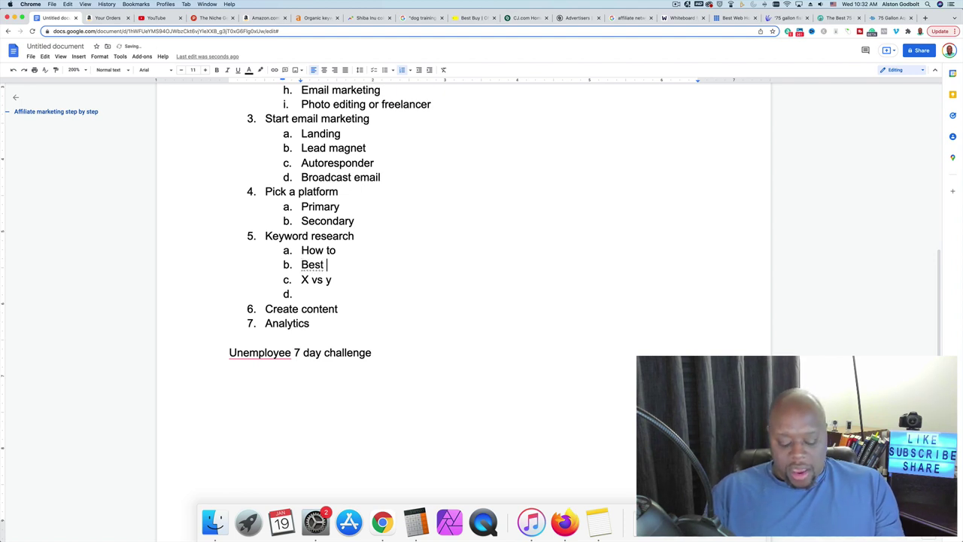
text(x for y)
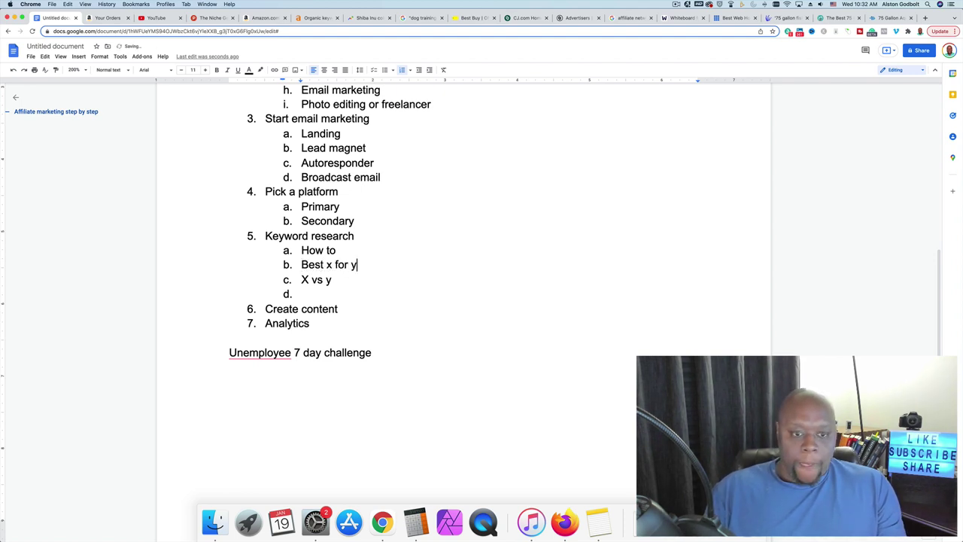
click(301, 293)
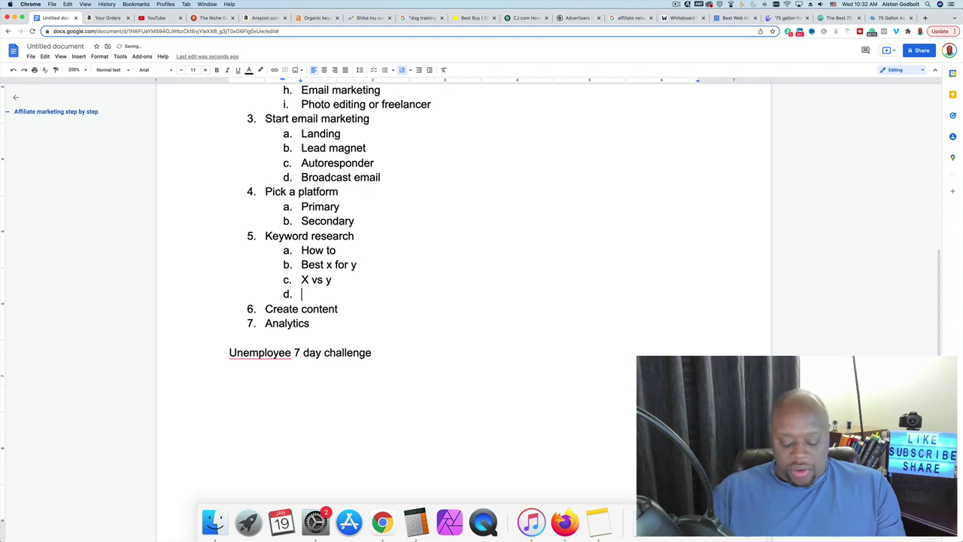
text(reviews)
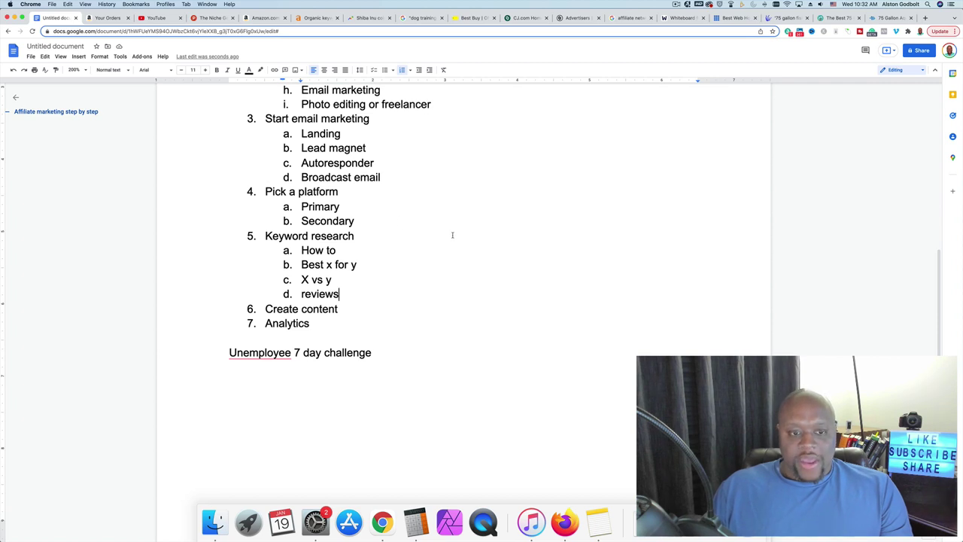
- Cut the four sub-items from under Keyword research and remove the empty line left behind
drag(299, 250, 346, 250)
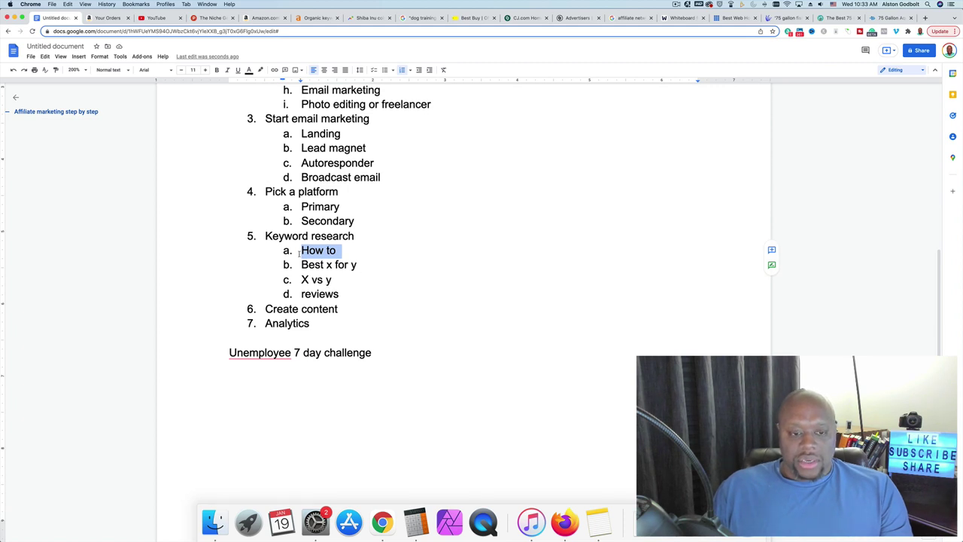
drag(345, 293, 301, 250)
right_click(310, 255)
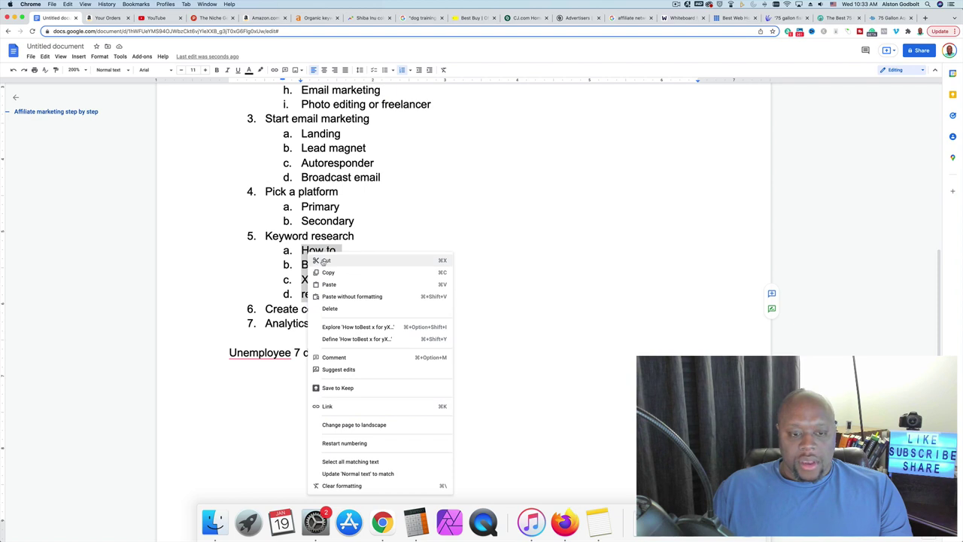
click(329, 260)
key(BackSpace)
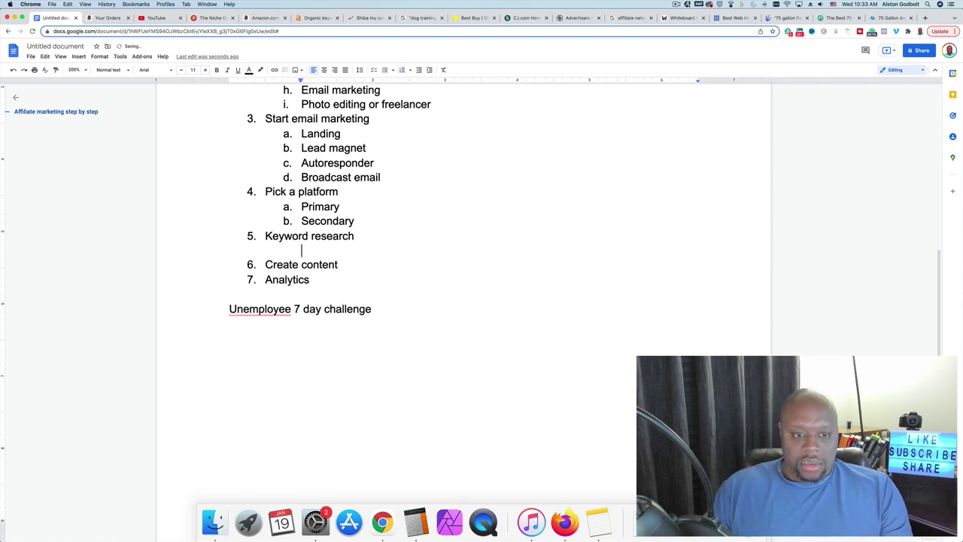
key(BackSpace)
- Paste "How to", "Best x for y", "X vs y" and "reviews" as sub-items under Create content
click(377, 244)
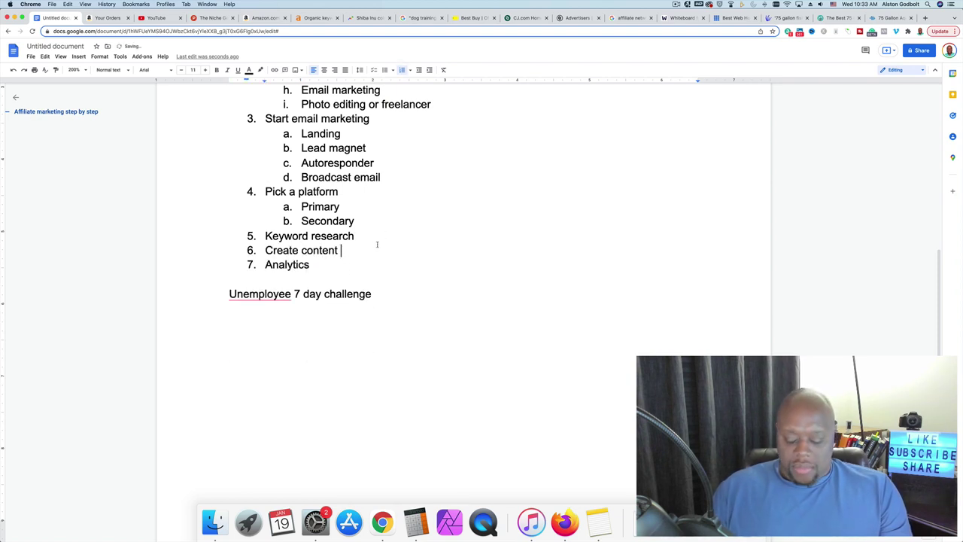
key(Return)
key(Tab)
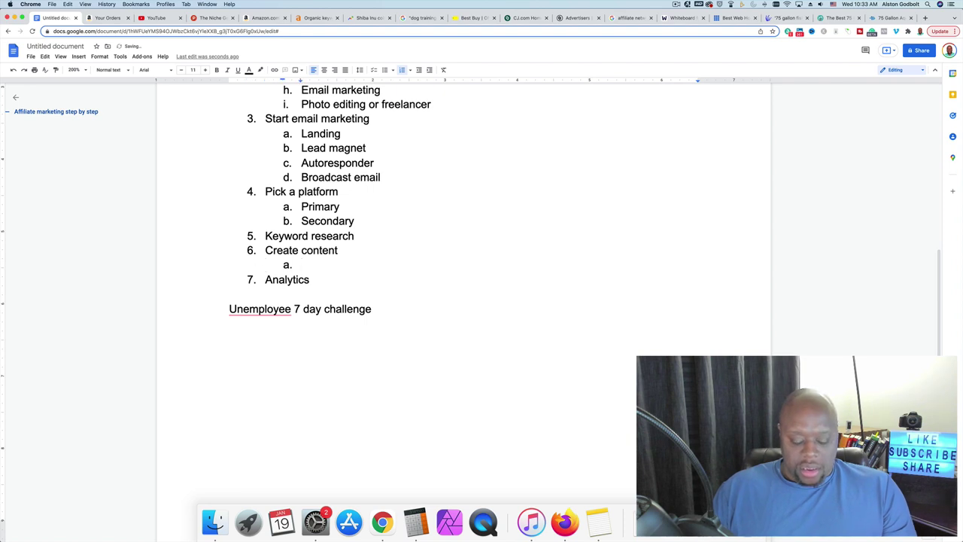
text(How to Best x for y X vs y reviews)
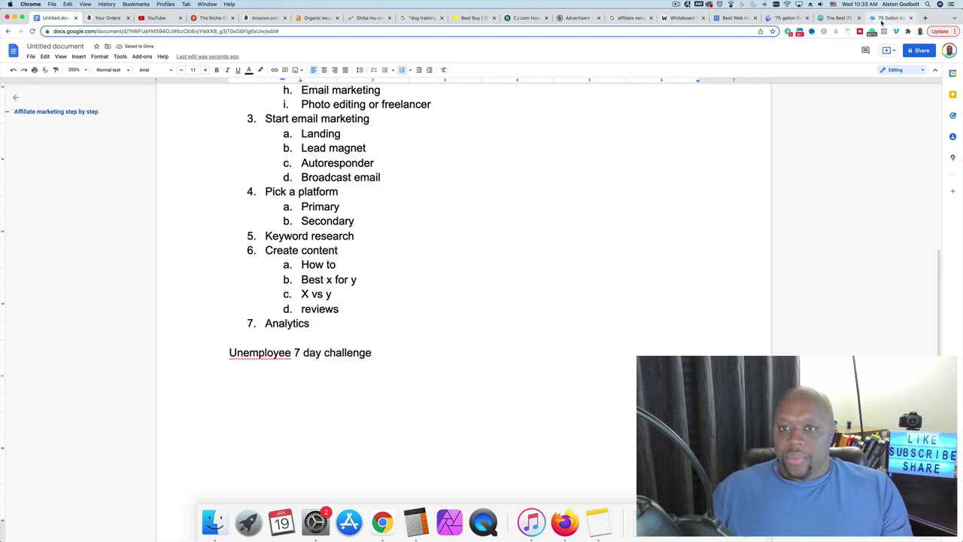
- Switch to the web whiteboard, check the Create content items in the outline document, and return to the whiteboard with the funnel triangle
click(681, 17)
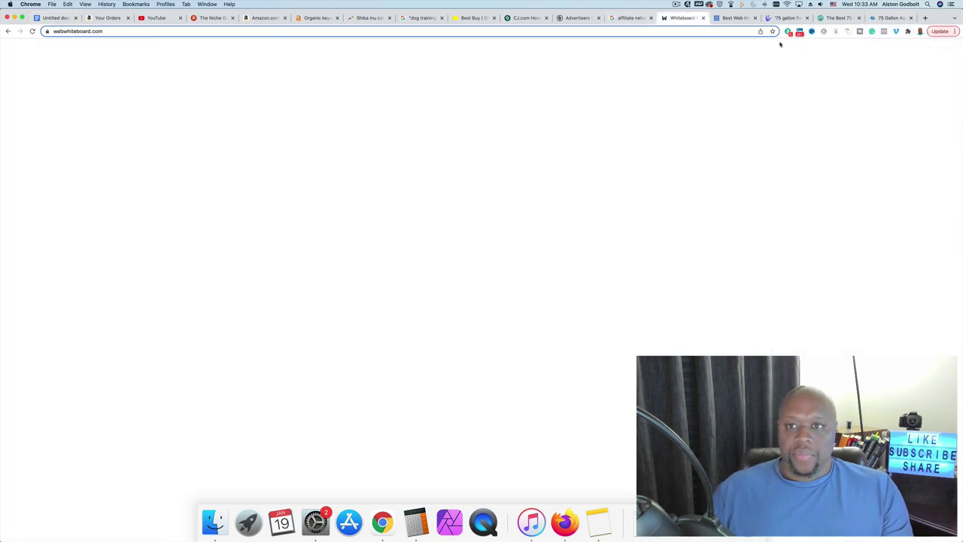
click(686, 4)
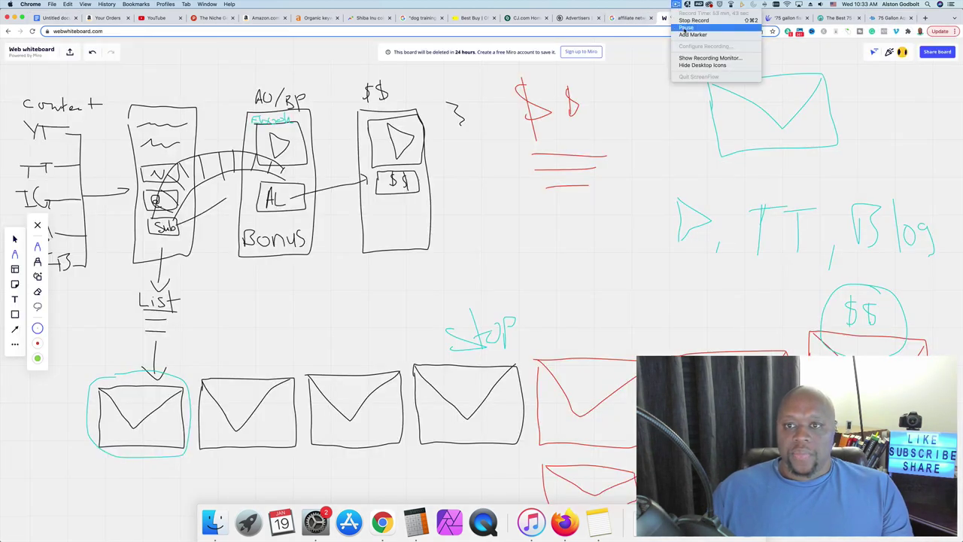
click(689, 28)
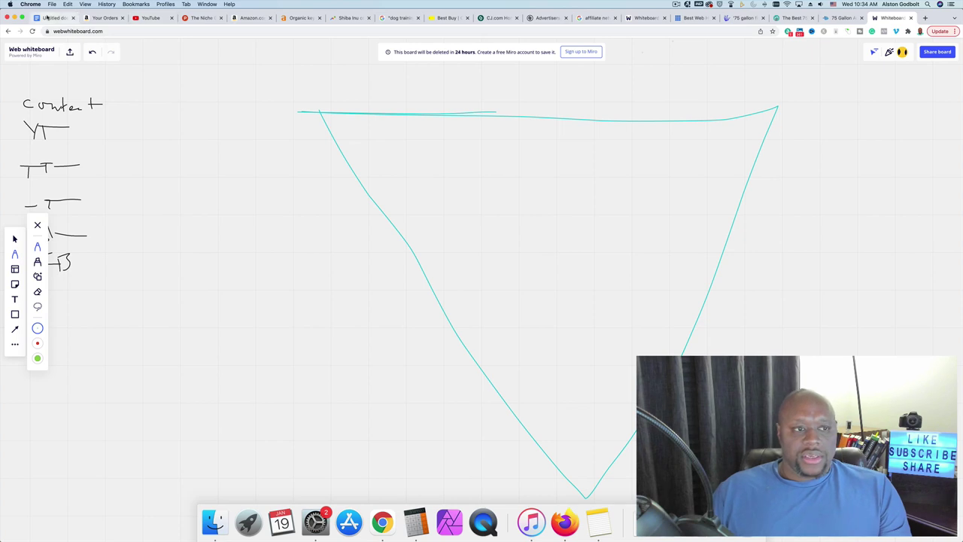
click(54, 17)
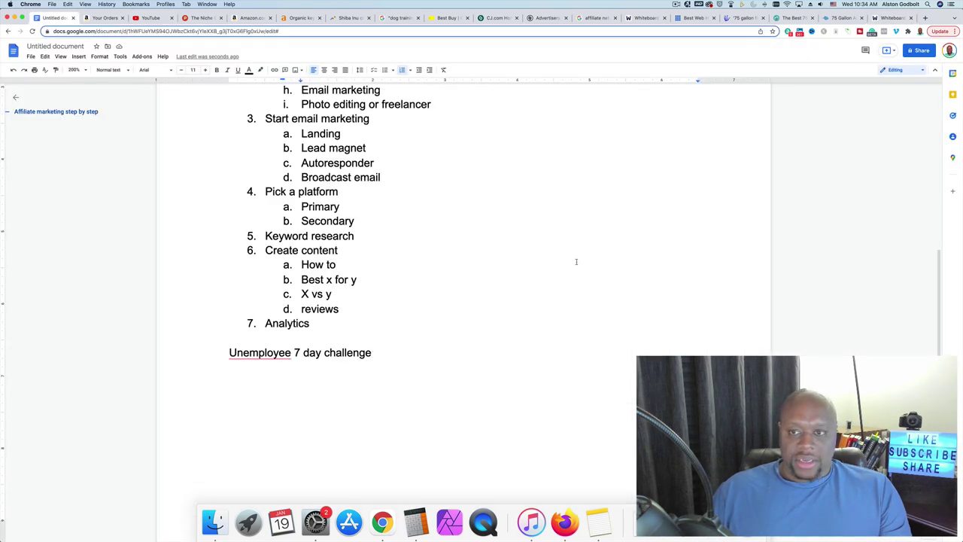
click(891, 17)
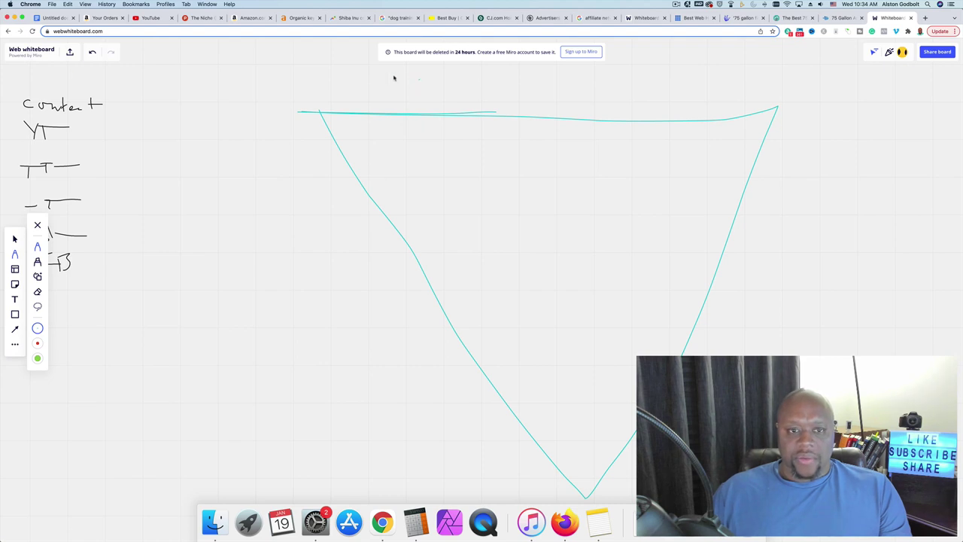
- Draw four stick figures along the funnel's top edge and a horizontal line across the upper part of the funnel
mouse_move(392, 73)
mouse_down()
mouse_move(395, 89)
mouse_move(399, 79)
mouse_move(384, 89)
mouse_move(440, 86)
mouse_move(429, 95)
mouse_move(462, 72)
mouse_up()
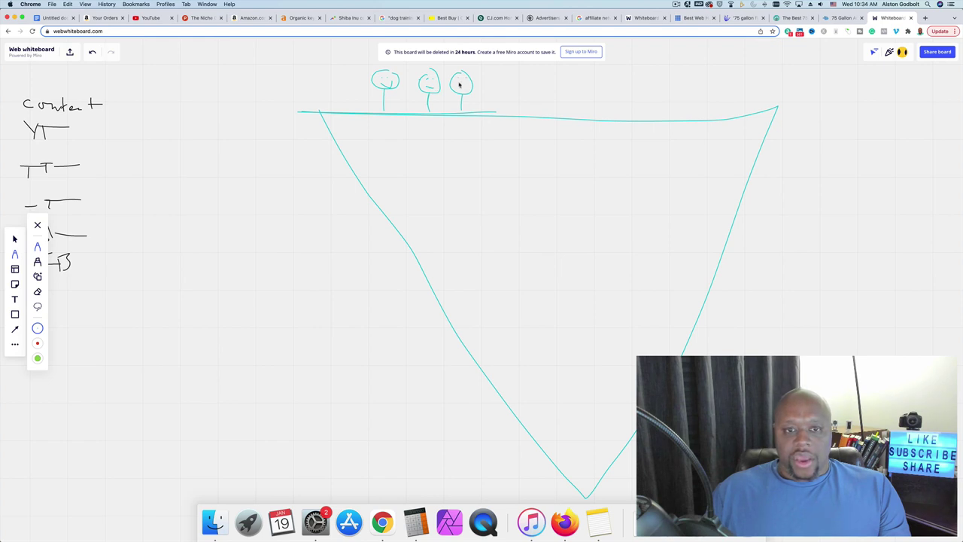
mouse_move(455, 86)
mouse_down()
mouse_move(490, 84)
mouse_move(506, 91)
mouse_move(504, 103)
mouse_up()
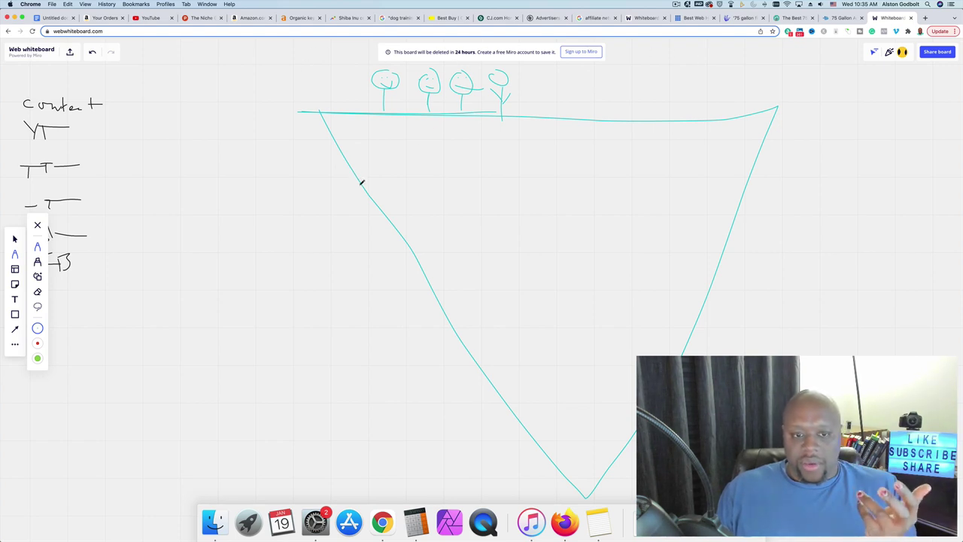
drag(364, 186, 751, 181)
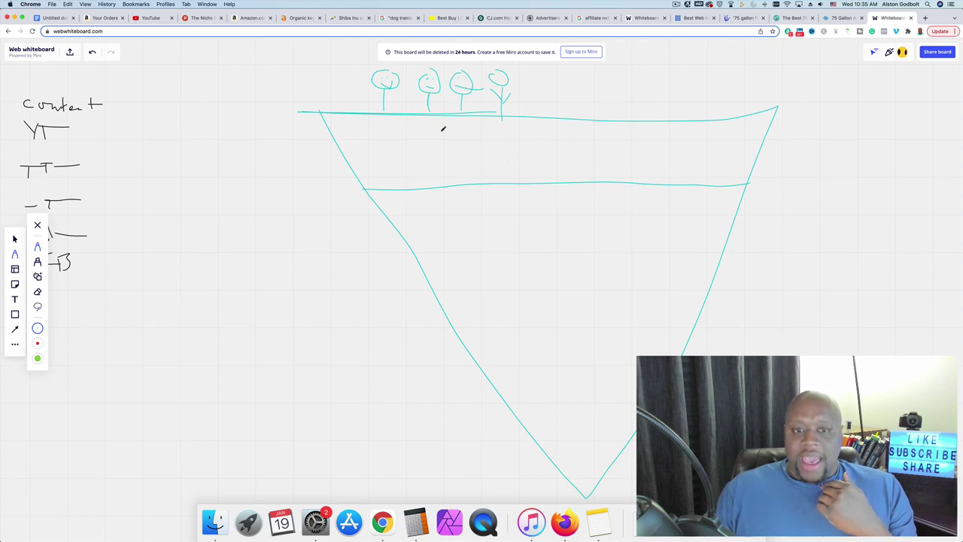
- Write "How to" in the funnel's top section and add a fifth stick figure along its top edge
mouse_move(441, 128)
mouse_down()
mouse_move(448, 169)
mouse_move(479, 148)
mouse_move(506, 161)
mouse_move(571, 143)
mouse_up()
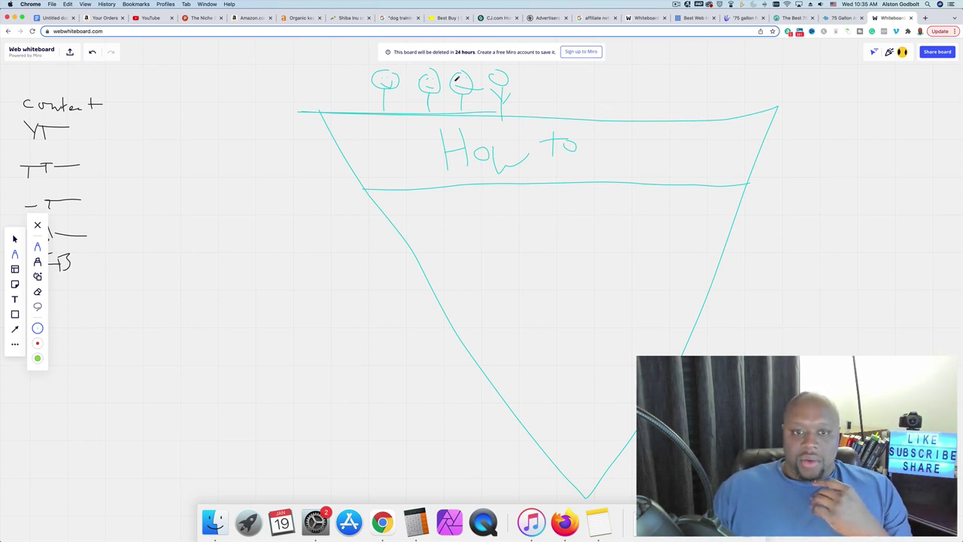
mouse_move(530, 68)
mouse_down()
mouse_move(548, 92)
mouse_move(539, 67)
mouse_move(540, 133)
mouse_up()
mouse_move(569, 88)
mouse_down()
mouse_move(549, 108)
mouse_move(542, 97)
mouse_up()
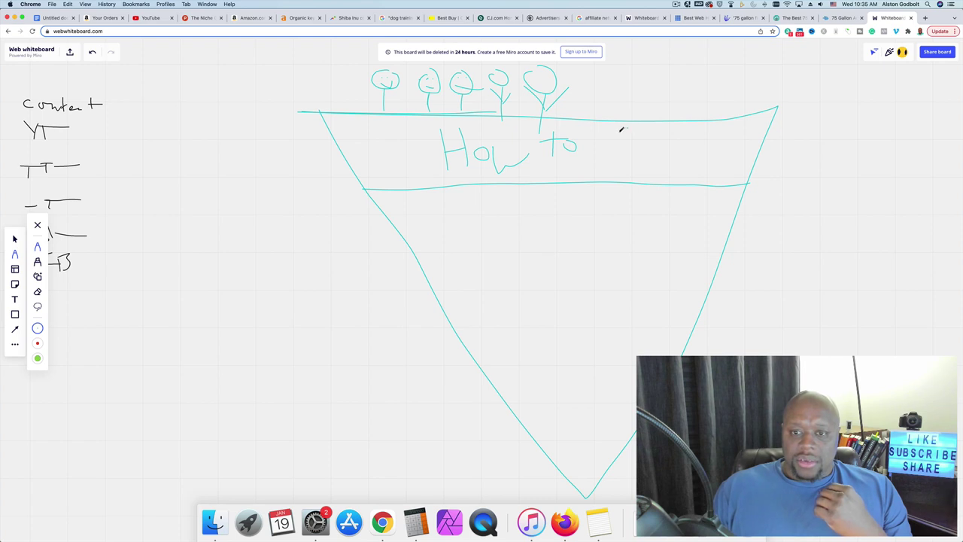
- Draw four stick figures beside "How to" inside the funnel and one larger stick figure outside its right edge
mouse_move(621, 129)
mouse_down()
mouse_move(652, 133)
mouse_move(638, 176)
mouse_up()
mouse_move(673, 150)
mouse_down()
mouse_move(667, 130)
mouse_move(692, 124)
mouse_move(724, 147)
mouse_move(734, 133)
mouse_up()
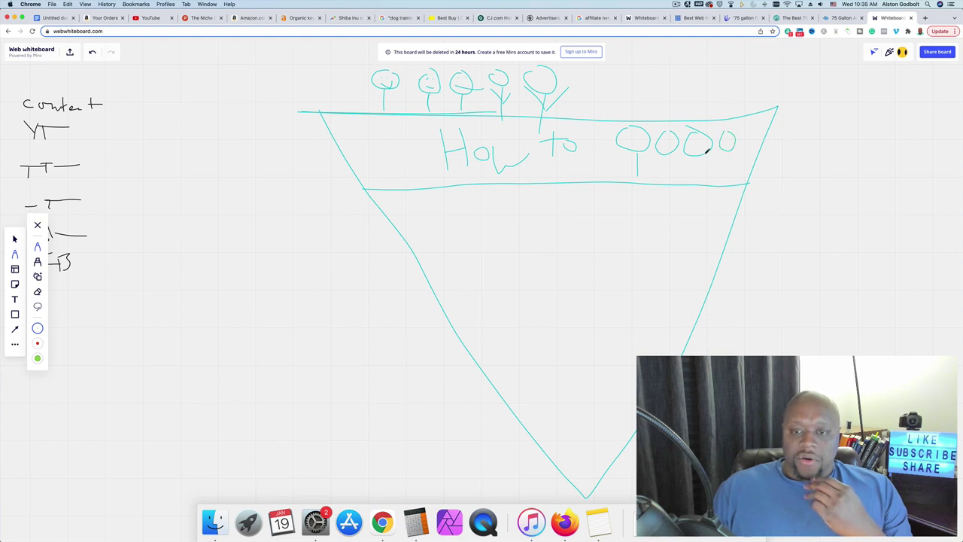
mouse_move(665, 153)
mouse_down()
mouse_move(665, 170)
mouse_move(732, 169)
mouse_up()
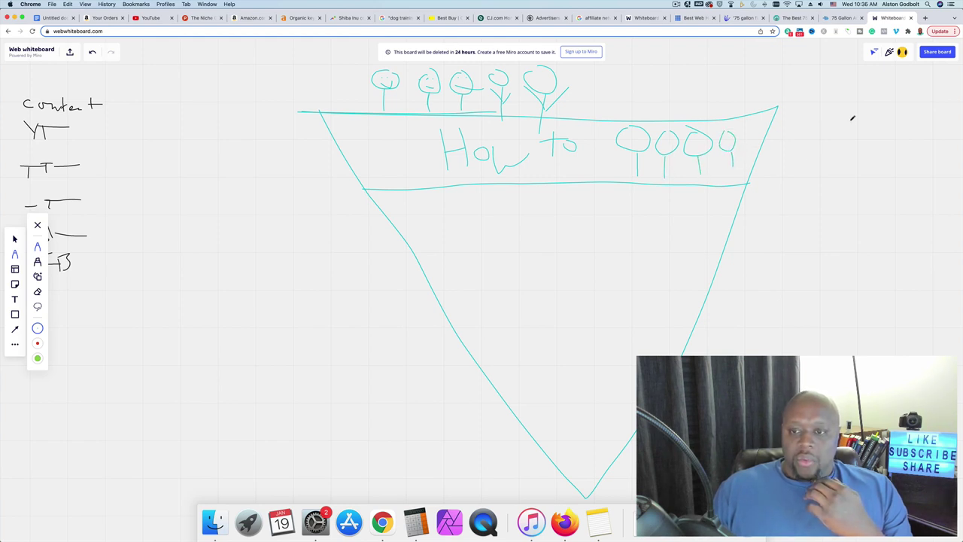
mouse_move(845, 118)
mouse_down()
mouse_move(827, 158)
mouse_move(877, 158)
mouse_move(846, 197)
mouse_move(845, 181)
mouse_up()
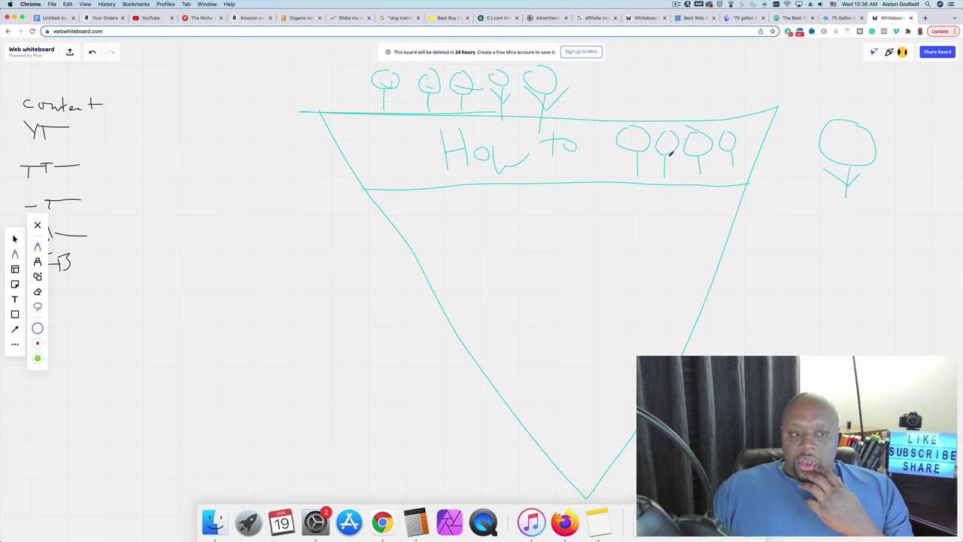
- Check the outline's Create content items, and on the whiteboard draw a second line across the funnel with "Best way" written above it
click(71, 21)
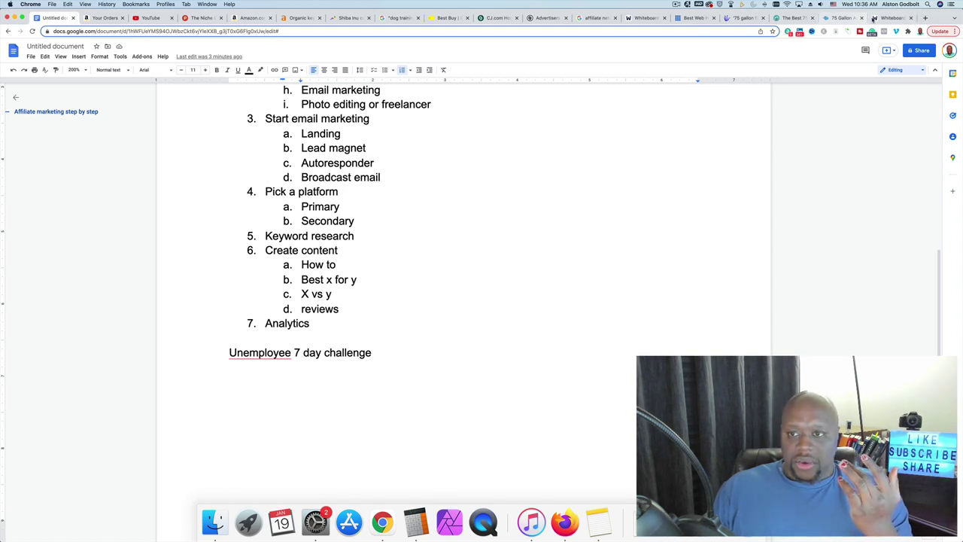
key(super+9)
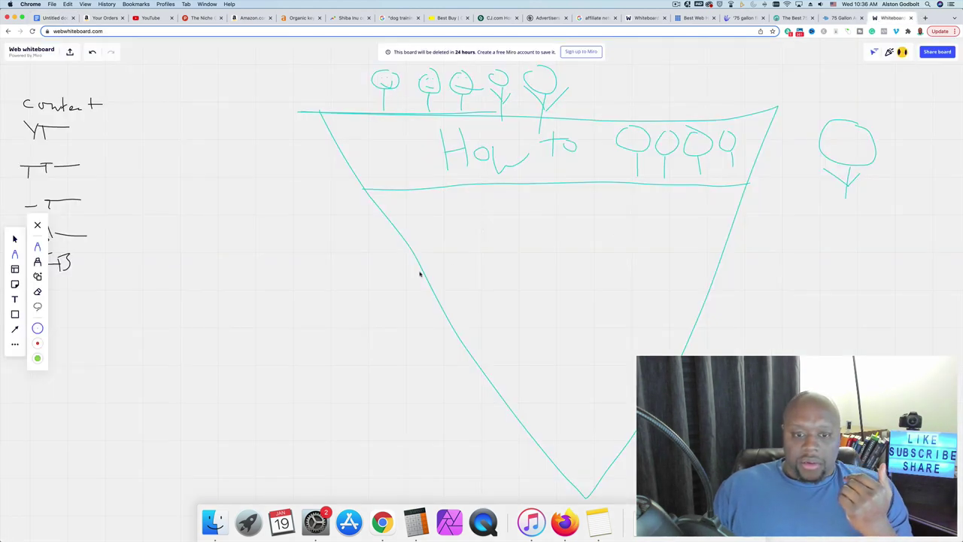
drag(425, 273, 721, 264)
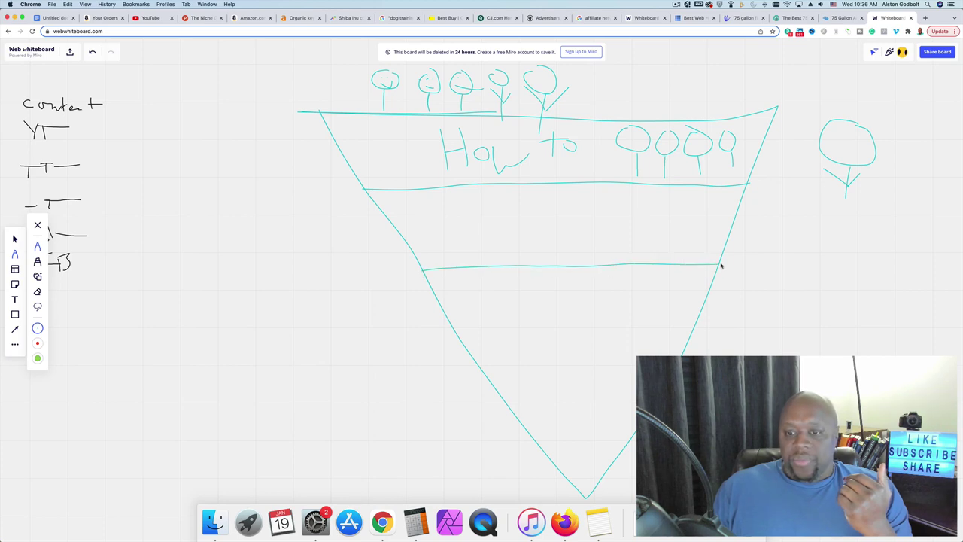
mouse_move(462, 201)
mouse_down()
mouse_move(464, 229)
mouse_move(522, 210)
mouse_move(516, 237)
mouse_move(519, 221)
mouse_move(568, 232)
mouse_move(602, 225)
mouse_move(637, 259)
mouse_up()
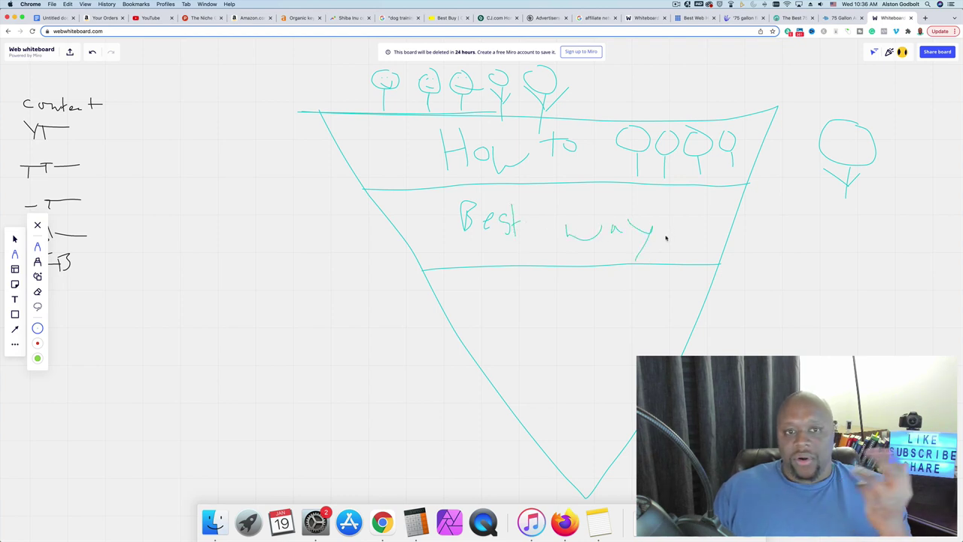
- Switch to YouTube and search for "how to make money online stay at home mom" from the suggestions for a best-way query
click(148, 17)
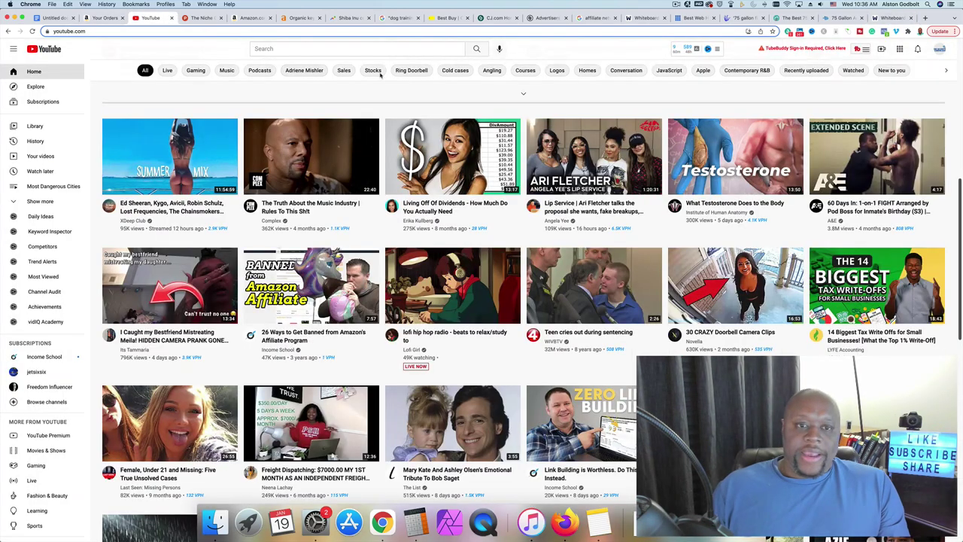
click(370, 49)
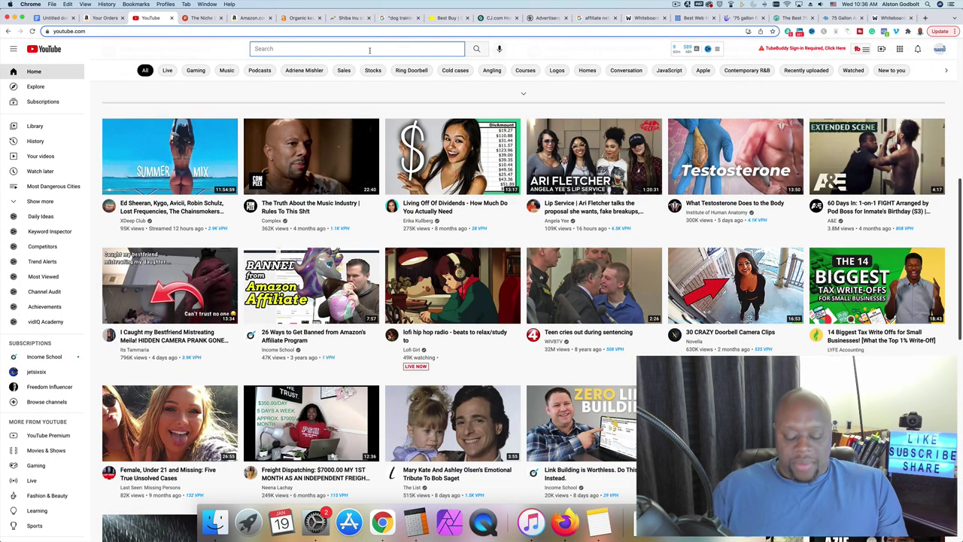
text(best wway t)
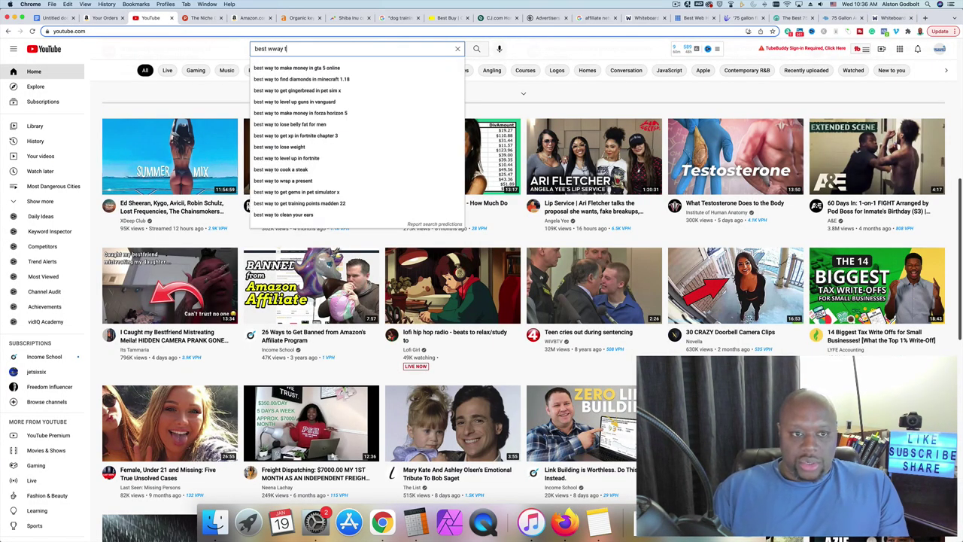
text(o make money onl)
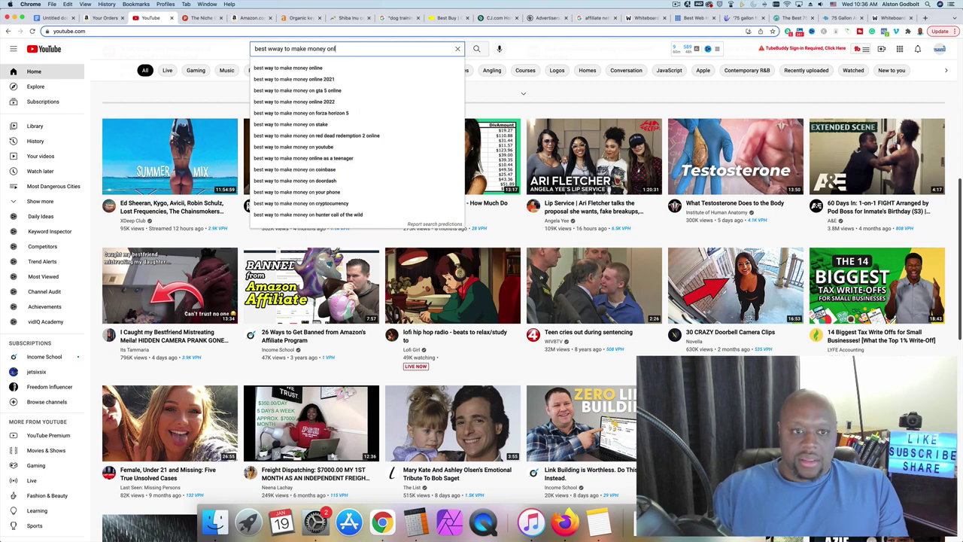
text(ine)
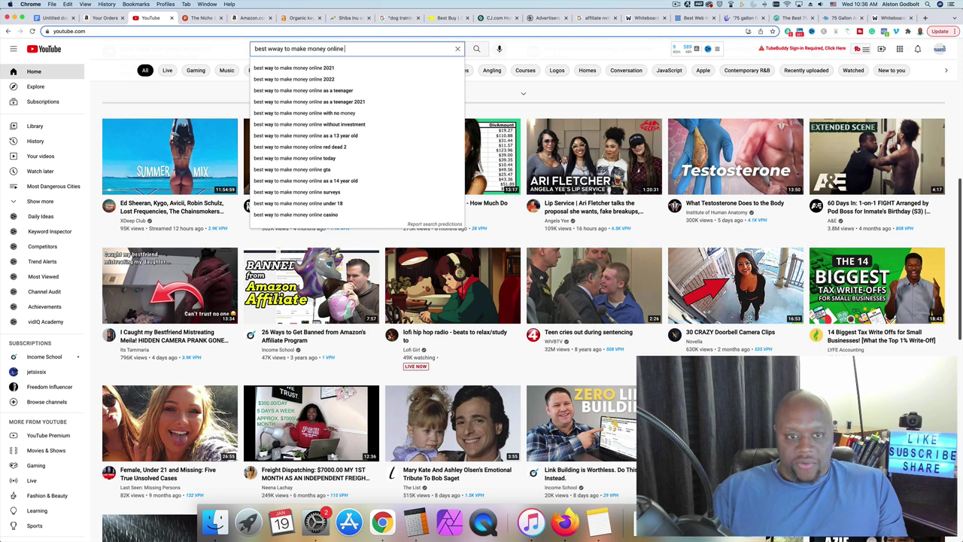
text(s)
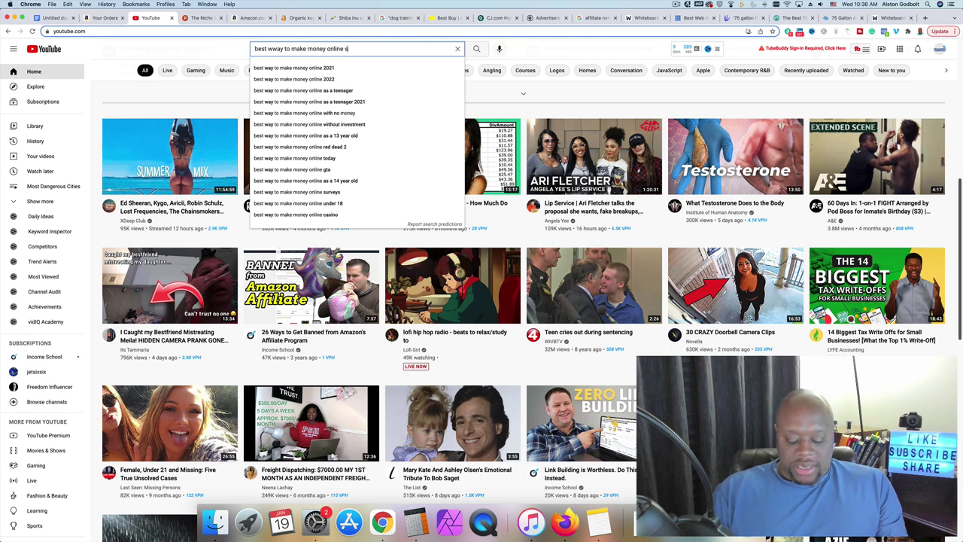
text(tay at home)
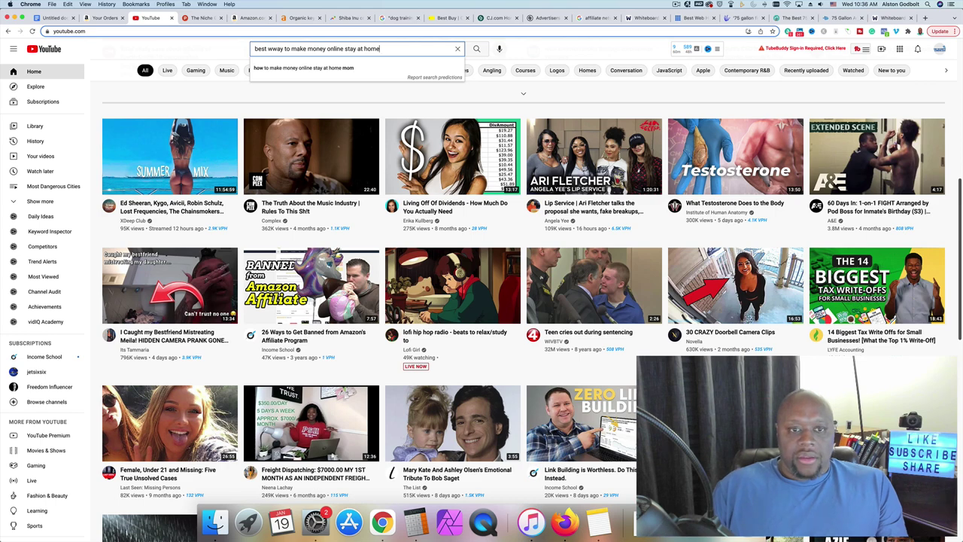
key(Down)
key(Return)
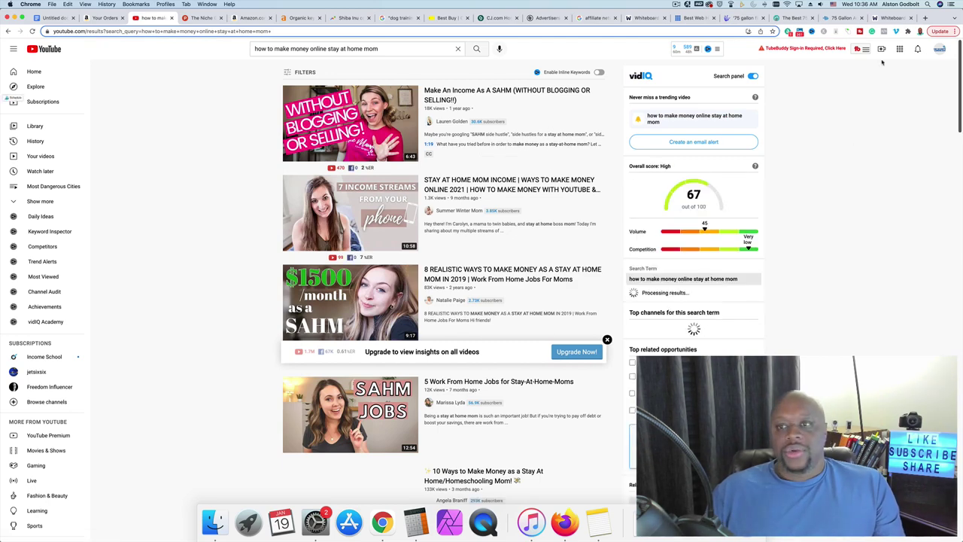
- Return to the outline document by way of the whiteboard and highlight "Best x for y" under Create content
click(882, 18)
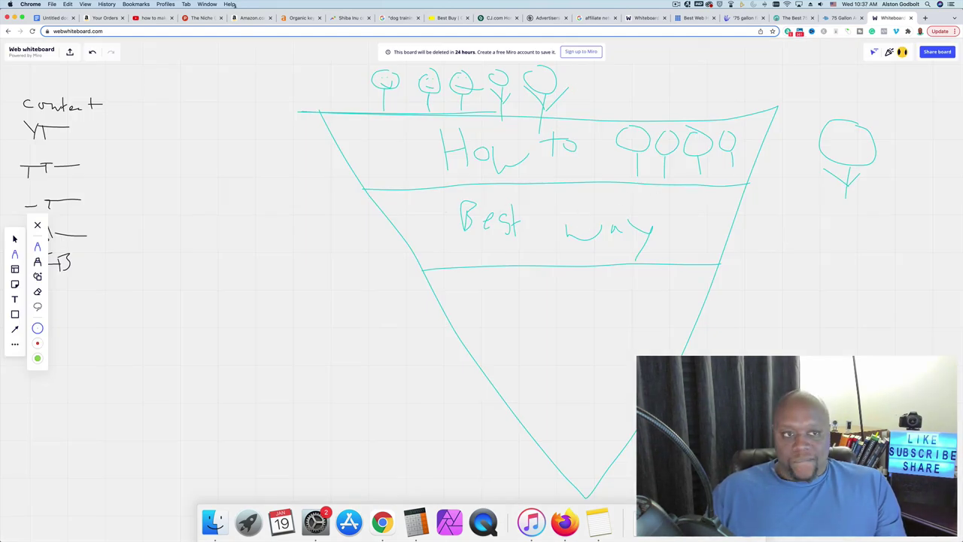
click(56, 17)
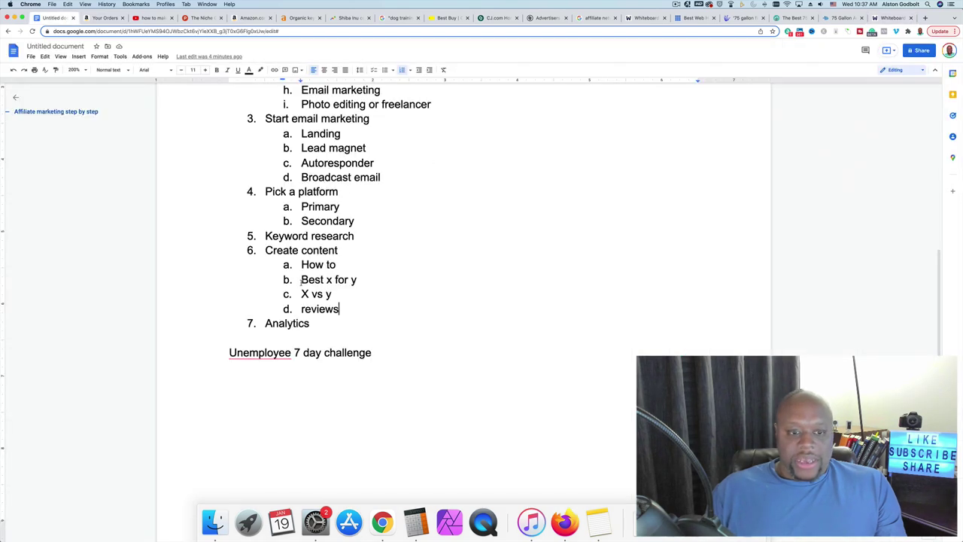
drag(301, 279, 357, 280)
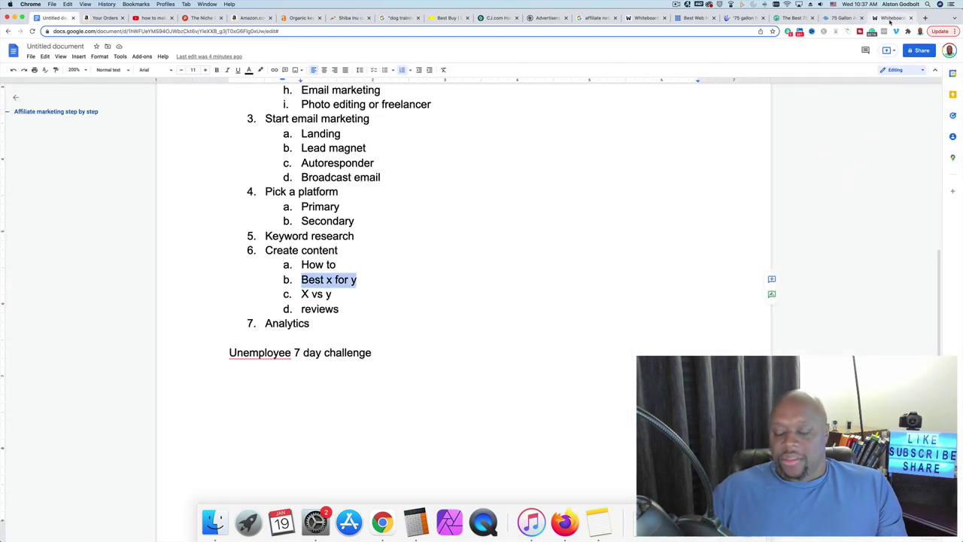
- Switch to the whiteboard and draw three circles beside "Best way", an oval outside the funnel, and a dollar sign by its tip
click(890, 19)
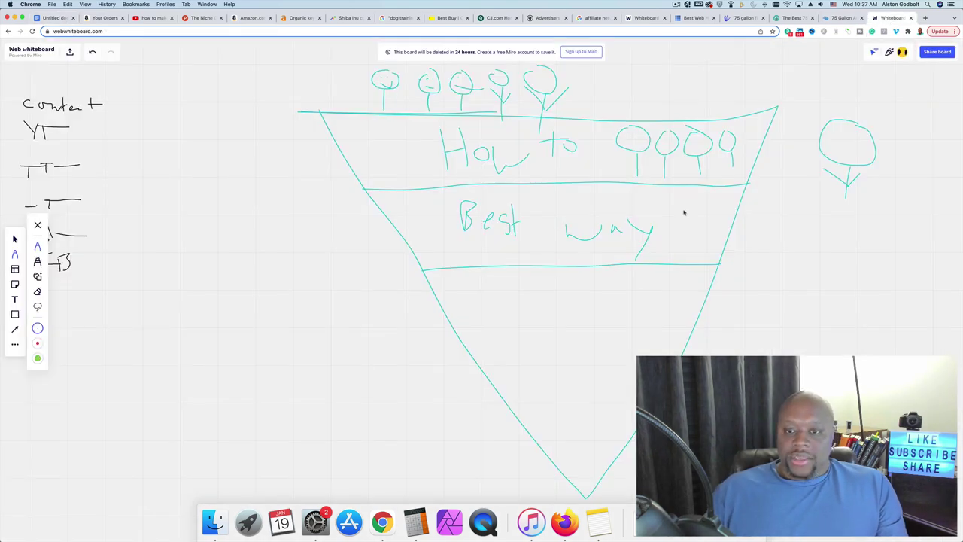
mouse_move(660, 217)
mouse_down()
mouse_move(702, 210)
mouse_move(733, 219)
mouse_up()
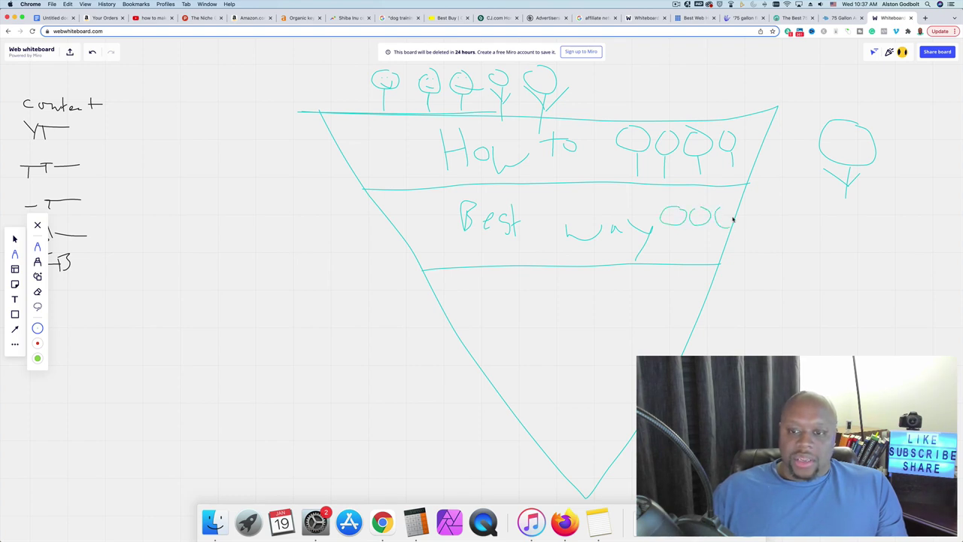
mouse_move(826, 219)
mouse_down()
mouse_move(804, 227)
mouse_move(840, 215)
mouse_up()
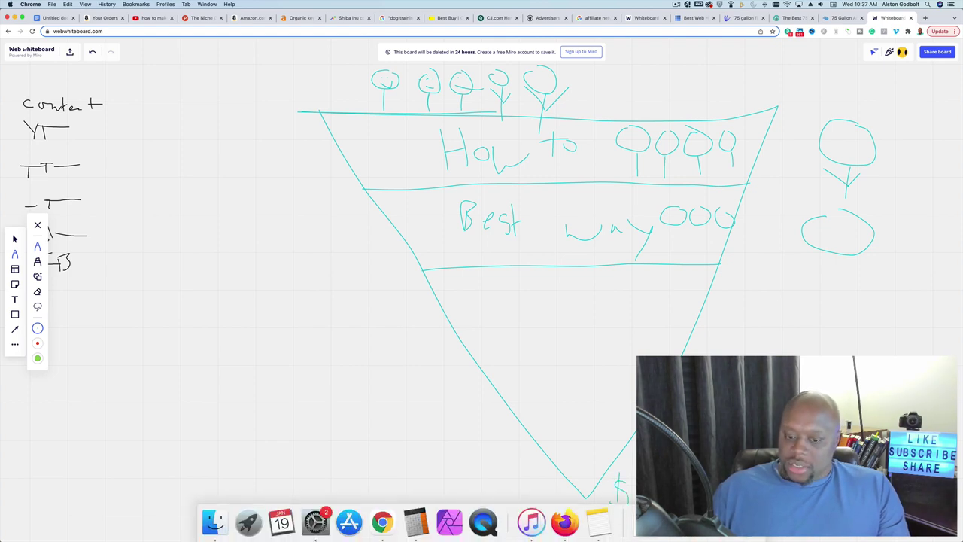
- Draw arrows from "How to" and from "Best way" around the funnel's left side to its bottom tip
click(631, 446)
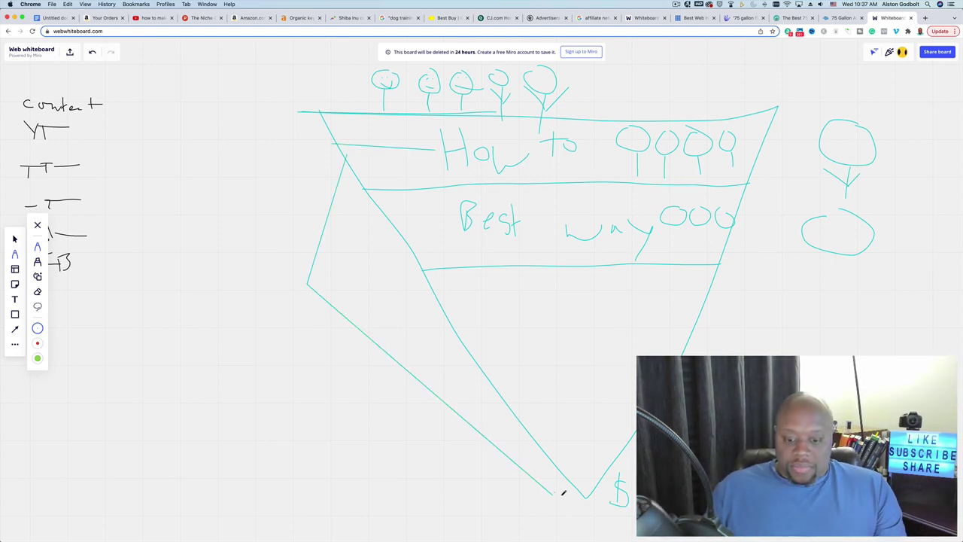
drag(562, 493, 552, 503)
mouse_move(450, 223)
mouse_down()
mouse_move(344, 313)
mouse_move(394, 447)
mouse_move(505, 490)
mouse_move(565, 498)
mouse_up()
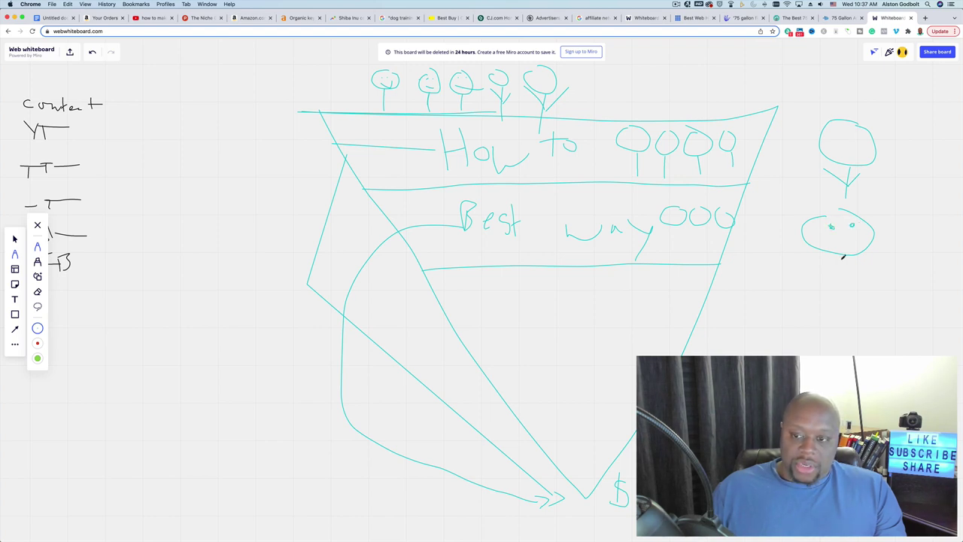
- Add eyes and a frown to the oval and to the stick figure head outside the funnel
drag(830, 243, 851, 252)
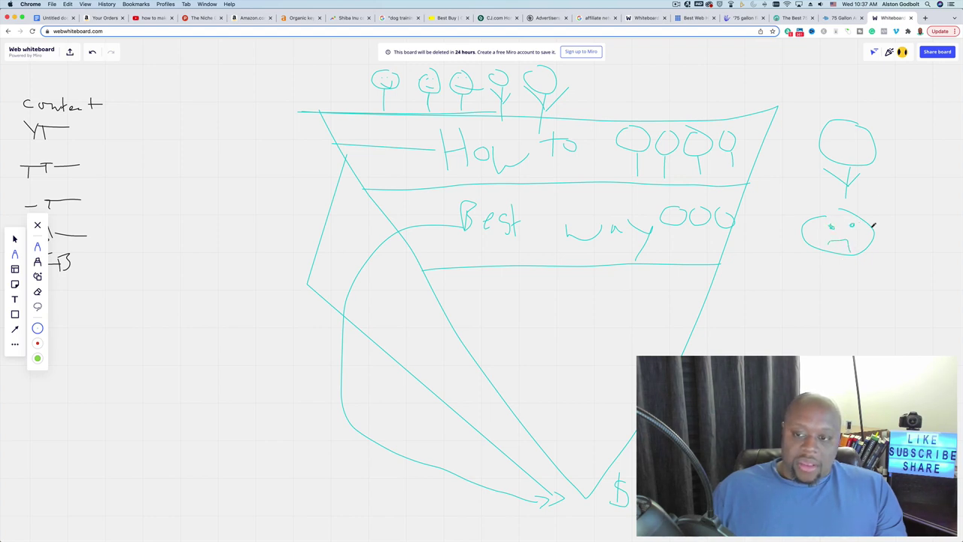
click(849, 130)
drag(834, 149, 859, 149)
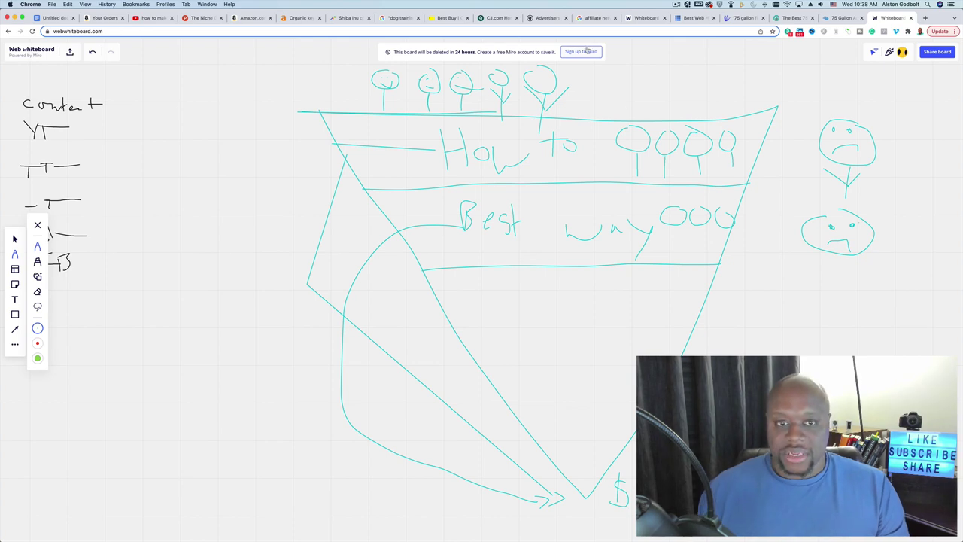
- Check the outline's content types, and on the whiteboard draw a third line across the funnel with "X vs Y" written above it
click(54, 18)
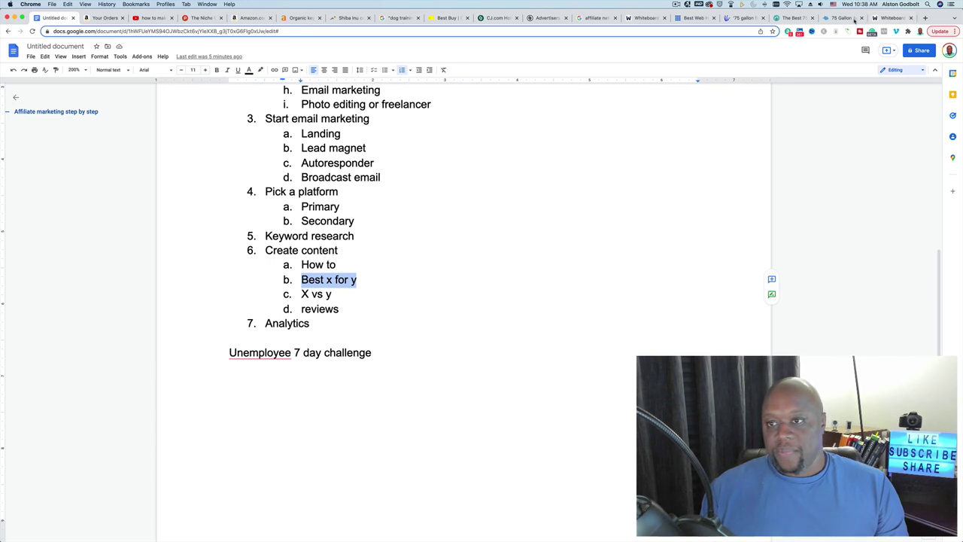
click(892, 17)
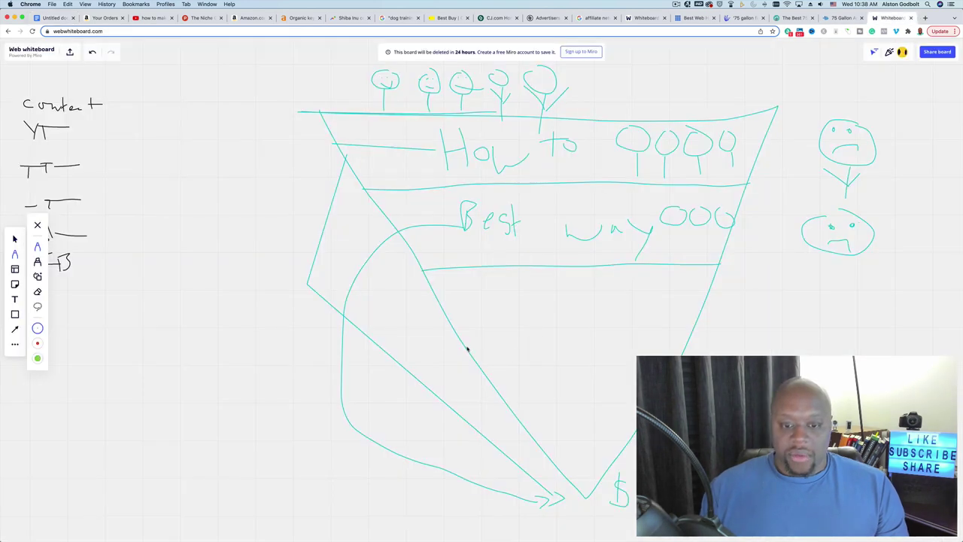
drag(468, 353, 689, 350)
mouse_move(531, 300)
mouse_down()
mouse_move(501, 324)
mouse_move(557, 323)
mouse_move(568, 296)
mouse_move(573, 320)
mouse_move(618, 312)
mouse_move(615, 325)
mouse_up()
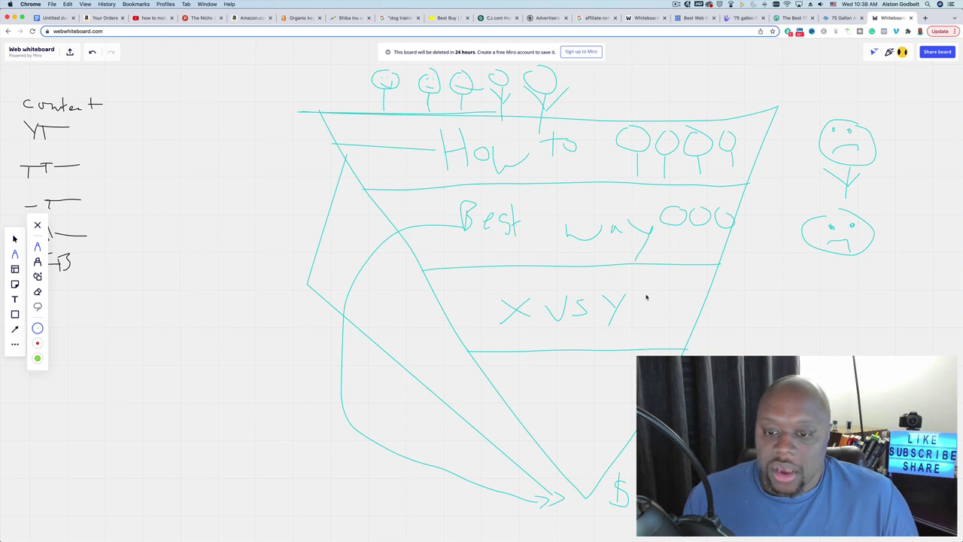
- Draw two circles beside "X vs Y" and a frowning face outside the funnel at the same level
mouse_move(645, 296)
mouse_down()
mouse_move(641, 312)
mouse_move(647, 295)
mouse_move(677, 298)
mouse_move(686, 312)
mouse_move(686, 298)
mouse_up()
drag(802, 301, 783, 312)
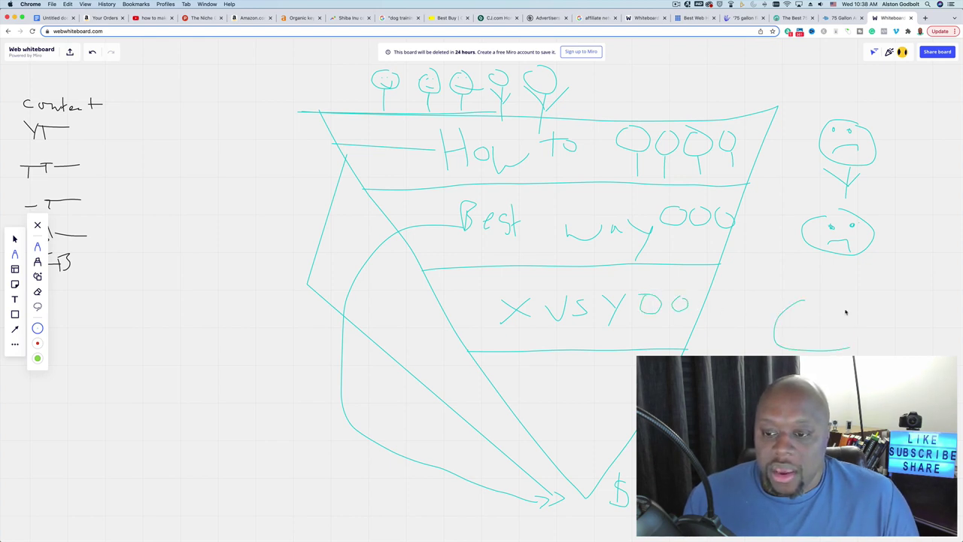
drag(850, 346, 805, 299)
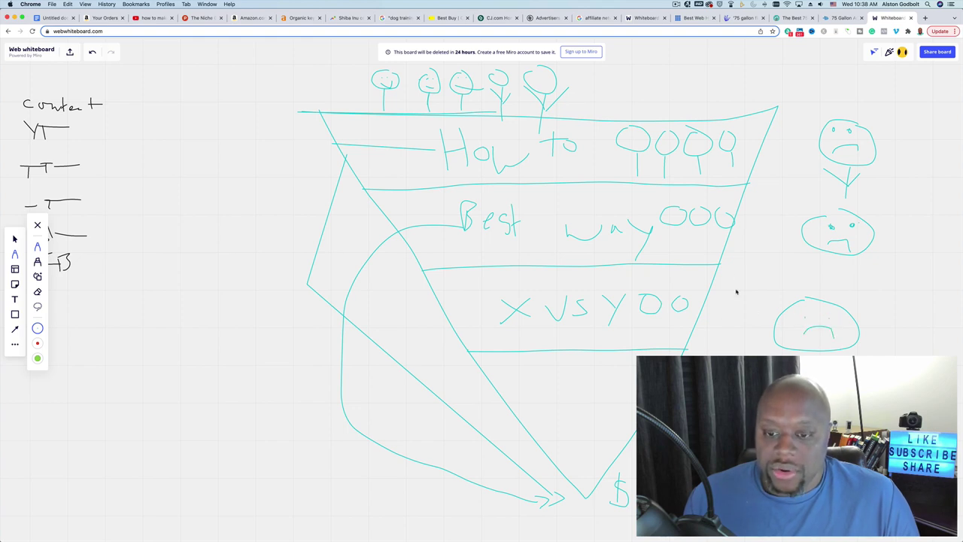
- Check the screen recorder's elapsed time and write "Review" in the funnel's lowest section
click(678, 4)
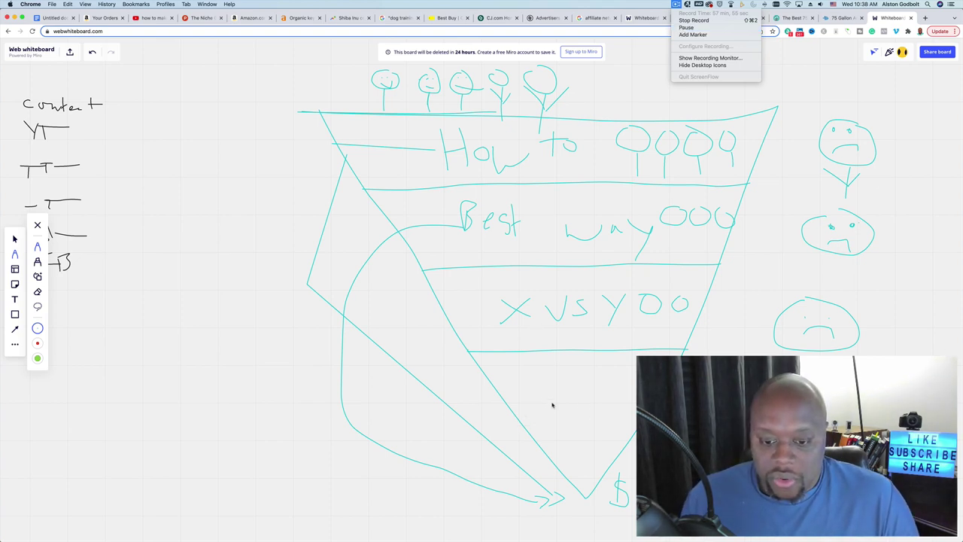
click(550, 399)
mouse_move(545, 402)
mouse_down()
mouse_move(544, 389)
mouse_move(636, 397)
mouse_up()
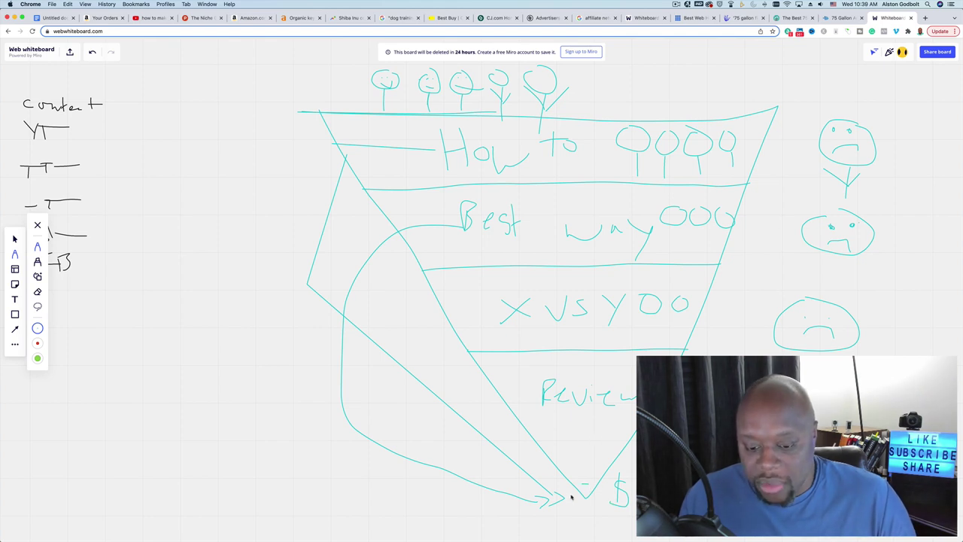
- Circle the funnel's bottom tip and draw a curved arrow to it from "X vs Y"
mouse_move(587, 486)
mouse_down()
mouse_move(606, 505)
mouse_move(594, 476)
mouse_up()
mouse_move(465, 320)
mouse_down()
mouse_move(441, 430)
mouse_move(554, 486)
mouse_move(544, 501)
mouse_up()
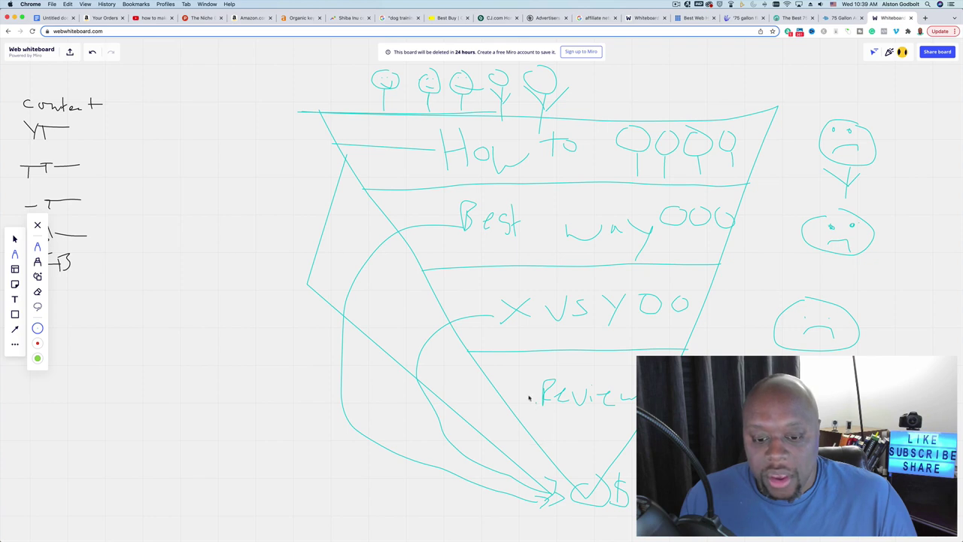
- Draw a curved arrow from "Review" to the funnel's tip, and on YouTube bring up search suggestions for "how to _ bluehost"
mouse_move(529, 399)
mouse_down()
mouse_move(489, 471)
mouse_move(563, 498)
mouse_move(554, 501)
mouse_up()
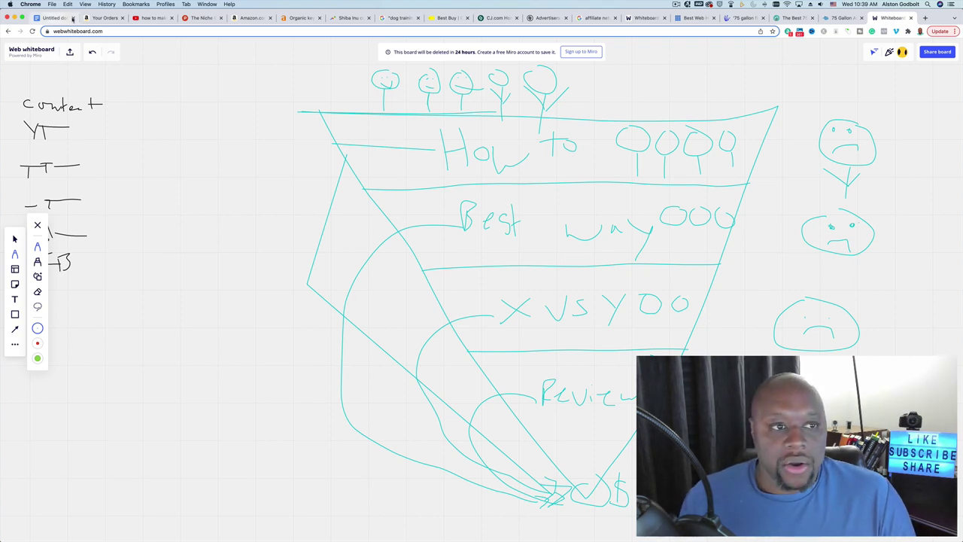
click(148, 18)
click(403, 49)
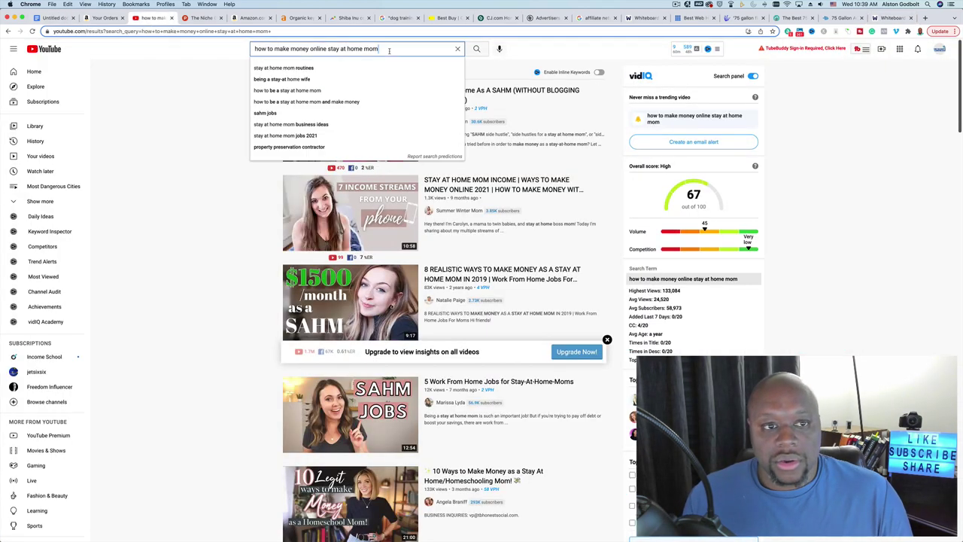
key(super+a)
text(how to)
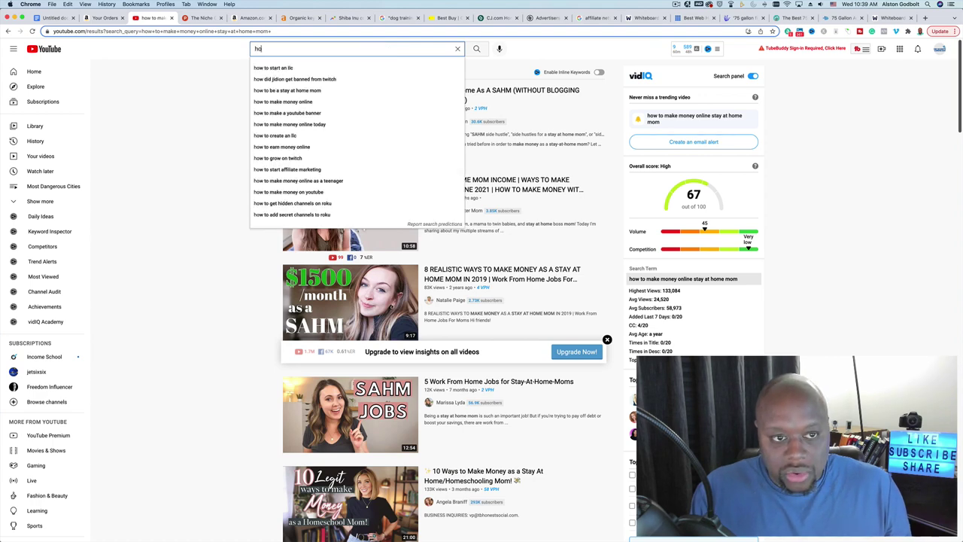
text(bluehost)
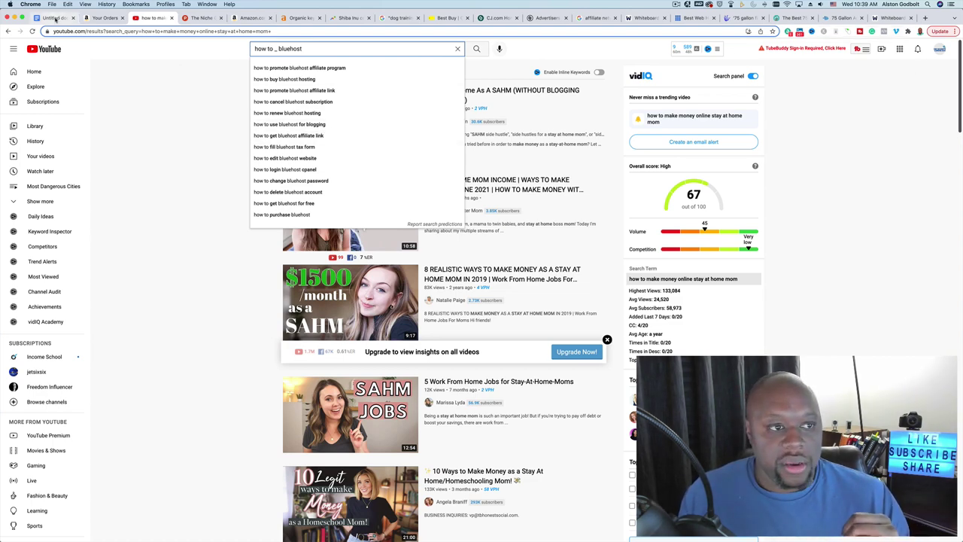
- Place the YouTube page directly beside the outline document in the tab order and check the outline's content types
click(53, 17)
drag(140, 19, 100, 19)
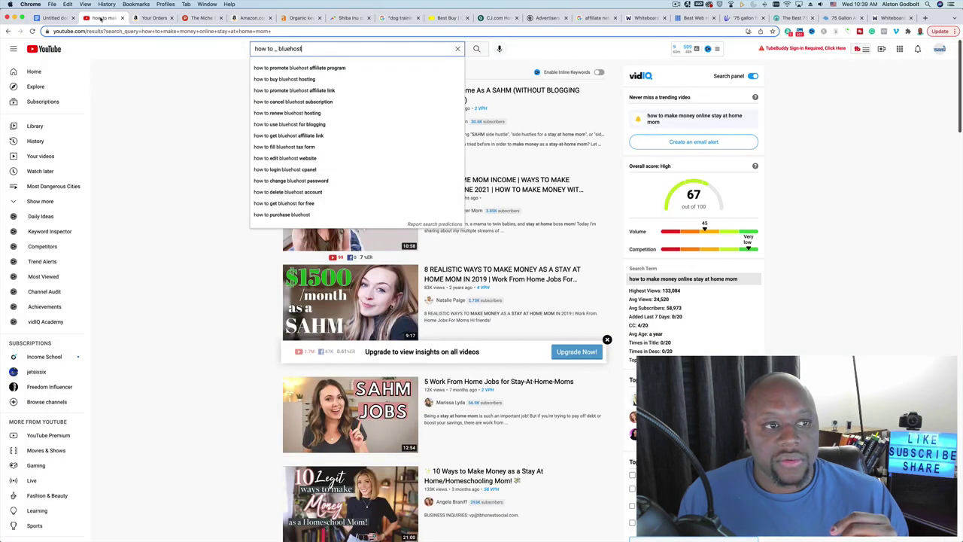
click(53, 17)
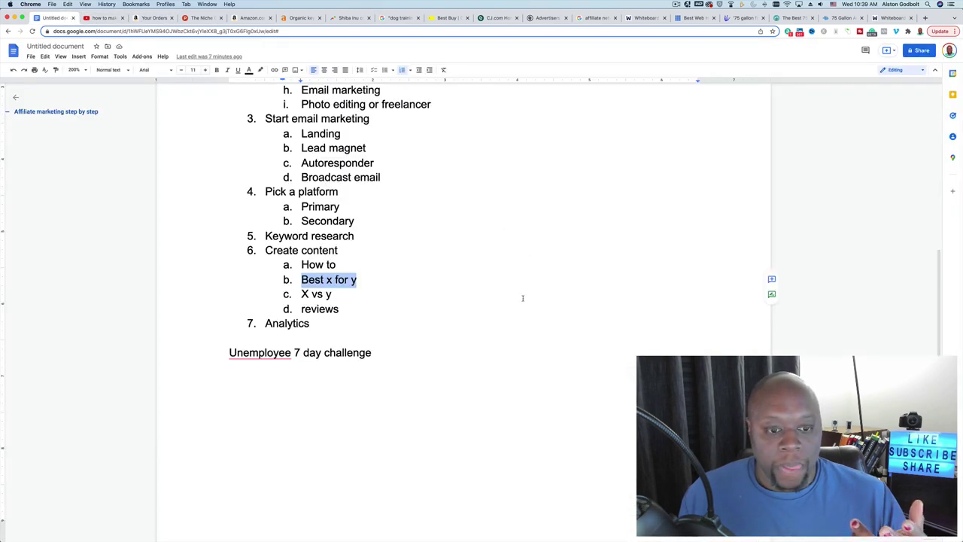
- Back on YouTube, replace the search text with "best bluehost hosting for" to view the suggested searches
click(102, 17)
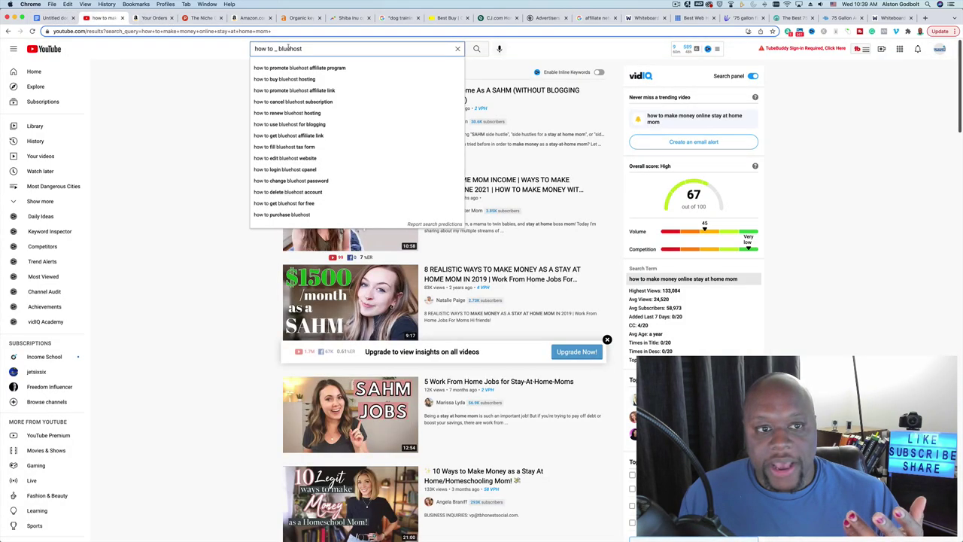
key(super+a)
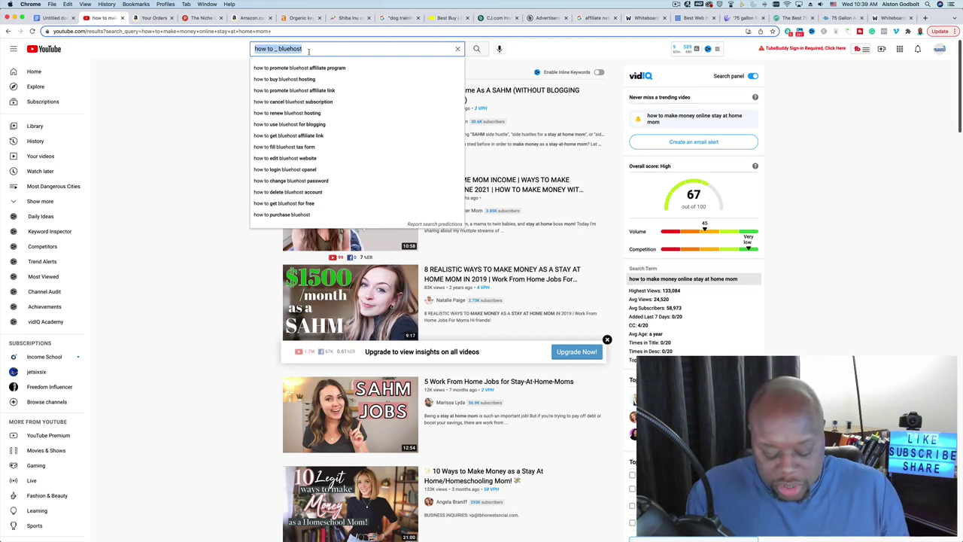
text(best bluehost)
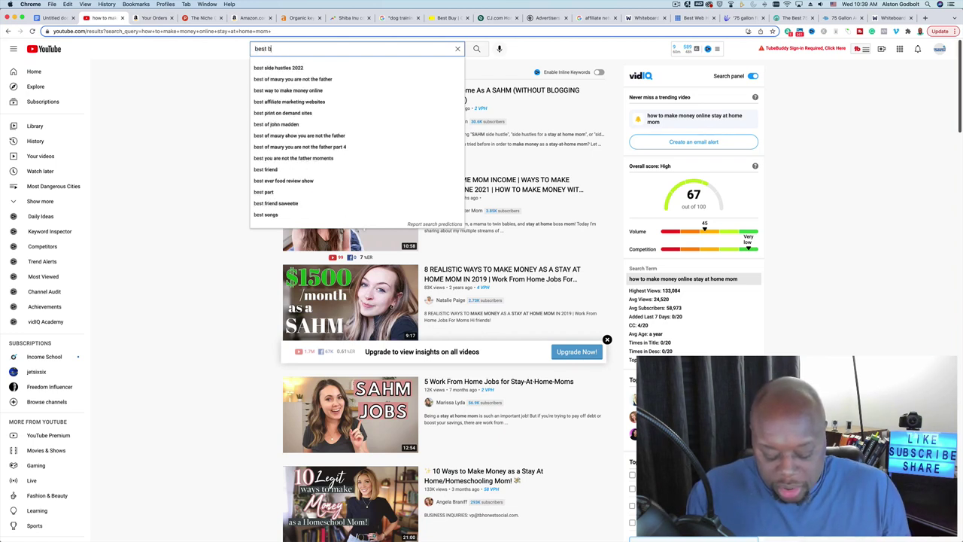
key(Return)
text(hosting for)
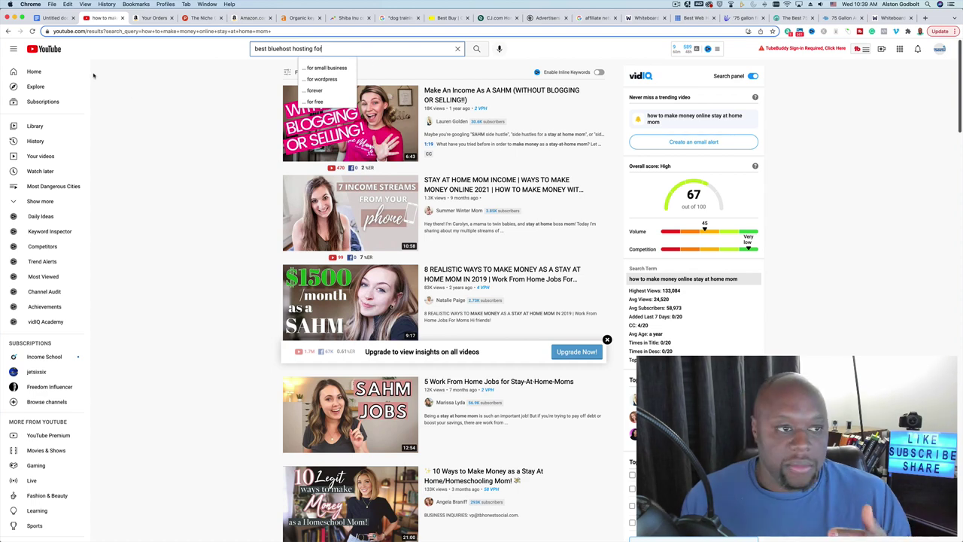
- Check the outline's content types, and on YouTube bring up search suggestions for "bleuhost vs"
click(57, 17)
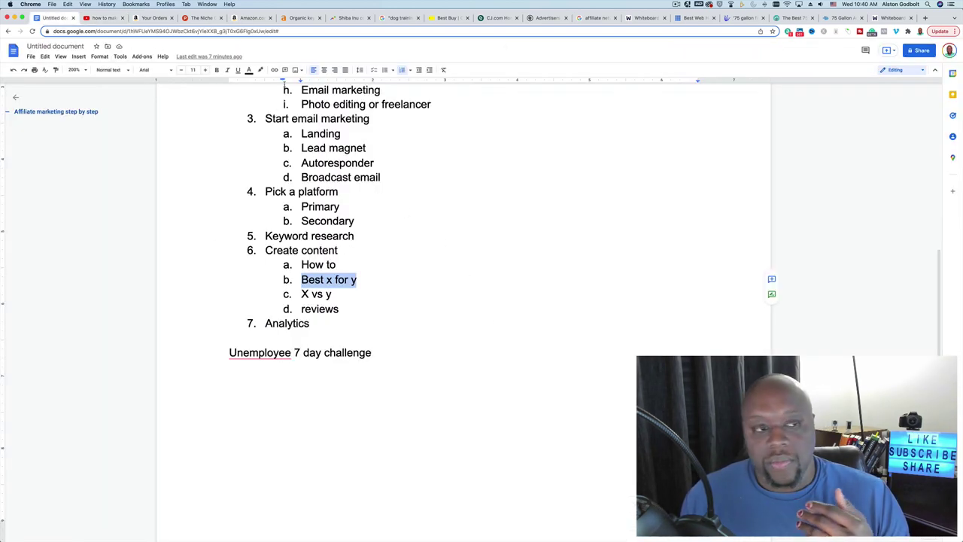
click(102, 17)
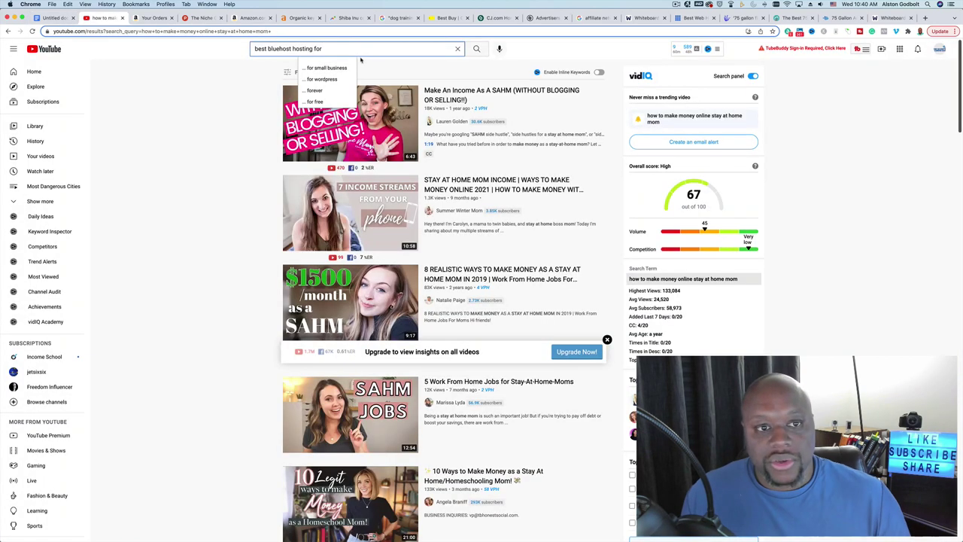
triple_click(356, 49)
text(bleuhost)
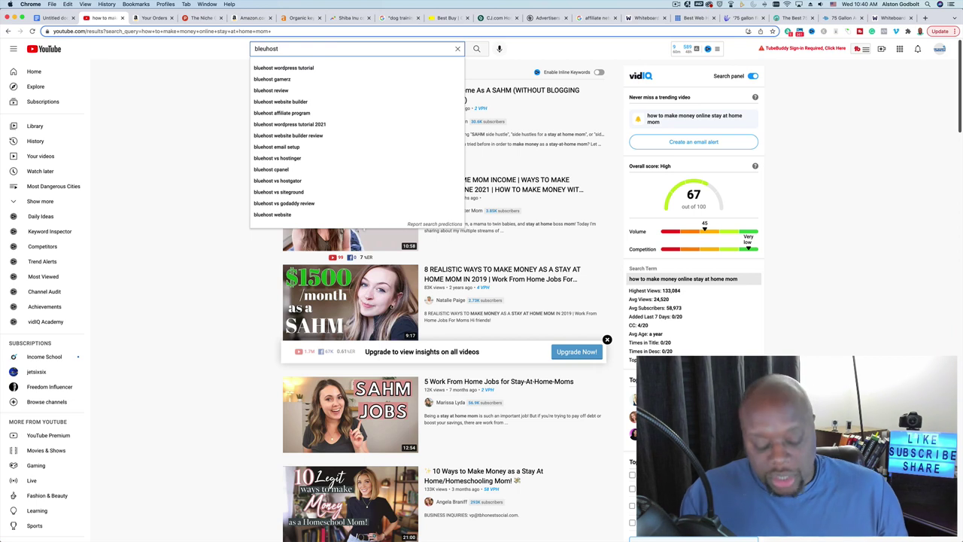
text( vs)
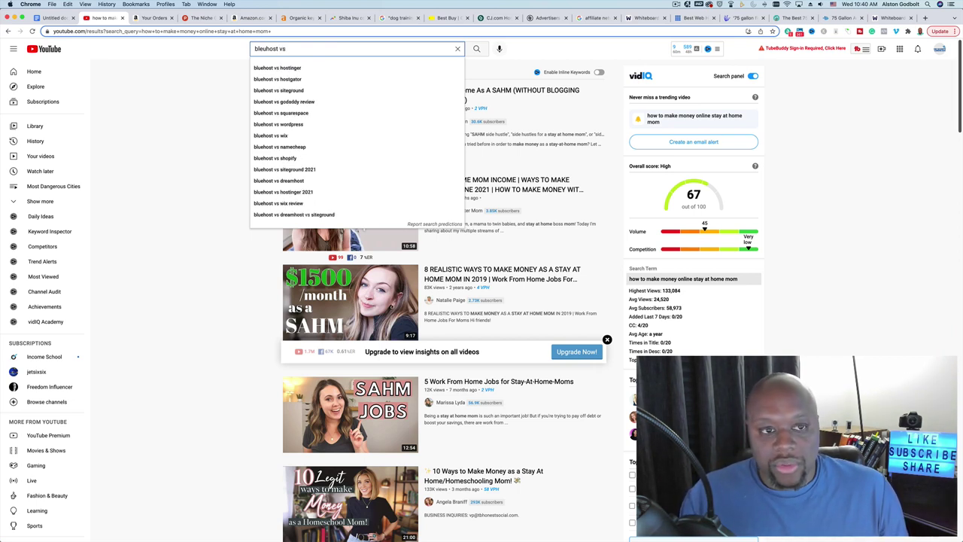
- Search YouTube for "bleuhost shared hosting vs", look through the results and check the screen recorder's elapsed time
key(BackSpace)
key(BackSpace)
text(sha)
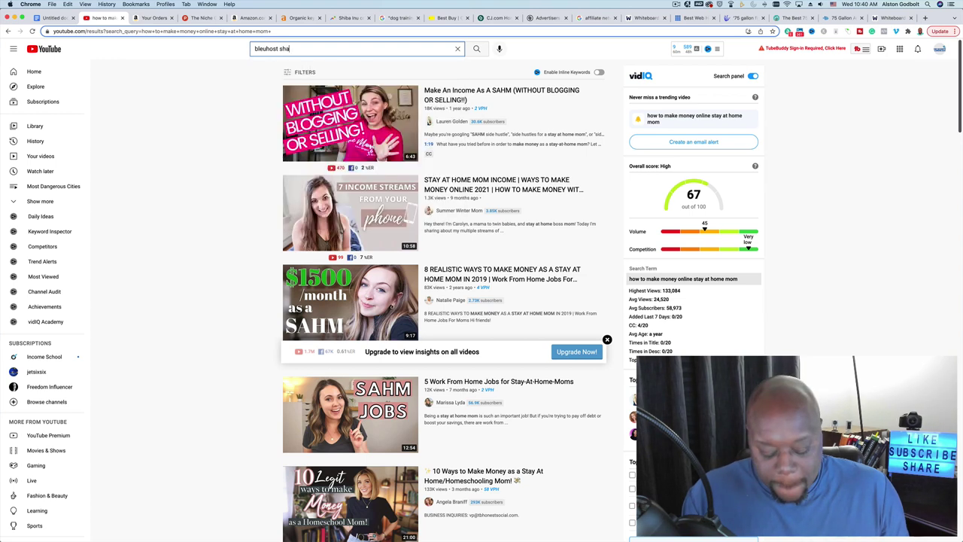
text(red hosting )
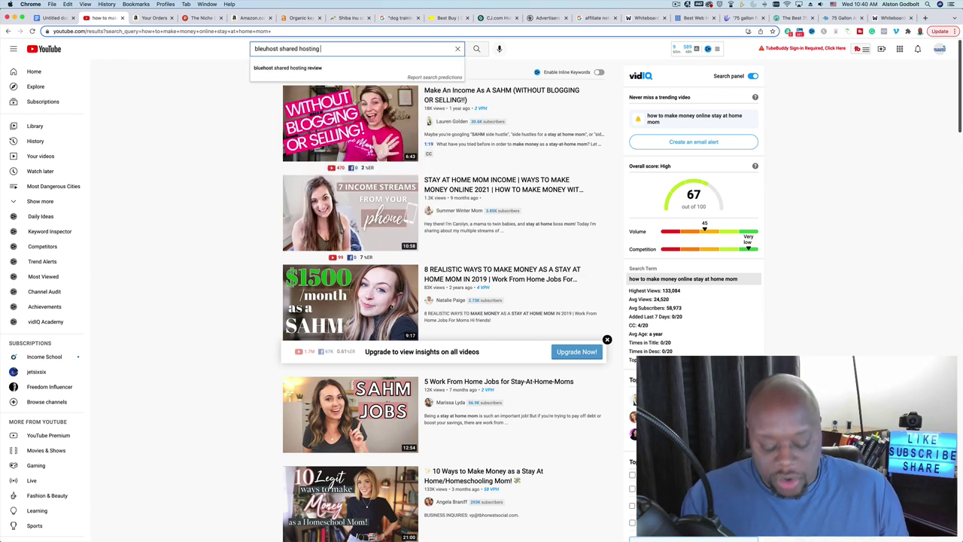
text(vs)
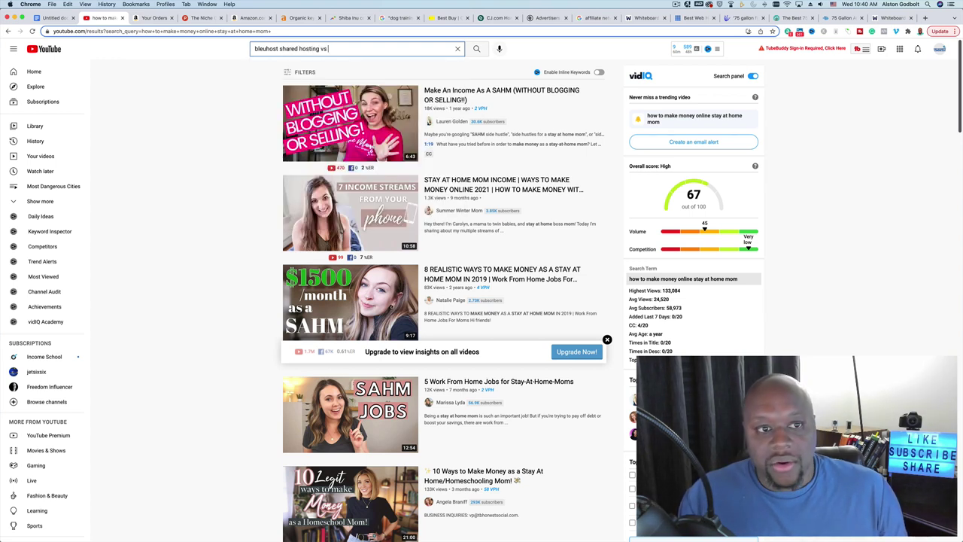
key(Return)
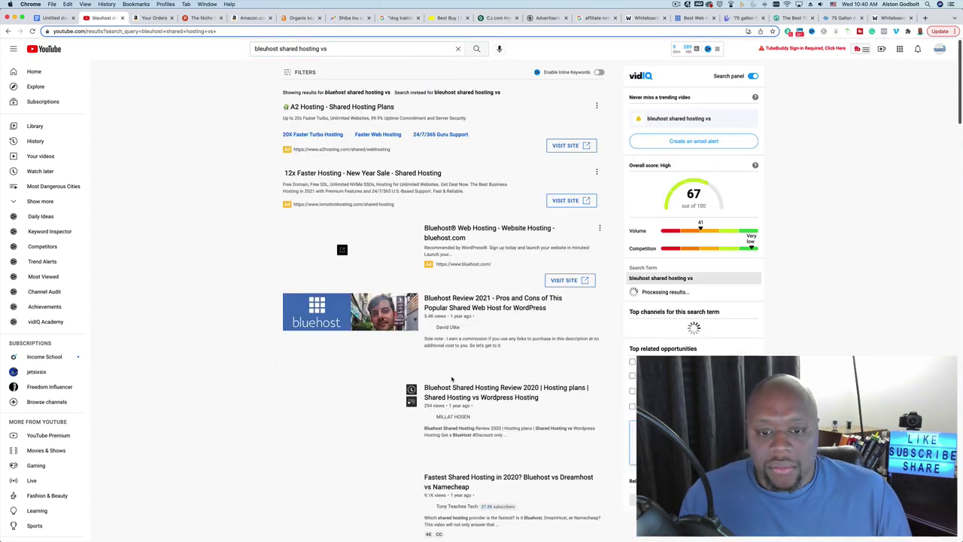
scroll(590, 321, down, 4)
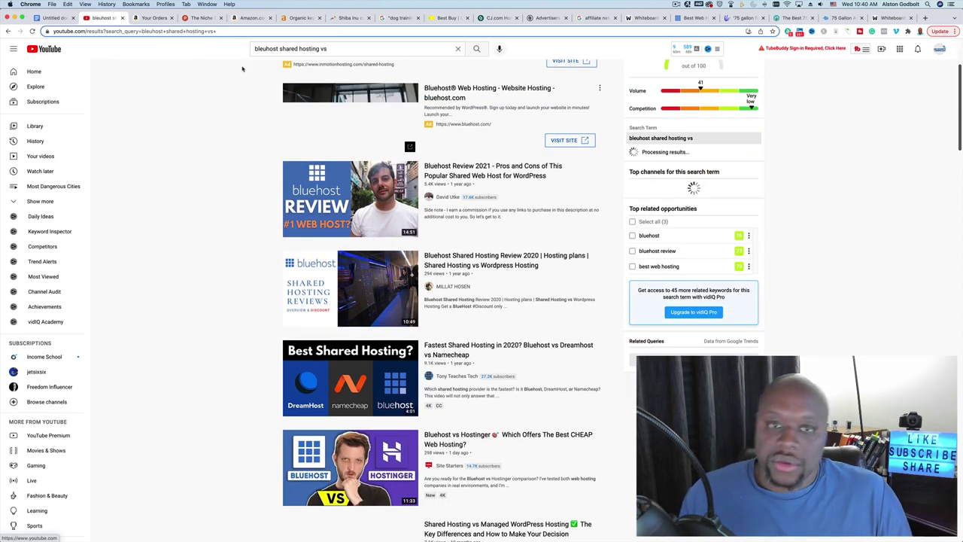
click(676, 4)
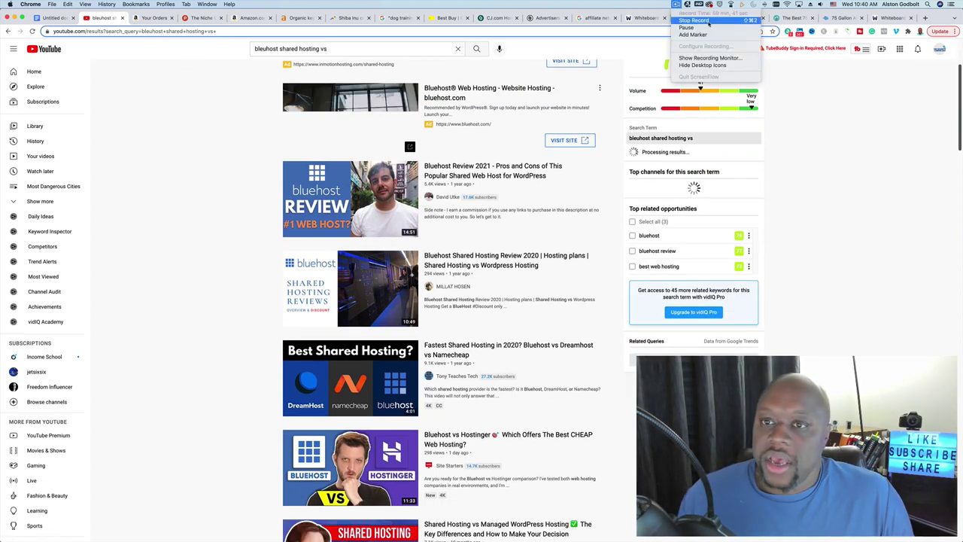
click(863, 154)
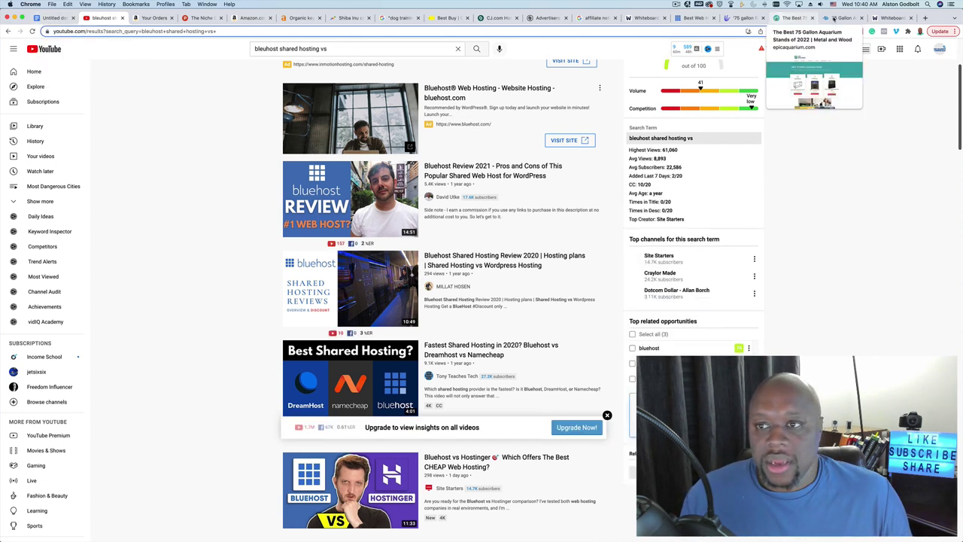
- Search YouTube for "best web hosting for bloggers", picking from the suggestions for "best web hosting for"
click(380, 49)
key(super+a)
text(bes)
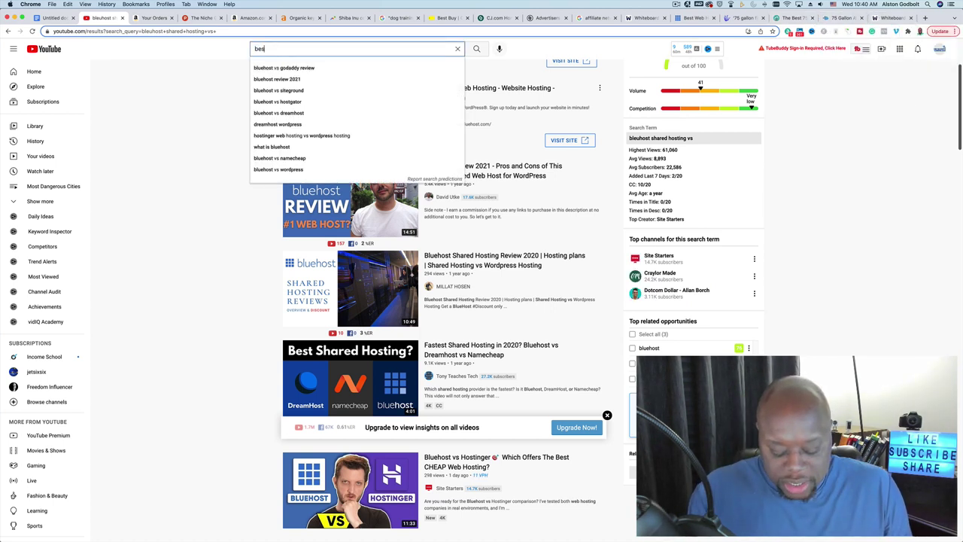
text(t web hosting fo)
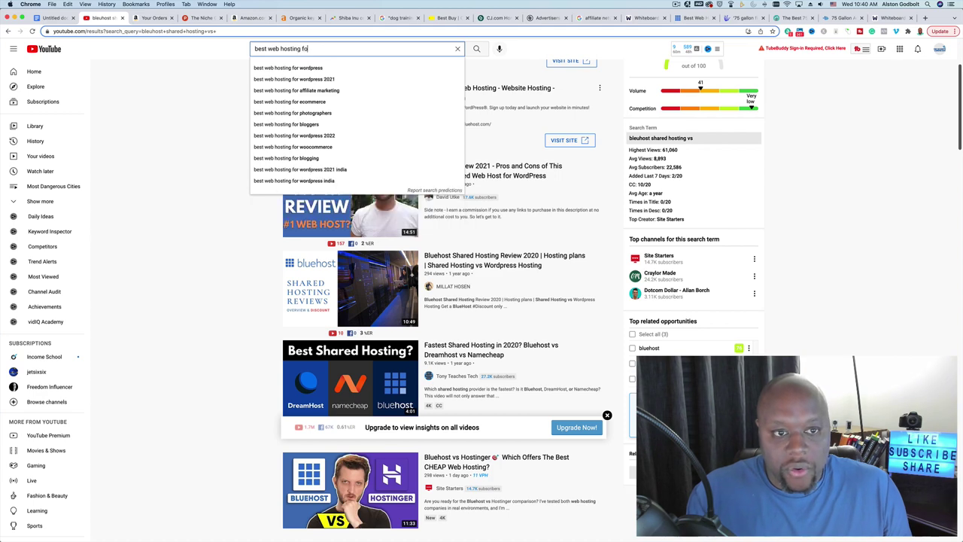
text(r)
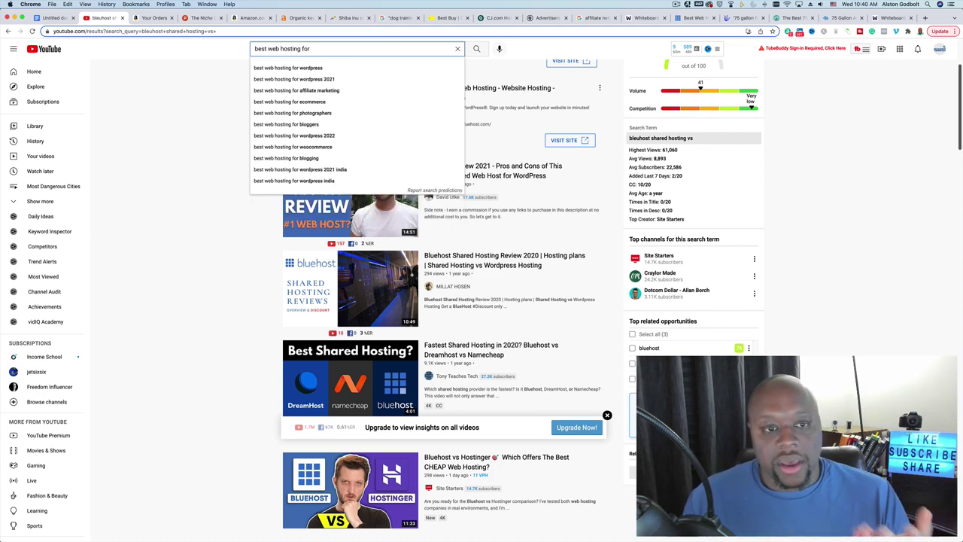
key(Down)
key(Down)
key(Down)
key(Down)
key(Down)
key(Return)
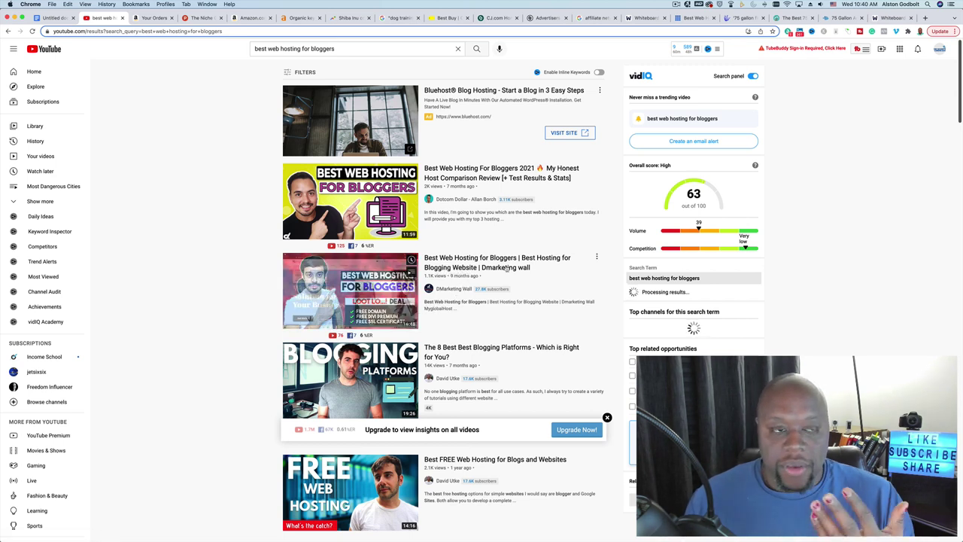
- Change the YouTube search to "best web hosting for affiliate marketing" and look through the resulting videos
double_click(322, 49)
text(affi)
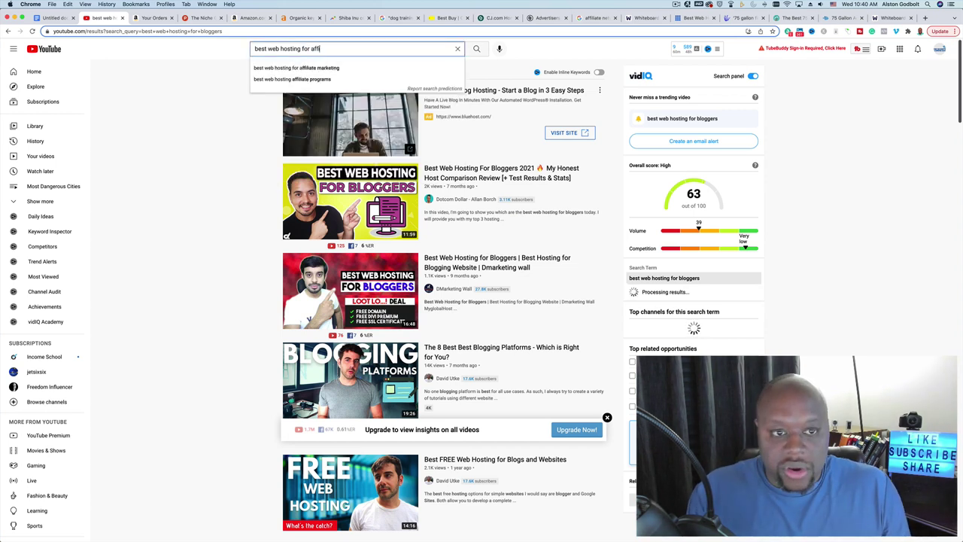
text(liate marketing)
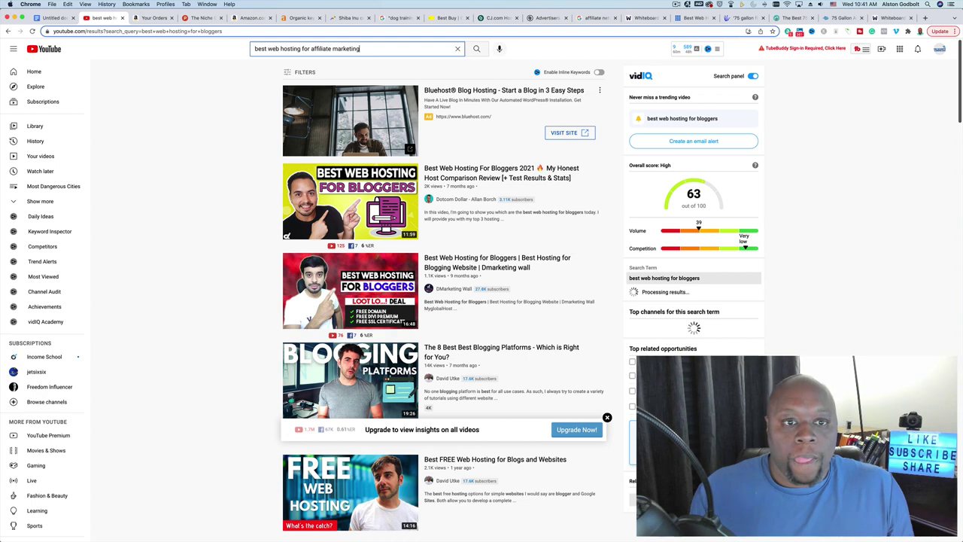
key(Return)
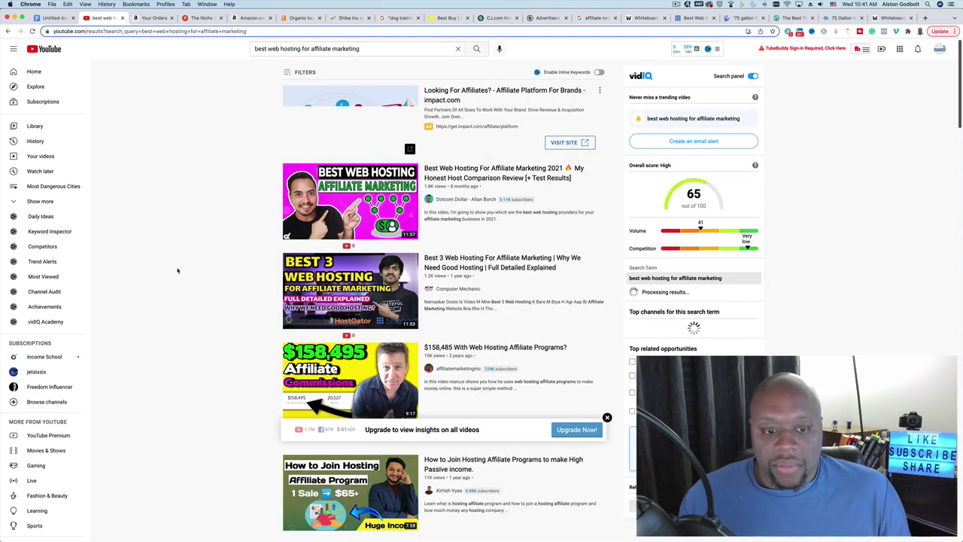
scroll(181, 309, down, 2)
scroll(181, 311, down, 5)
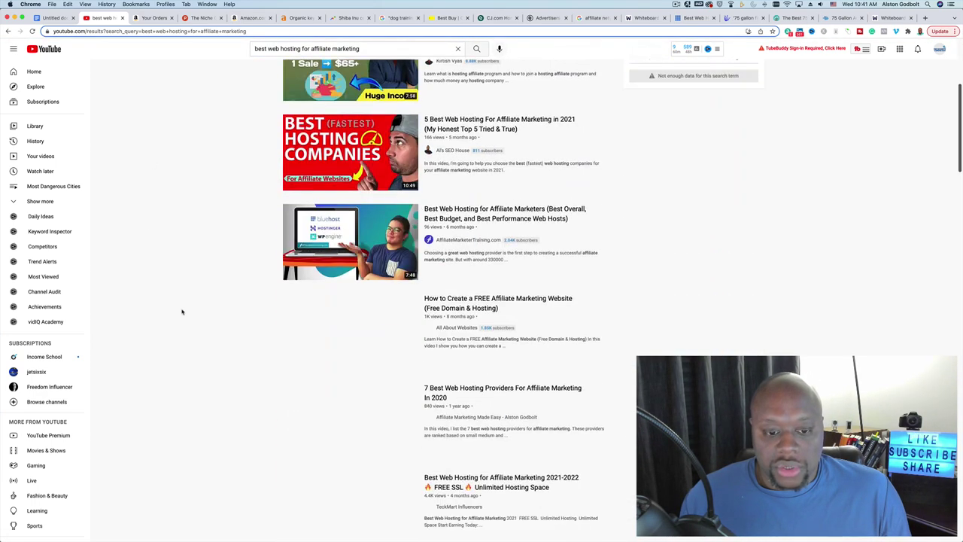
scroll(181, 311, down, 2)
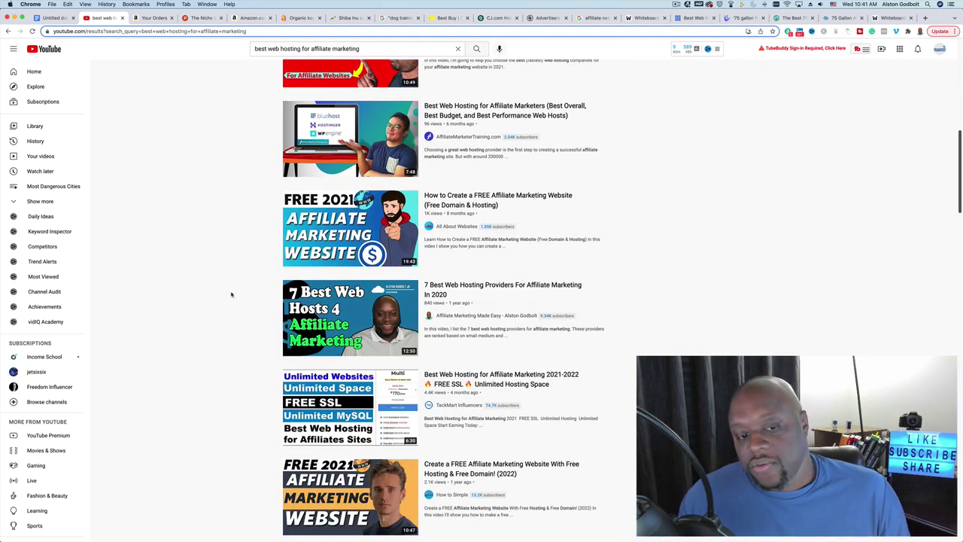
scroll(232, 294, up, 5)
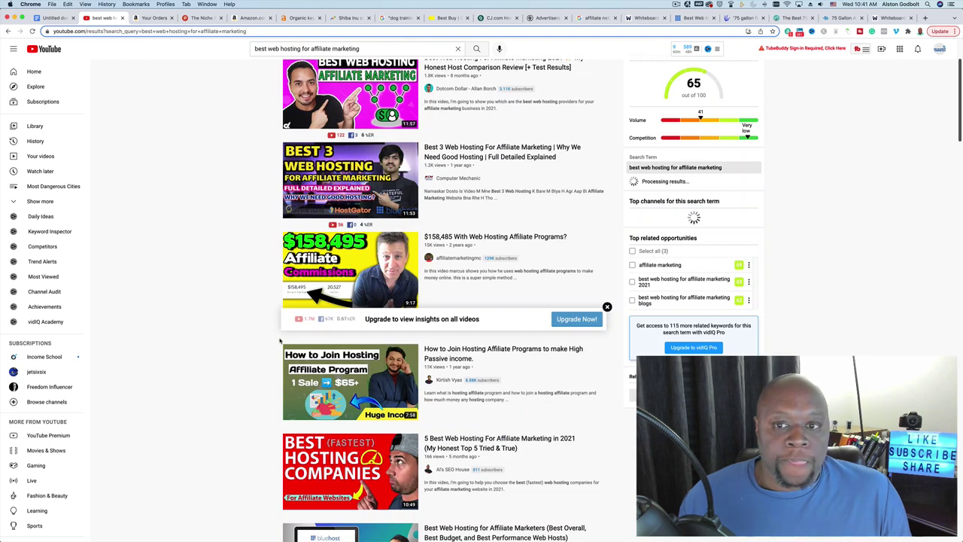
- Return to the outline document, check the screen recorder's elapsed time and select the "Analytics" item
click(54, 18)
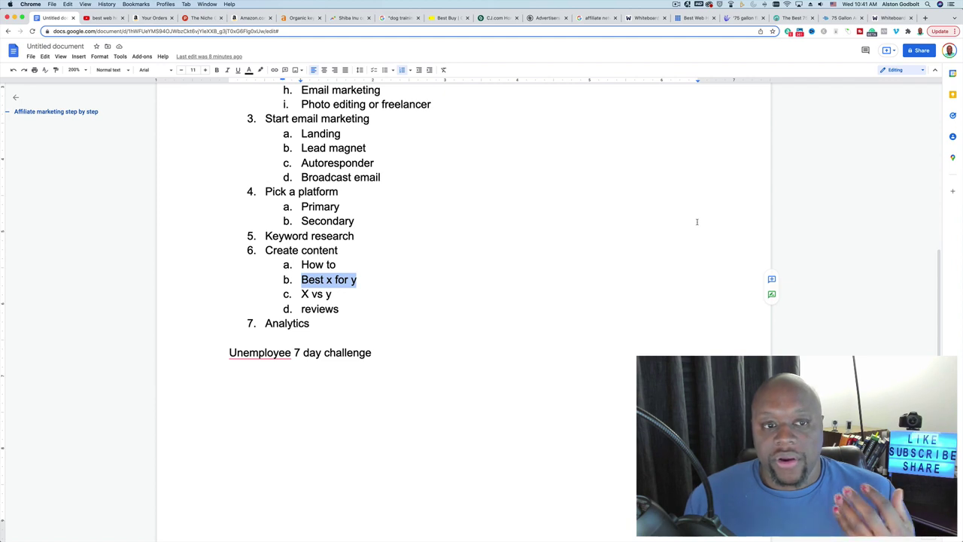
click(677, 5)
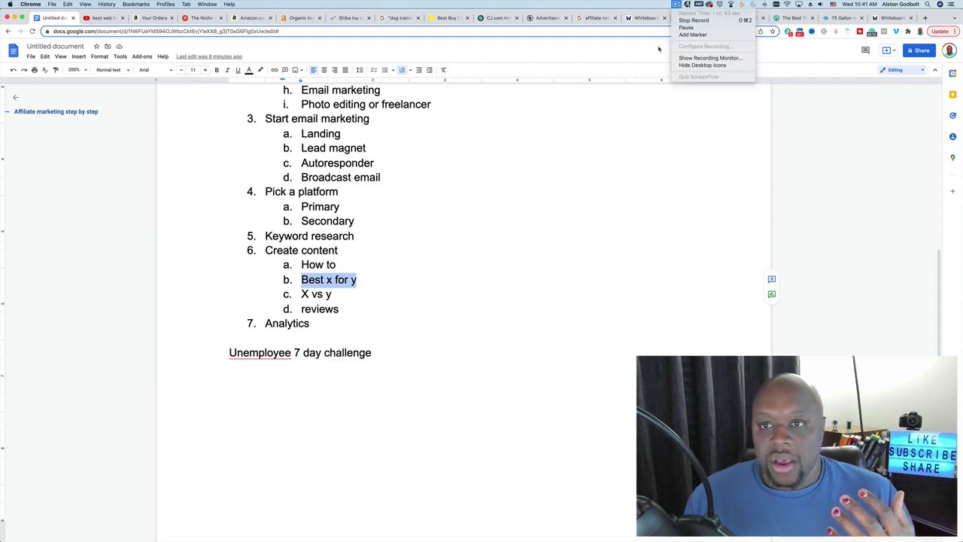
click(589, 207)
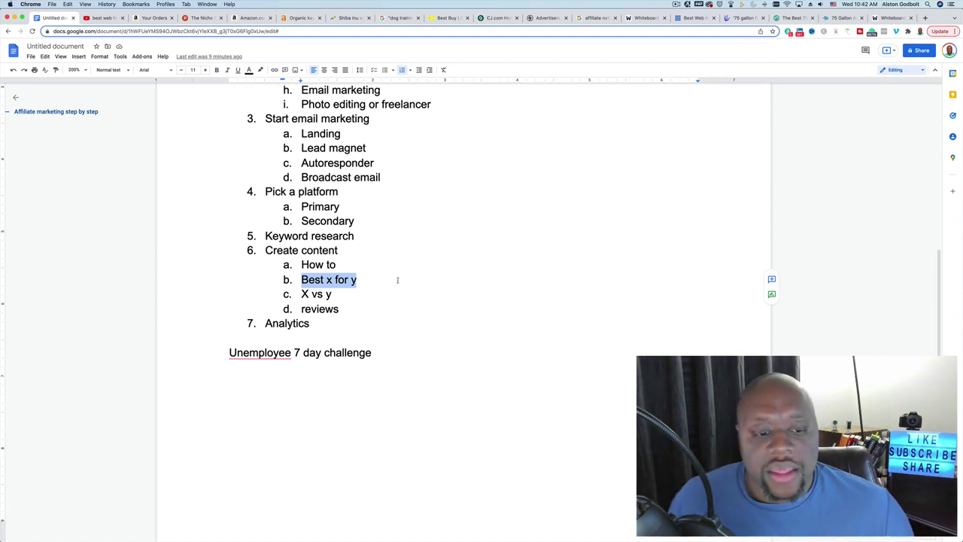
drag(265, 323, 413, 326)
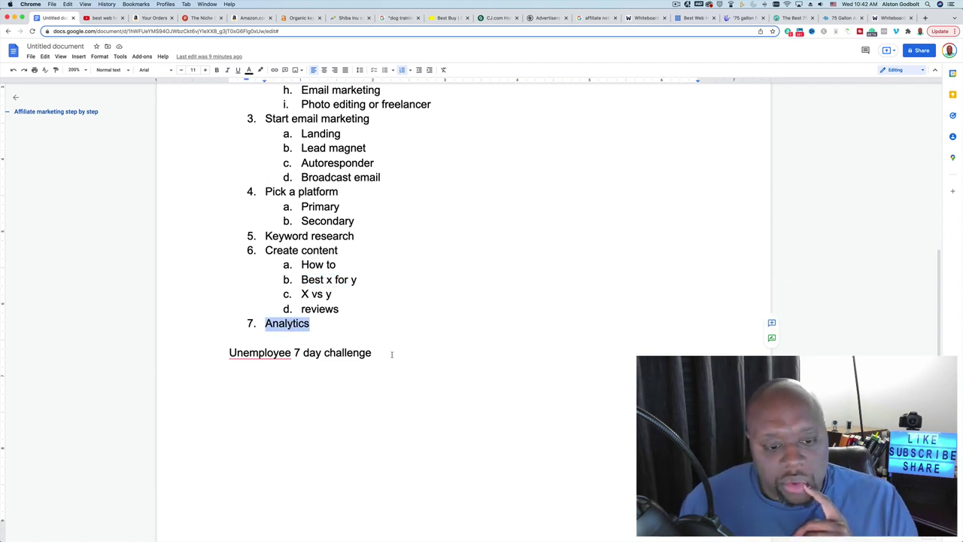
- Add a new numbered item "Rinse & Repeat" after "Analytics" in the outline
click(361, 328)
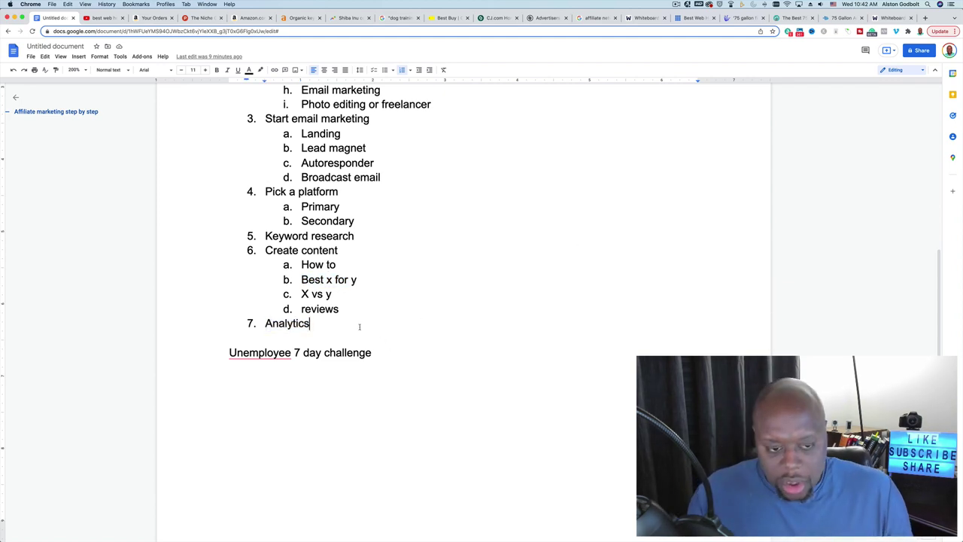
key(Return)
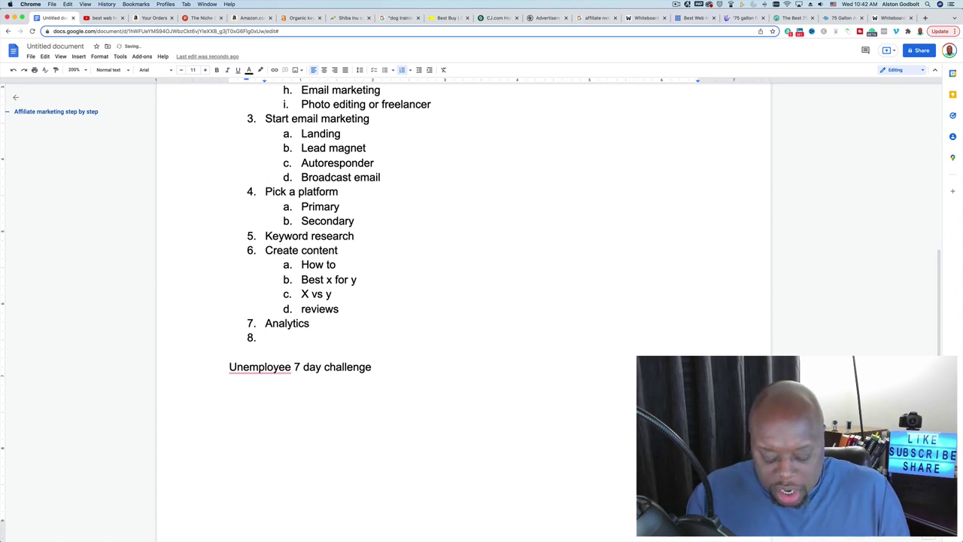
text(Rinse )
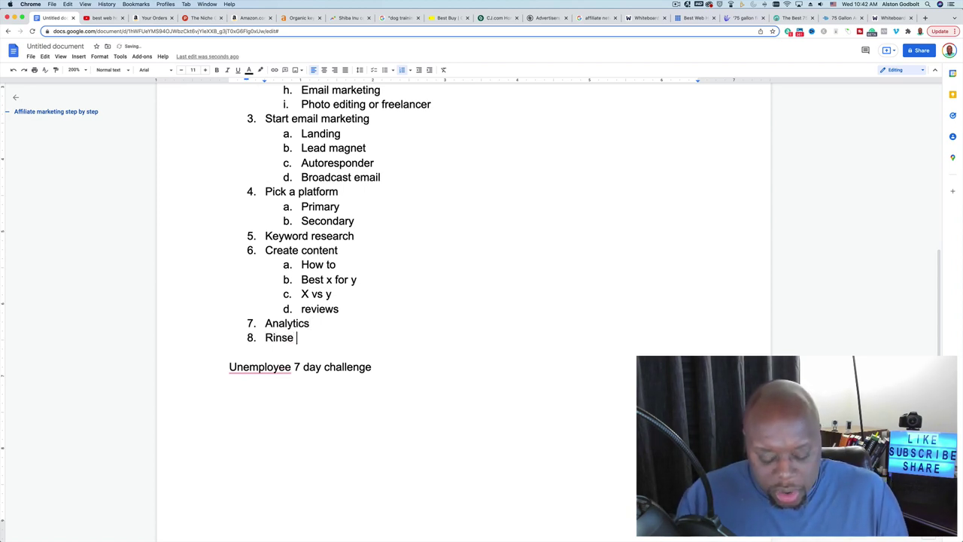
text(& Re)
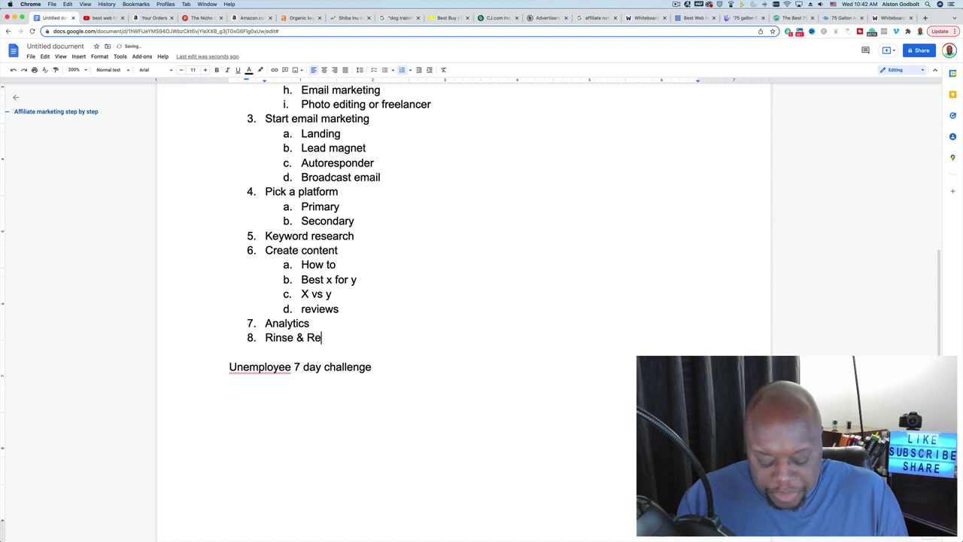
text(a)
key(BackSpace)
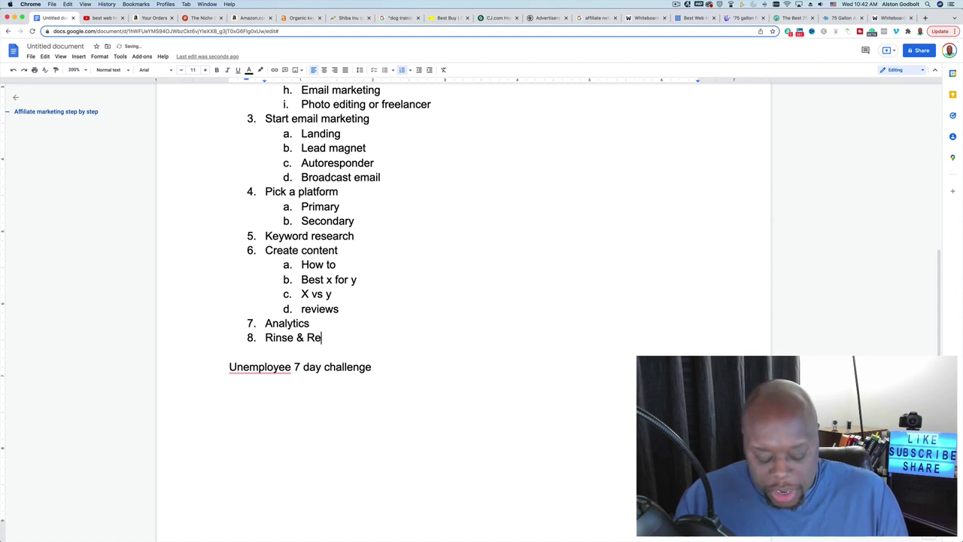
text(peat)
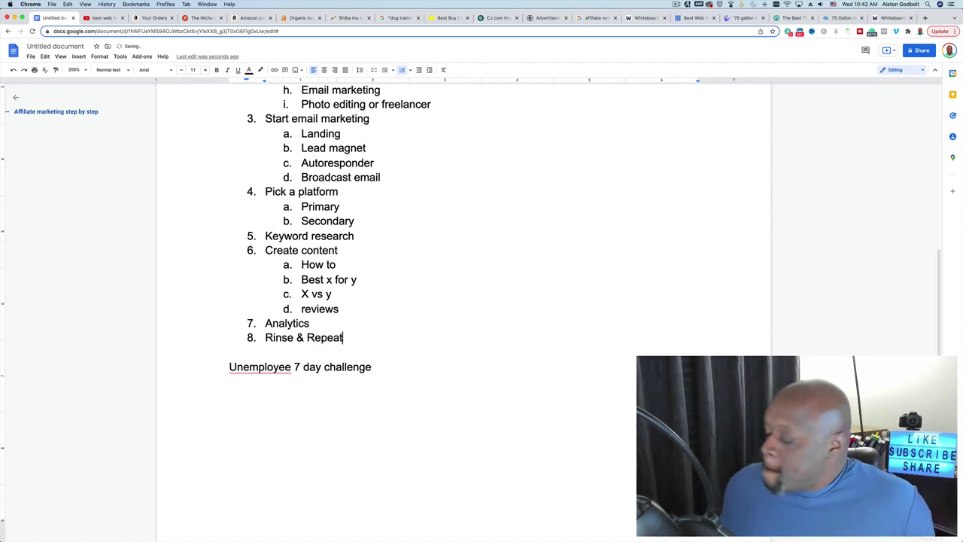
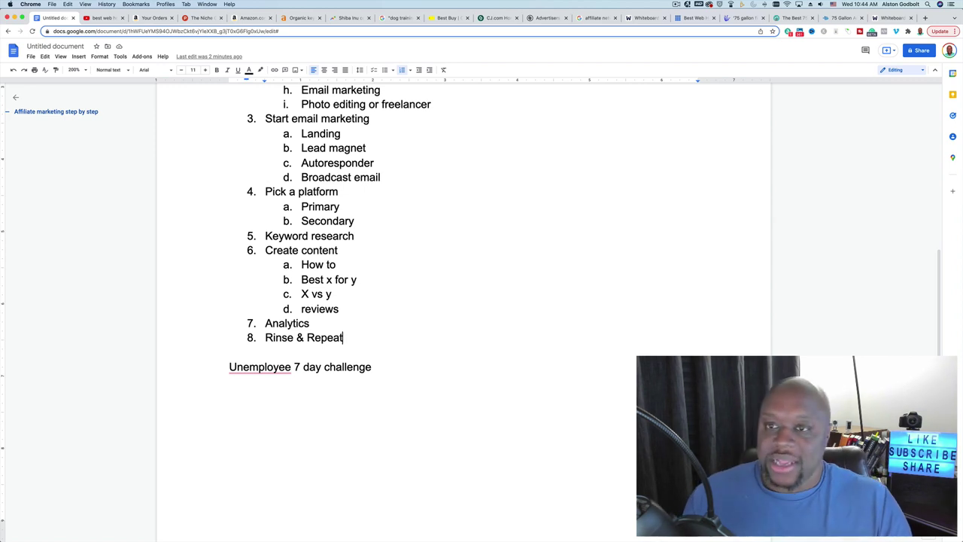
- Check the screen recorder's elapsed time and review the outline from its last item back up to the title
click(677, 5)
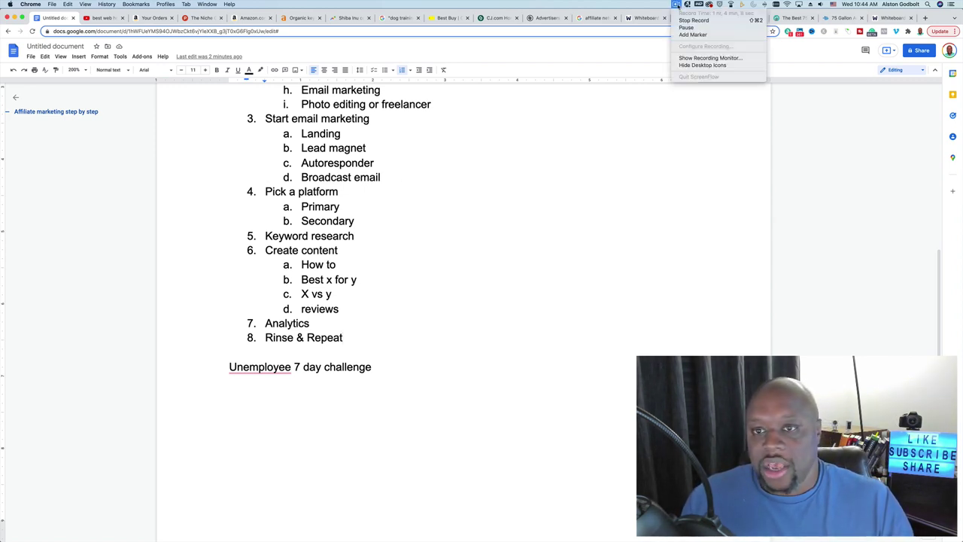
click(505, 298)
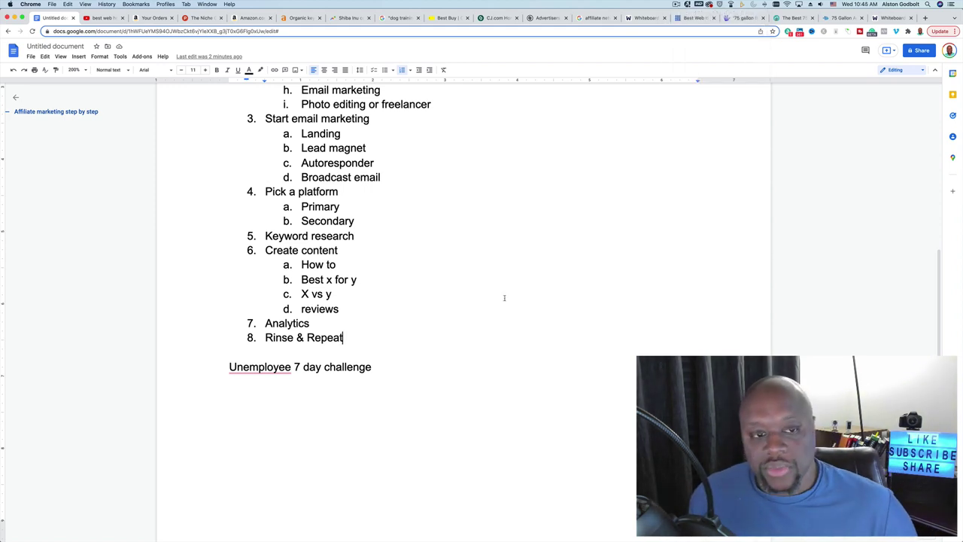
scroll(543, 299, down, 1)
scroll(542, 338, up, 3)
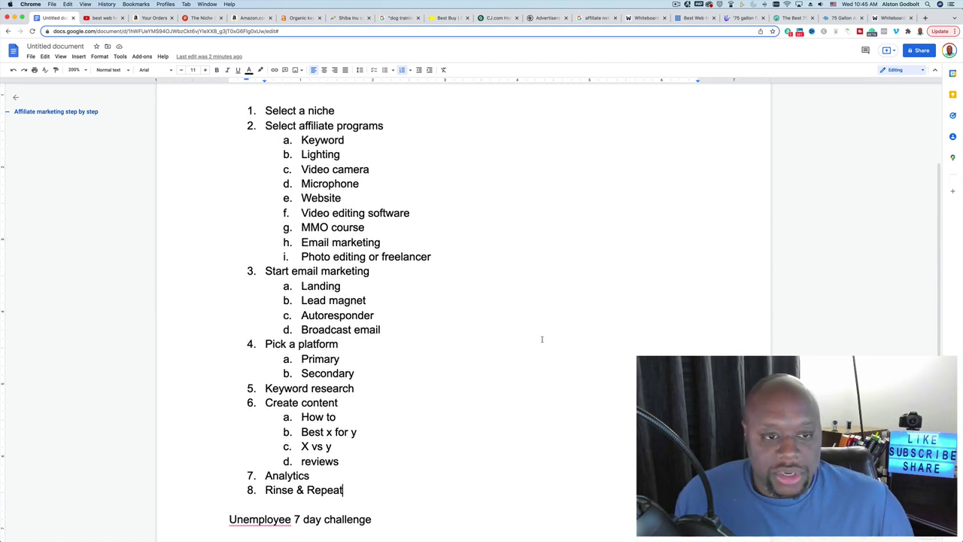
scroll(542, 339, down, 1)
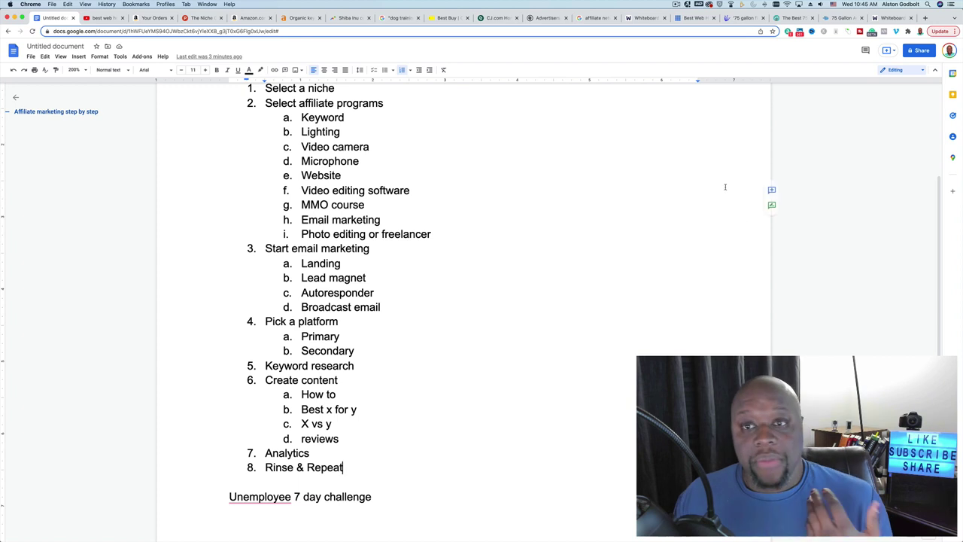
scroll(382, 320, up, 3)
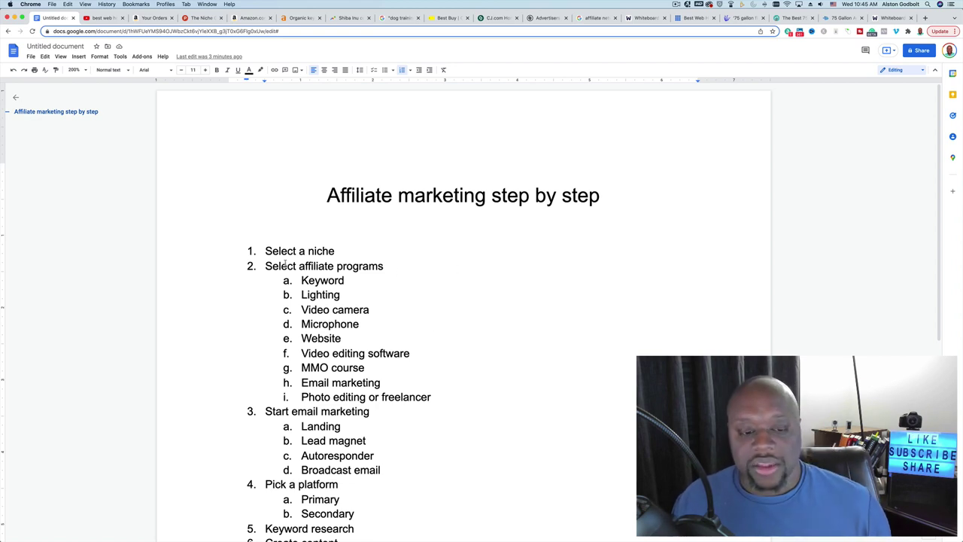
- Highlight the affiliate program items from "Lighting" to "Website", review the remaining outline and check the recorder's elapsed time again
drag(286, 263, 371, 361)
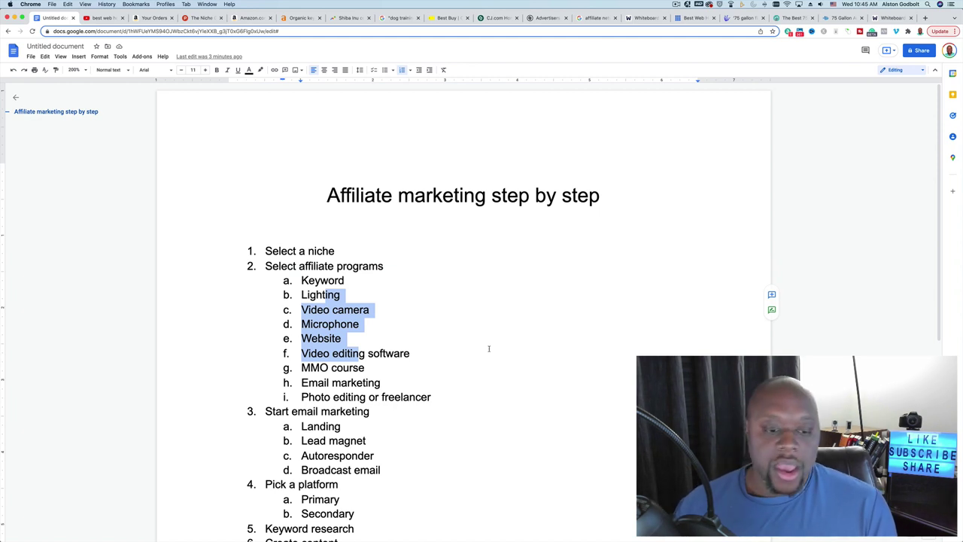
click(395, 335)
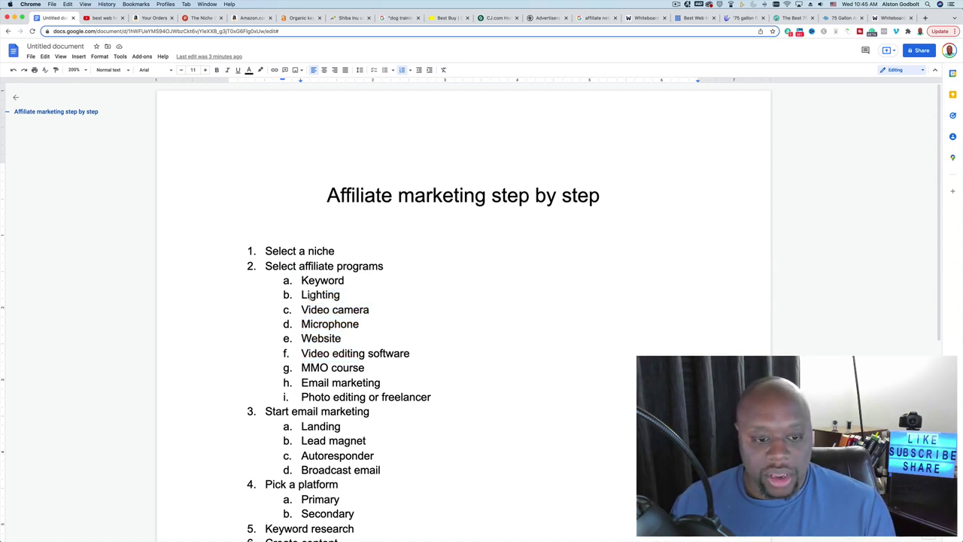
drag(302, 295, 375, 344)
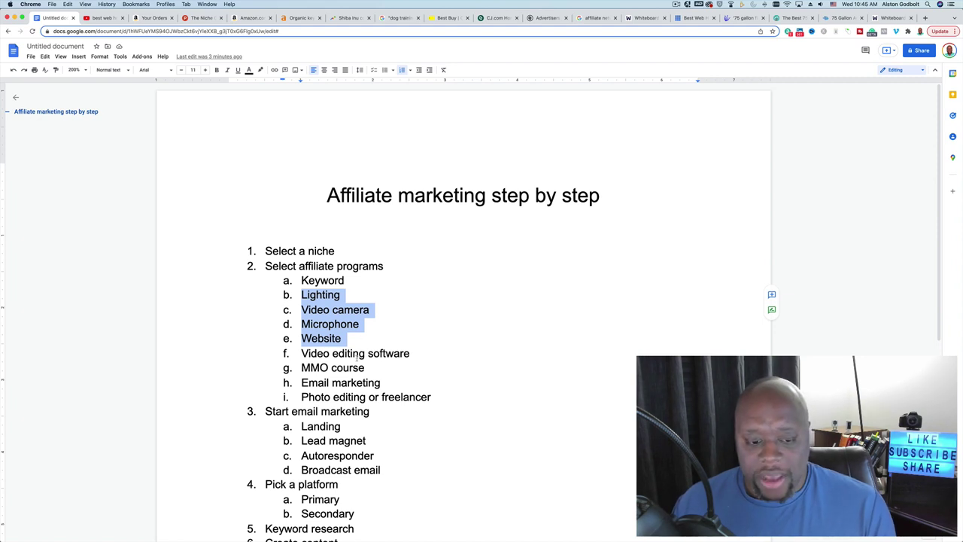
scroll(346, 390, down, 5)
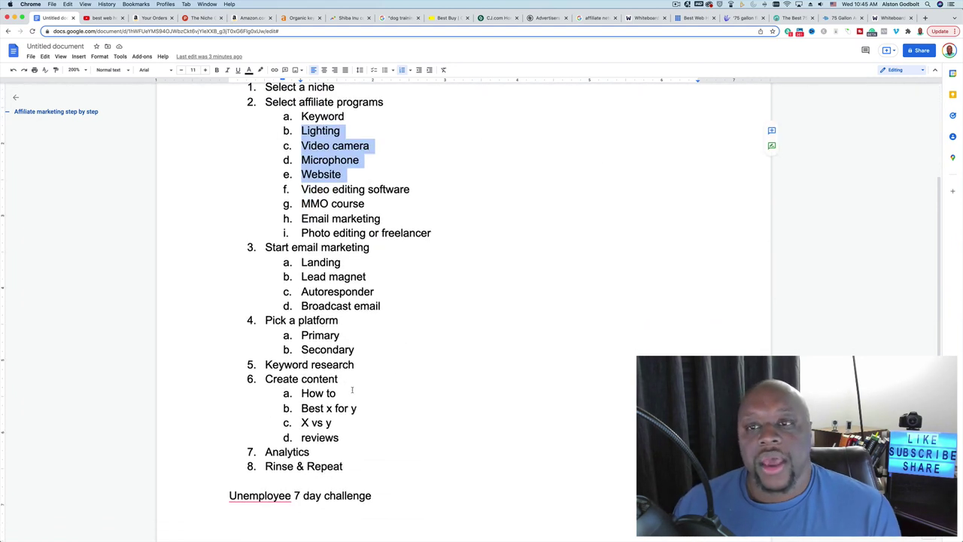
click(680, 6)
click(589, 258)
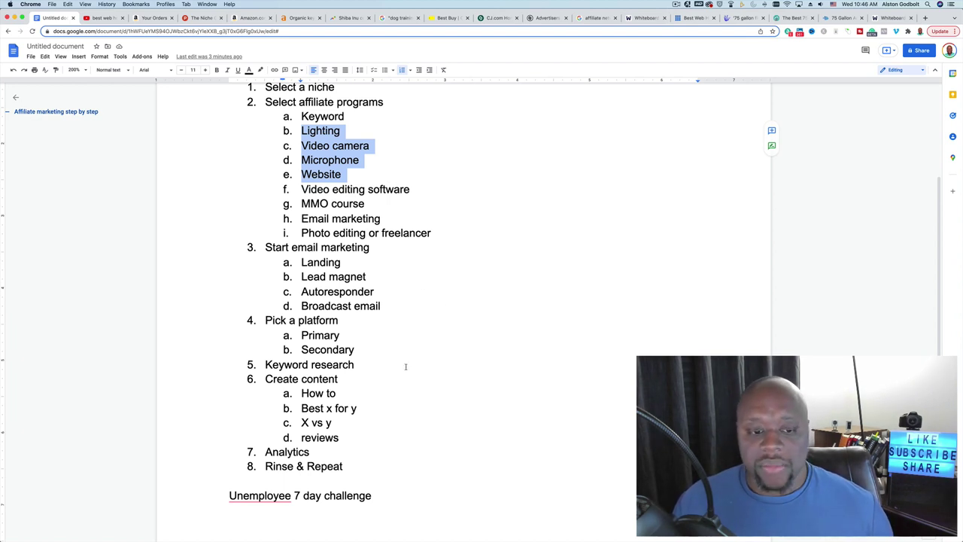
scroll(406, 366, down, 2)
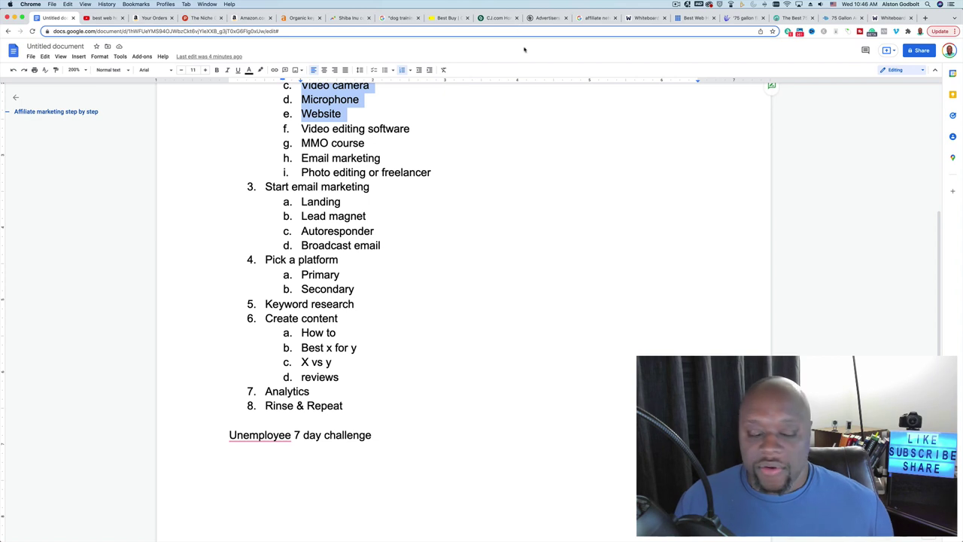
- Highlight the "Create content" section and its content types from "How to" to "reviews"
drag(266, 317, 457, 359)
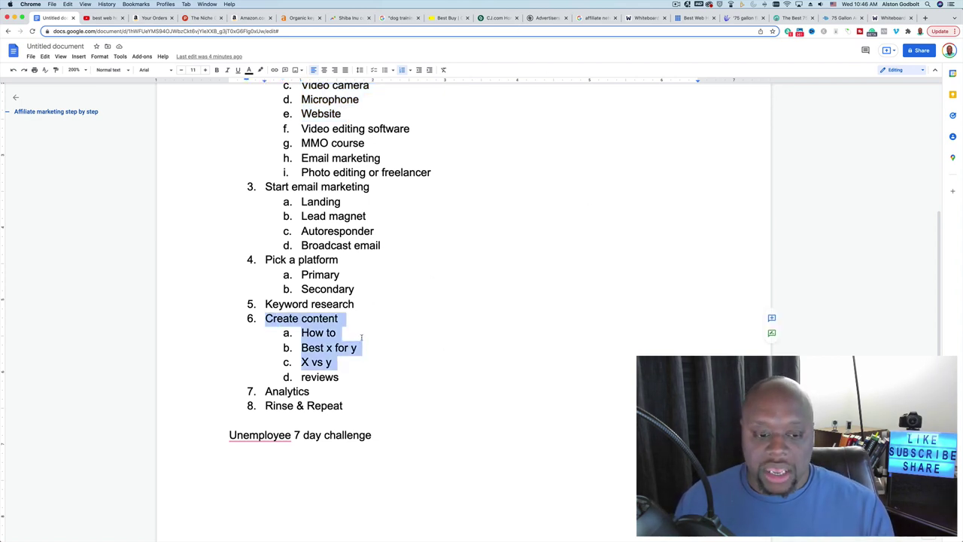
click(401, 364)
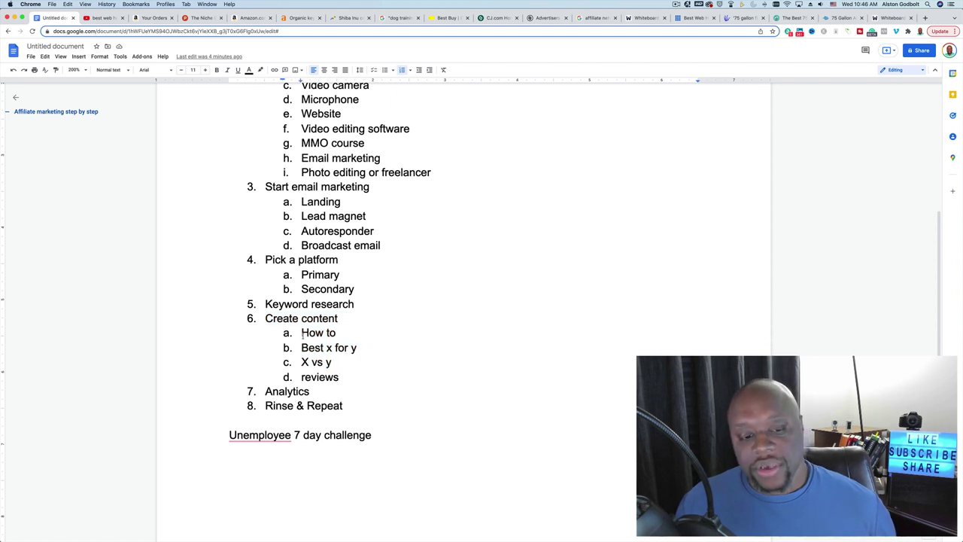
drag(302, 332, 368, 382)
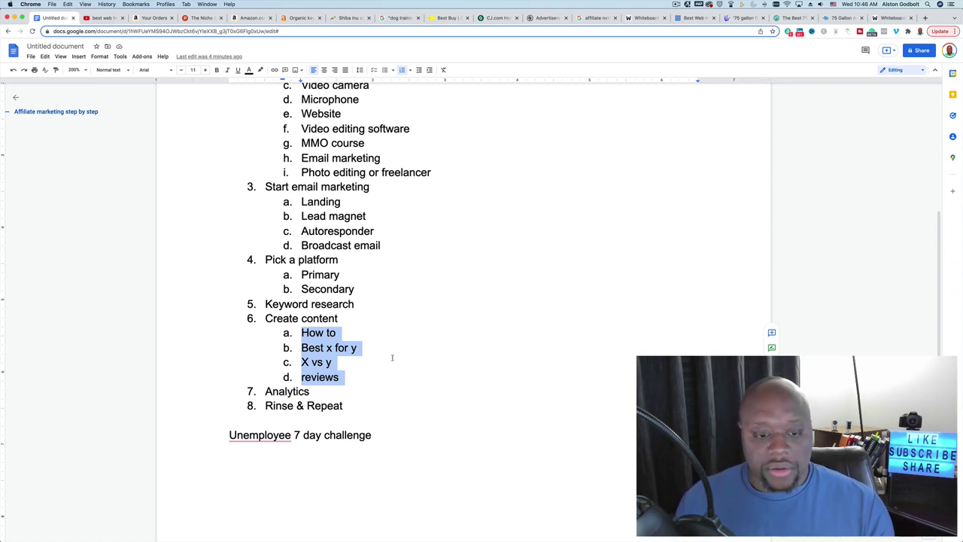
- Insert a content type "Best x under 7" below "Best x for y" in the "Create content" list
click(394, 347)
key(Return)
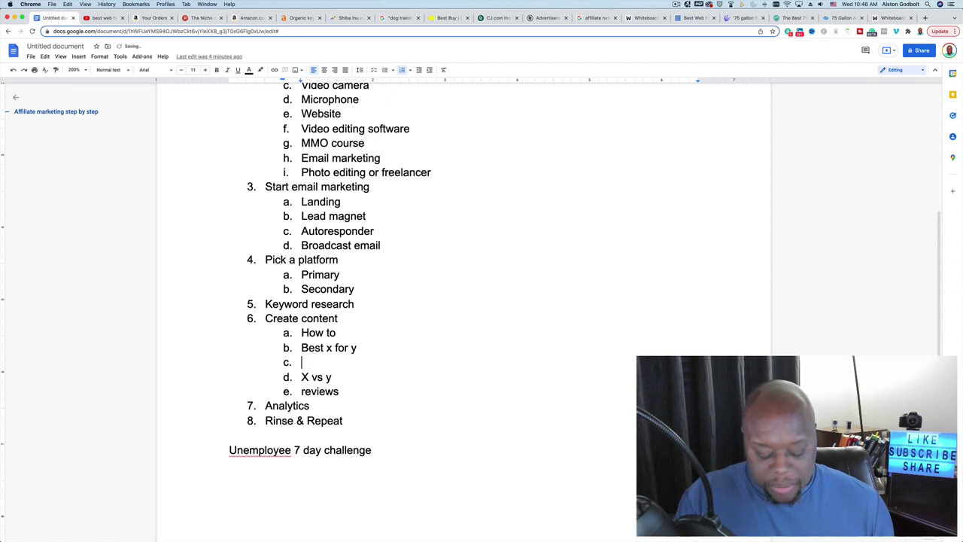
text(Best )
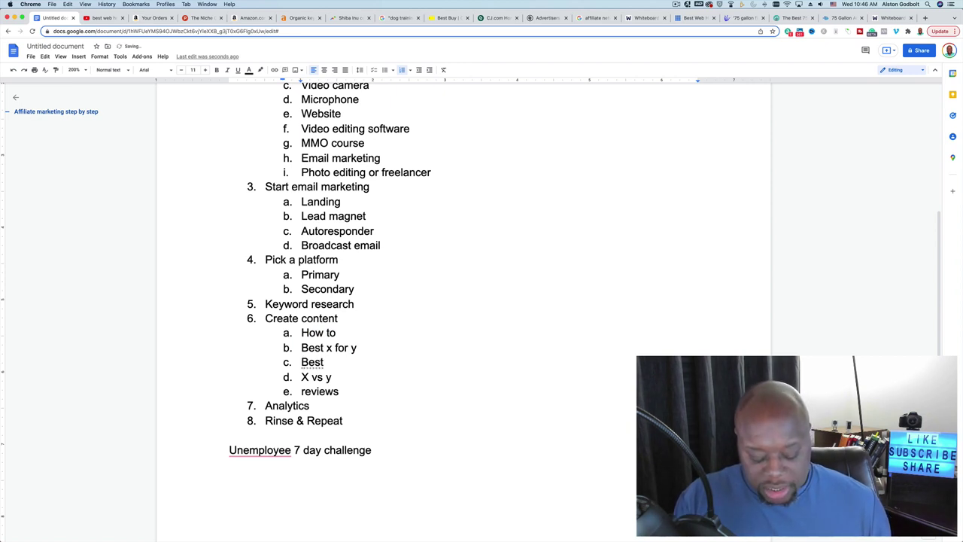
text(x under)
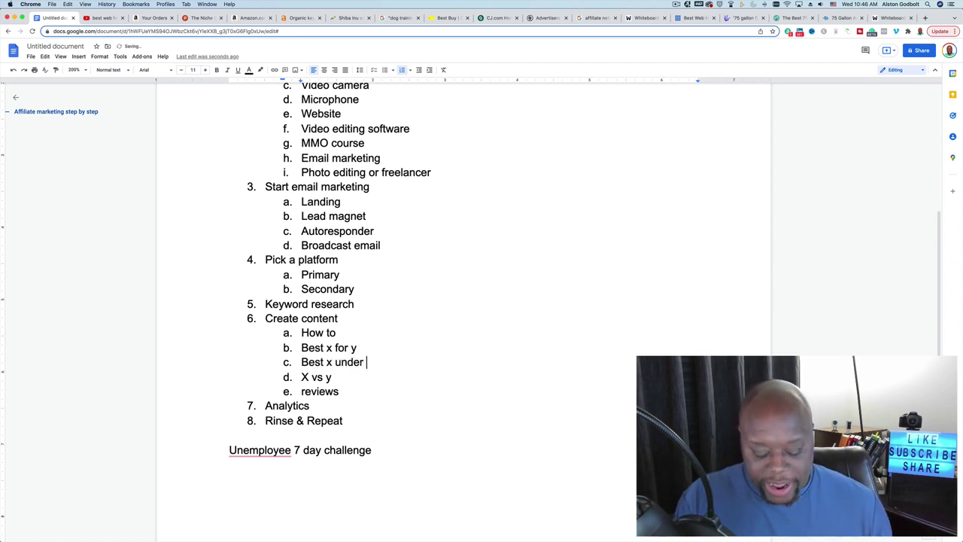
text( 7)
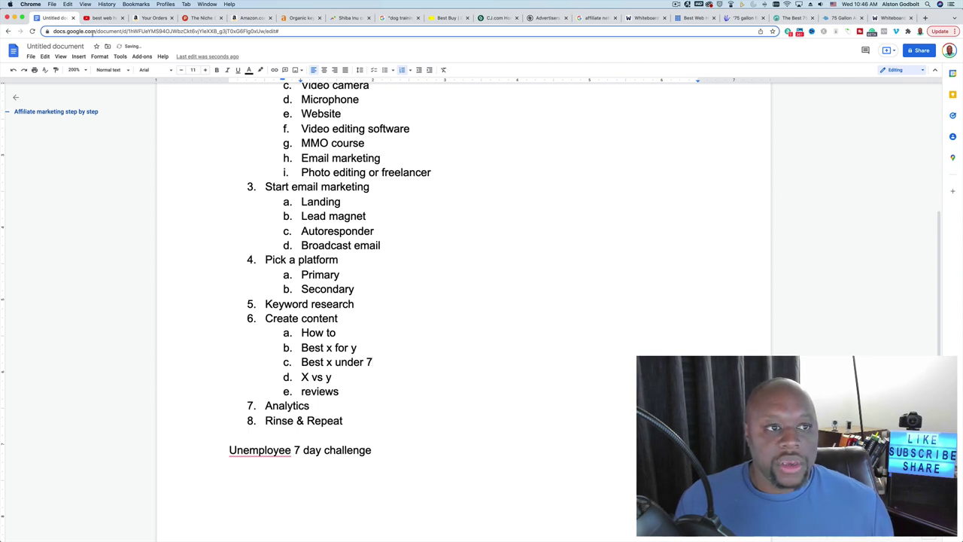
- Search YouTube for "best camera under 1000", picking it from the suggestions, and look through the resulting videos
click(103, 17)
triple_click(434, 48)
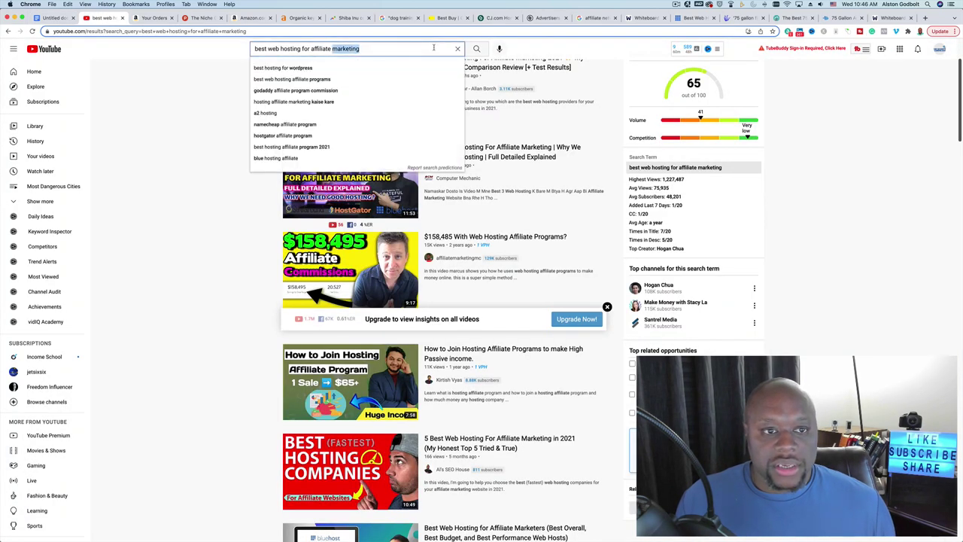
text(best ca)
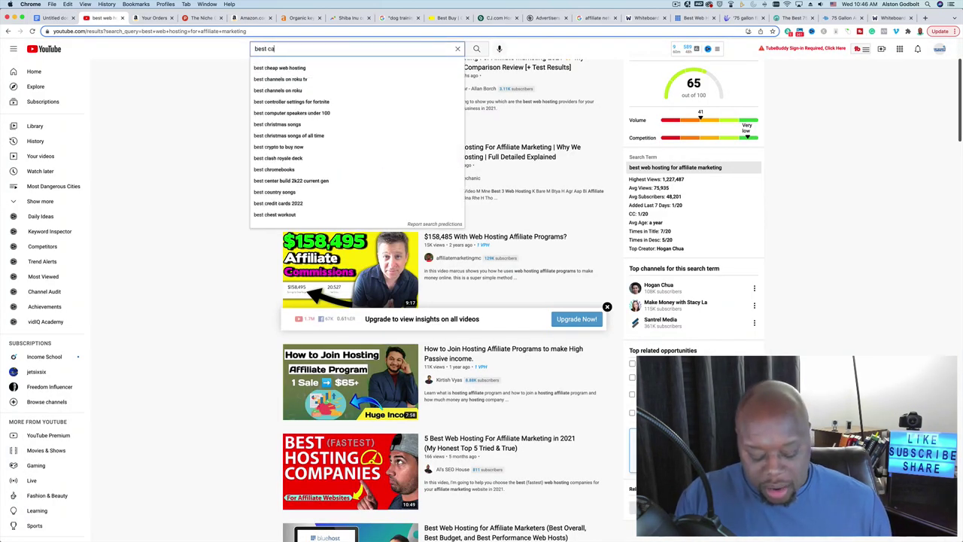
text(mera under)
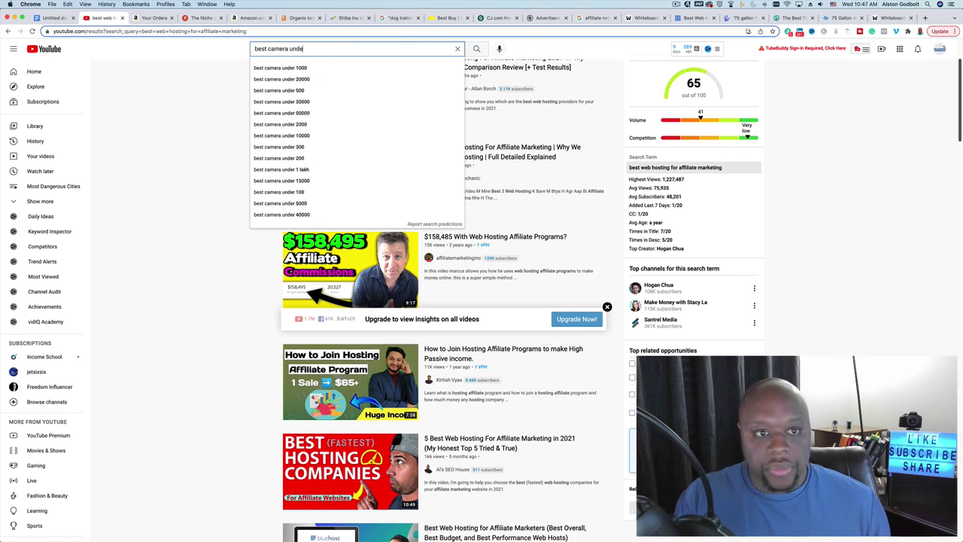
click(405, 69)
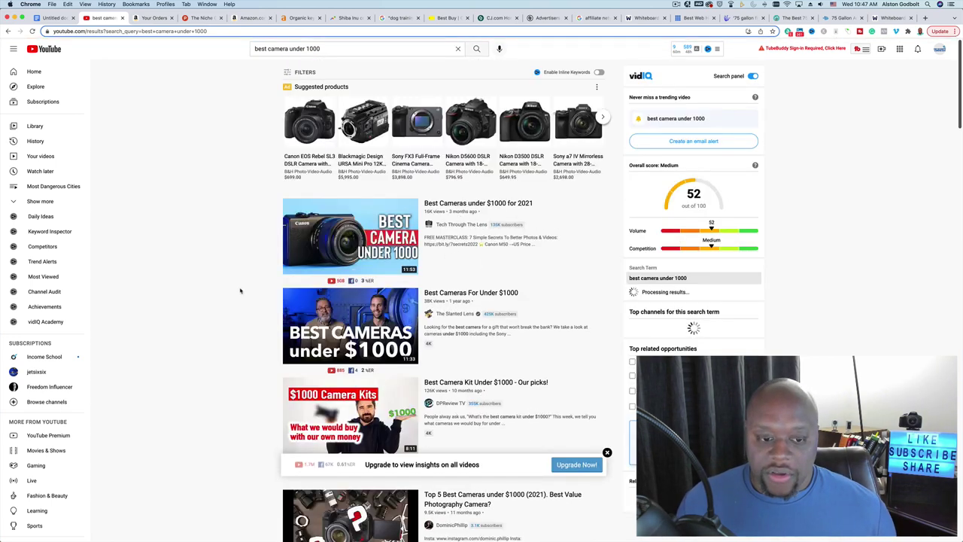
mouse_move(446, 253)
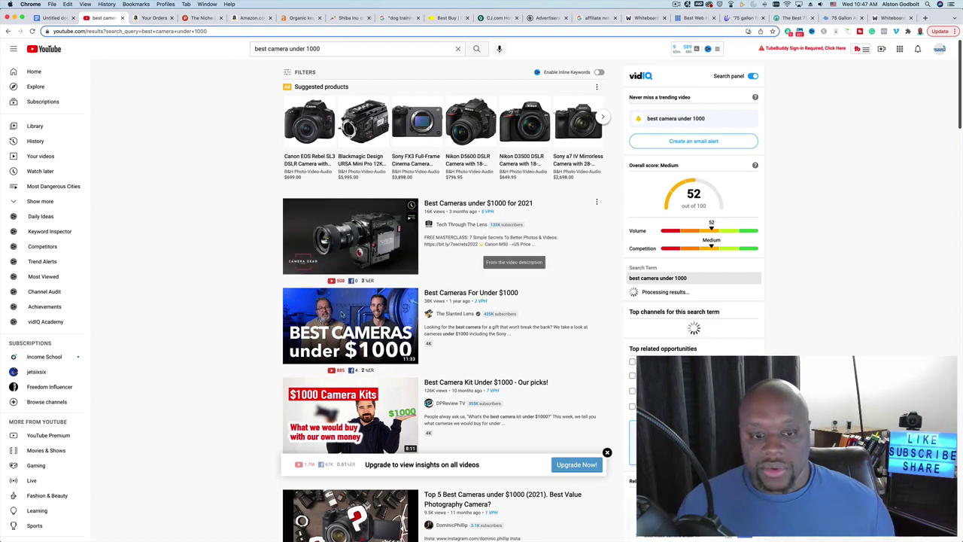
scroll(390, 340, down, 1)
scroll(390, 340, down, 5)
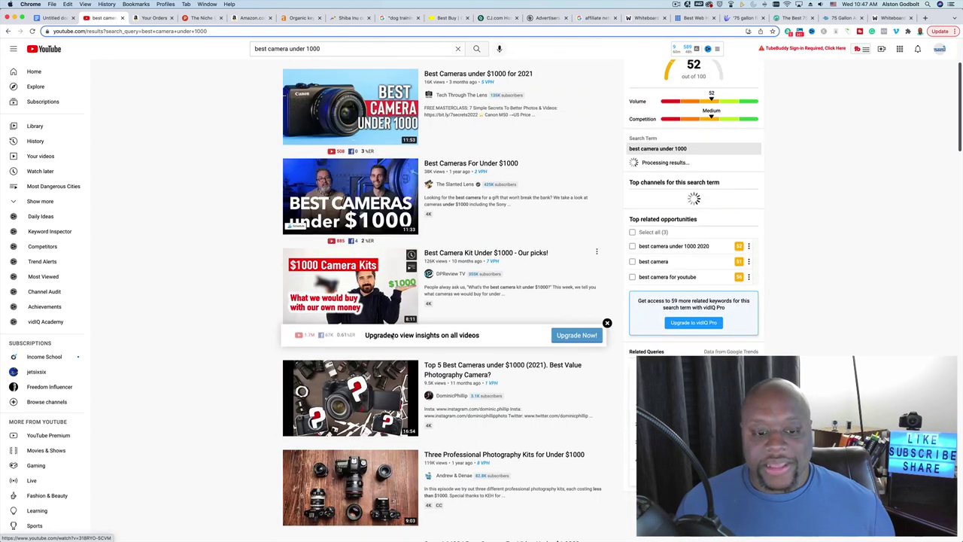
mouse_move(309, 322)
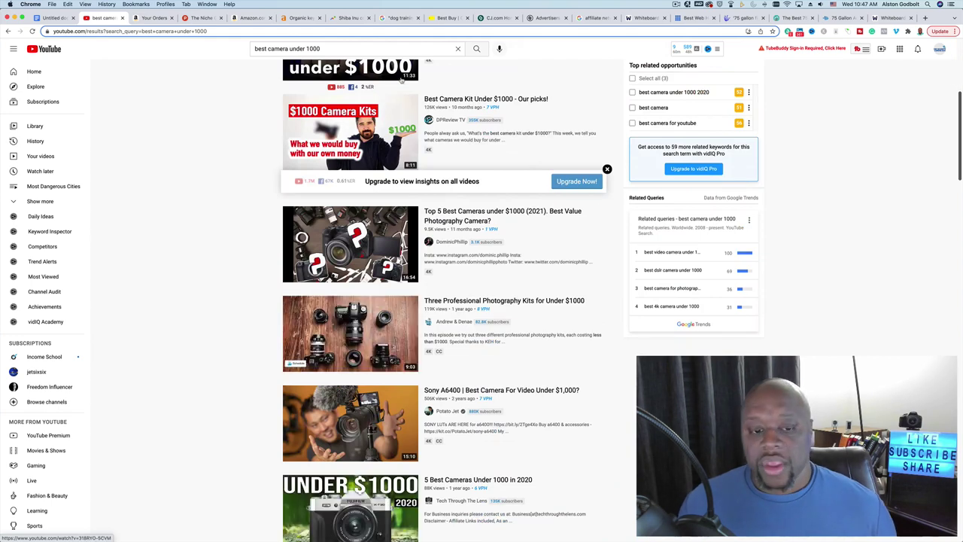
- Return to the outline document and correct the new content type to "Best x under y"
click(43, 18)
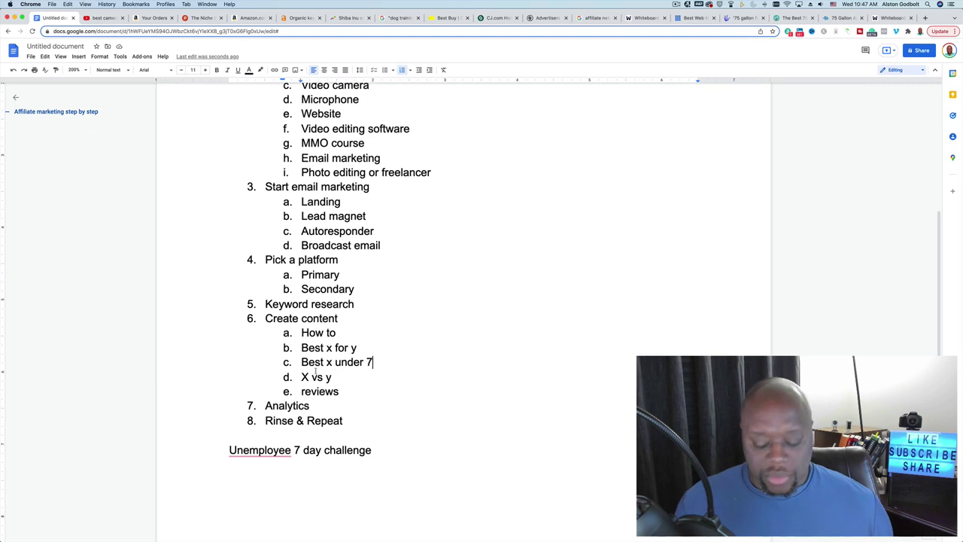
key(BackSpace)
text(y)
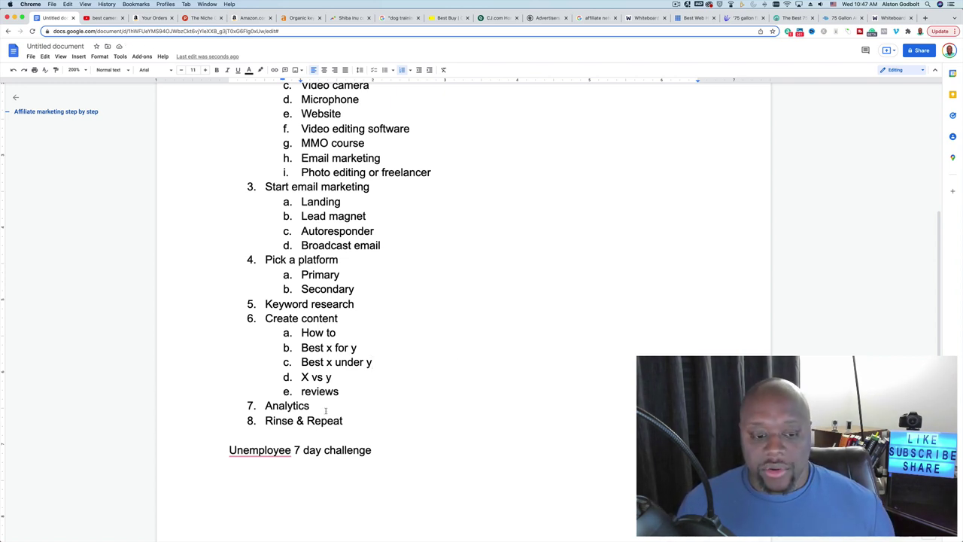
click(279, 407)
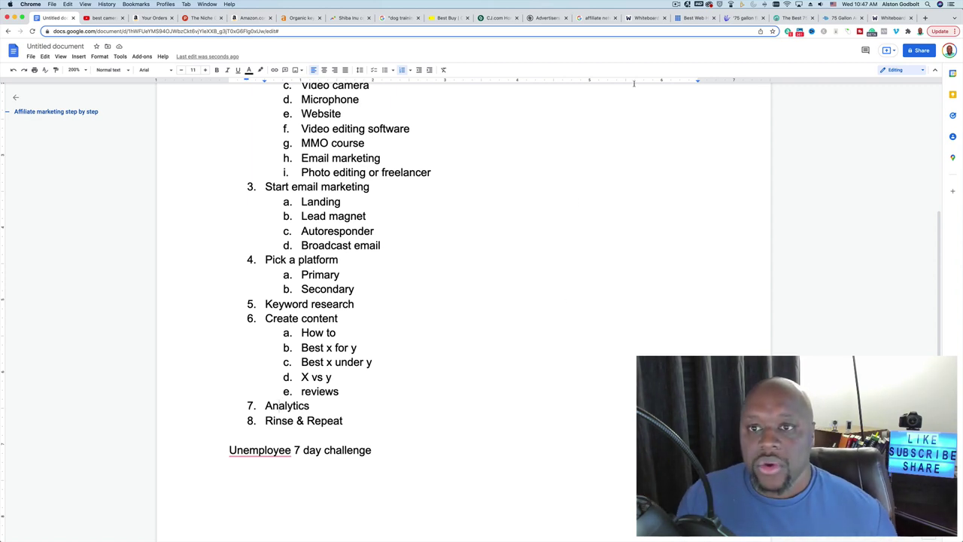
click(677, 5)
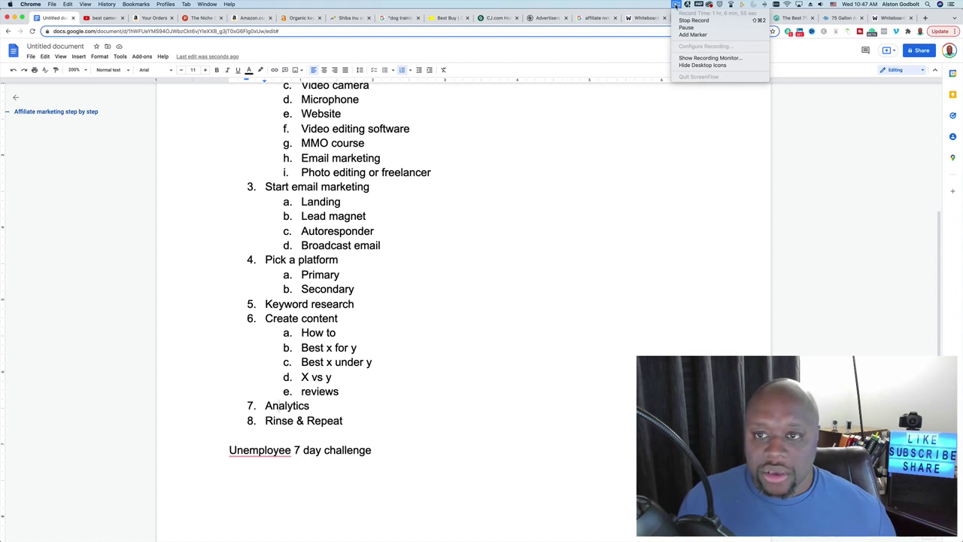
click(662, 268)
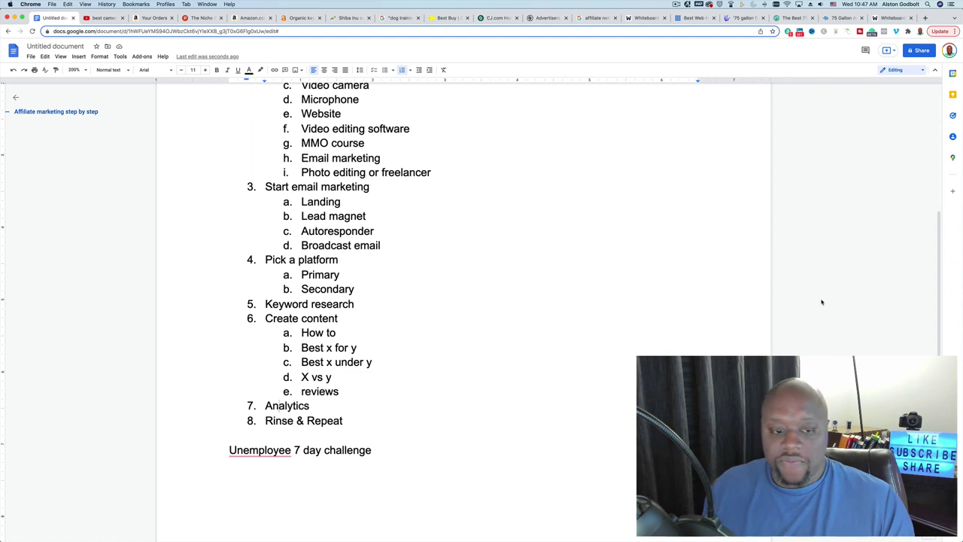
- Review the full "Affiliate marketing step by step" outline, from "Select a niche" through "Analytics" and "Rinse & Repeat"
scroll(625, 318, up, 10)
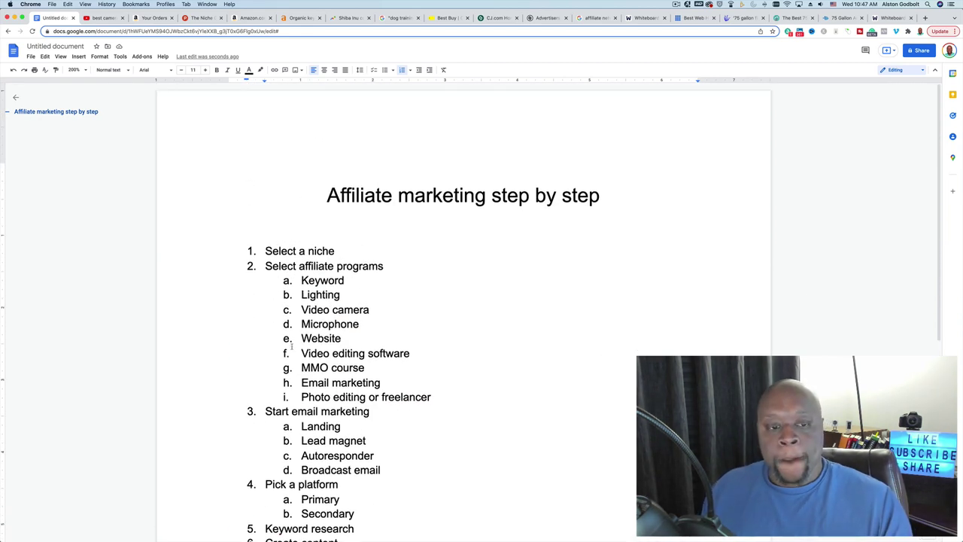
scroll(292, 346, down, 4)
scroll(428, 381, down, 3)
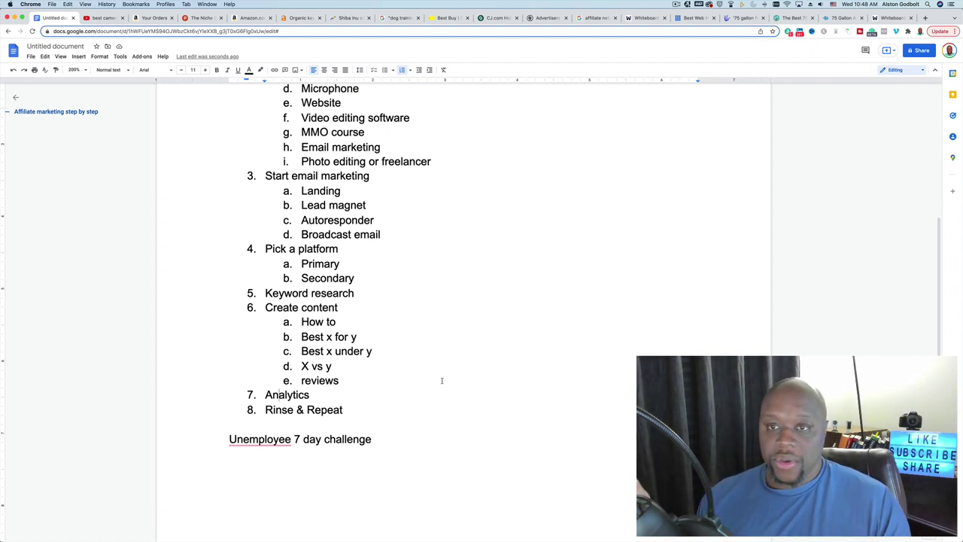
scroll(449, 379, up, 5)
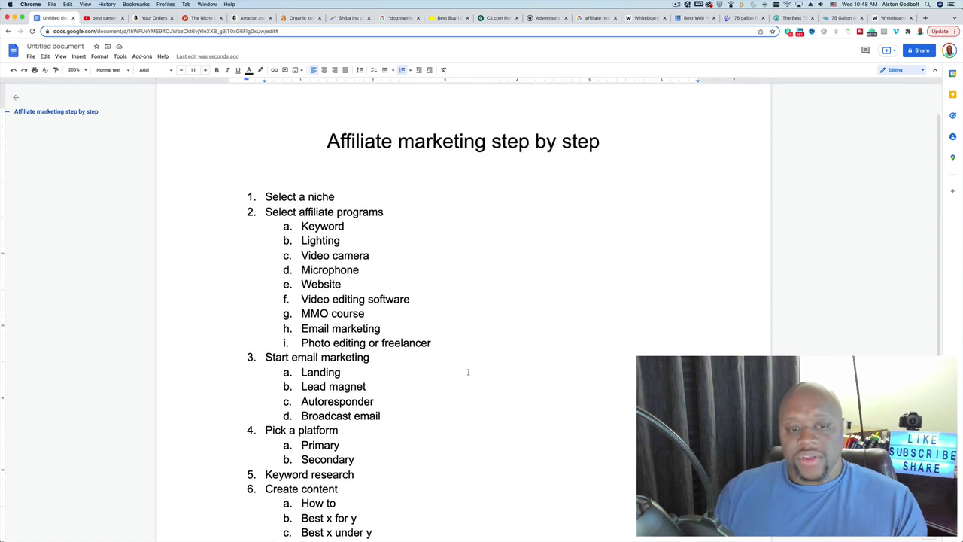
scroll(471, 369, down, 4)
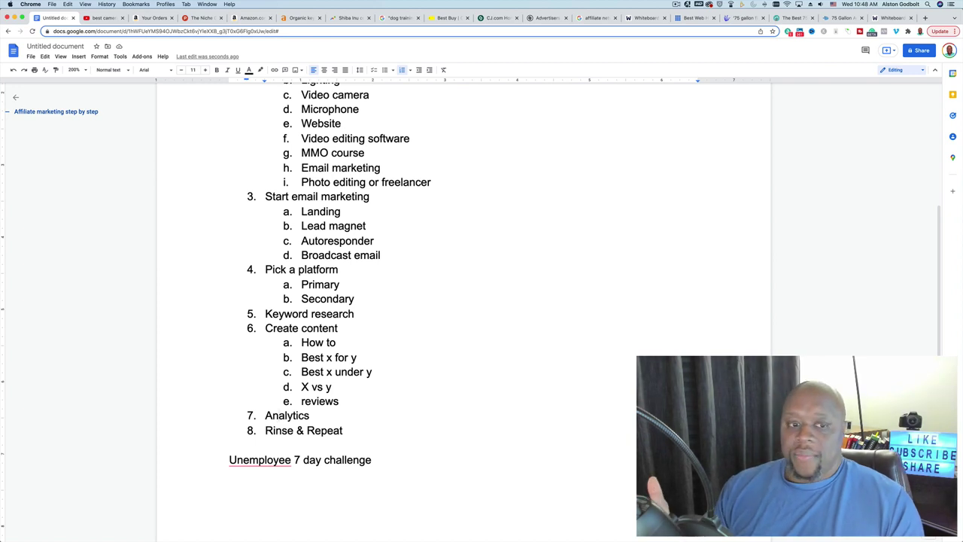
scroll(462, 301, down, 2)
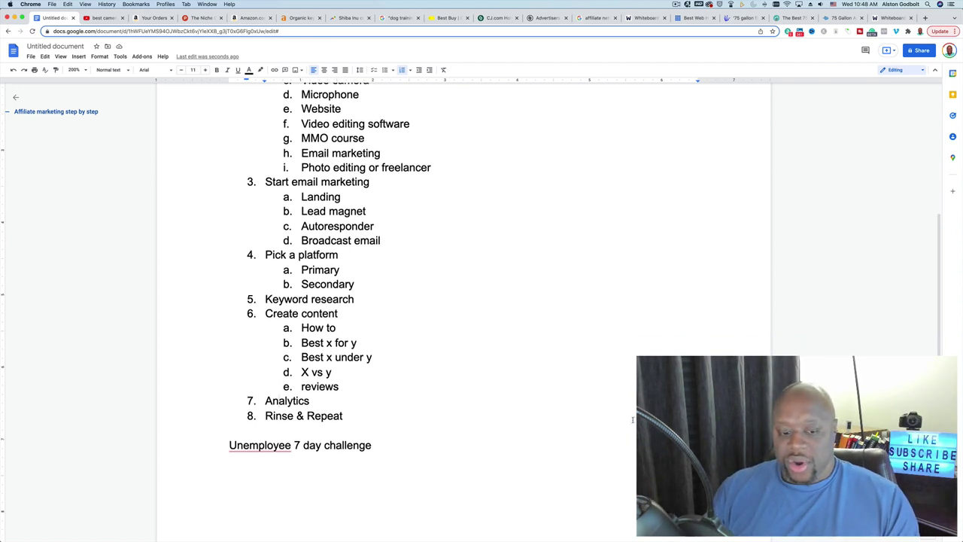
scroll(462, 301, up, 5)
scroll(463, 301, up, 1)
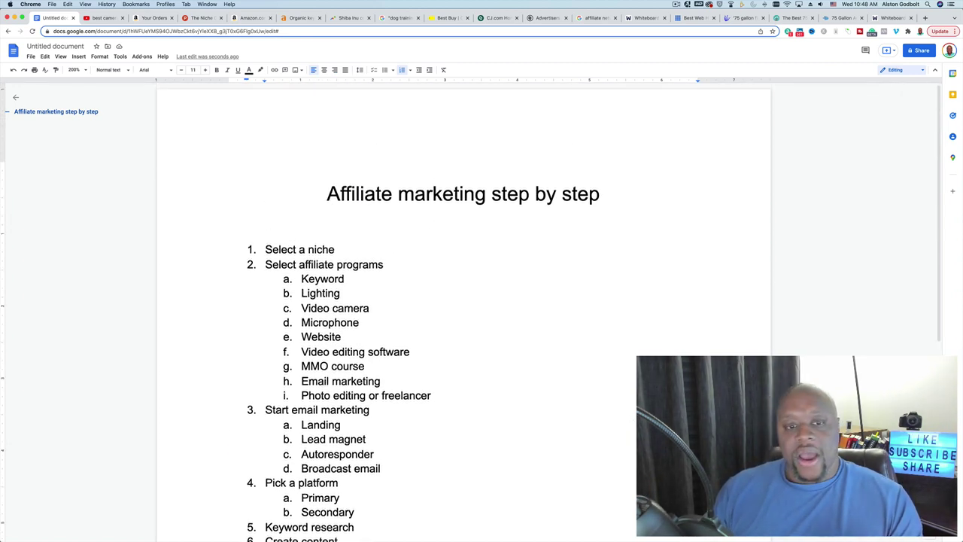
scroll(462, 301, down, 3)
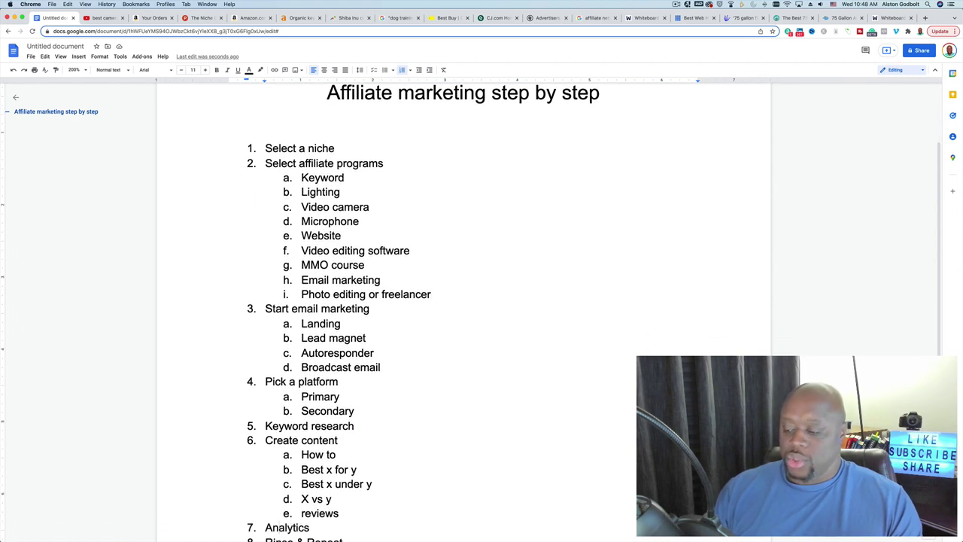
click(276, 527)
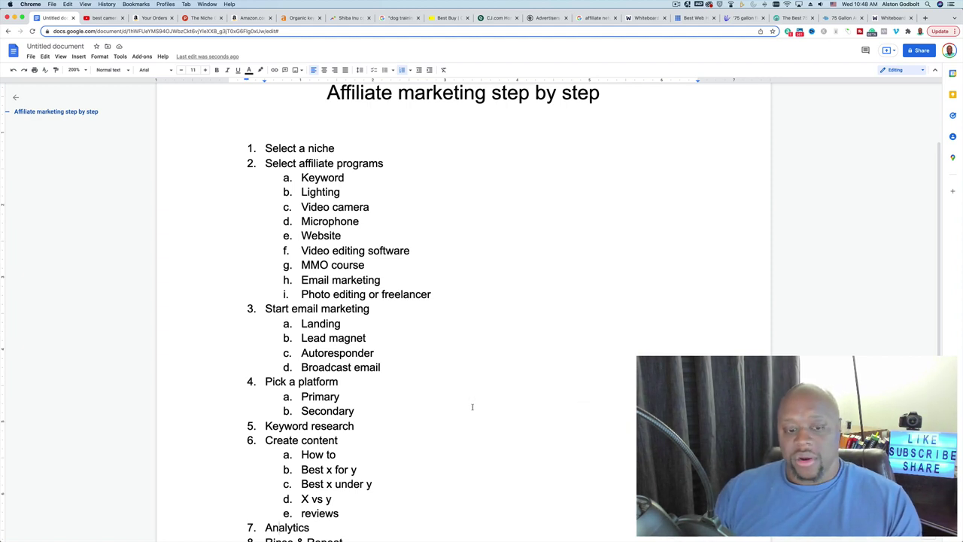
scroll(473, 405, down, 3)
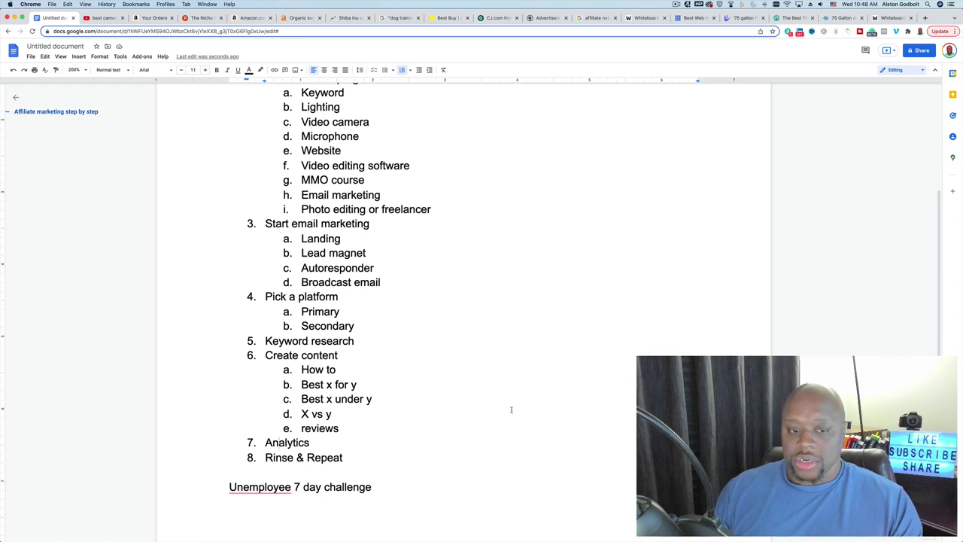
scroll(333, 472, up, 3)
scroll(332, 466, down, 5)
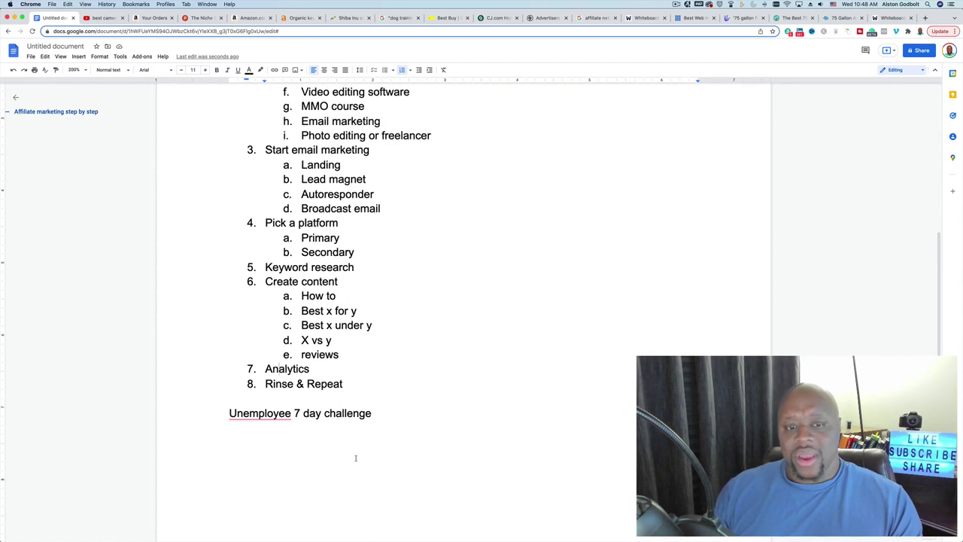
scroll(317, 376, up, 6)
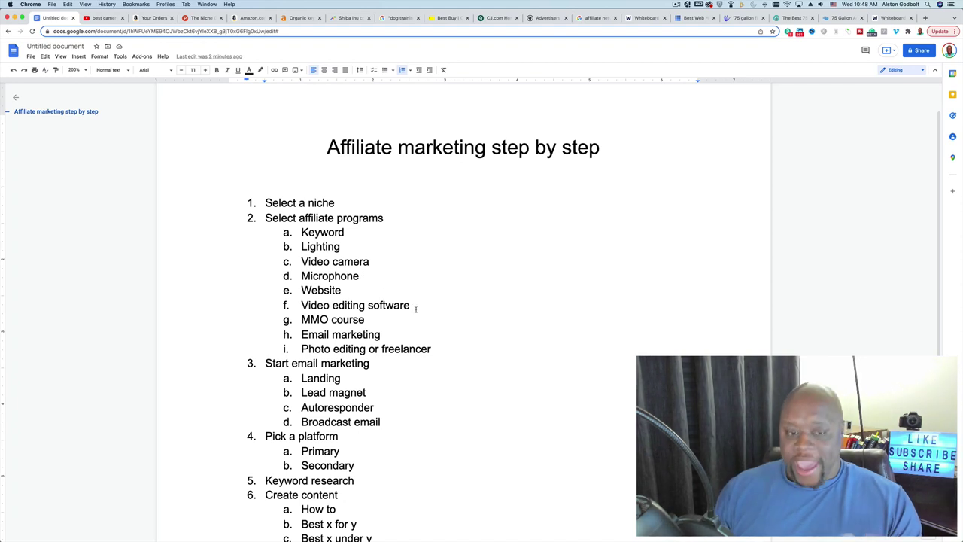
scroll(477, 360, down, 3)
scroll(480, 361, down, 5)
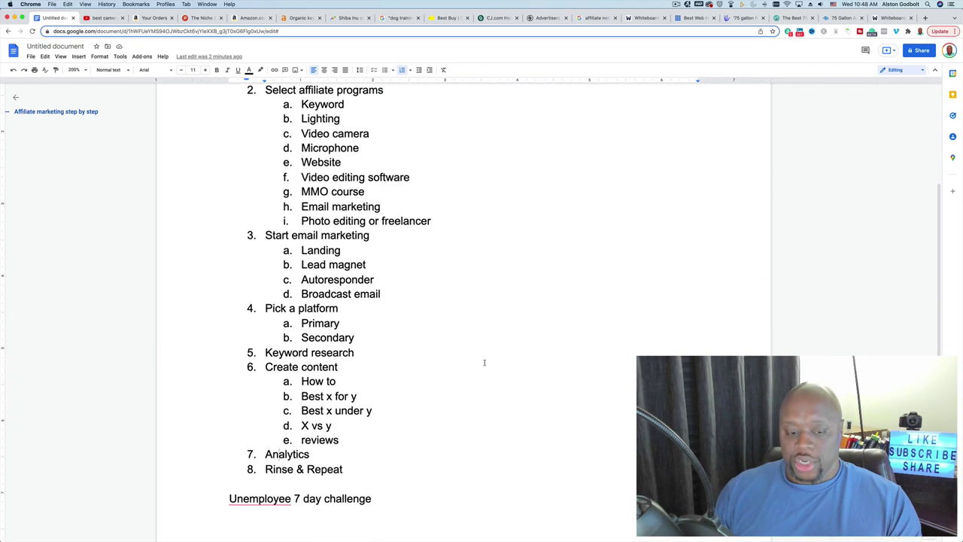
click(676, 5)
click(562, 204)
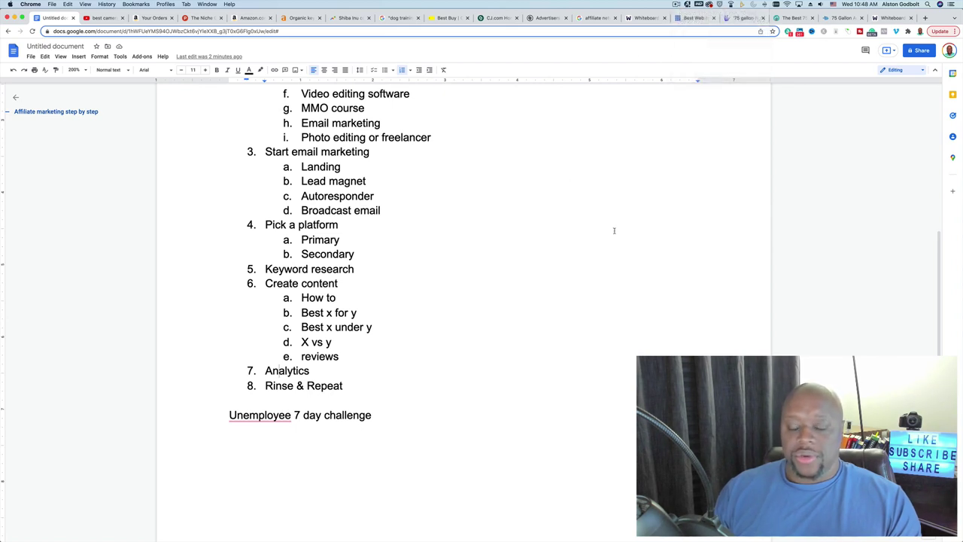